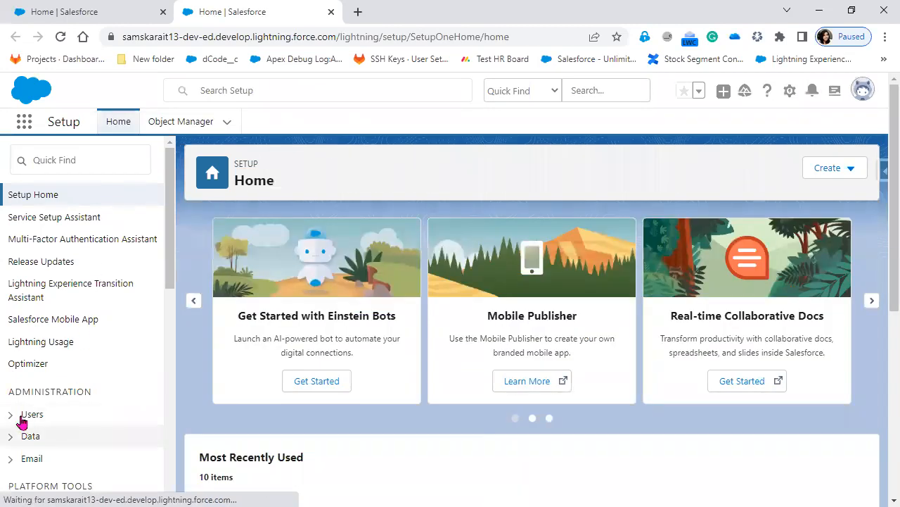
Open the Administration > Users page, which lists the org's four existing users
left_click(10, 414)
scroll(80, 411, "down", 2)
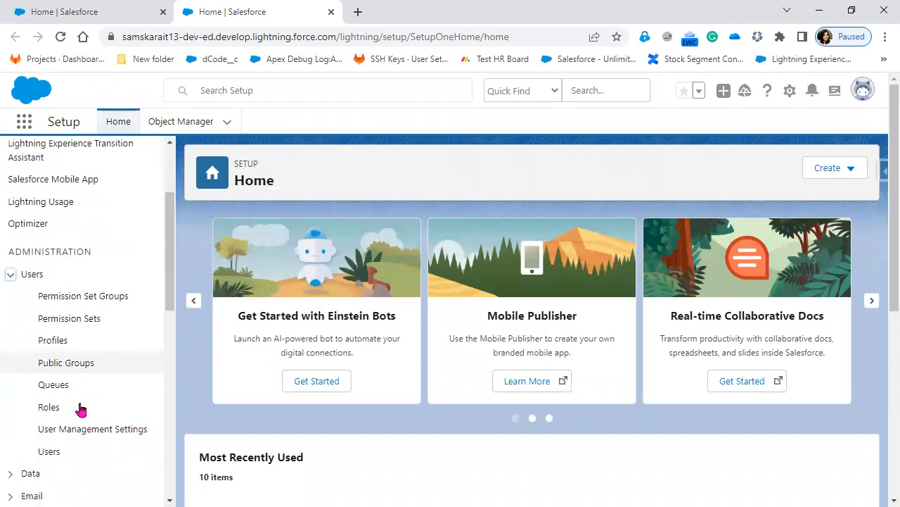
left_click(59, 458)
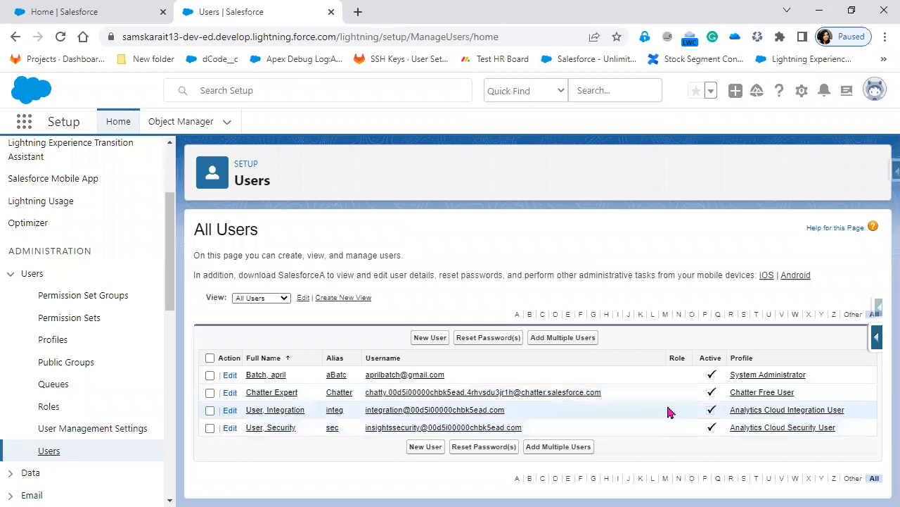
Open a blank New User form and box the required name, login and Role fields in red
left_click(434, 339)
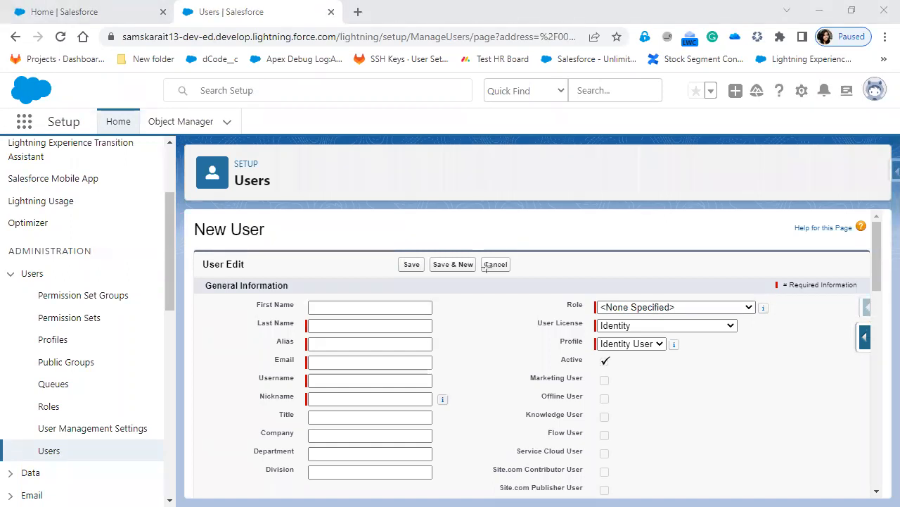
mouse_move(238, 308)
left_mouse_down()
mouse_move(352, 323)
mouse_move(424, 367)
mouse_move(447, 394)
mouse_move(447, 411)
left_mouse_up()
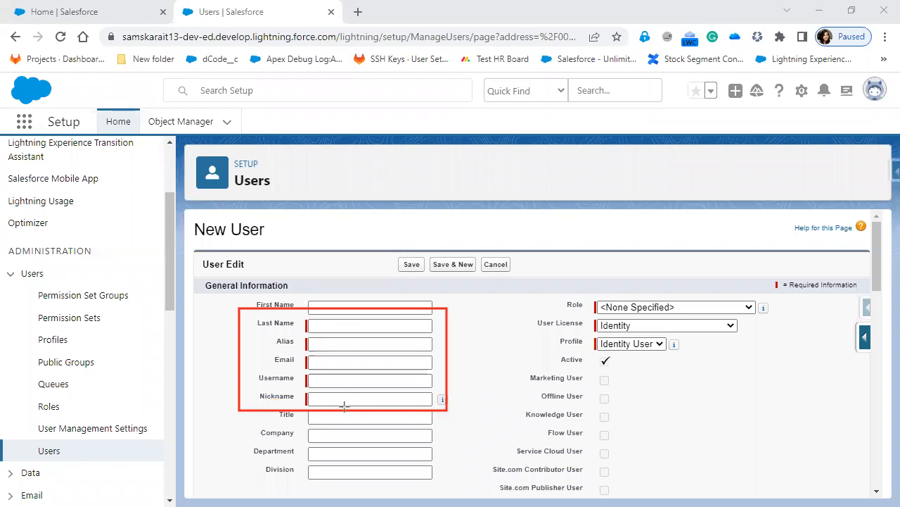
left_click_drag(529, 291, 632, 316)
left_click_drag(715, 338, 787, 356)
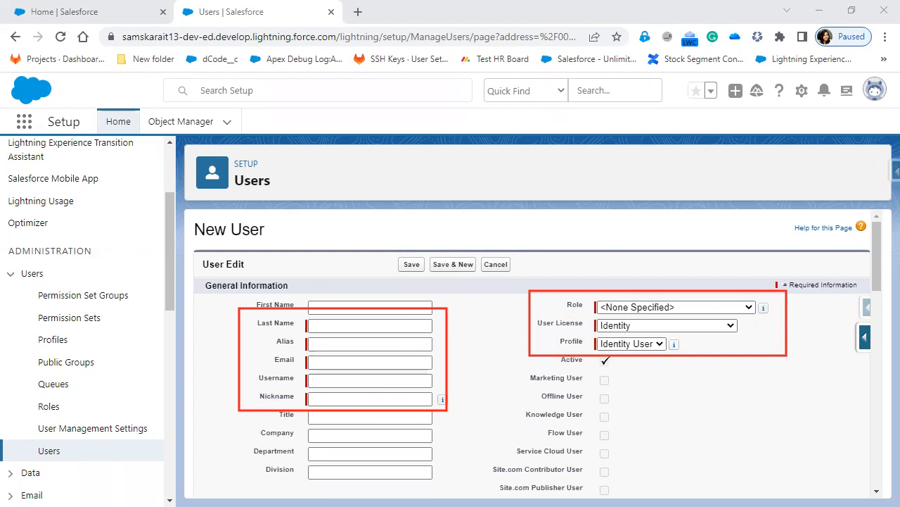
Add a red check beside User License and circle the Role and Profile labels
left_click(741, 325)
left_click_drag(740, 326, 790, 319)
mouse_move(555, 311)
left_mouse_down()
mouse_move(597, 288)
mouse_move(563, 296)
left_mouse_up()
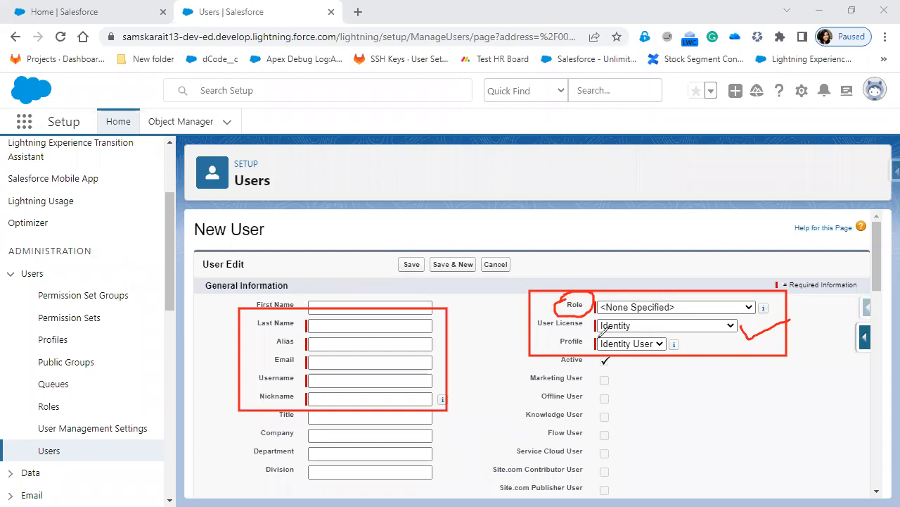
left_click_drag(548, 341, 572, 326)
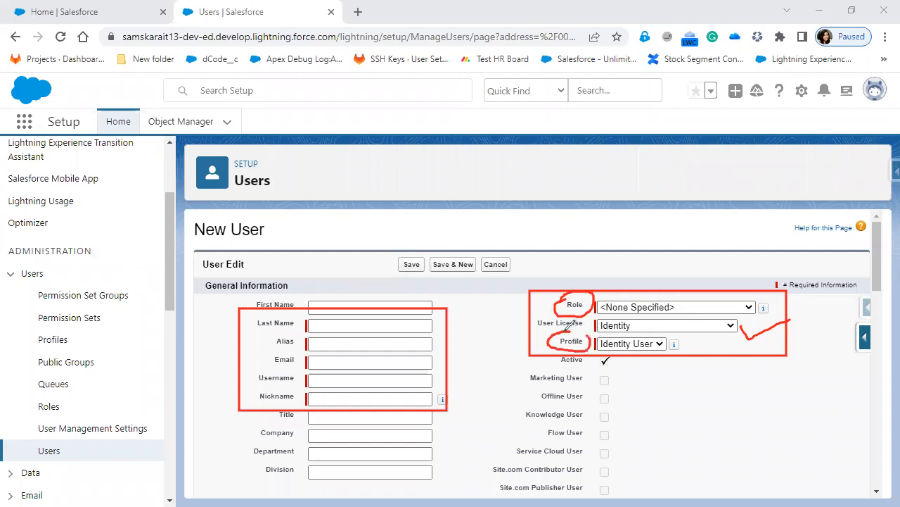
left_click_drag(571, 287, 598, 277)
Add the note 'Role --> what user can see in Salesforce' above the form and widen its box
left_click(309, 224)
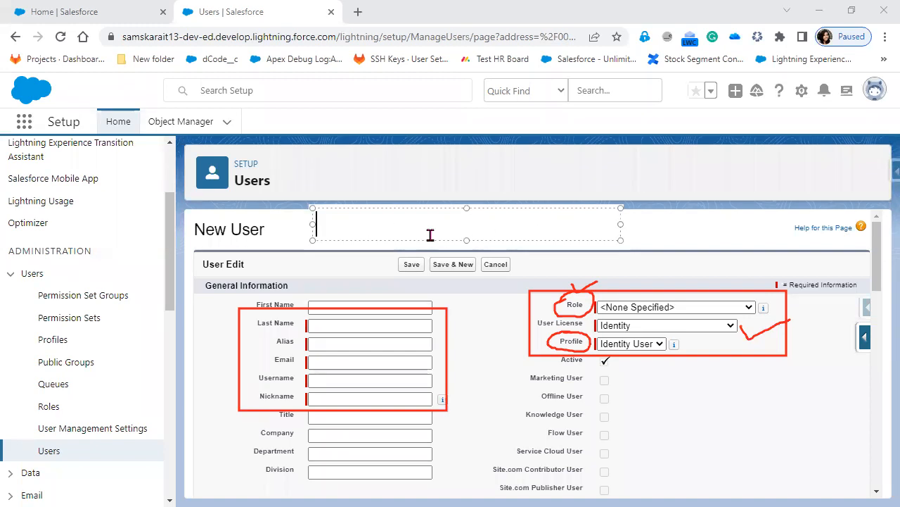
type("Role")
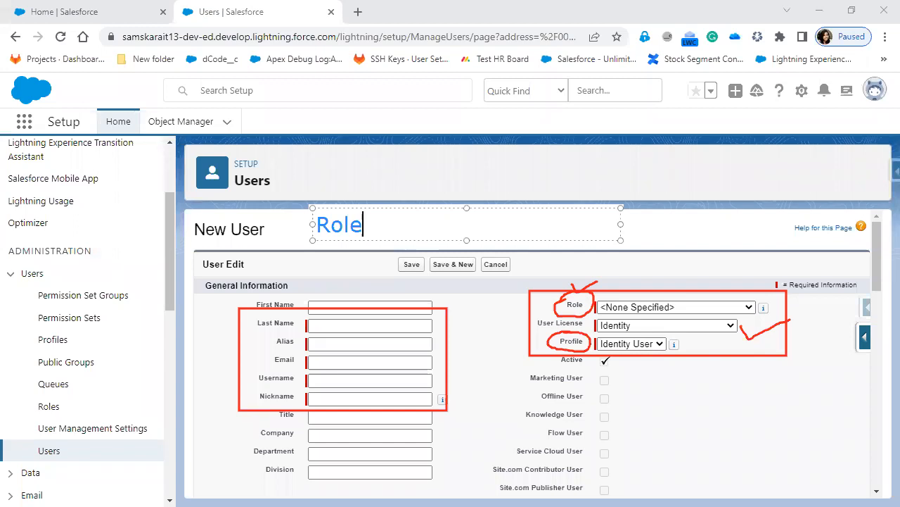
type(" --> what user c")
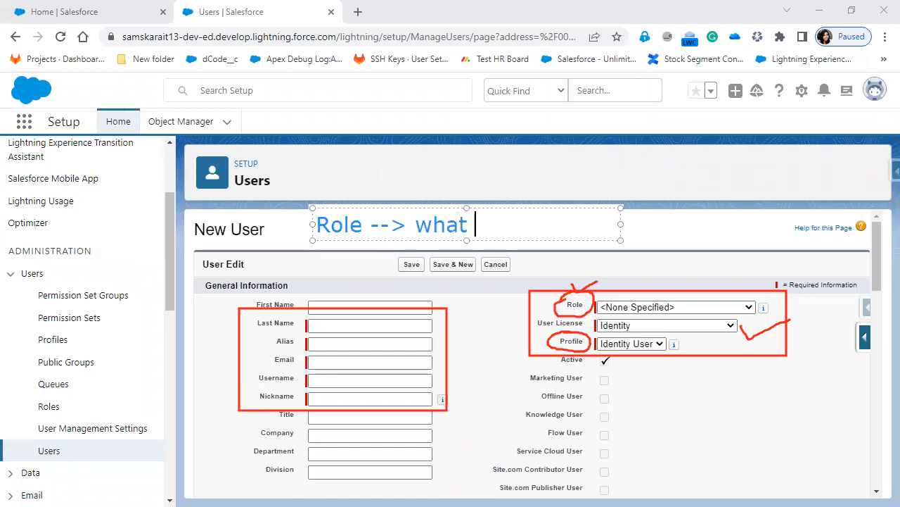
type("an see")
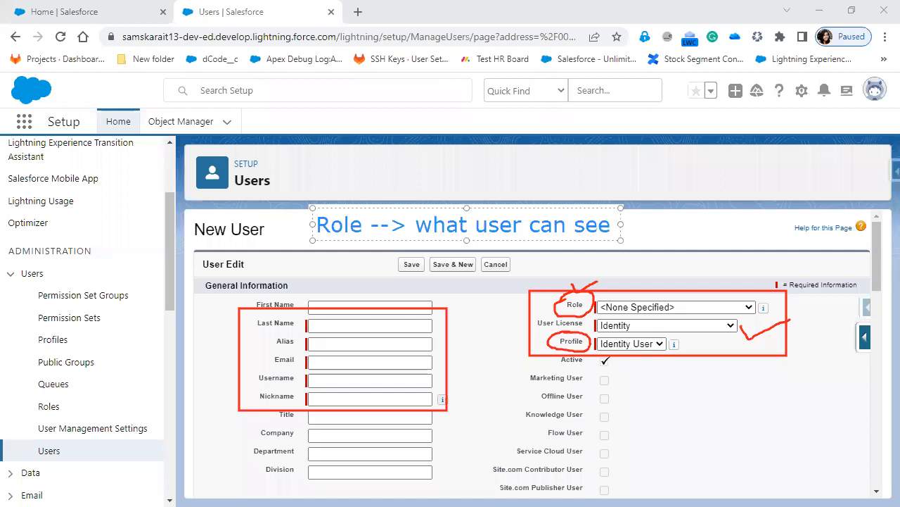
type(" in Salesforce")
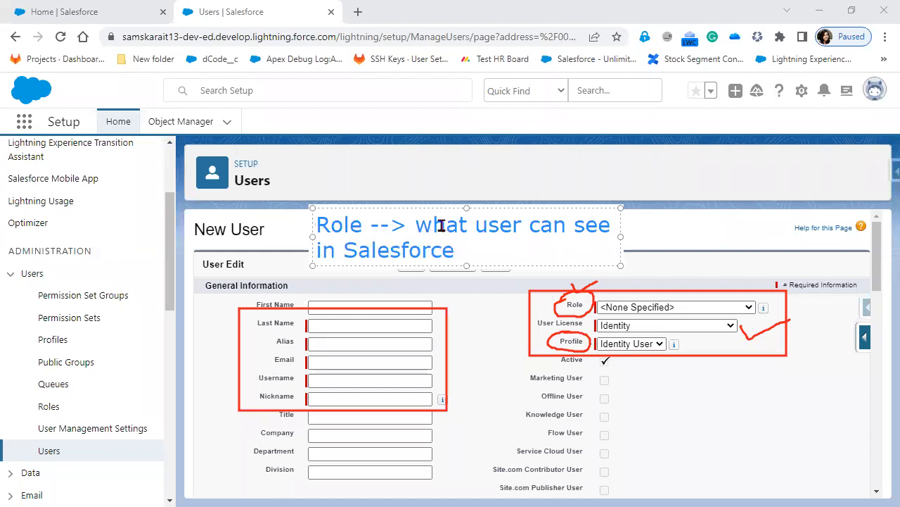
mouse_move(619, 265)
left_mouse_down()
mouse_move(816, 263)
mouse_move(817, 240)
left_mouse_up()
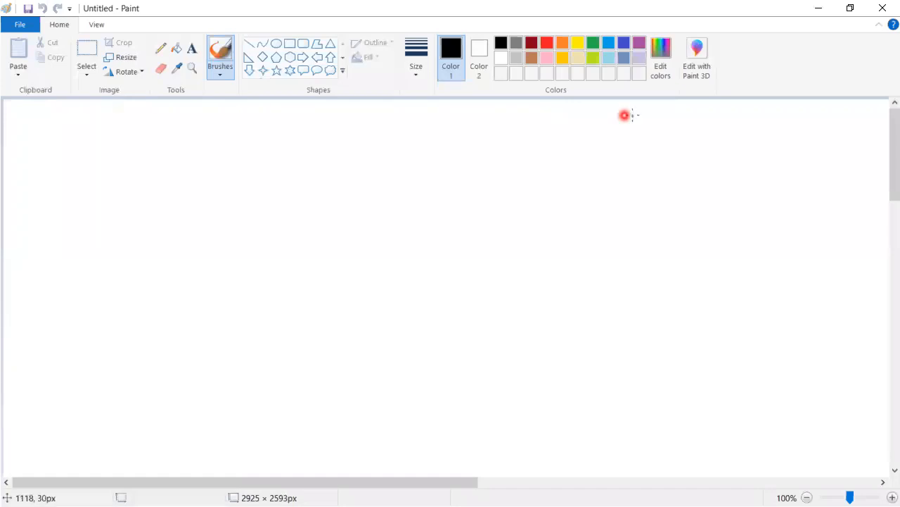
Add stacked Developer and Senior Developer text labels in the lower canvas
left_click(194, 50)
left_click_drag(175, 385, 290, 400)
type("D")
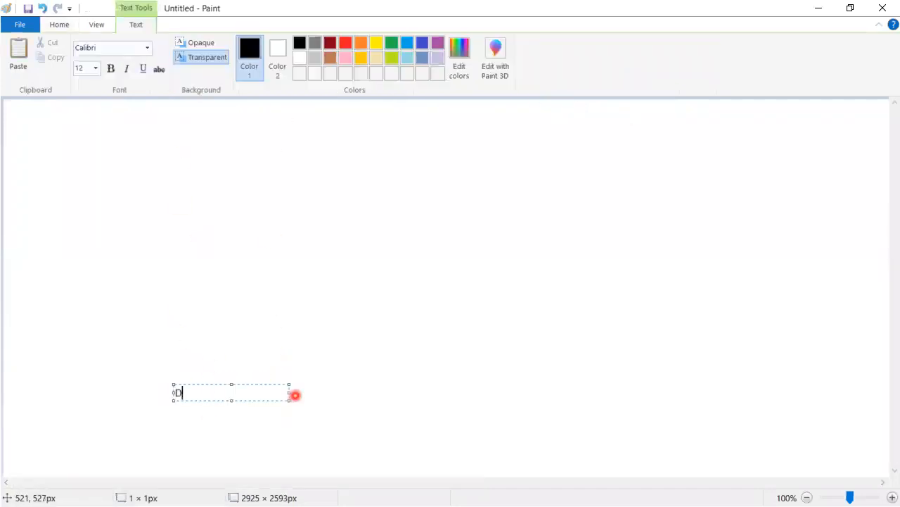
type("eveloper")
left_click(159, 345)
left_click_drag(159, 339, 273, 356)
type("S")
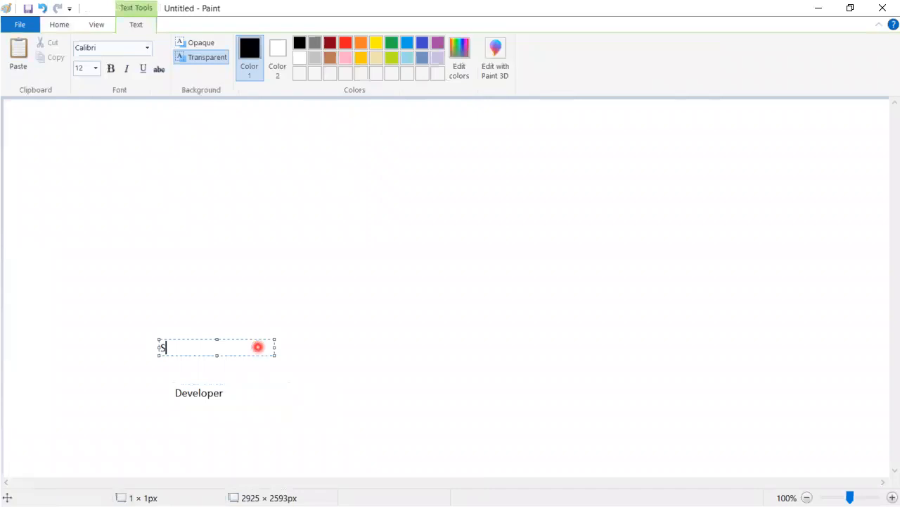
type("enior Developer")
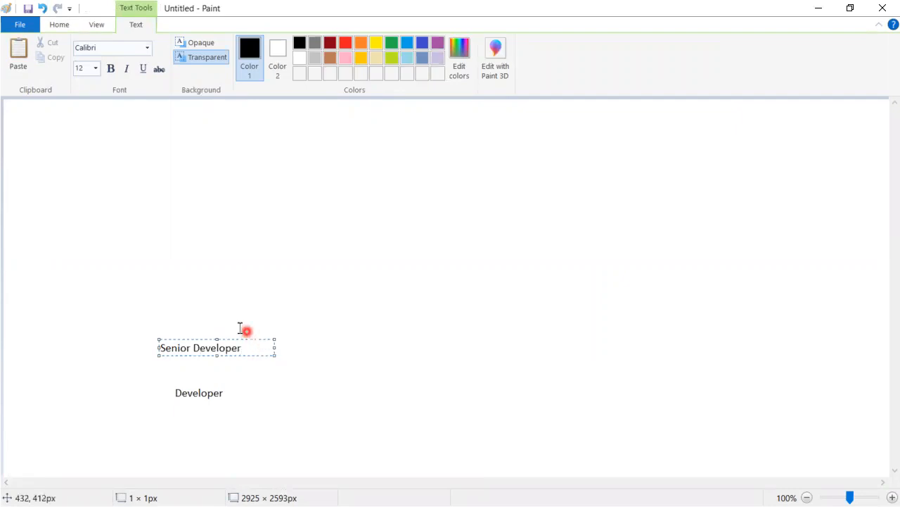
left_click(163, 299)
Add a Team Lead label above Senior Developer
left_click(163, 299)
type("Tem")
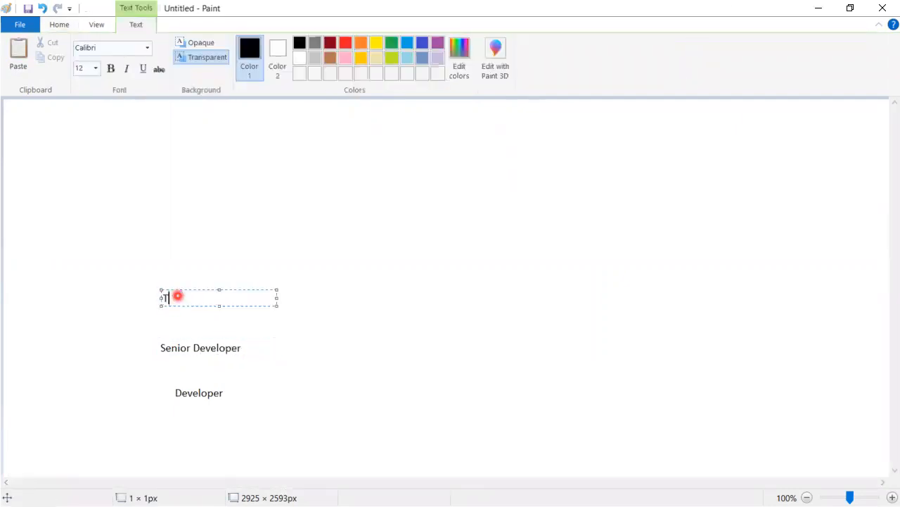
key("BackSpace")
type("am Lead")
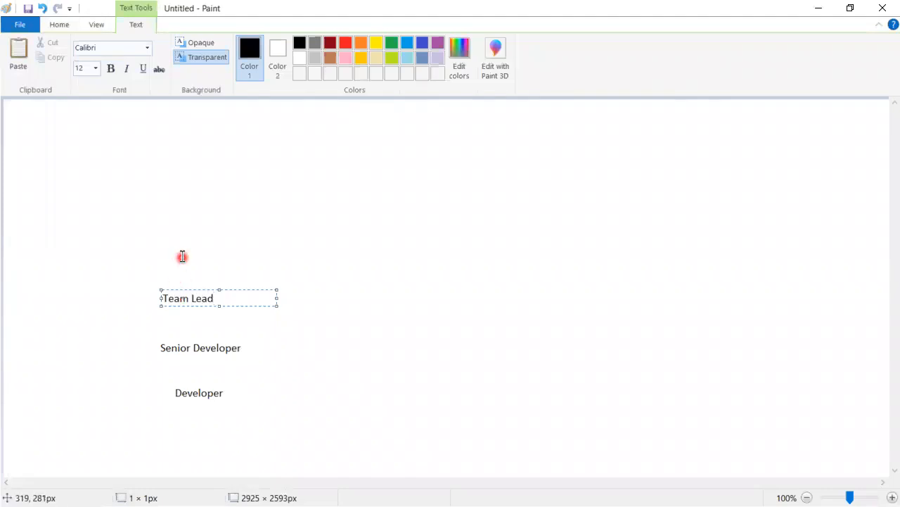
left_click(154, 247)
Add Manager and then Senior Manager labels stacked above Team Lead
left_click(160, 248)
type("Manager")
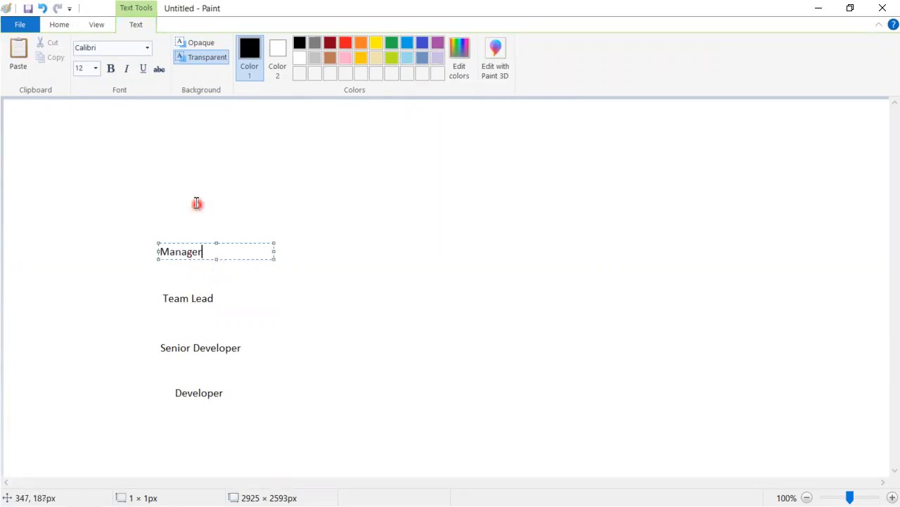
left_click(155, 202)
left_click(155, 202)
type("Senior Manager")
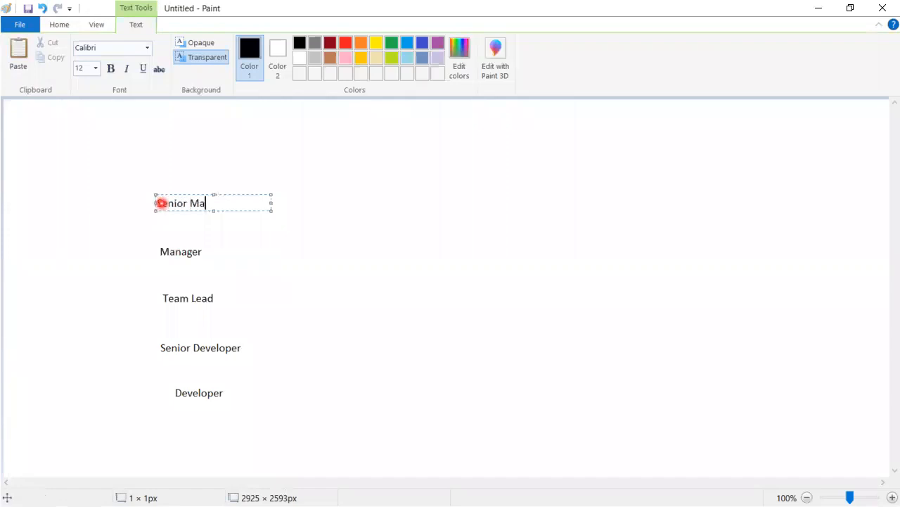
left_click(348, 308)
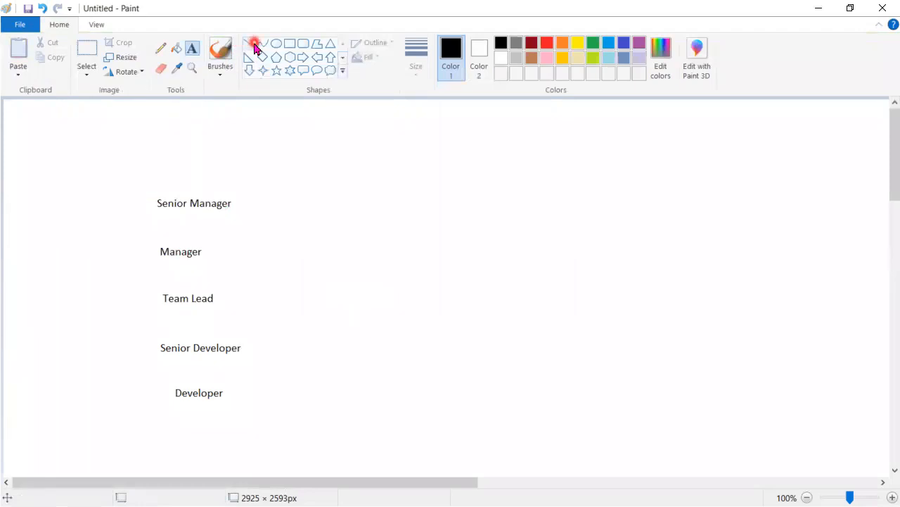
Draw Up Arrow shapes linking Developer, Senior Developer, Team Lead, Manager and Senior Manager
left_click(330, 57)
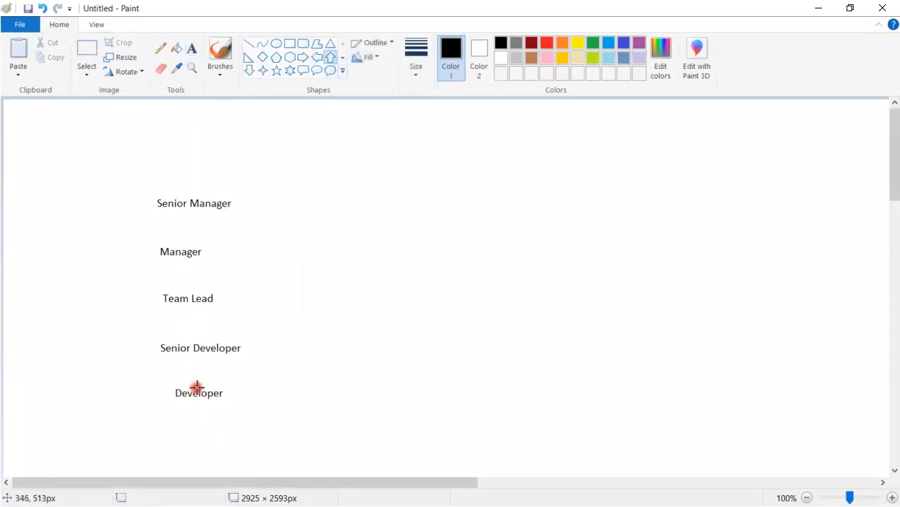
left_click_drag(197, 383, 172, 347)
left_click(246, 375)
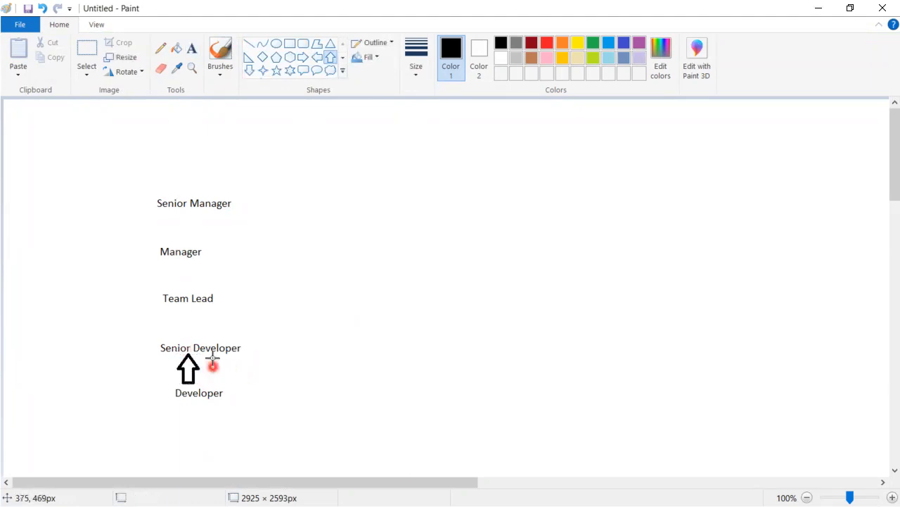
left_click_drag(185, 338, 161, 208)
left_click(257, 318)
left_click(246, 293)
left_click(300, 284)
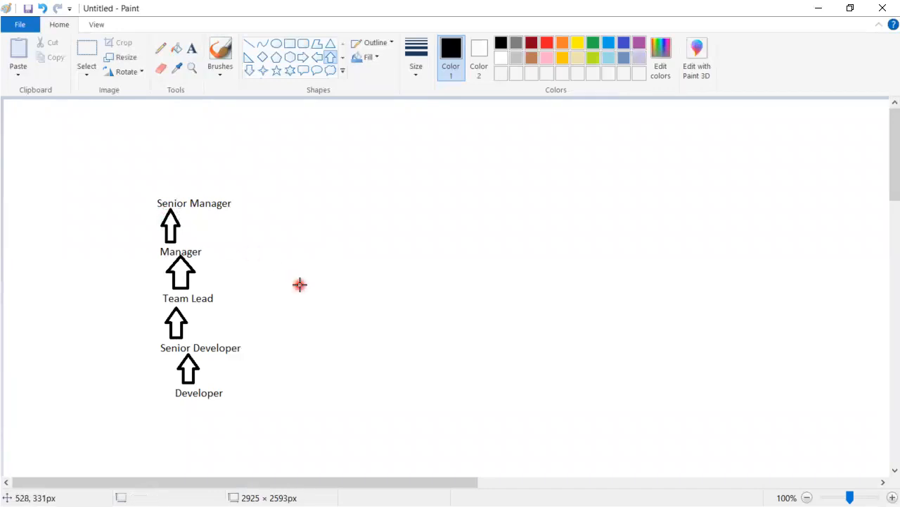
left_click(191, 48)
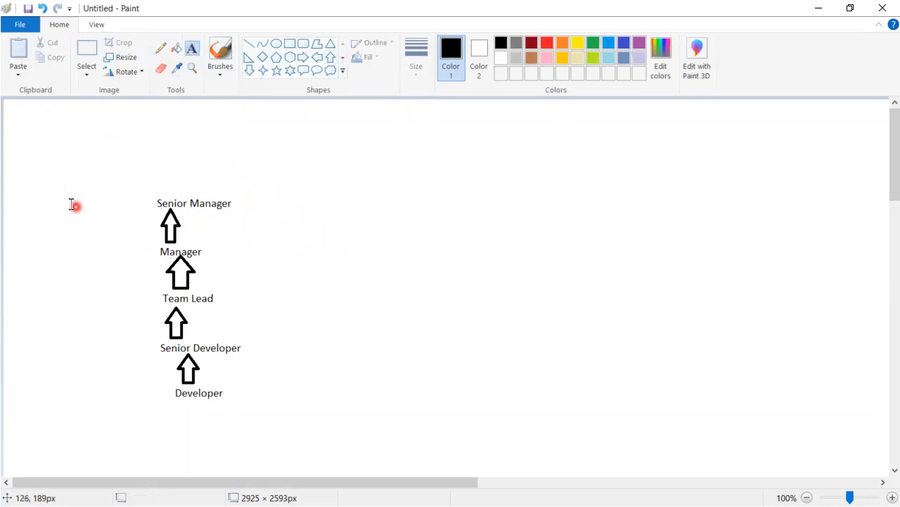
Type a 'Role :' column to the left of the role names, one line per role
left_click(71, 204)
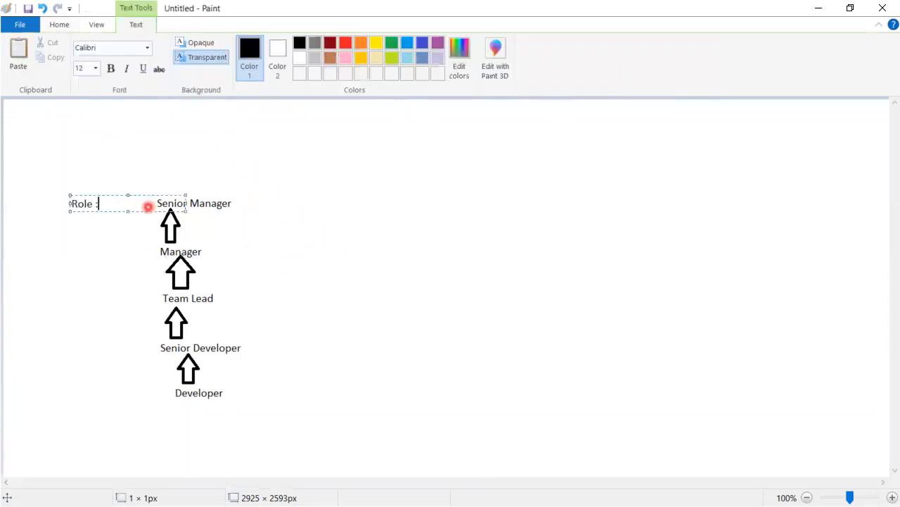
type("Role :")
key("Return")
key("Return")
key("Return")
key("Return")
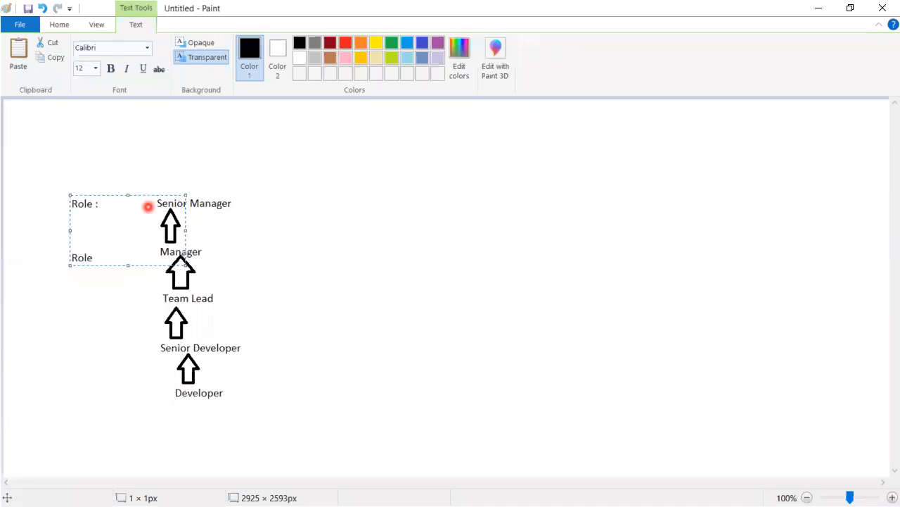
key("Return")
key("Return")
key("Return")
key("Return")
key("Return")
key("Return")
key("Return")
key("Return")
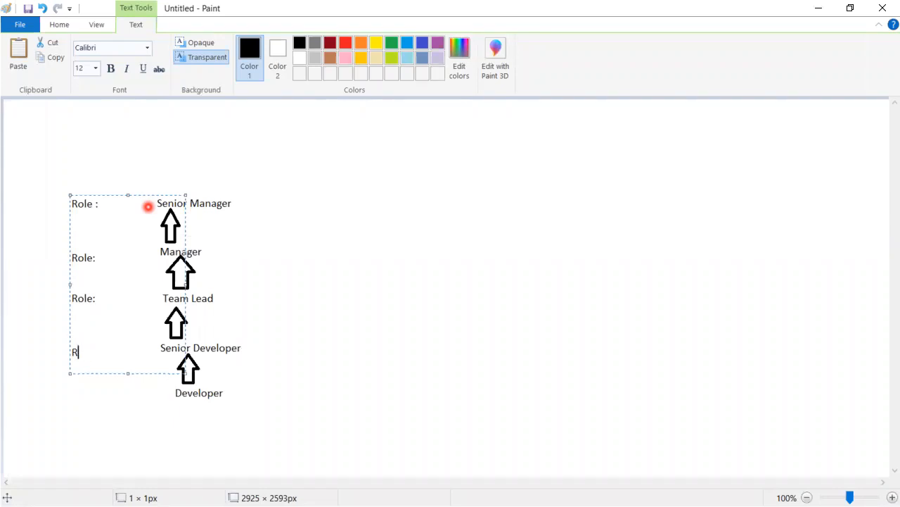
key("Return")
key("Return")
key("Return")
left_click(442, 329)
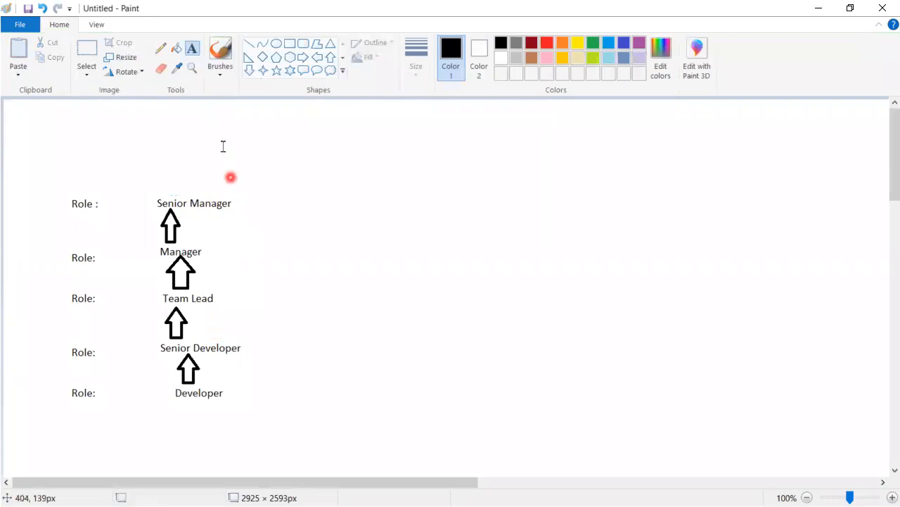
Sketch dark red pencil curves down the hierarchy and loops around Manager and the lower roles
left_click(160, 48)
mouse_move(229, 210)
left_mouse_down()
mouse_move(216, 243)
mouse_move(217, 282)
mouse_move(249, 356)
mouse_move(227, 386)
left_mouse_up()
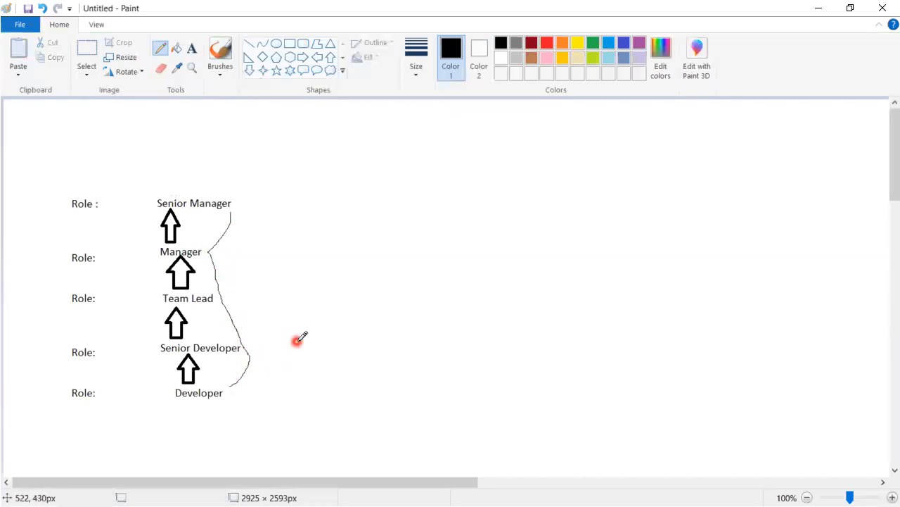
left_click(531, 43)
mouse_move(248, 346)
left_mouse_down()
mouse_move(260, 349)
mouse_move(261, 373)
mouse_move(243, 394)
mouse_move(225, 394)
mouse_move(245, 404)
left_mouse_up()
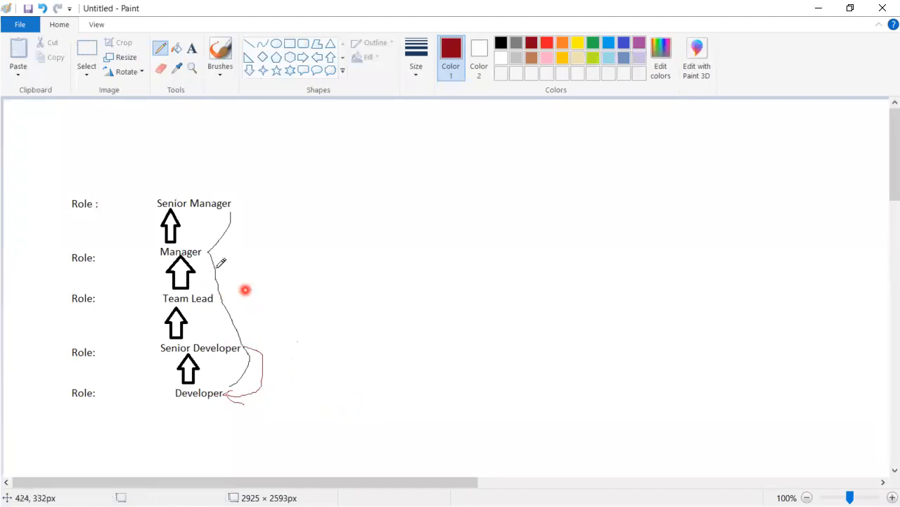
mouse_move(149, 238)
left_mouse_down()
mouse_move(221, 268)
mouse_move(166, 237)
mouse_move(150, 243)
left_mouse_up()
mouse_move(129, 283)
left_mouse_down()
mouse_move(255, 288)
mouse_move(270, 395)
mouse_move(231, 425)
mouse_move(155, 425)
mouse_move(156, 285)
left_mouse_up()
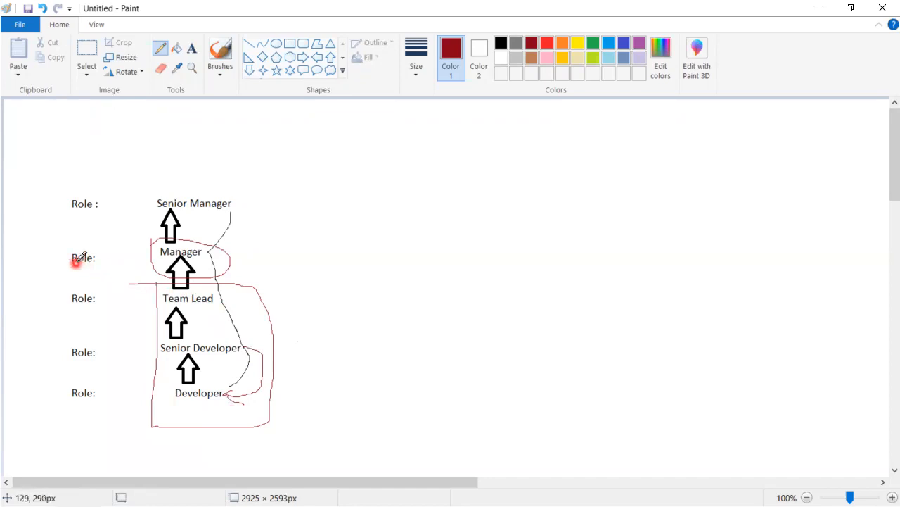
Draw a red line from Role to Manager, tick the top Role label, then show the ROLES slide
left_click_drag(102, 257, 171, 244)
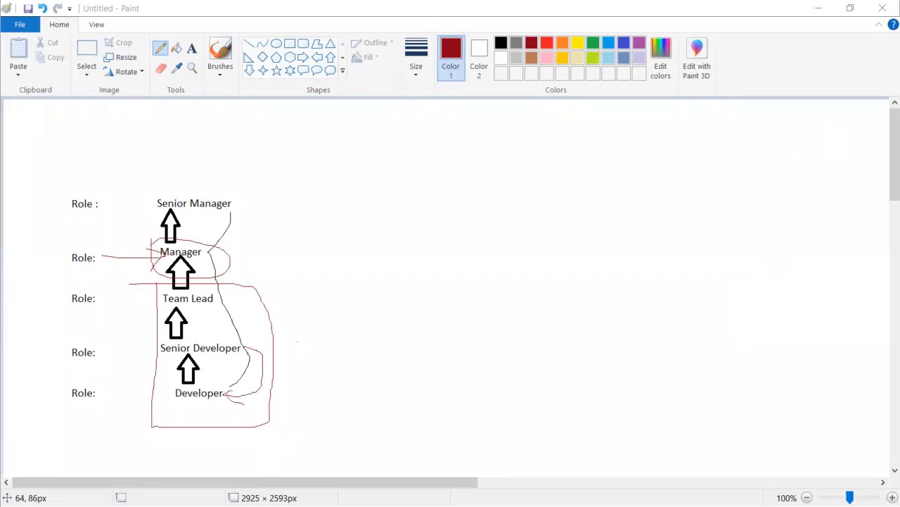
left_click_drag(76, 192, 94, 187)
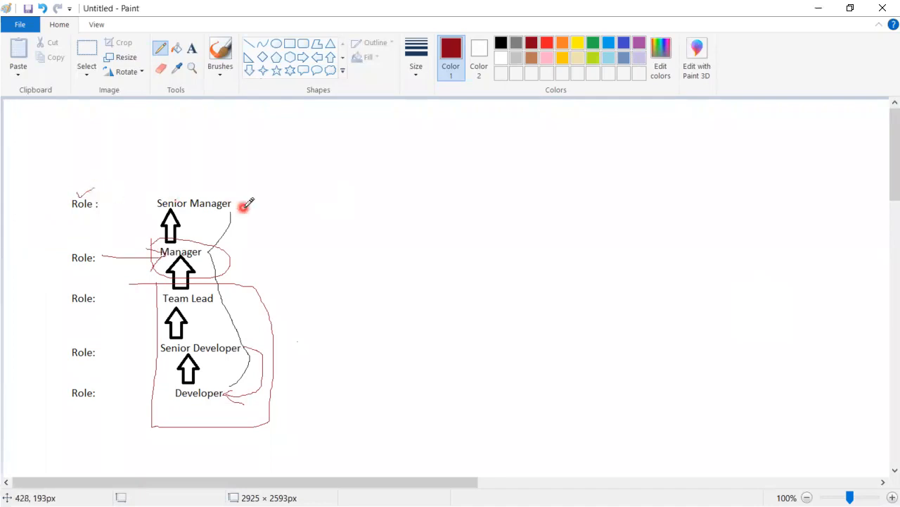
key("alt+Tab")
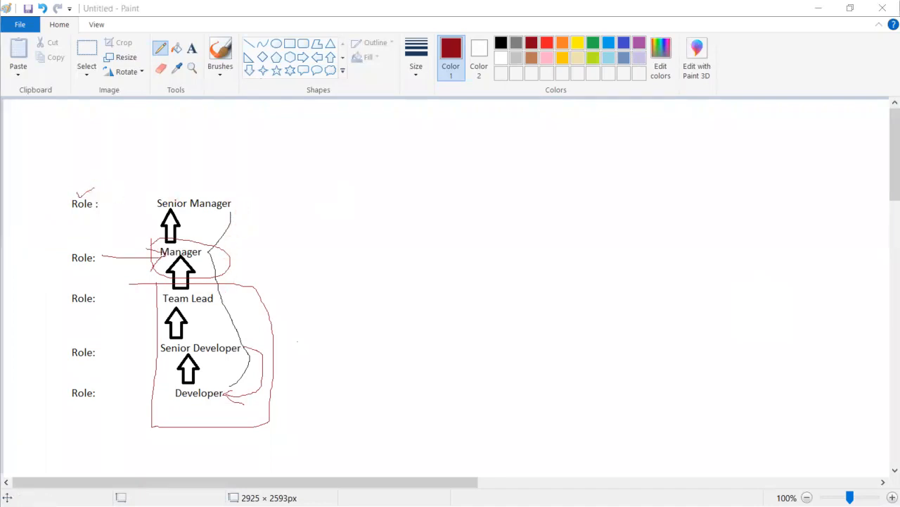
left_click(540, 358)
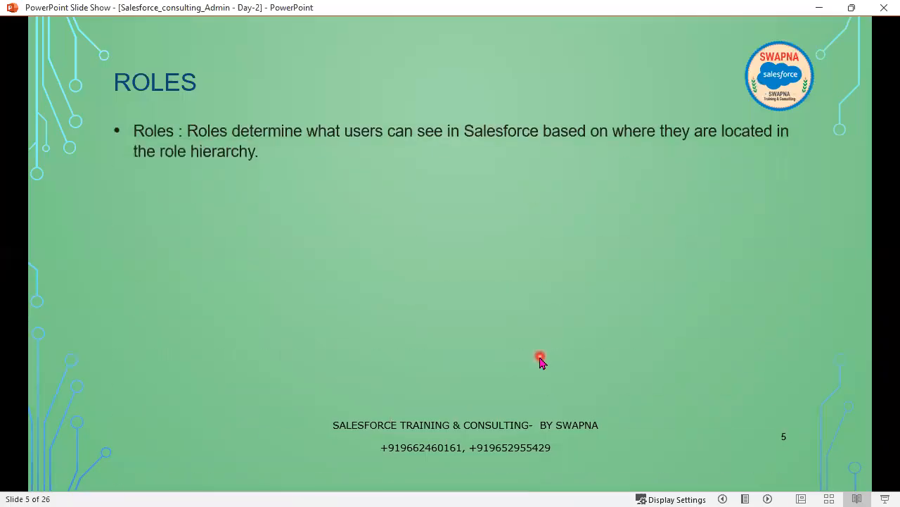
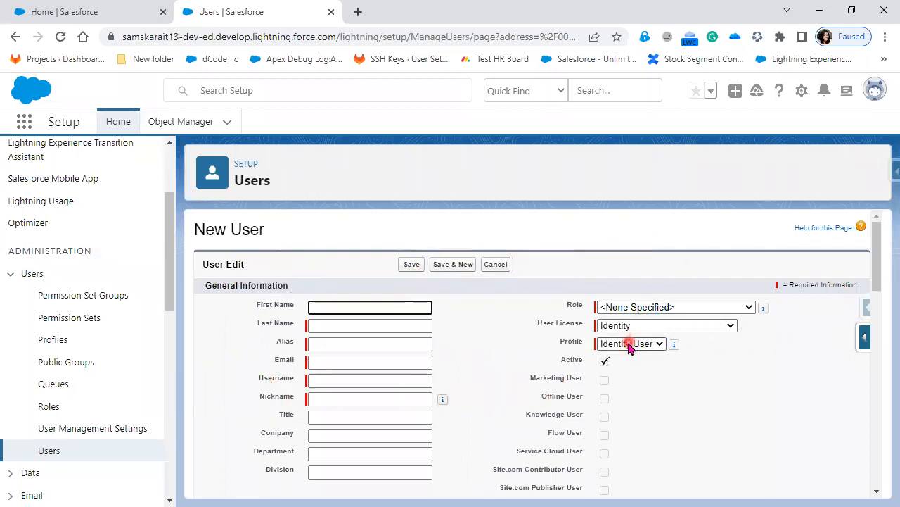
Review the Analytics Cloud Integration User profile's assigned users, then return to the All Users list
left_click(56, 345)
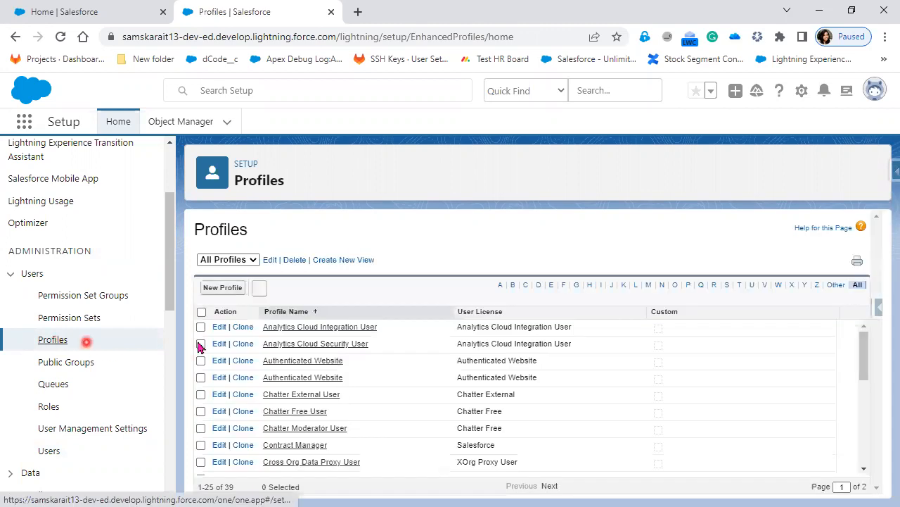
left_click(329, 327)
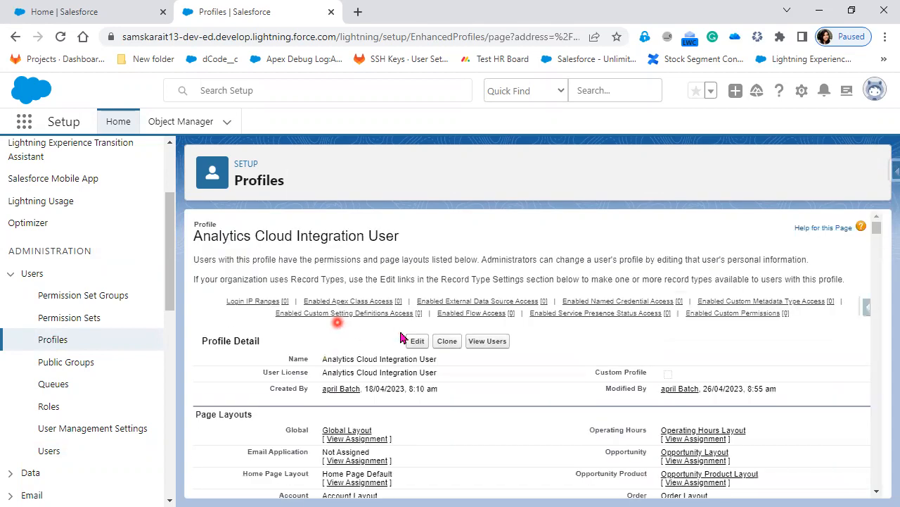
left_click(479, 342)
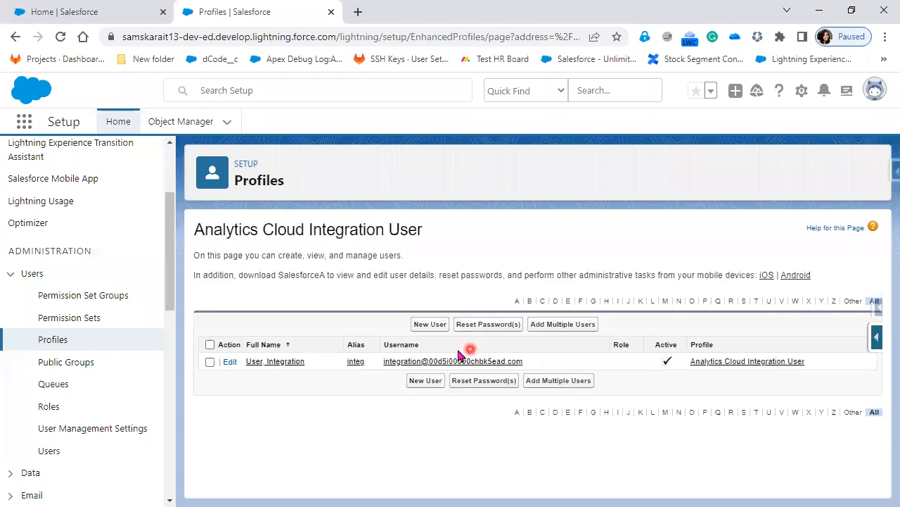
left_click(51, 451)
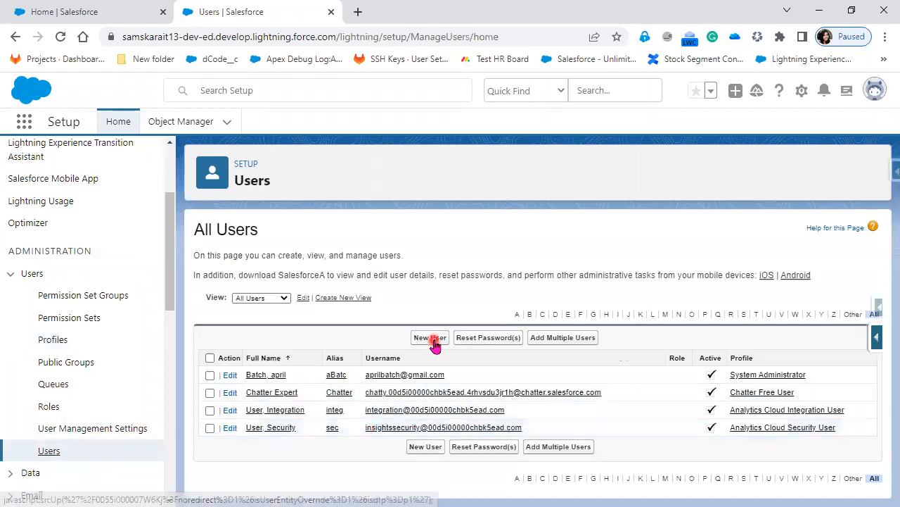
Start a new user and look through the Profile choices before any license is chosen
left_click(431, 338)
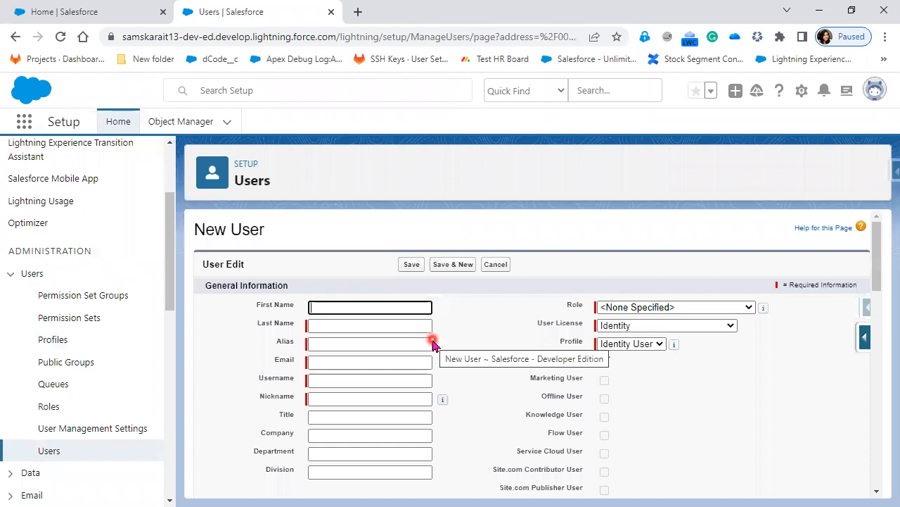
left_click(626, 344)
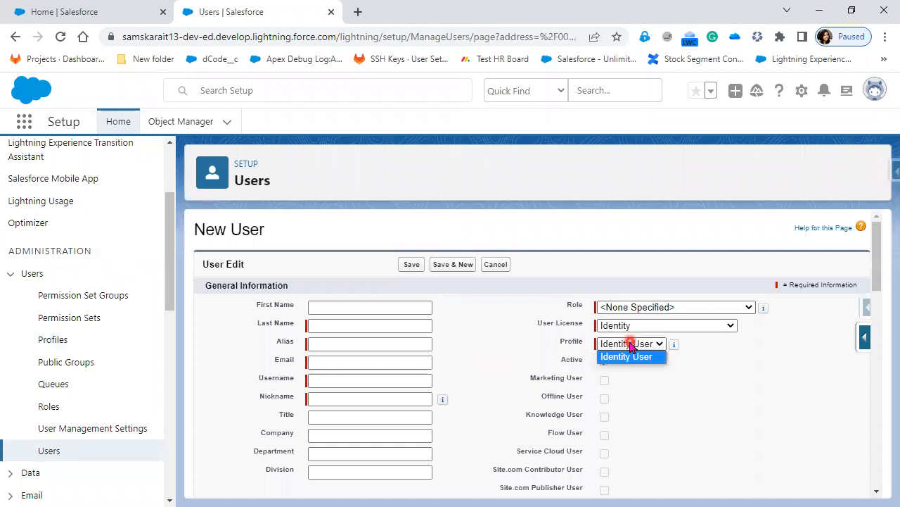
left_click(699, 391)
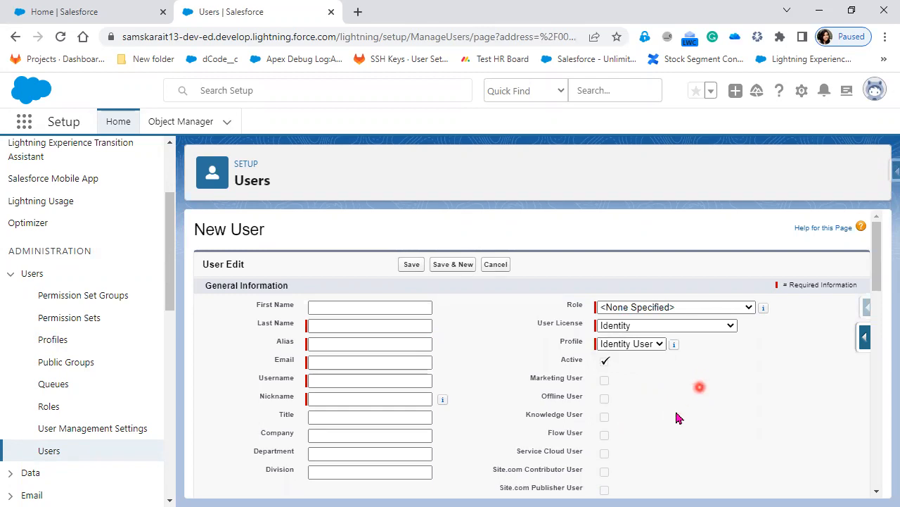
left_click(522, 399)
left_click(356, 305)
left_click(355, 306)
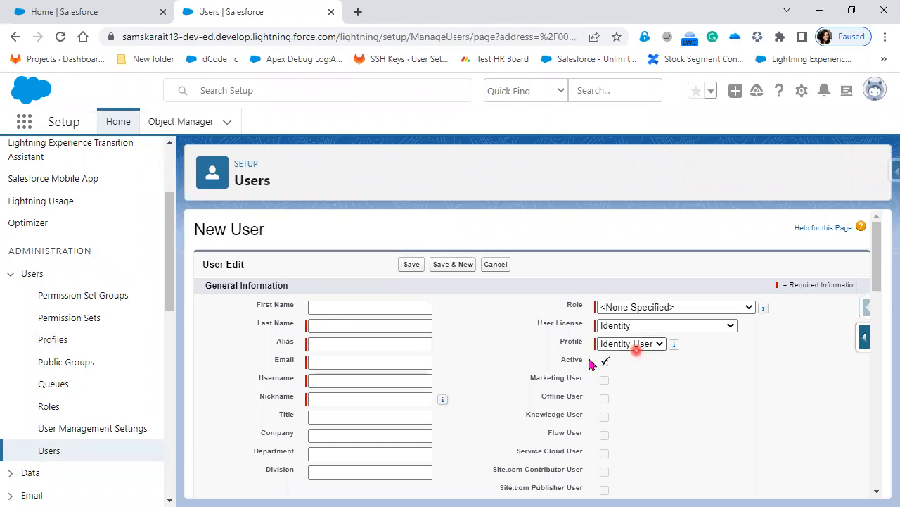
left_click(643, 347)
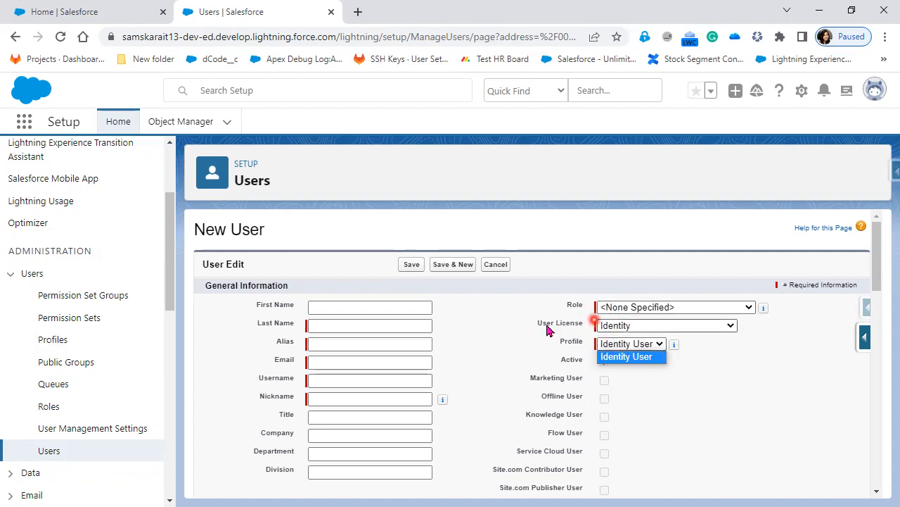
Set the User License to Salesforce and browse its profiles, then switch to Paint's Text tool
left_click(709, 329)
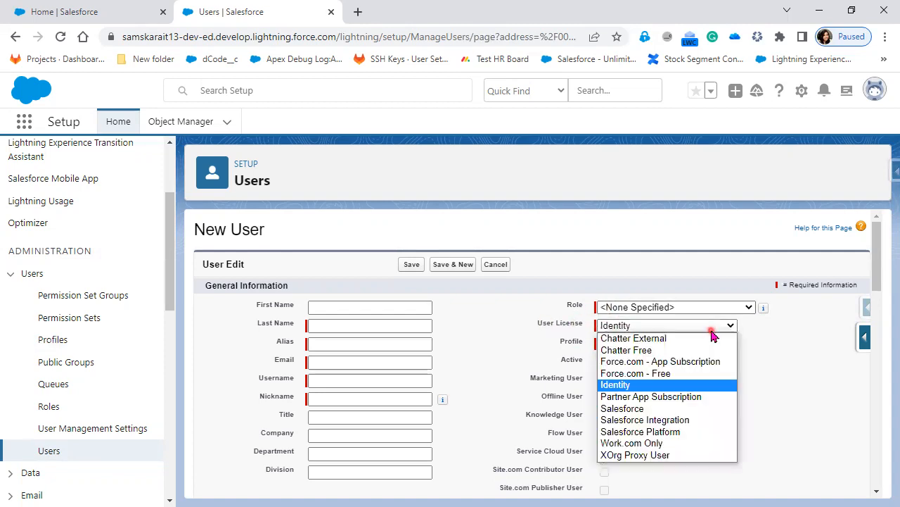
left_click(679, 412)
left_click(683, 343)
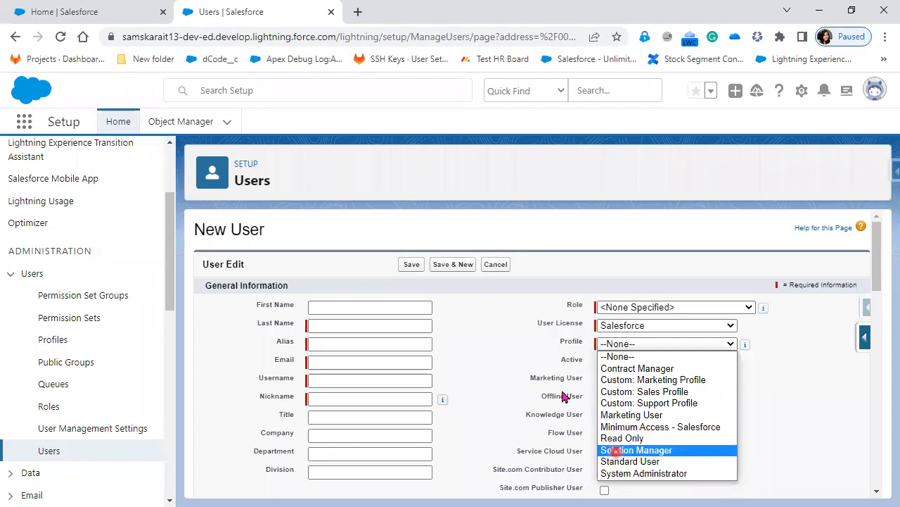
key("Down")
key("alt+Tab")
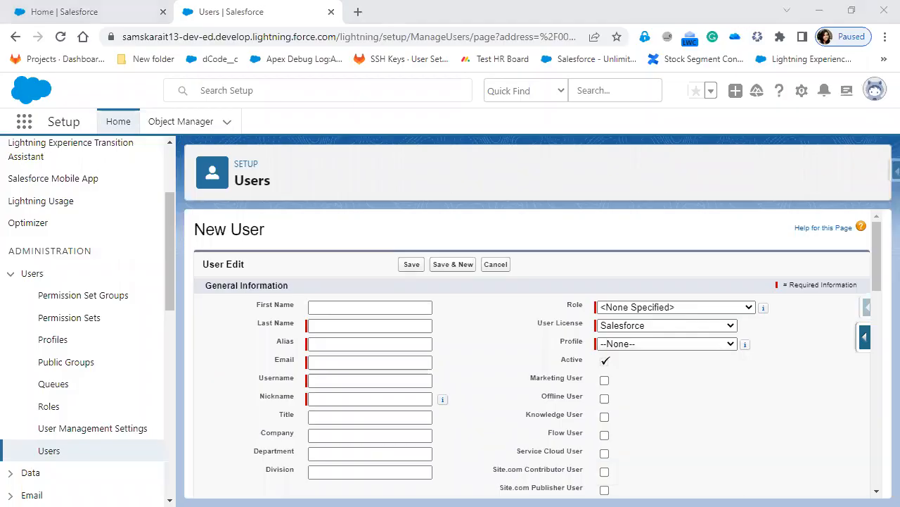
left_click(191, 47)
Write the black note 'Each Profile --> User License' beside the role diagram
left_click(342, 167)
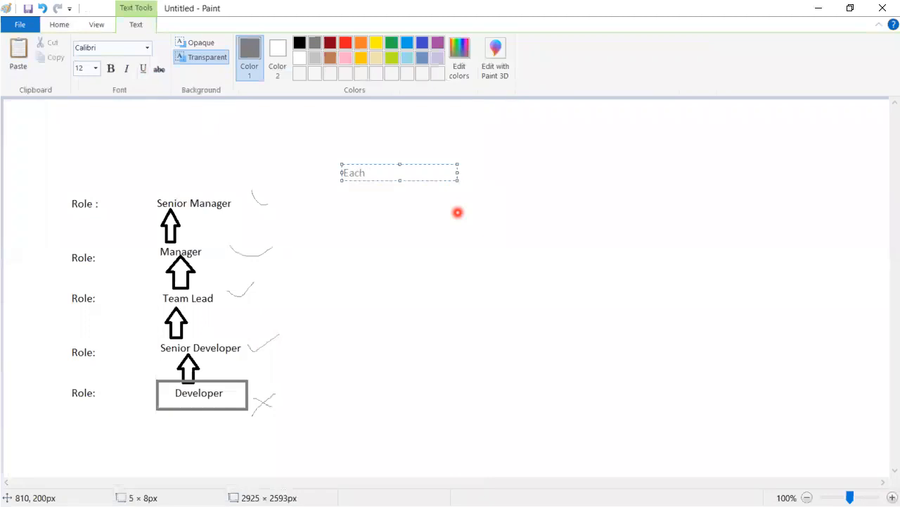
key("ctrl+a")
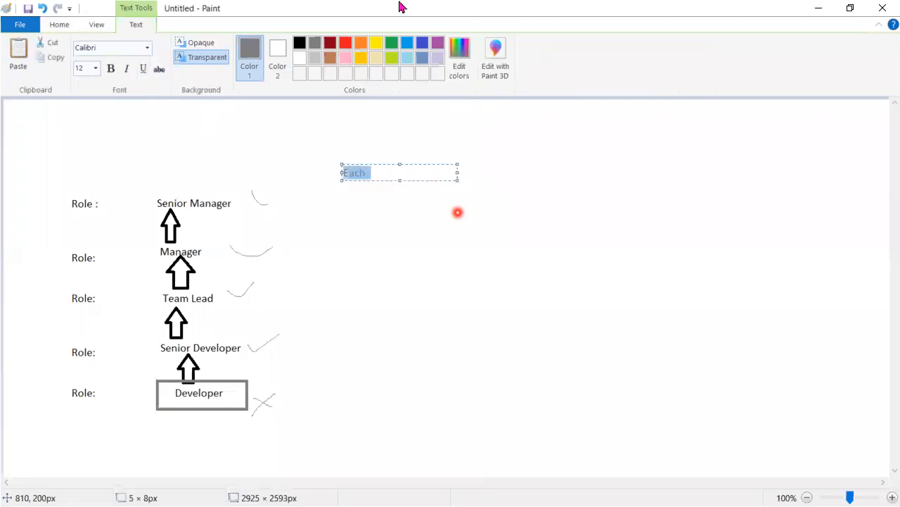
left_click(300, 43)
left_click(388, 171)
type("Proj")
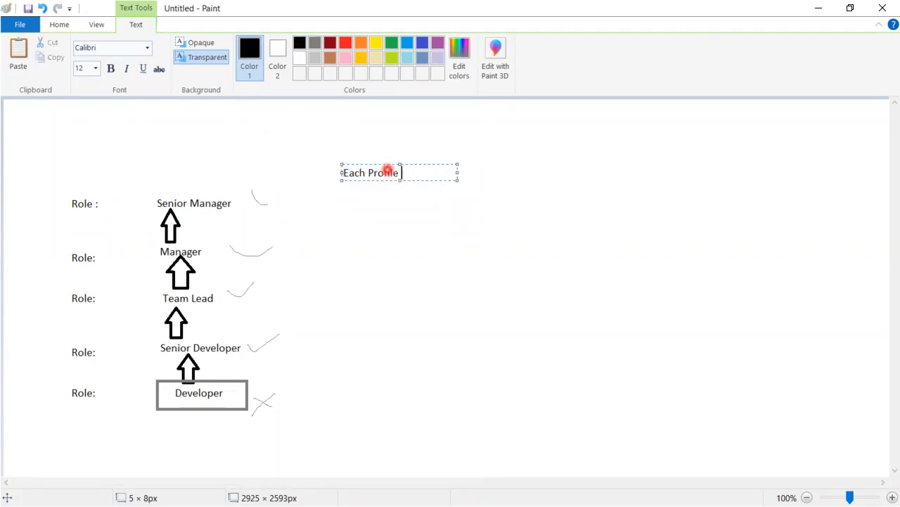
type("ile --> User Licen")
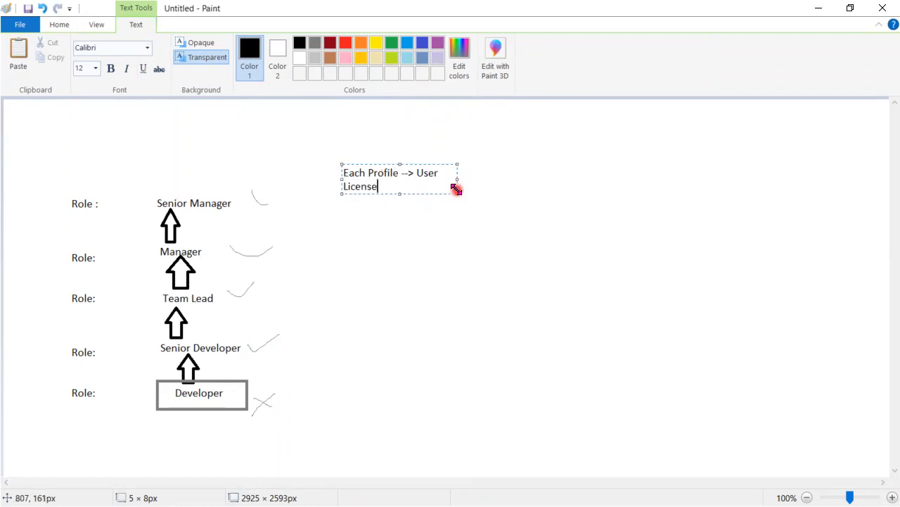
type("se")
left_click_drag(456, 189, 617, 225)
Add 'Select License' and 'Profile' lines under the note, then return to the browser
key("Return")
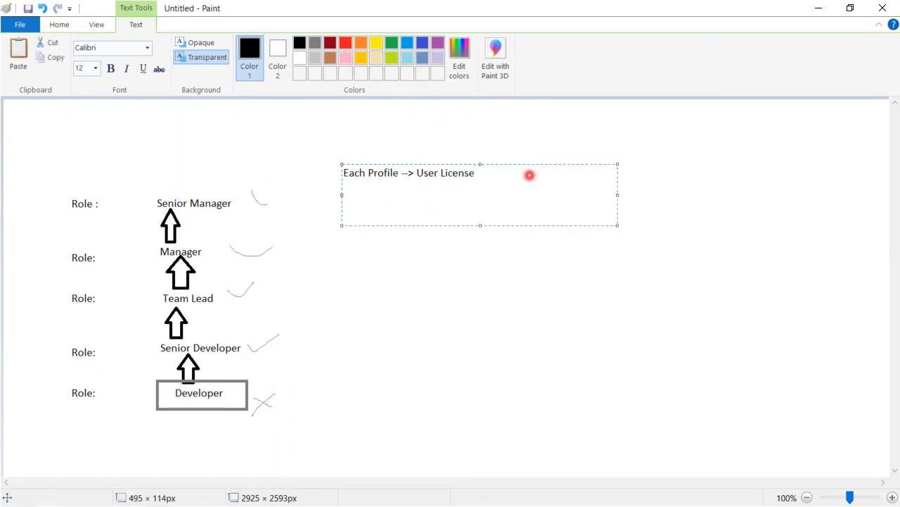
type("Select Licens")
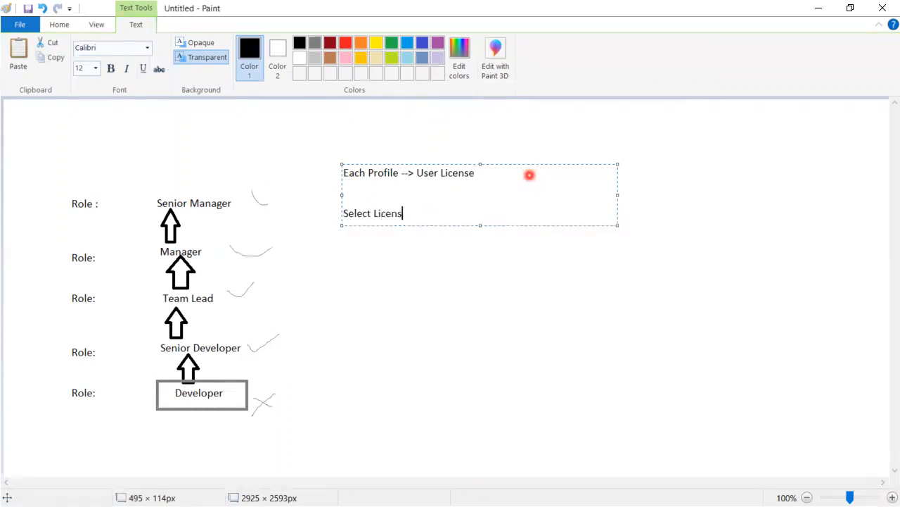
type("e")
key("Return")
type("Profile")
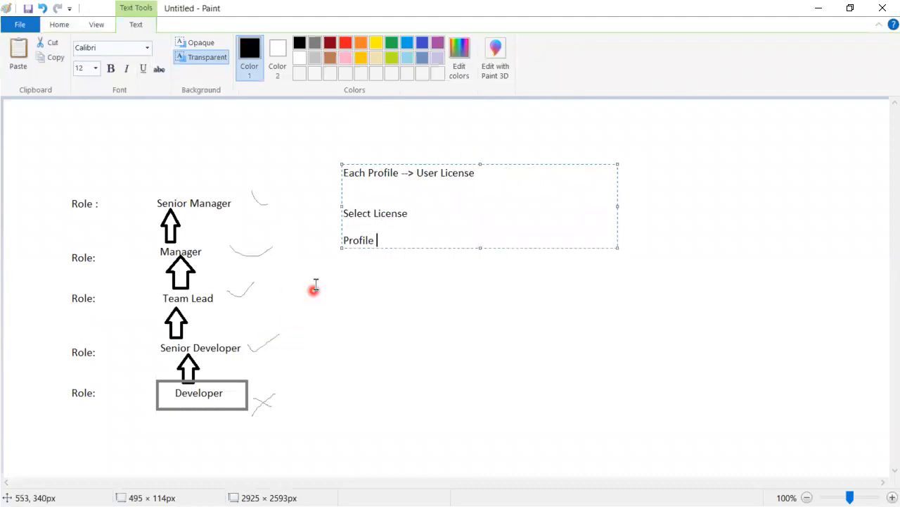
left_click(819, 8)
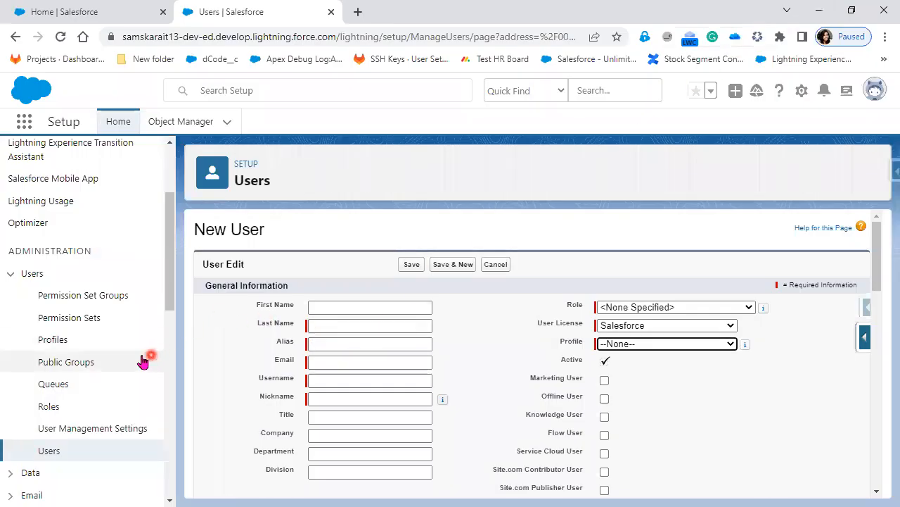
Open Profiles in a new tab and highlight its Profile Name and User License columns
right_click(52, 343)
left_click(98, 349)
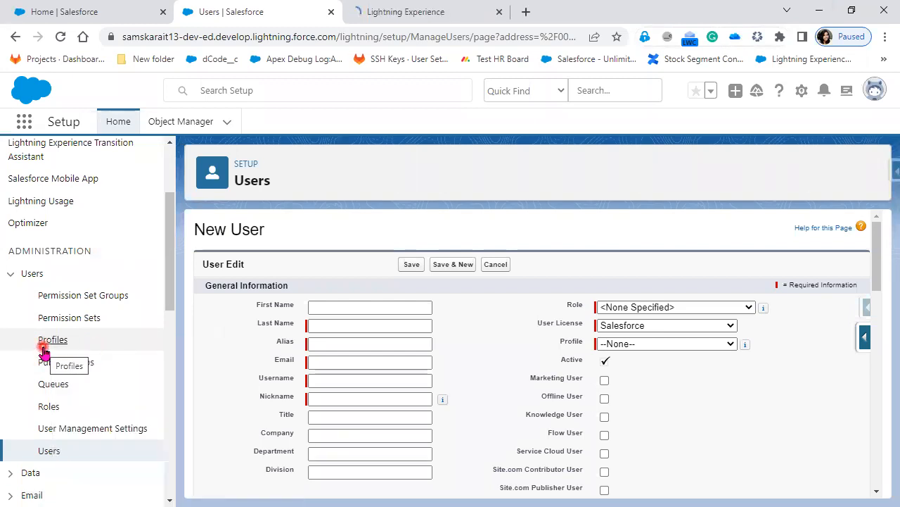
left_click(408, 13)
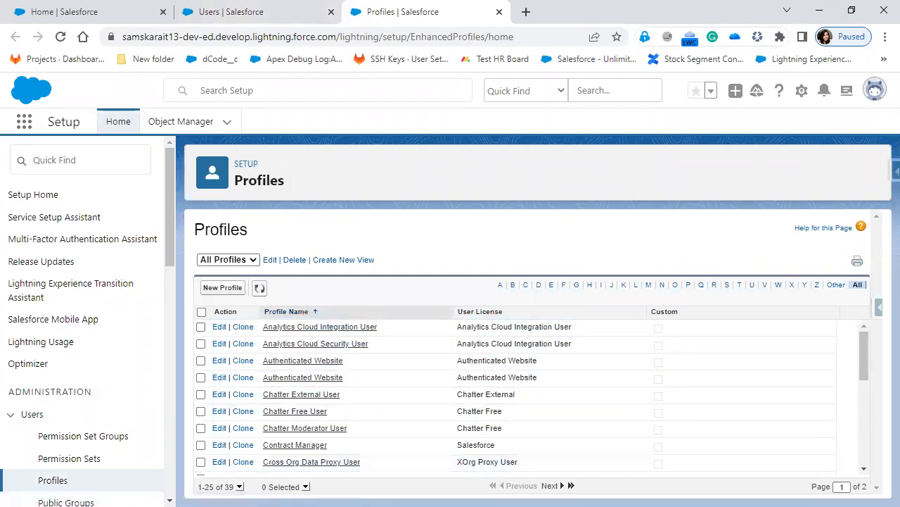
left_click_drag(264, 304, 368, 469)
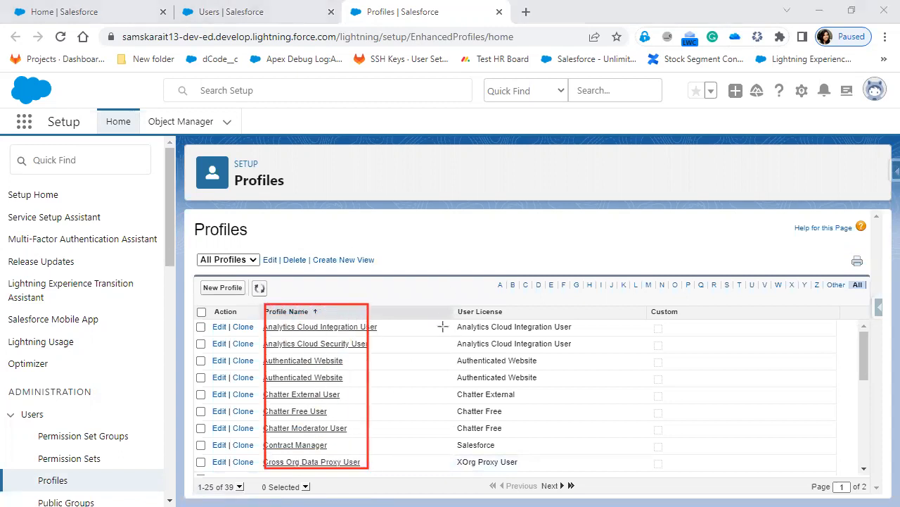
mouse_move(448, 295)
left_mouse_down()
mouse_move(507, 463)
mouse_move(570, 480)
mouse_move(588, 474)
left_mouse_up()
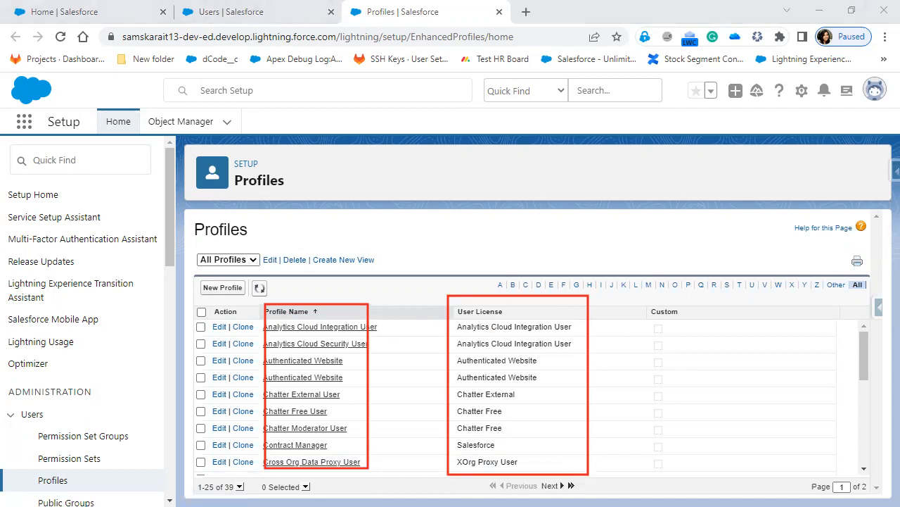
scroll(858, 446, "down", 5)
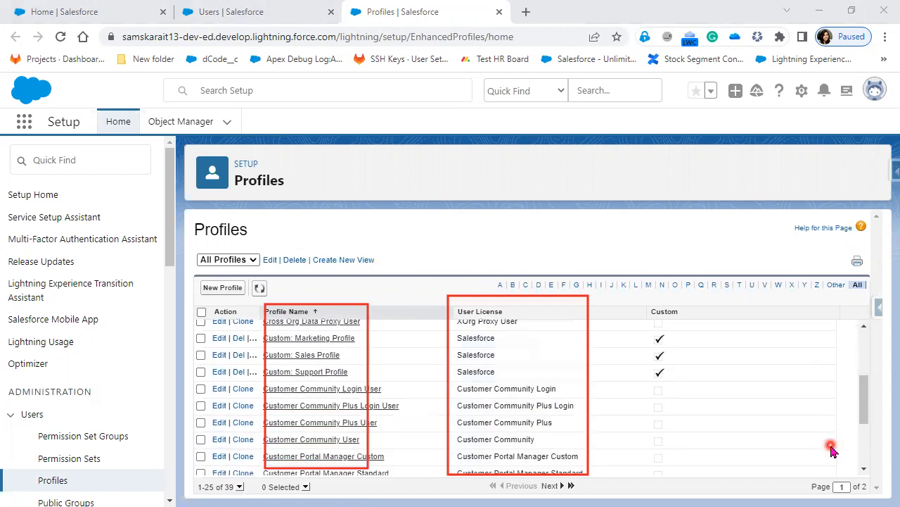
scroll(831, 449, "down", 3)
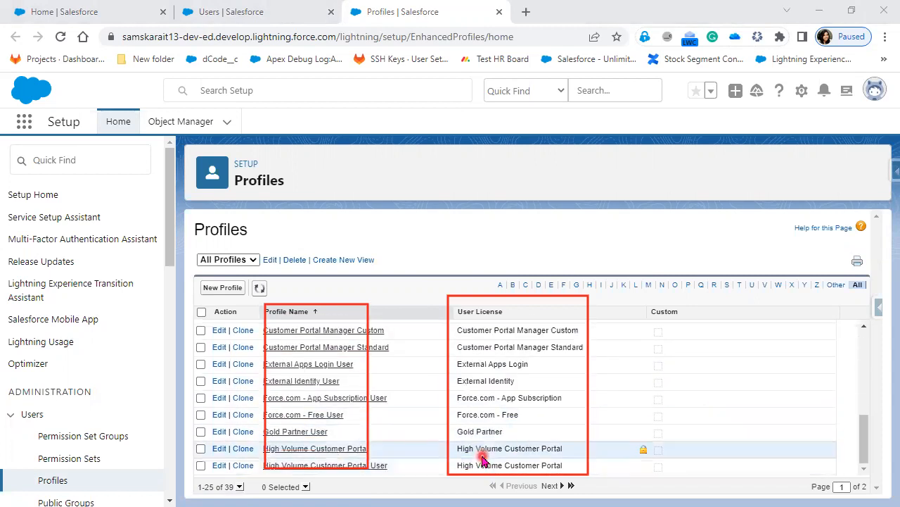
scroll(483, 457, "up", 3)
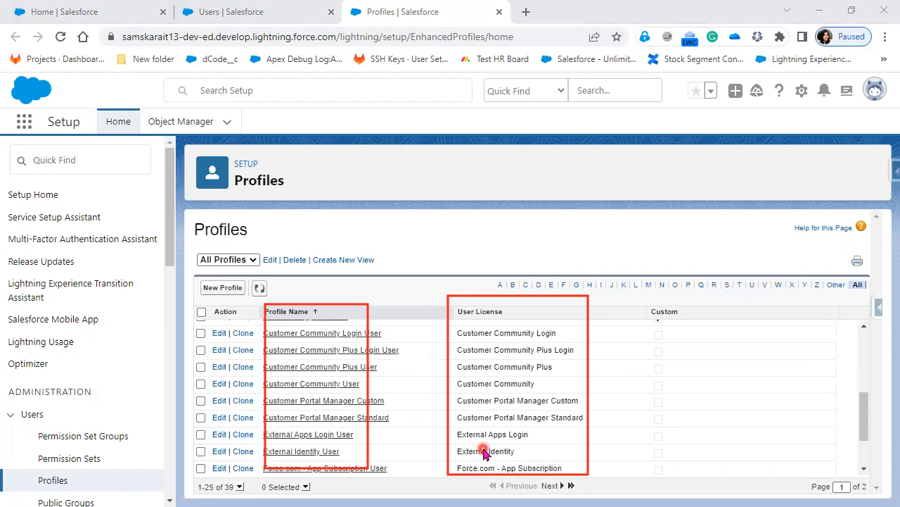
scroll(497, 420, "up", 5)
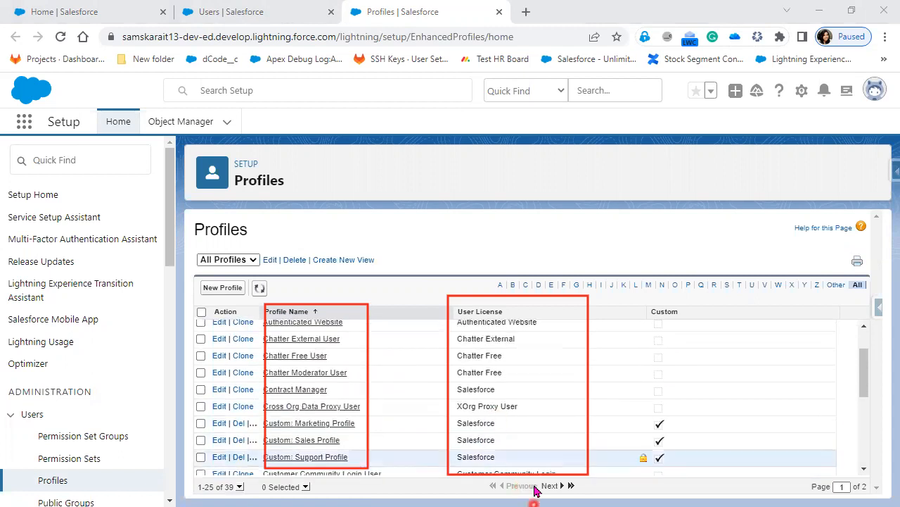
Sort page 2 of Profiles by User License, then compare with the New User profile choices
left_click(548, 486)
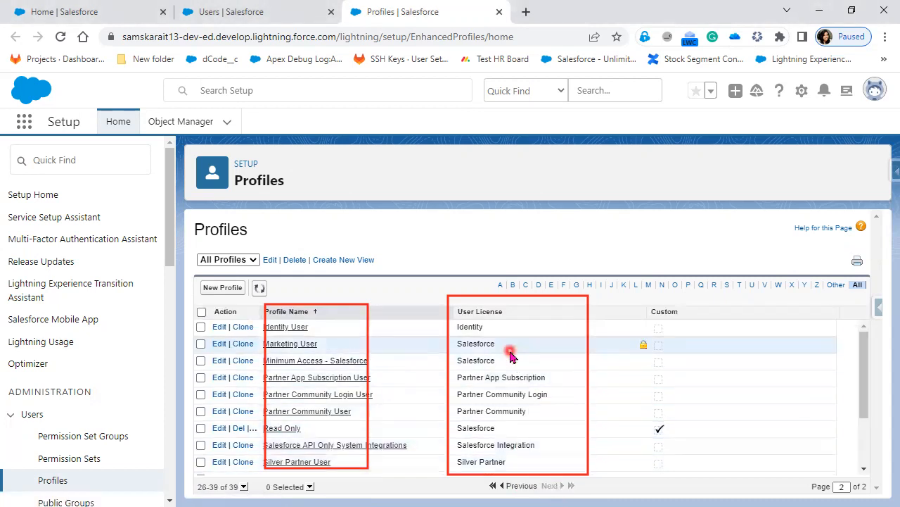
left_click(484, 311)
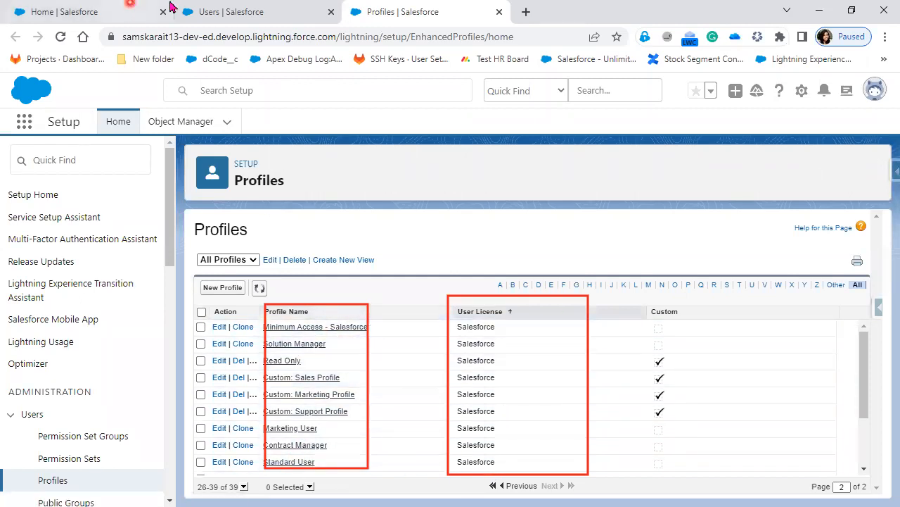
left_click(235, 14)
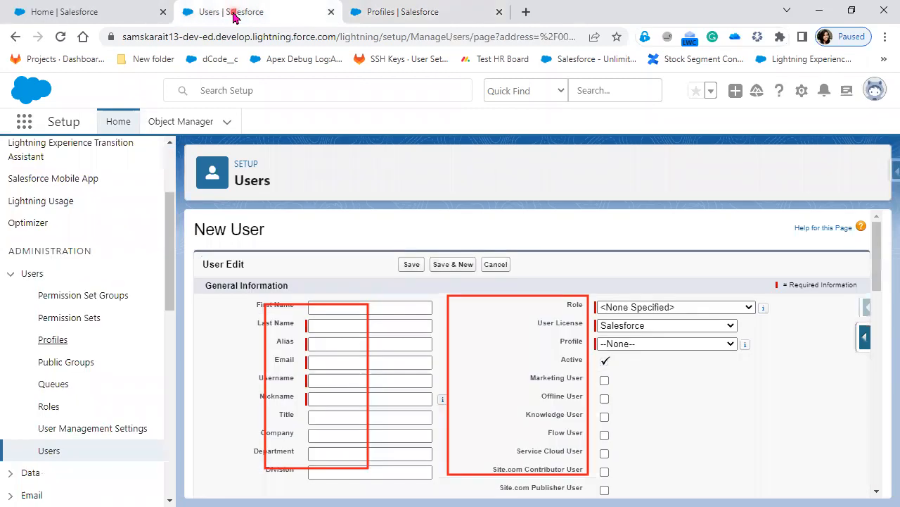
left_click(693, 344)
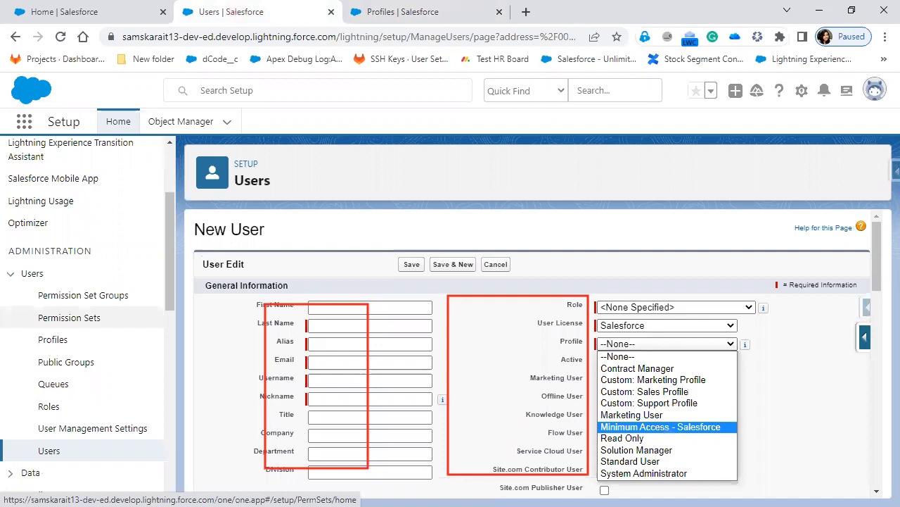
key("alt+Tab")
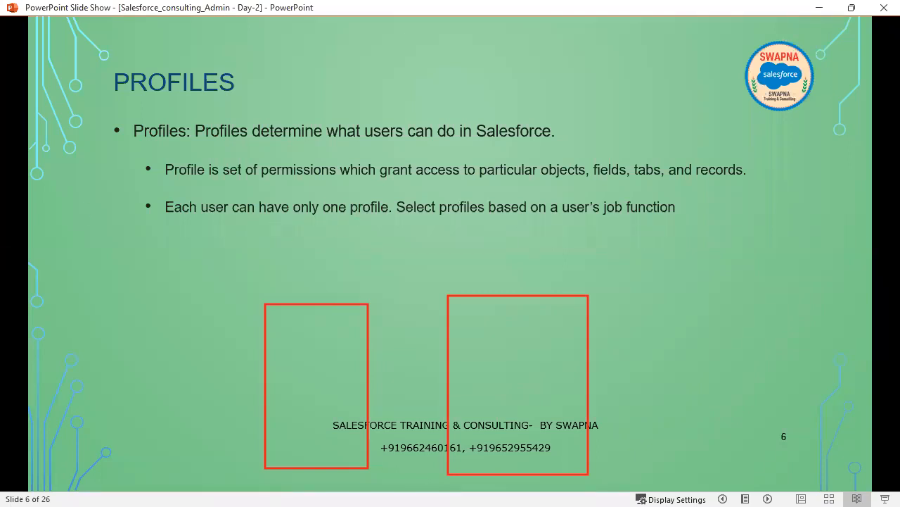
Clear annotations and reveal the 'Profile is dependent on User License' bullet on slide 6
left_click(147, 225)
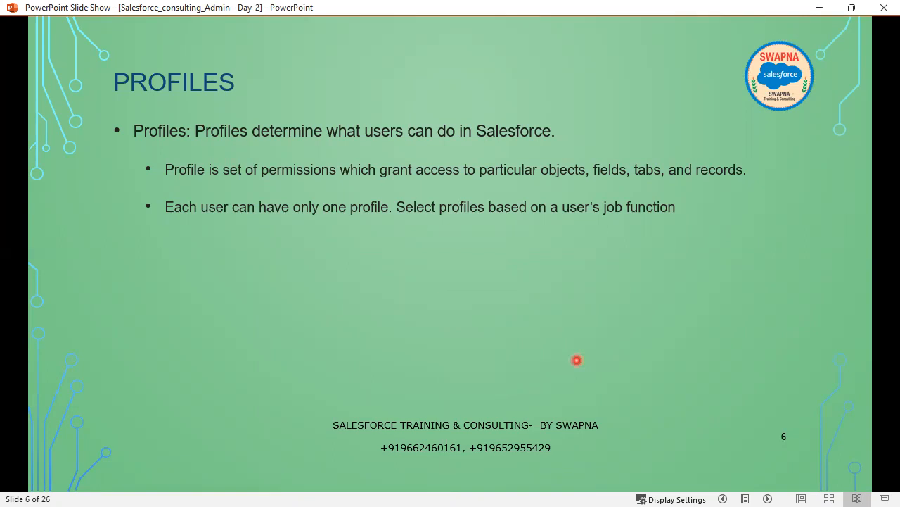
key("Right")
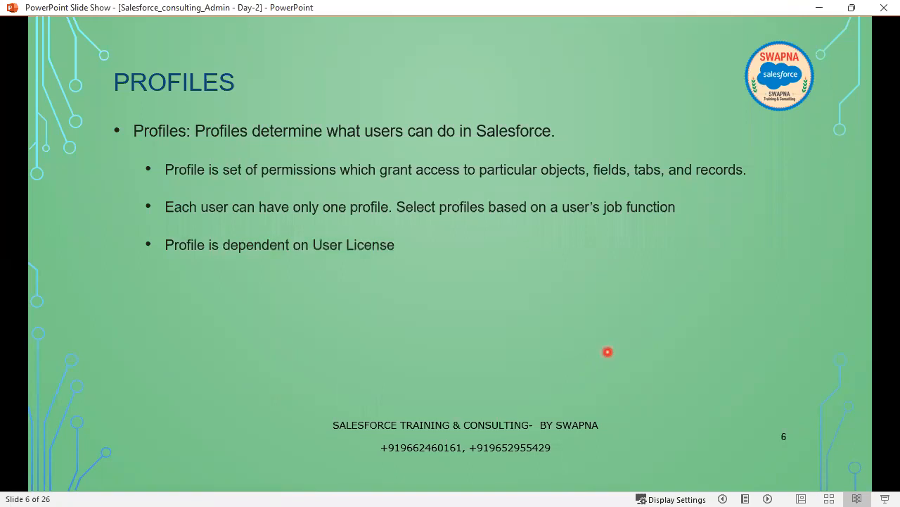
key("alt+Tab")
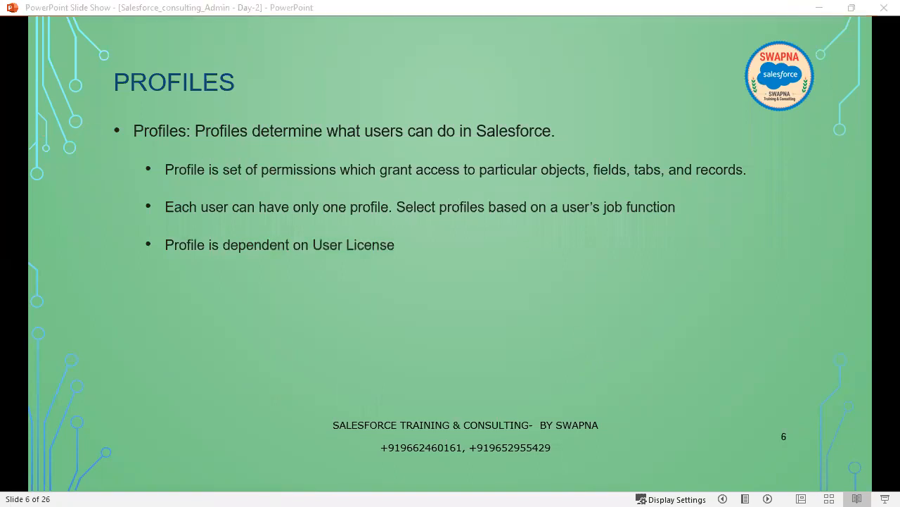
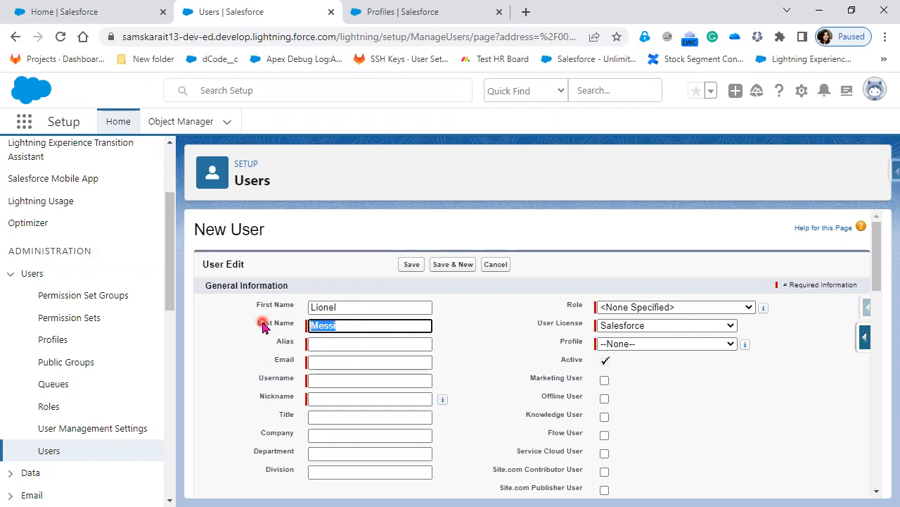
Clear the new user's last name and the stray auto-filled alias letter
key("Tab")
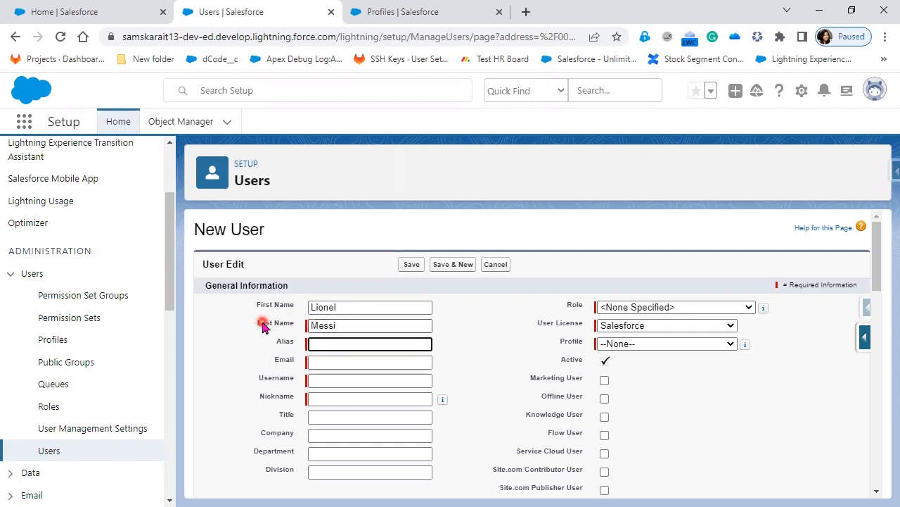
left_click_drag(358, 324, 246, 324)
key("BackSpace")
left_click(357, 304)
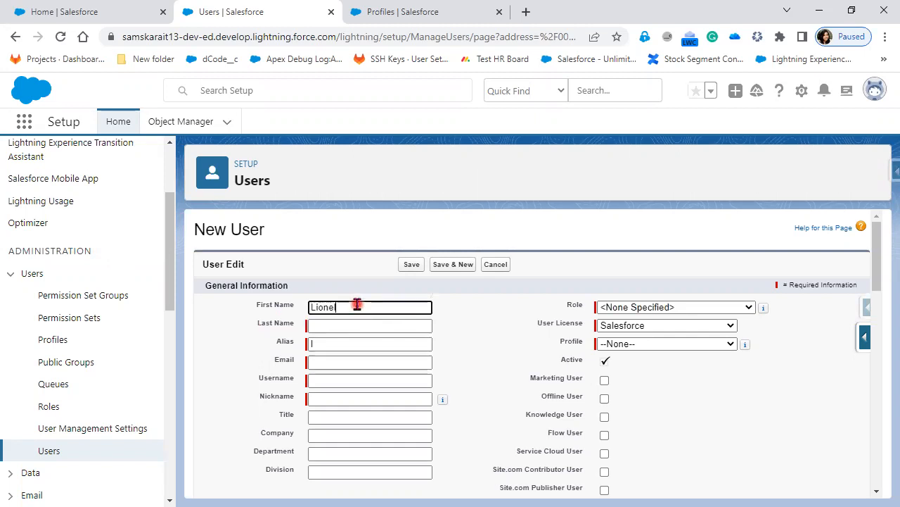
key("Tab")
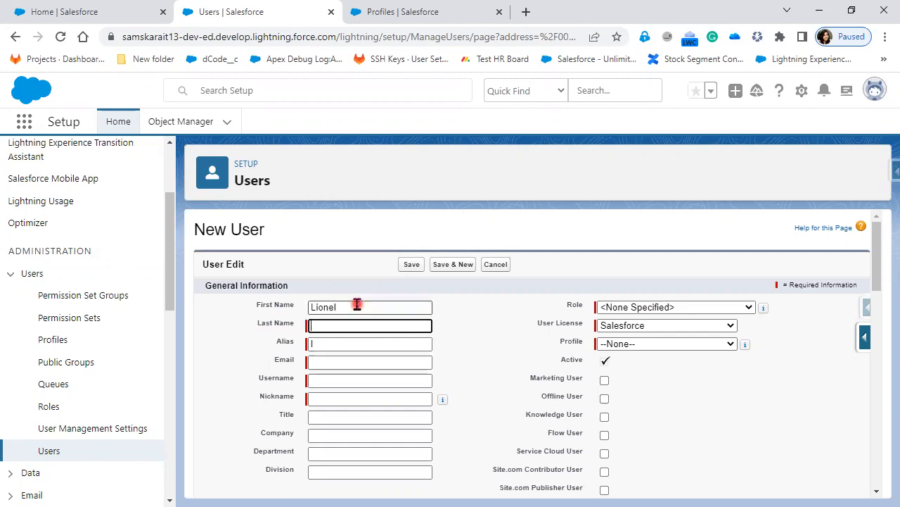
left_click_drag(324, 345, 283, 346)
key("BackSpace")
Retype the user's last name and tab through the name fields so the alias generates
left_click_drag(341, 307, 179, 310)
key("Tab")
type("Messi")
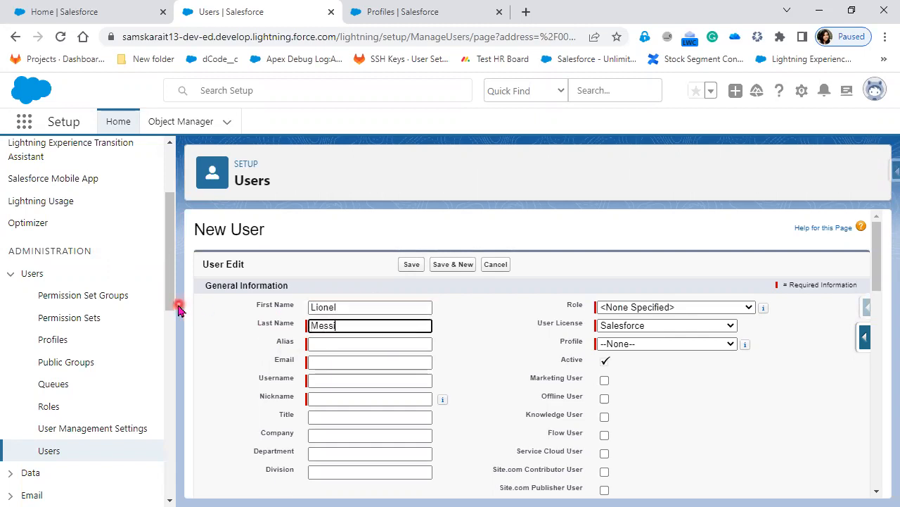
key("Tab")
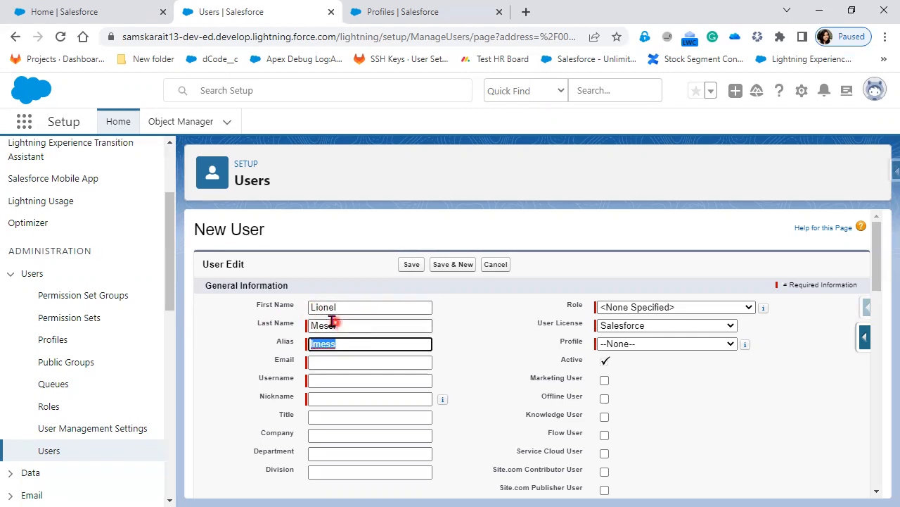
left_click(308, 308)
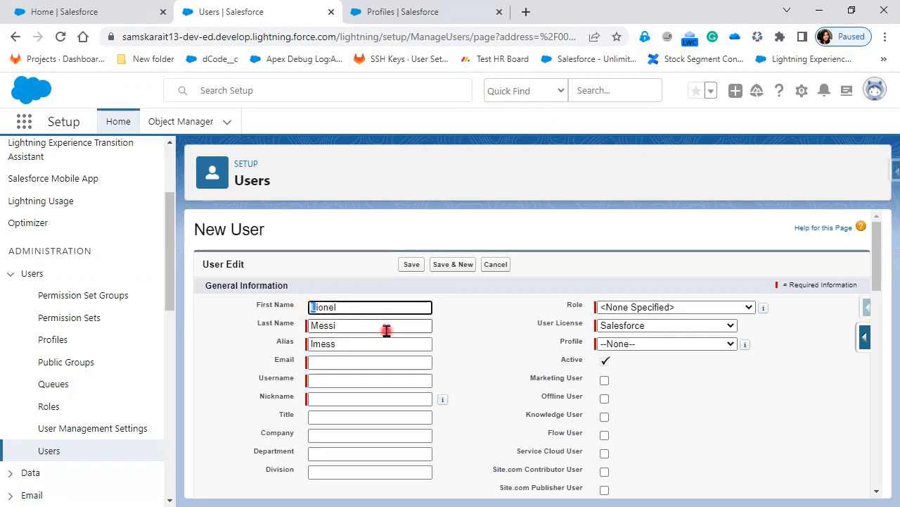
key("Tab")
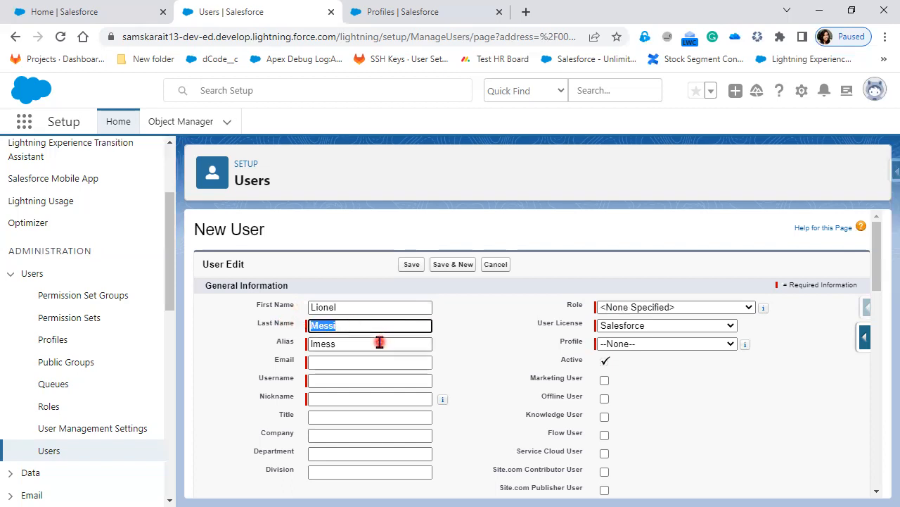
key("shift+Tab")
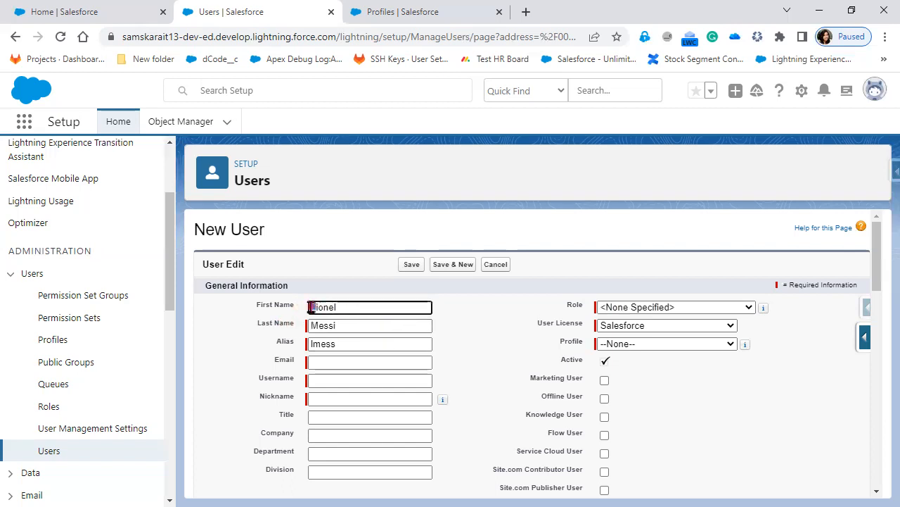
key("Tab")
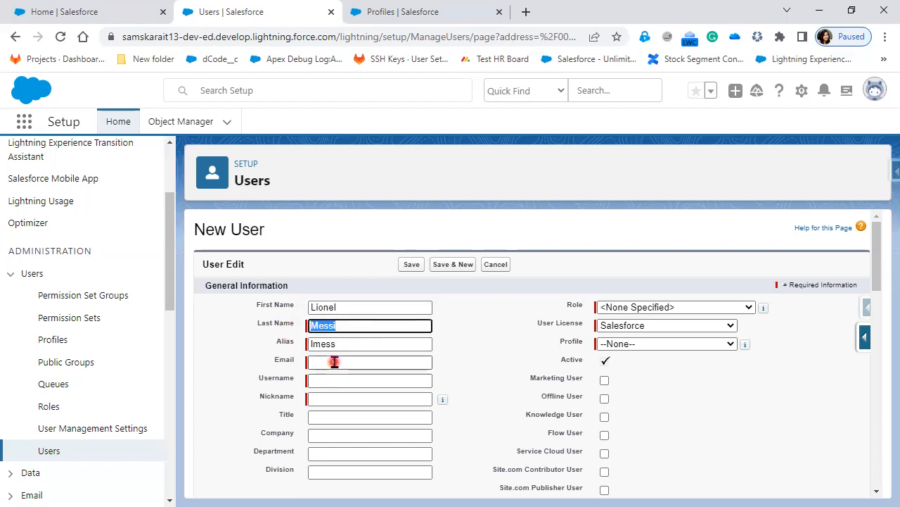
left_click(336, 360)
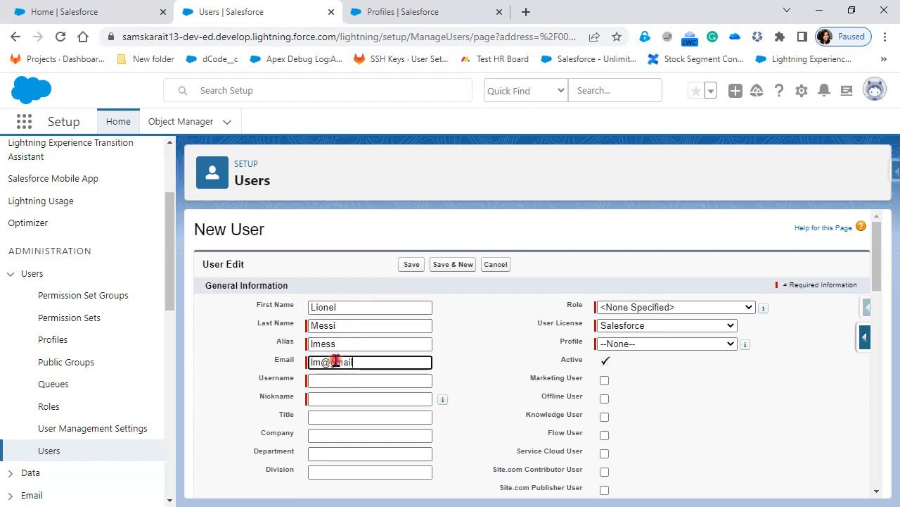
Enter the user's email address so Username and Nickname populate from it
left_click(368, 379)
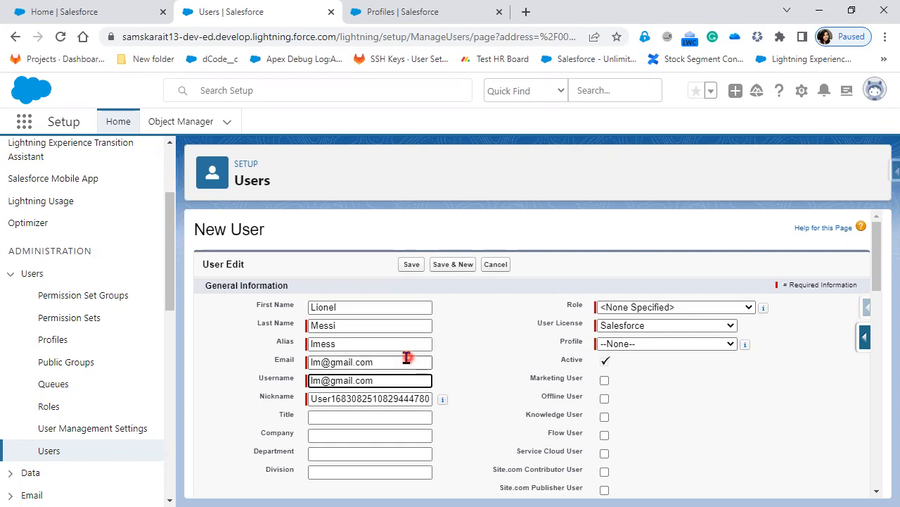
left_click_drag(388, 364, 247, 370)
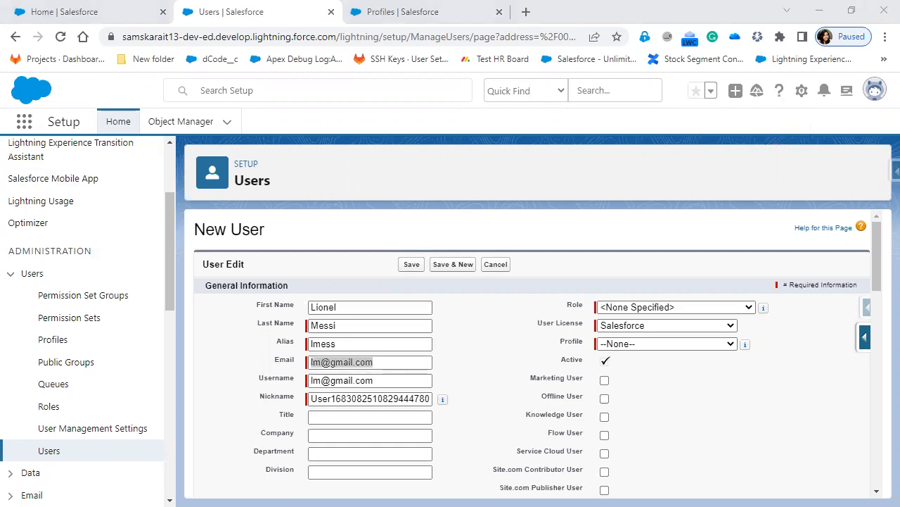
mouse_move(434, 361)
left_mouse_down()
mouse_move(505, 361)
mouse_move(485, 370)
left_mouse_up()
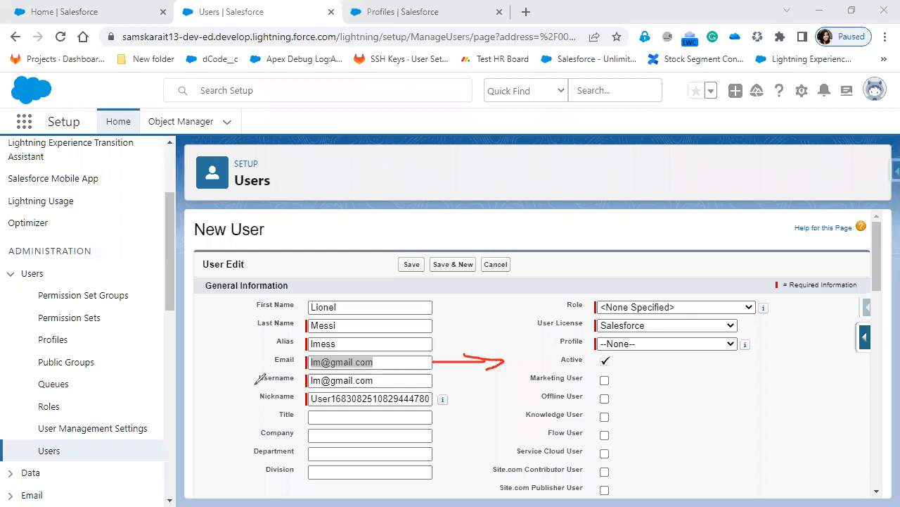
mouse_move(255, 367)
left_mouse_down()
mouse_move(253, 386)
mouse_move(304, 385)
mouse_move(300, 364)
mouse_move(261, 366)
left_mouse_up()
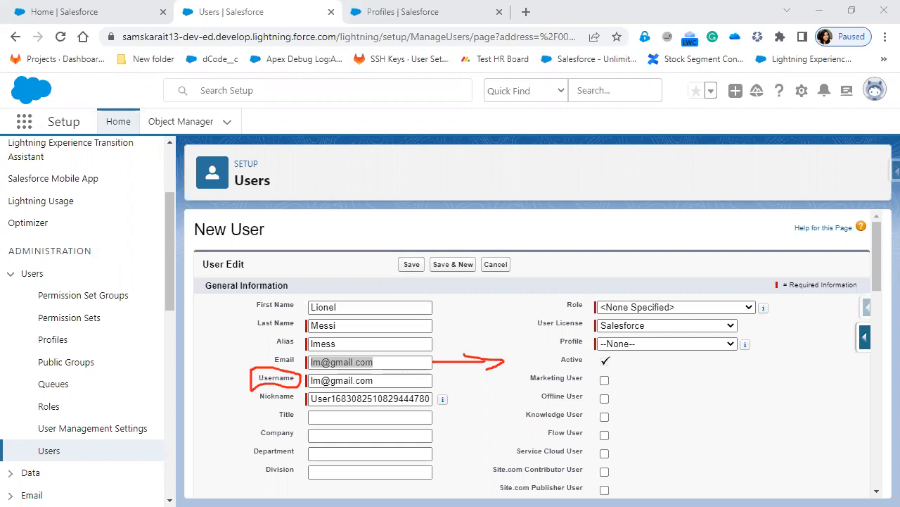
Copy the org name from the address bar and append '.dev' to the username
left_click(394, 380)
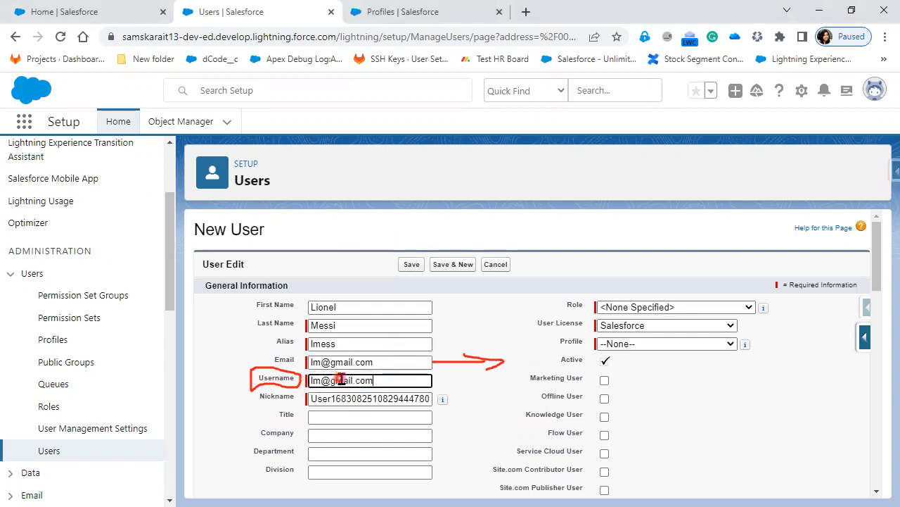
type(".")
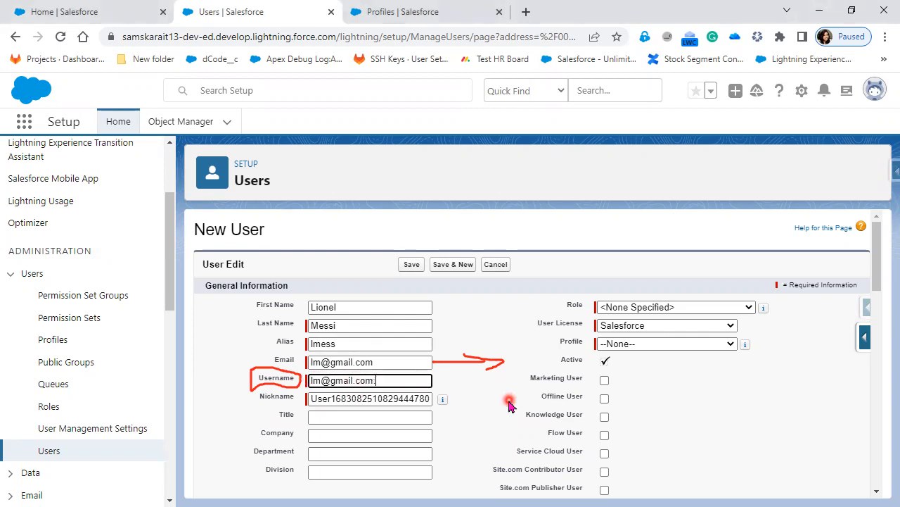
left_click(180, 38)
double_click(179, 40)
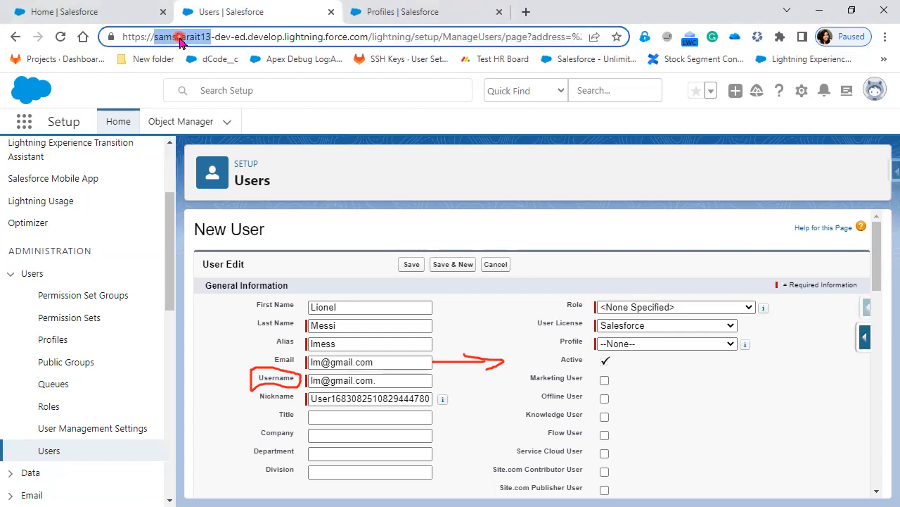
right_click(180, 40)
left_click(237, 116)
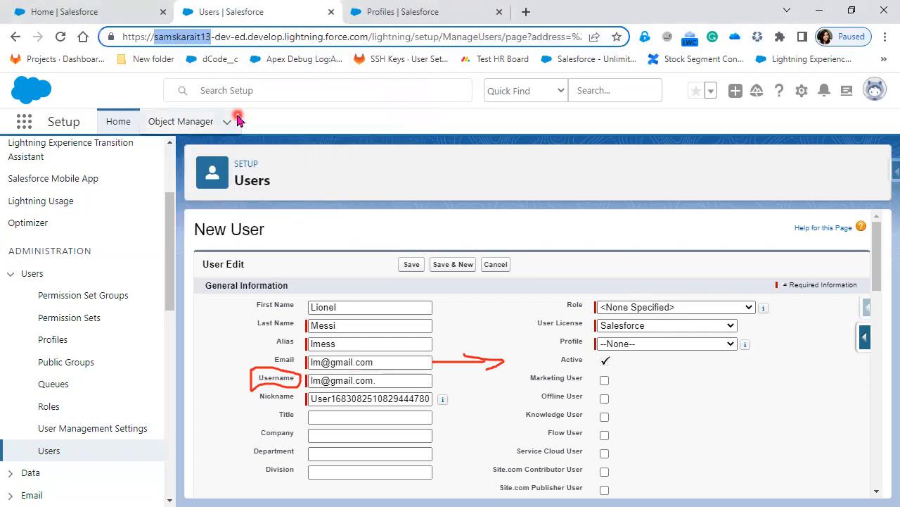
left_click(403, 378)
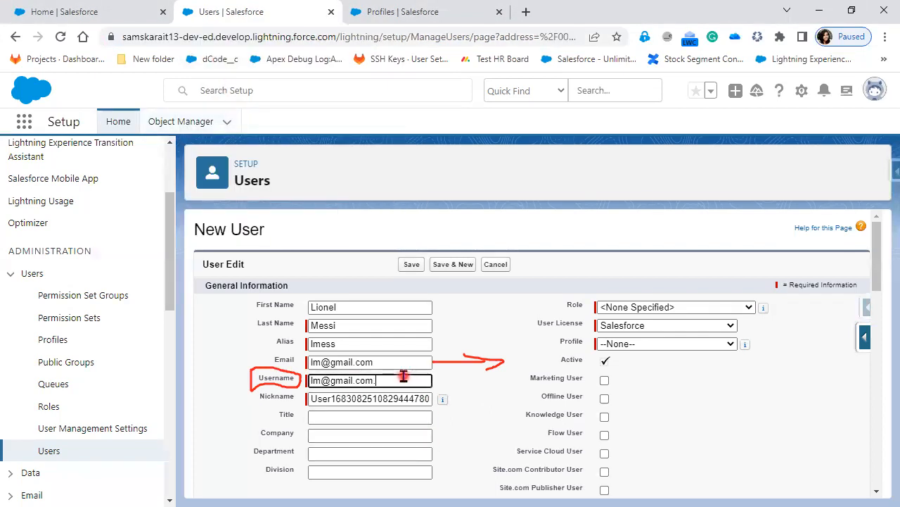
type("dev")
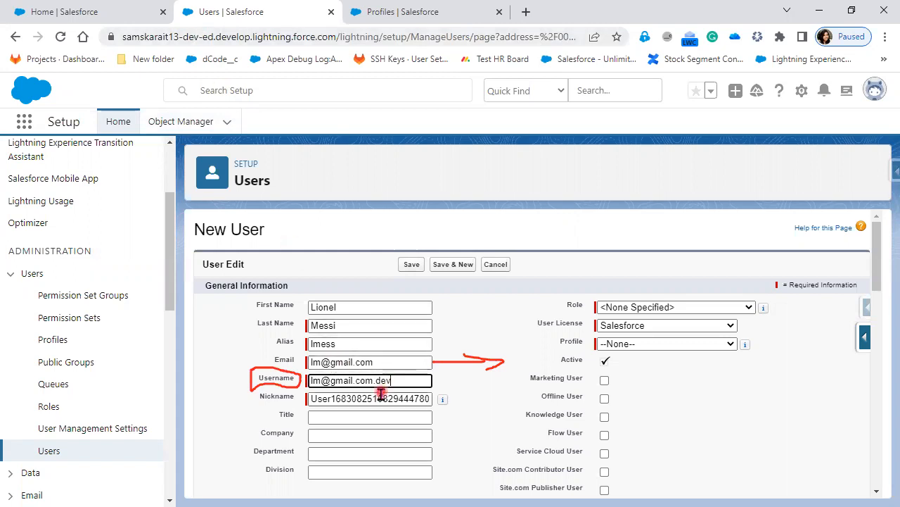
Try alternative username endings '.staging' and '.QA' before settling back on '.dev'
key("BackSpace")
key("BackSpace")
key("BackSpace")
key("BackSpace")
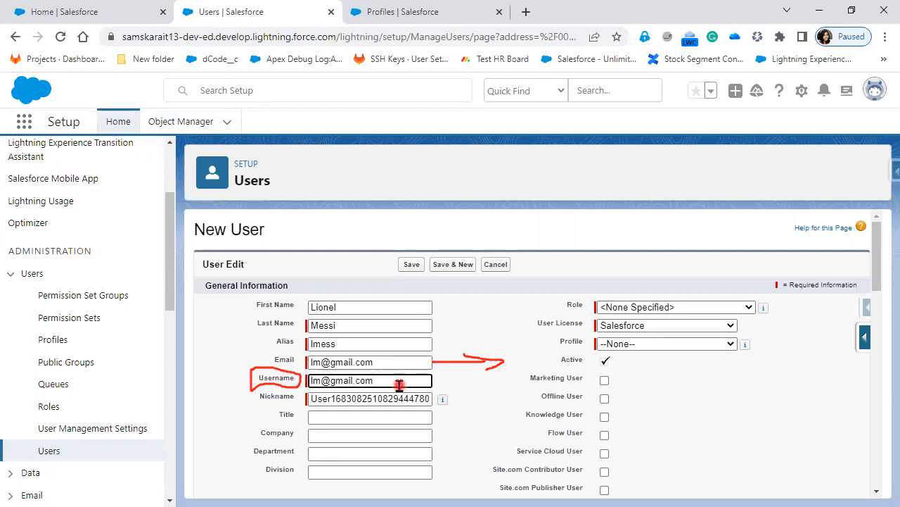
type(".")
type(".dev")
key("BackSpace")
key("BackSpace")
key("BackSpace")
key("BackSpace")
type(".staging")
key("BackSpace")
key("BackSpace")
key("BackSpace")
key("BackSpace")
key("BackSpace")
type(".QA")
key("BackSpace")
key("BackSpace")
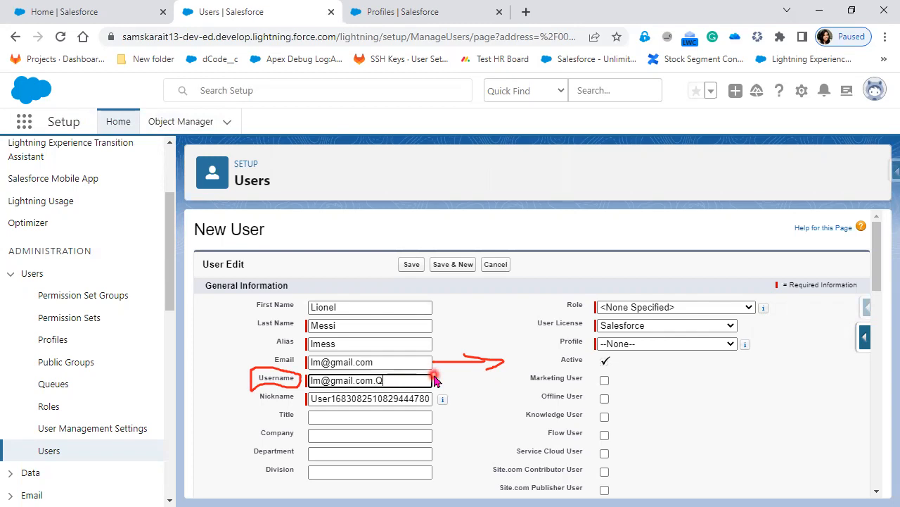
type("dev")
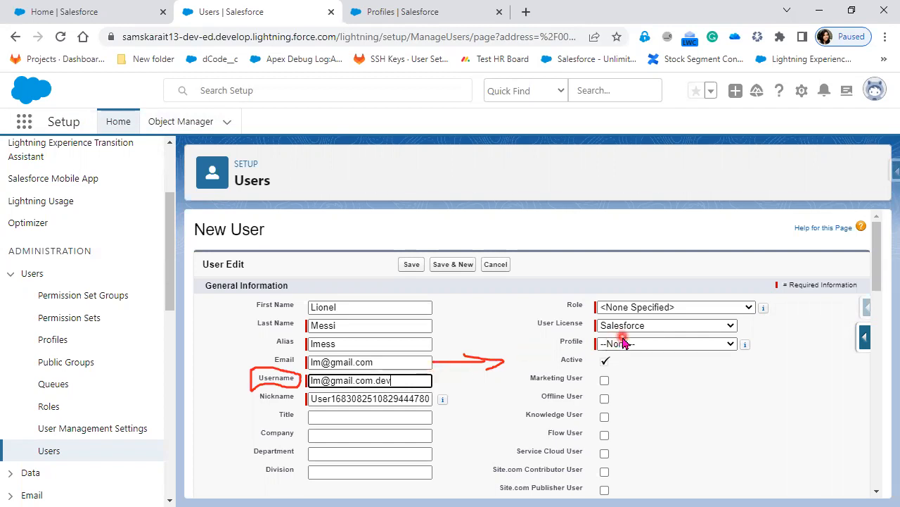
left_click_drag(379, 360, 294, 363)
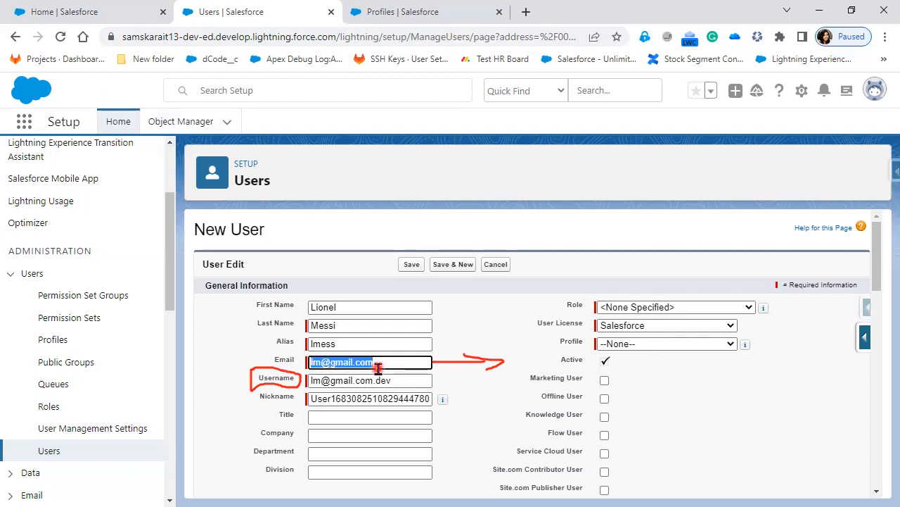
Correct the email entry and review the auto-generated nickname
type("s")
type("mi")
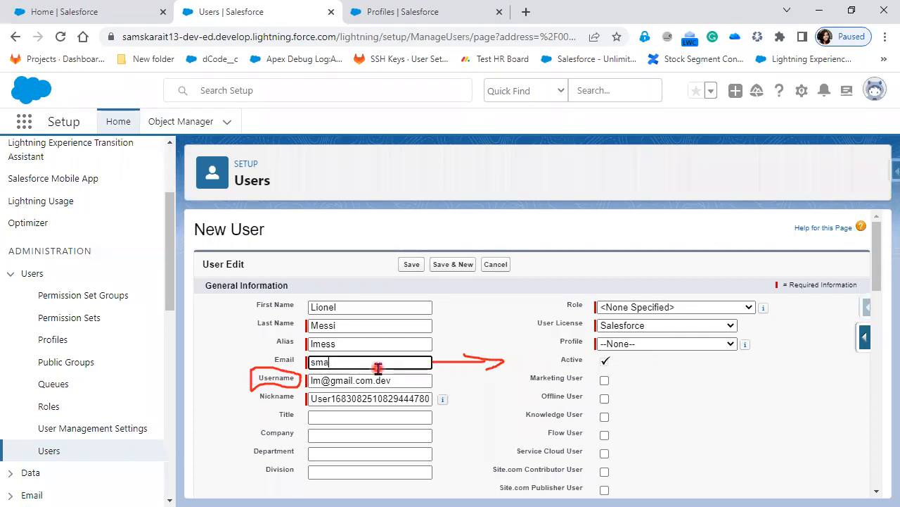
key("BackSpace")
key("BackSpace")
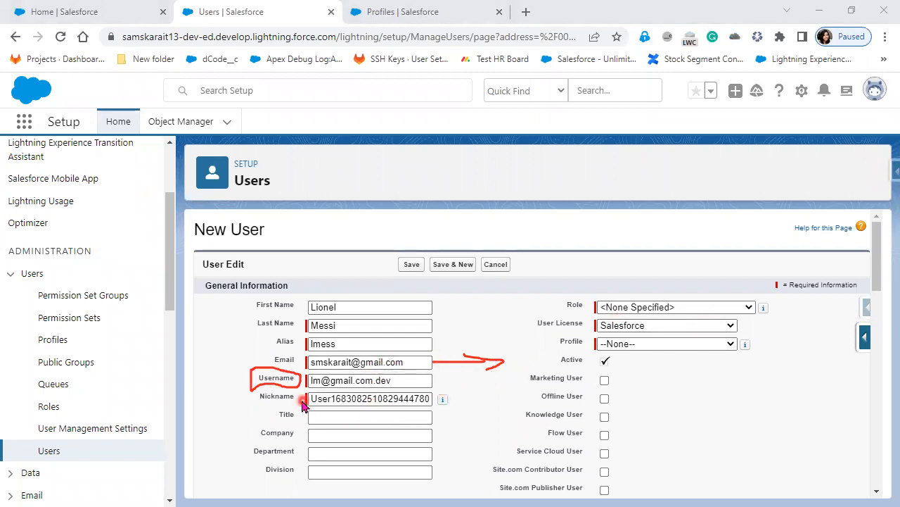
left_click_drag(308, 397, 430, 398)
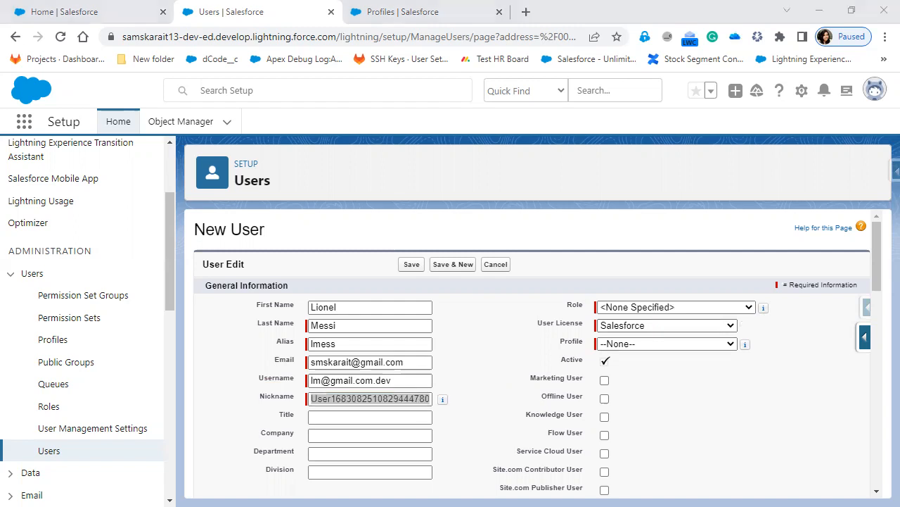
Check the admin access requirement in the Jira issue for the new user
key("alt+Tab")
left_click_drag(277, 316, 394, 316)
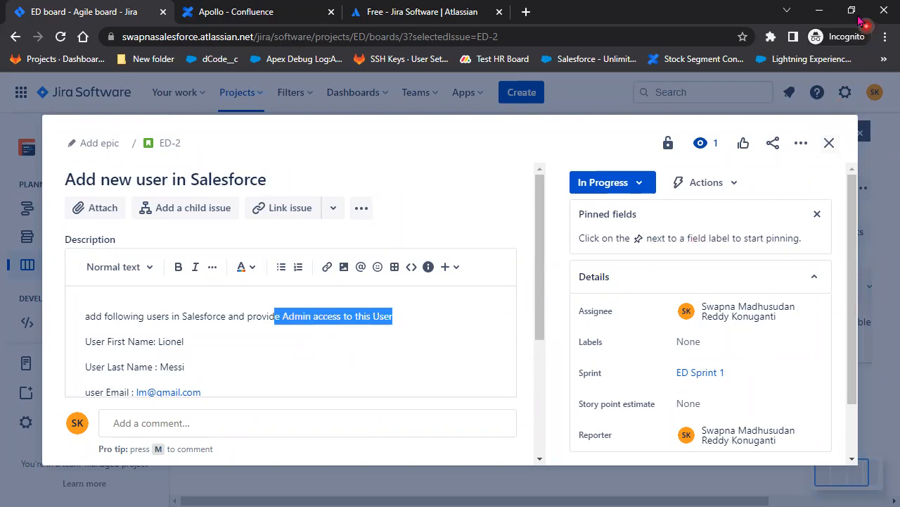
key("alt+Tab")
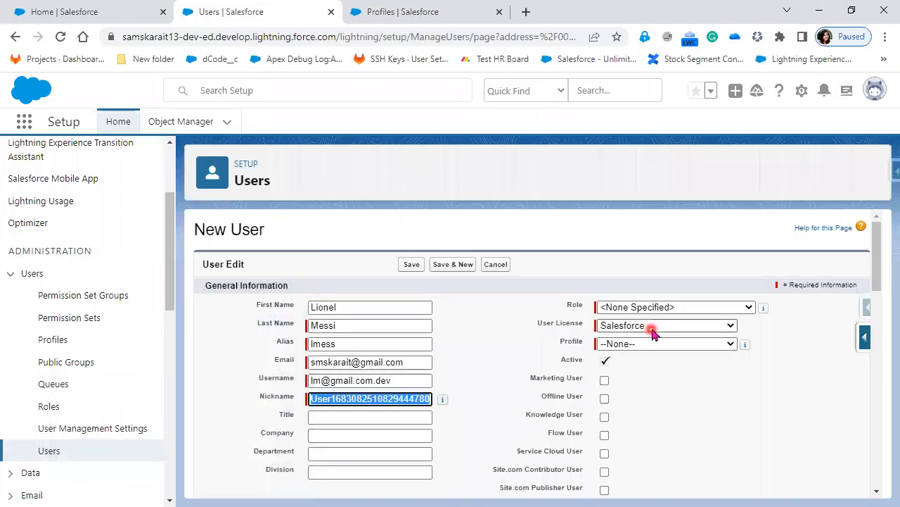
Set the new user's Profile to System Administrator
left_click(653, 344)
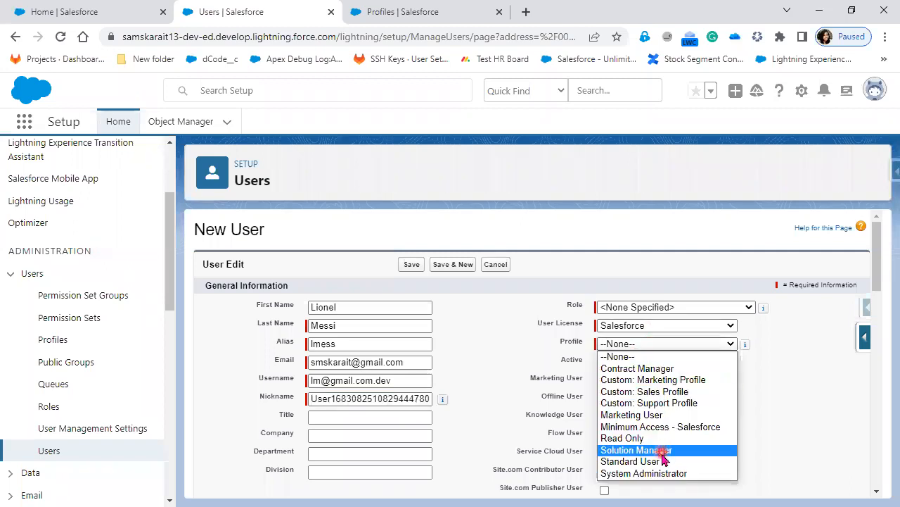
left_click(655, 475)
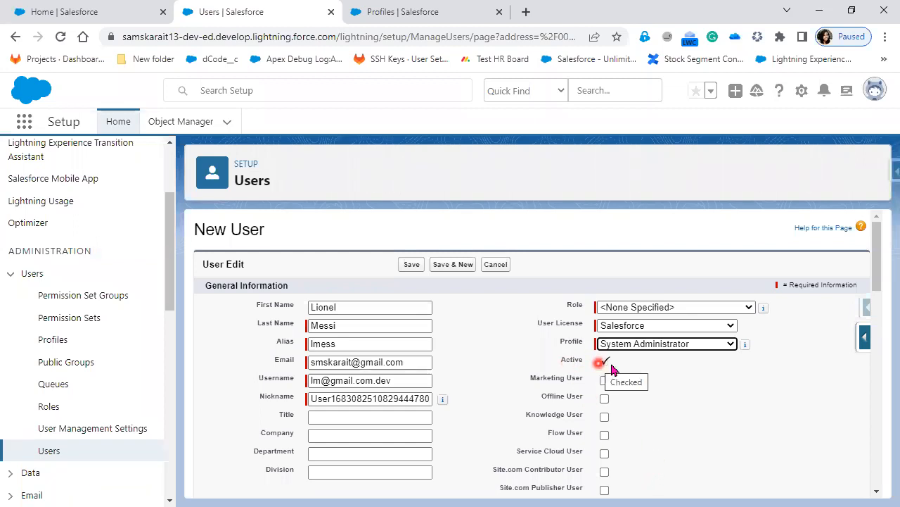
scroll(681, 457, "down", 3)
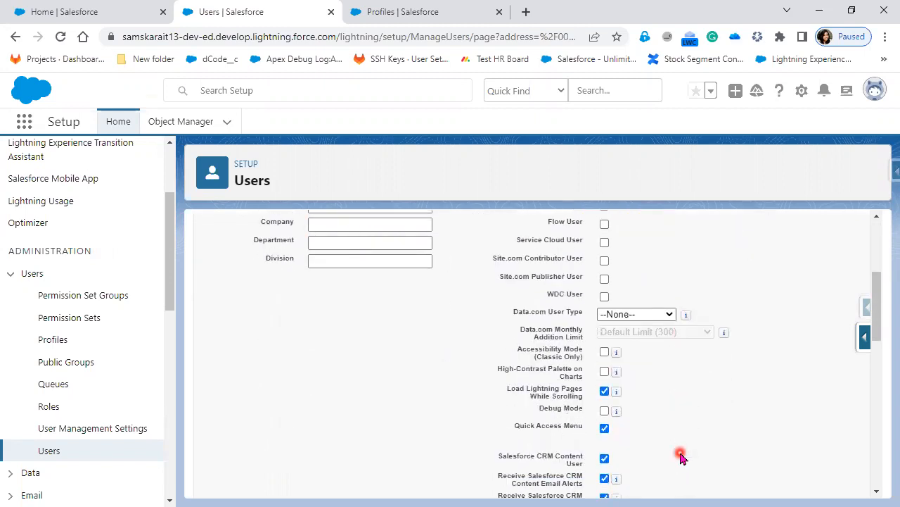
scroll(681, 457, "down", 6)
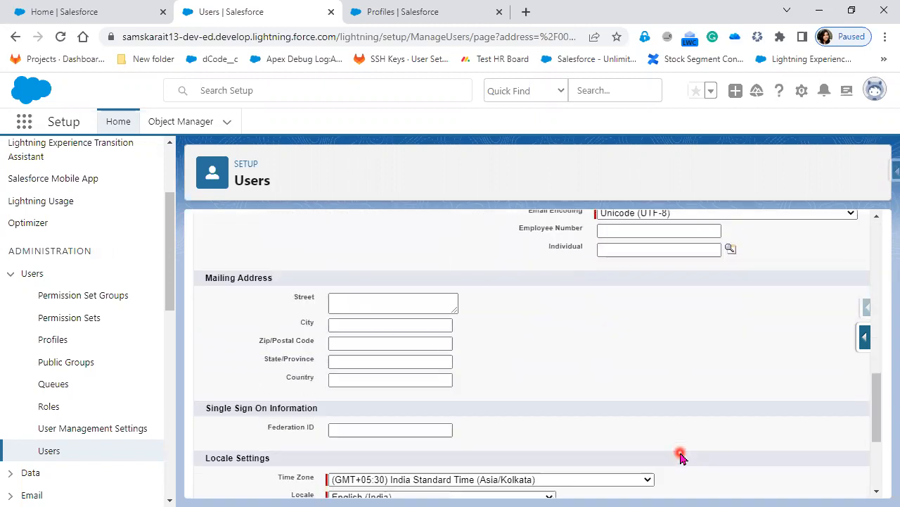
scroll(681, 457, "down", 3)
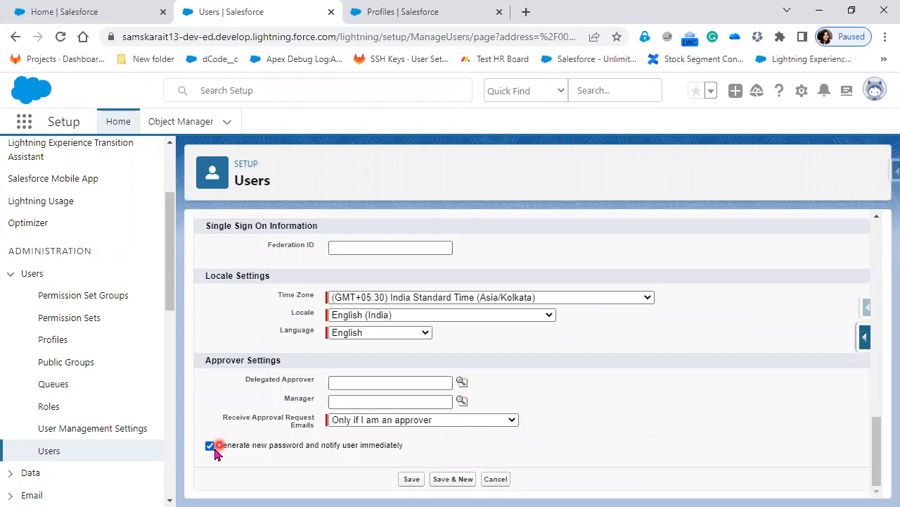
Point out the 'Generate new password and notify user' option on the form
left_click_drag(226, 446, 406, 449)
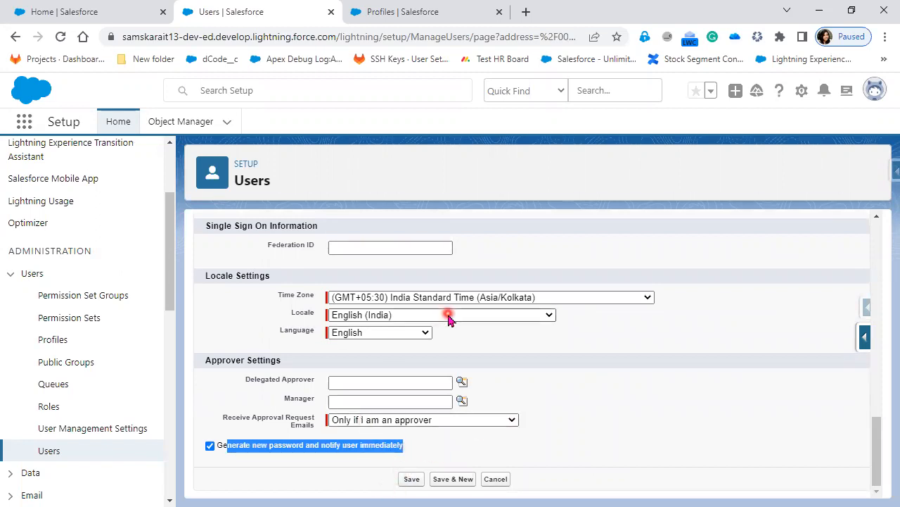
left_click(227, 449)
left_click_drag(316, 443, 657, 442)
scroll(657, 443, "up", 5)
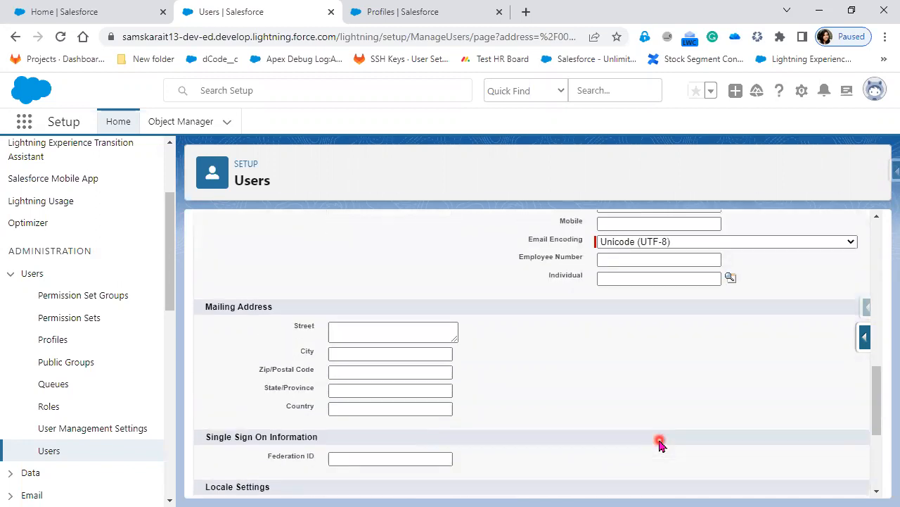
scroll(660, 442, "up", 5)
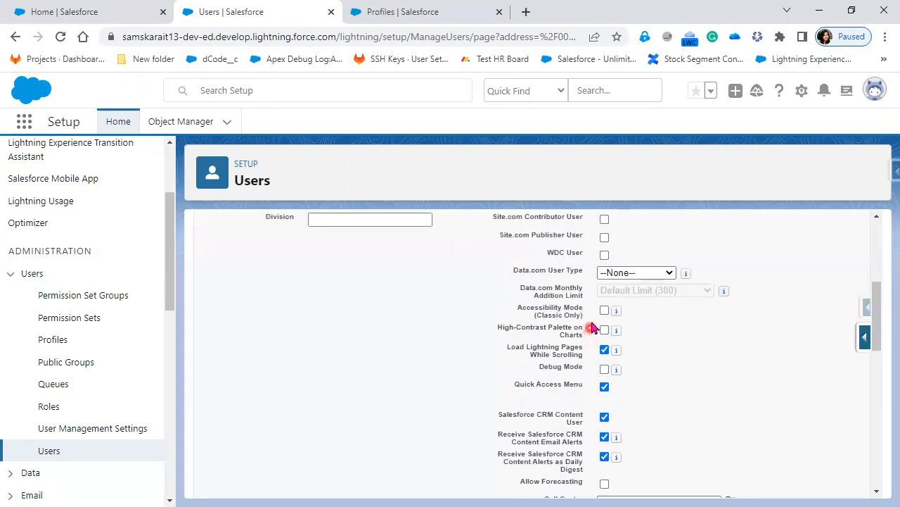
mouse_move(609, 442)
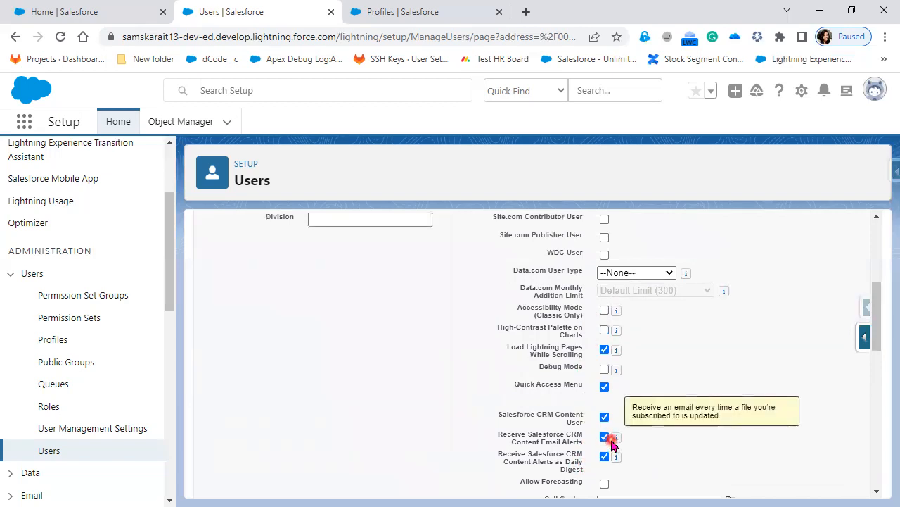
scroll(611, 442, "up", 1)
scroll(611, 442, "up", 3)
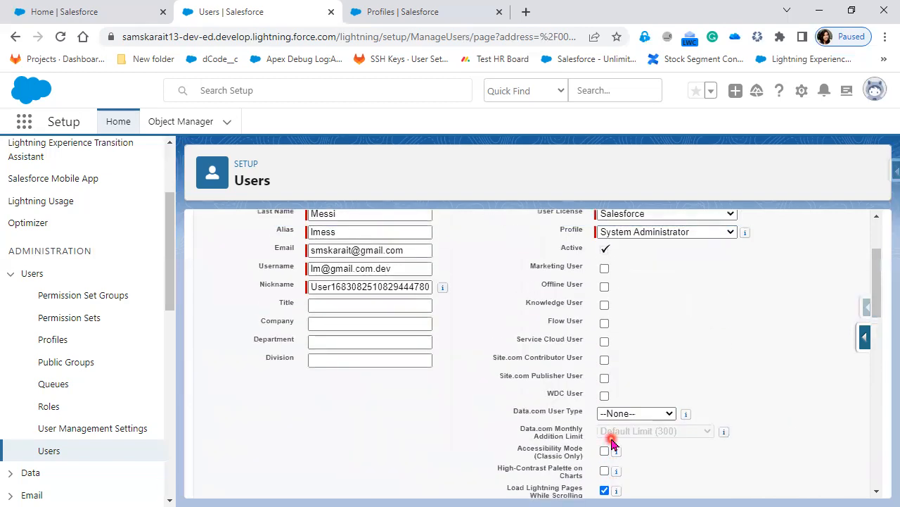
scroll(611, 442, "down", 2)
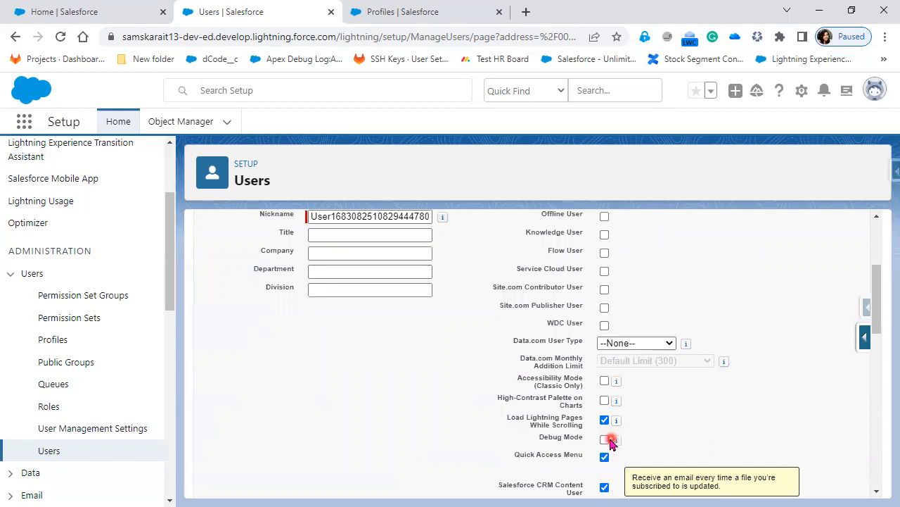
scroll(650, 448, "down", 2)
Turn on the Quick Access Menu option and review the rest of the form
left_click(604, 386)
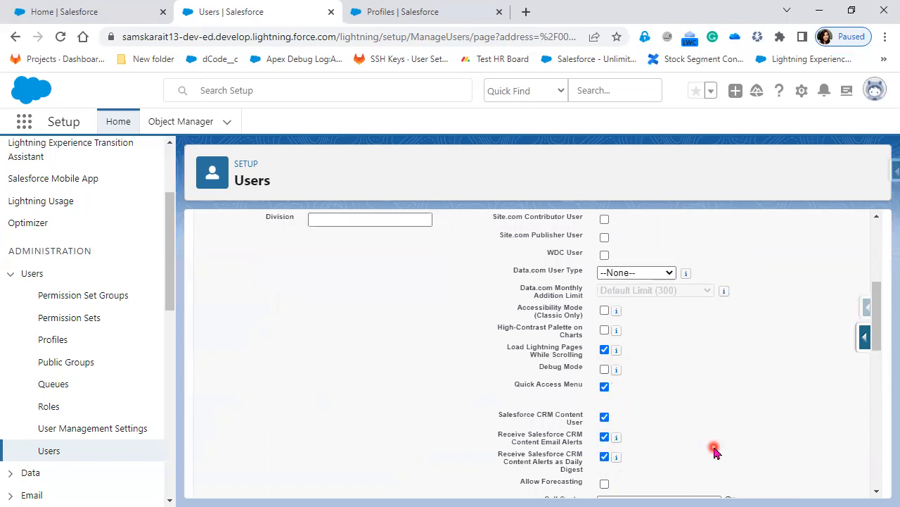
scroll(714, 450, "down", 2)
scroll(713, 448, "up", 5)
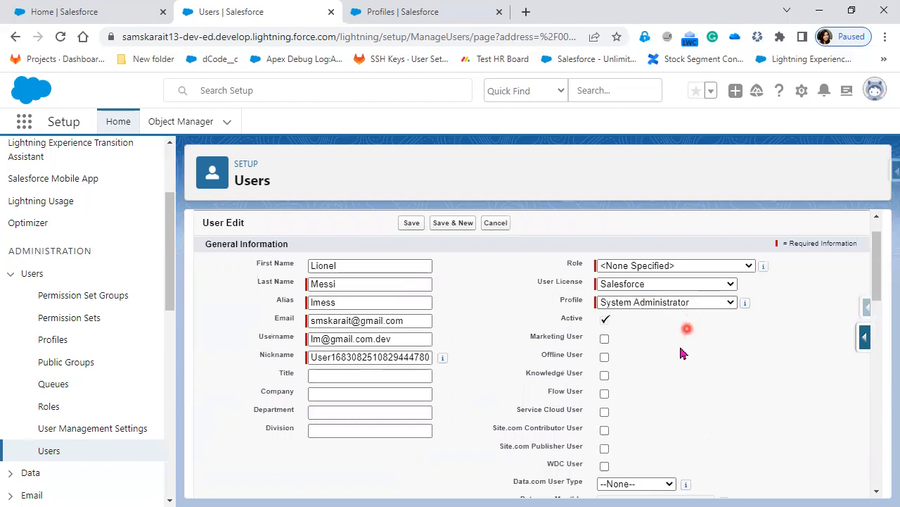
scroll(689, 456, "down", 8)
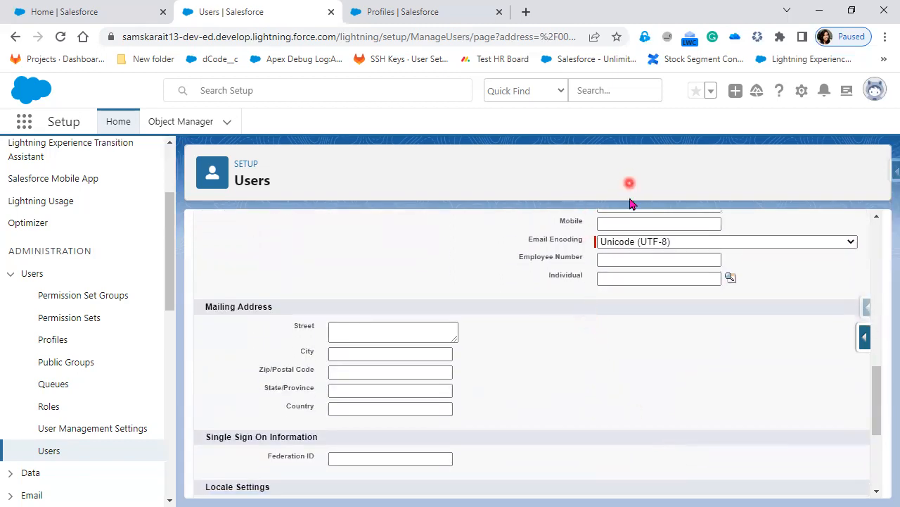
scroll(514, 423, "down", 2)
scroll(383, 355, "up", 2)
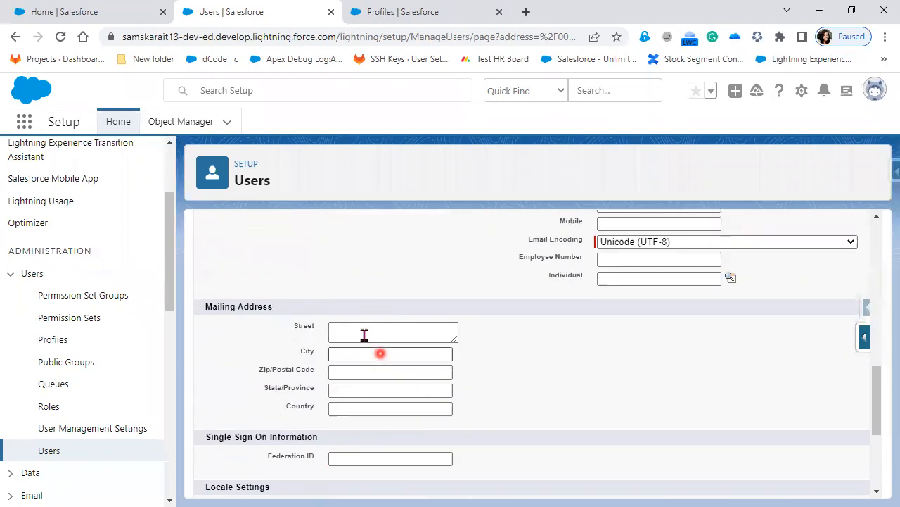
scroll(514, 421, "down", 2)
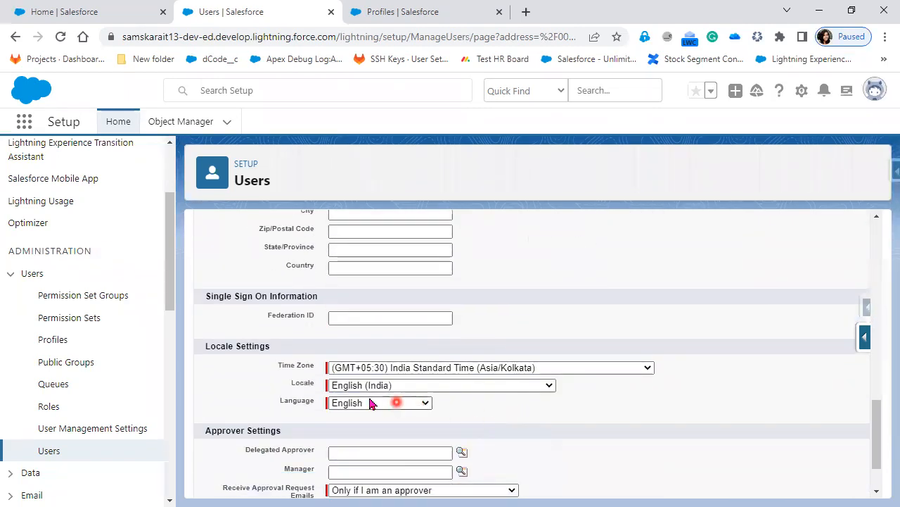
scroll(436, 406, "down", 1)
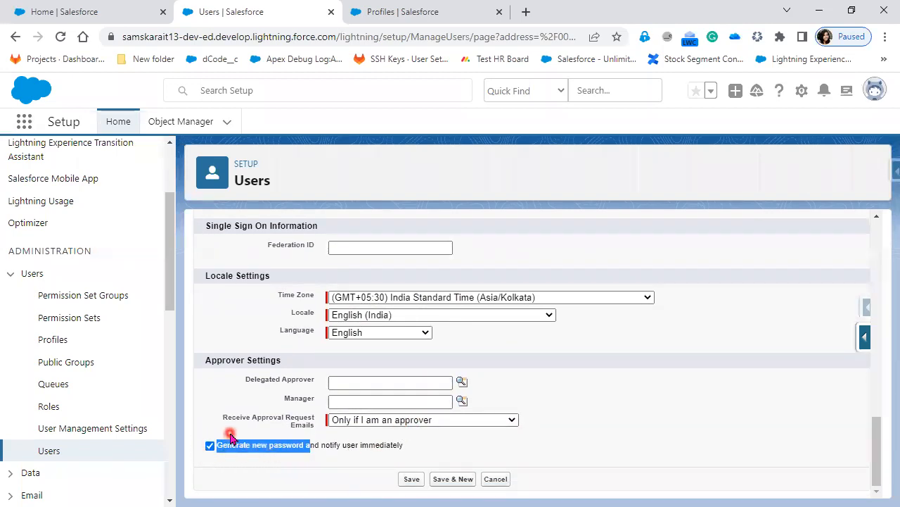
scroll(598, 451, "up", 5)
scroll(600, 450, "up", 6)
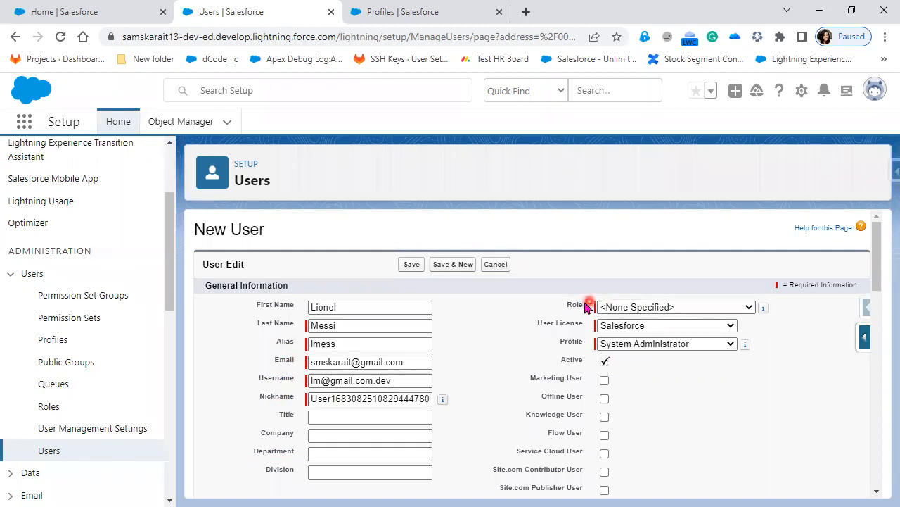
Point out the Role field and its value on the New User form
left_click_drag(553, 312, 770, 308)
left_click(750, 407)
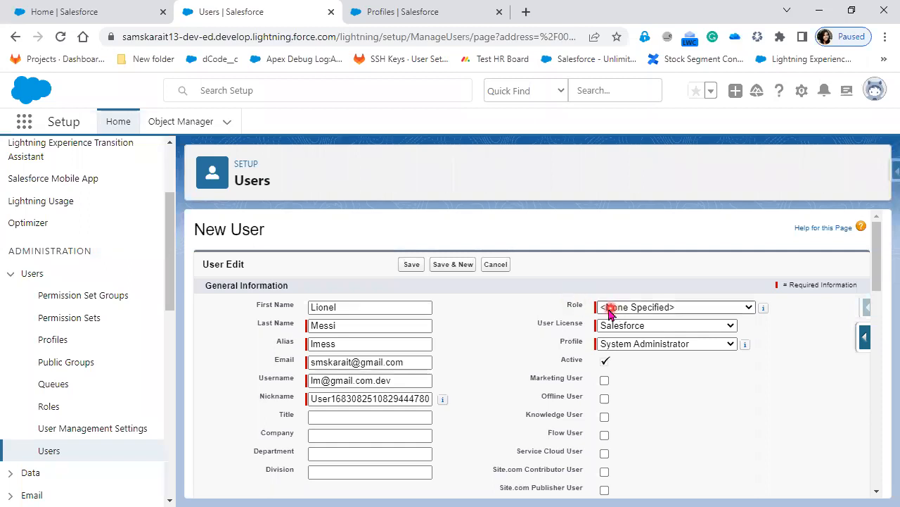
left_click(722, 325)
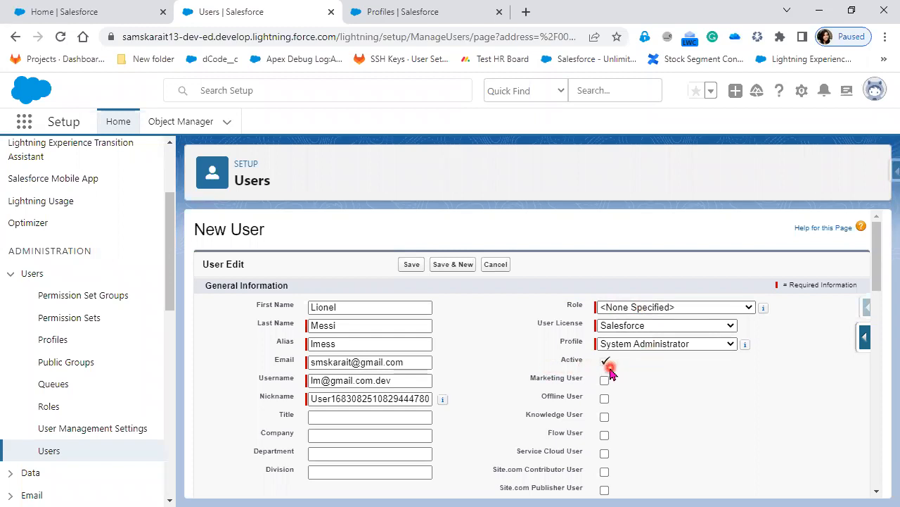
Check Service Cloud User and save the new user
scroll(782, 398, "down", 2)
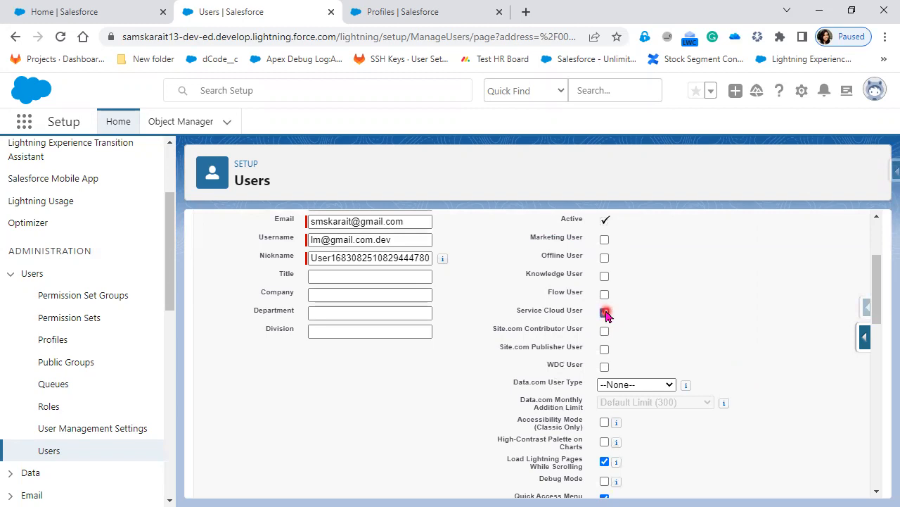
left_click(604, 295)
scroll(729, 425, "down", 2)
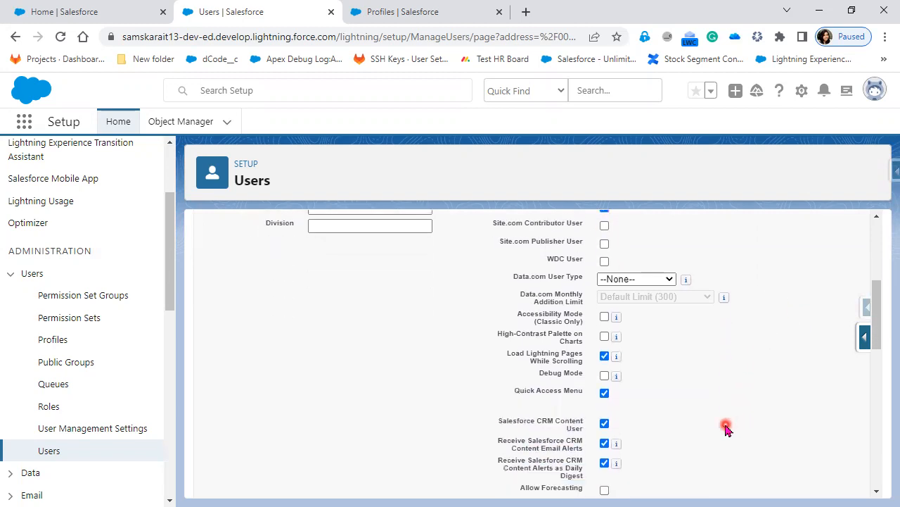
scroll(727, 429, "down", 10)
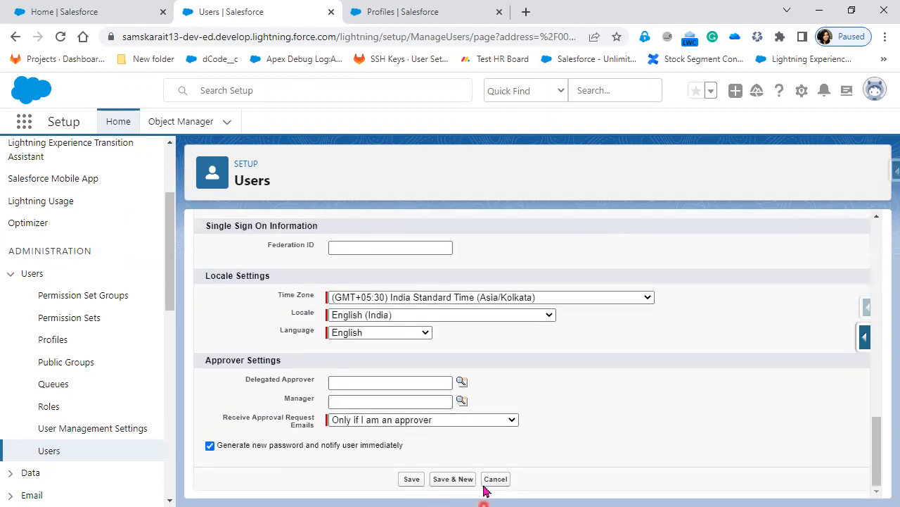
left_click(409, 480)
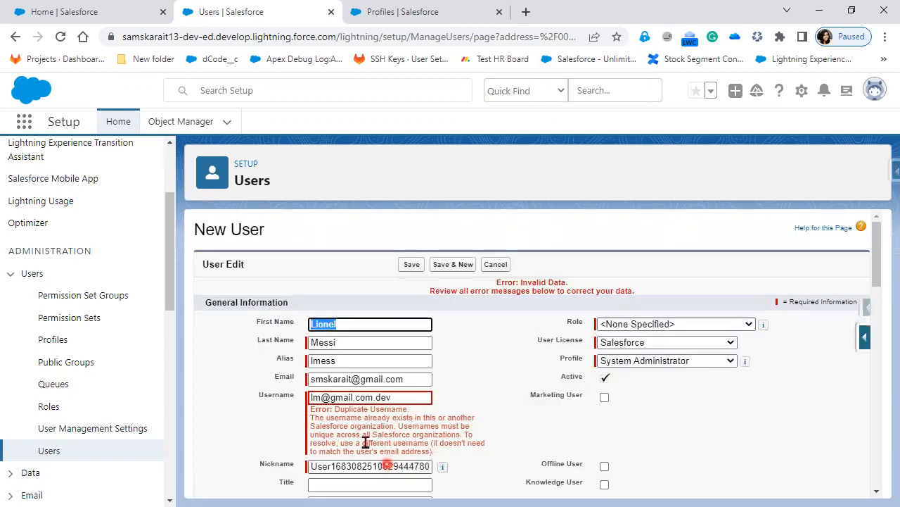
Append '123' to the username after the Duplicate Username error and save again
left_click_drag(340, 417, 451, 414)
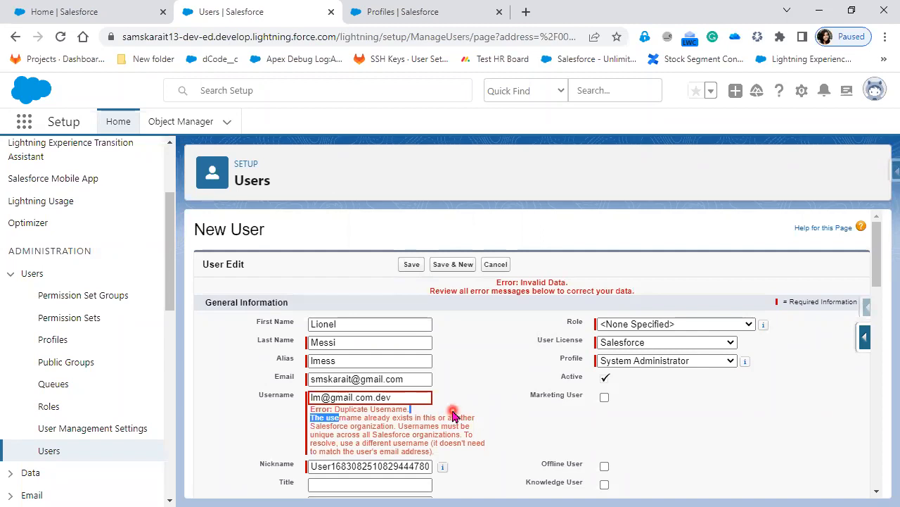
left_click(383, 397)
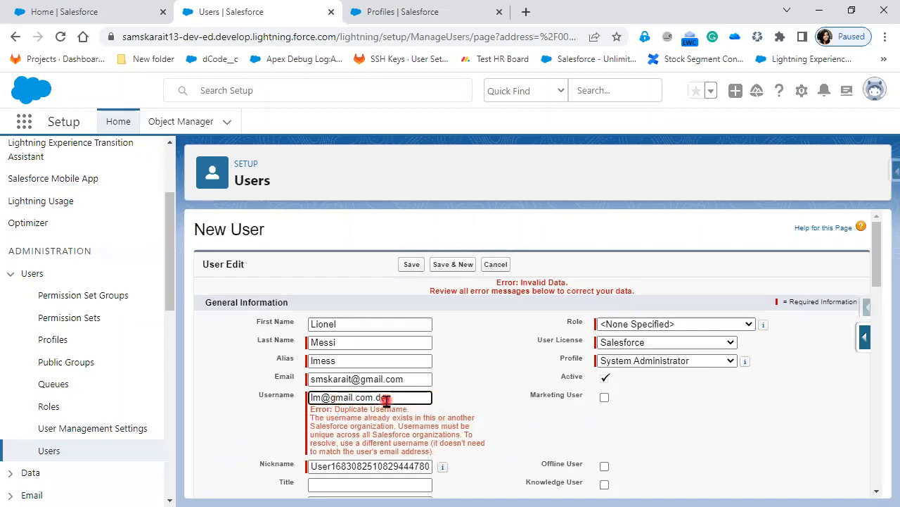
left_click(398, 397)
type("123")
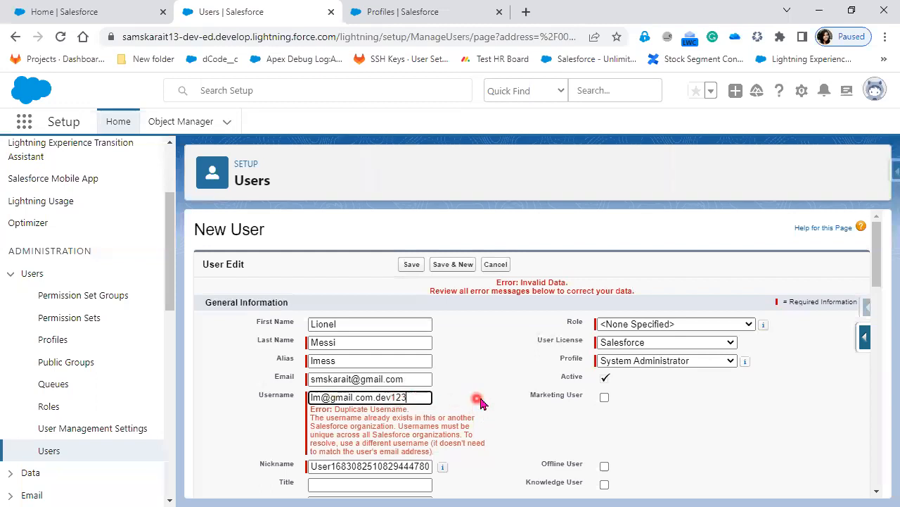
left_click(412, 270)
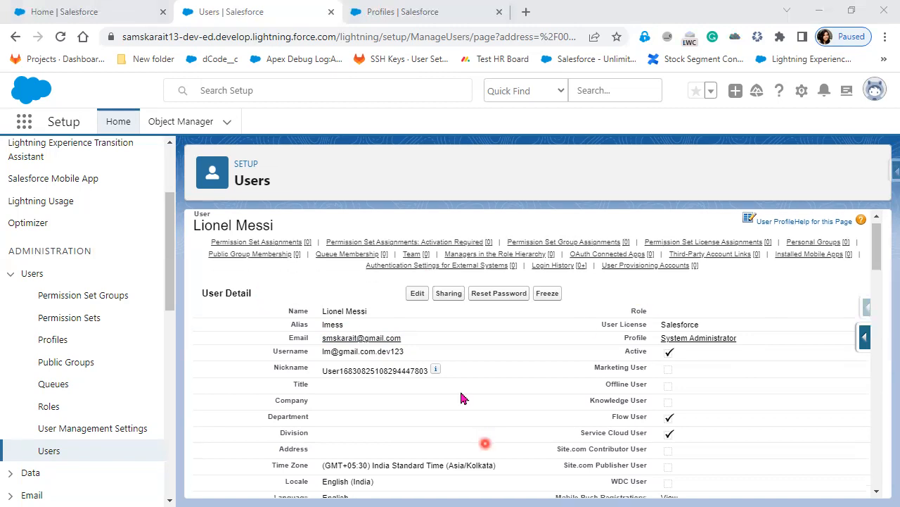
scroll(460, 389, "down", 3)
scroll(314, 258, "up", 1)
left_click_drag(314, 252, 379, 248)
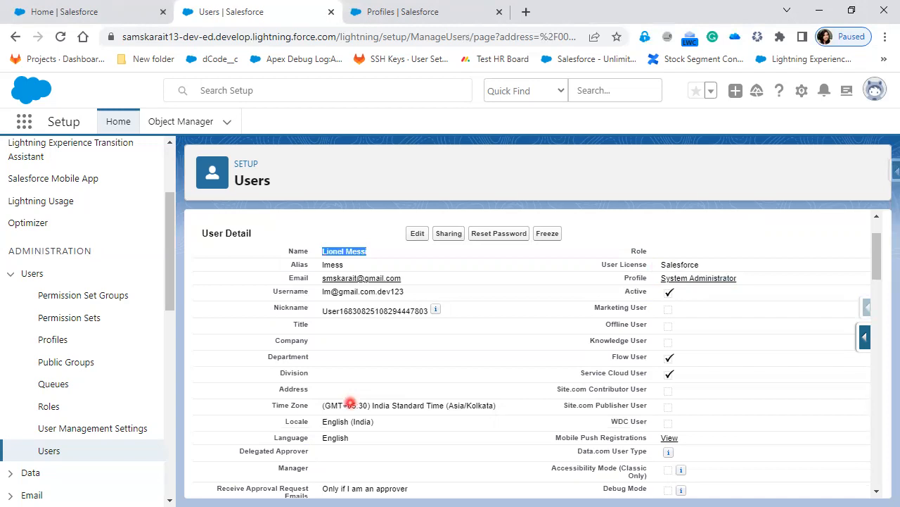
key("alt+Tab")
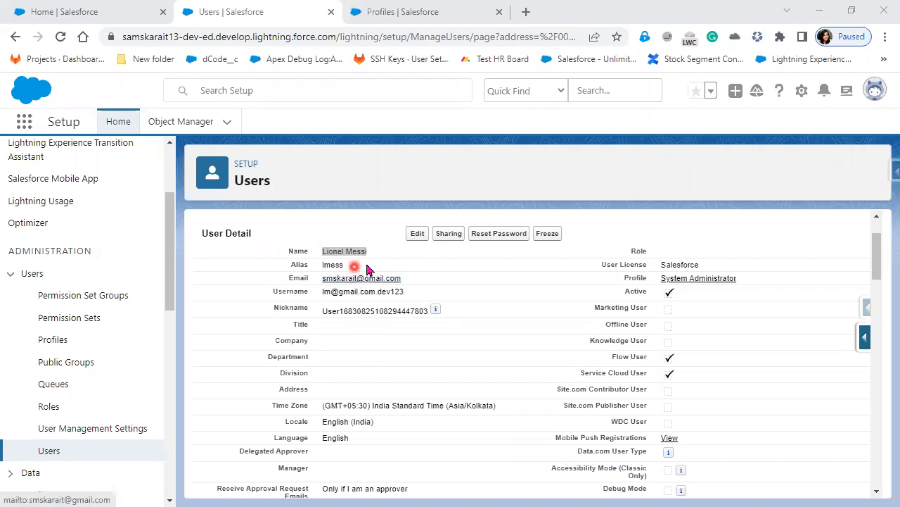
Edit the user record and paste the replacement email address
left_click(416, 236)
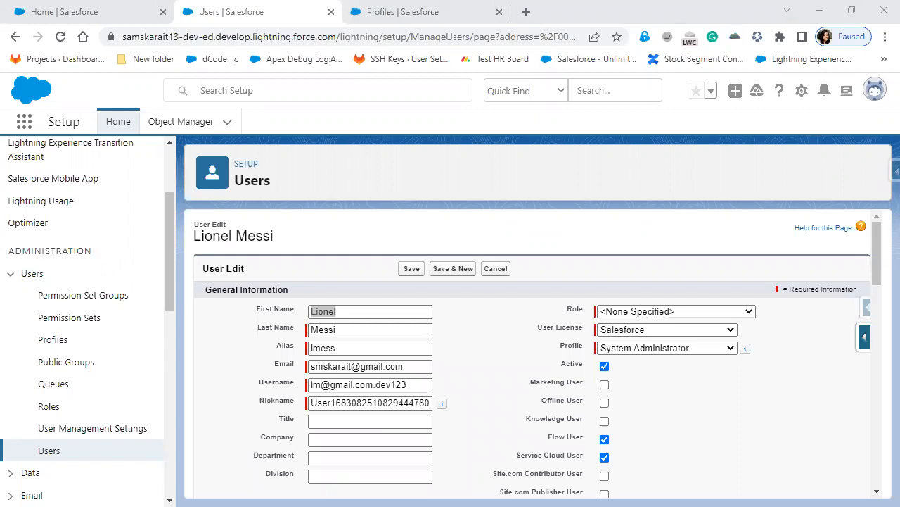
left_click(412, 366)
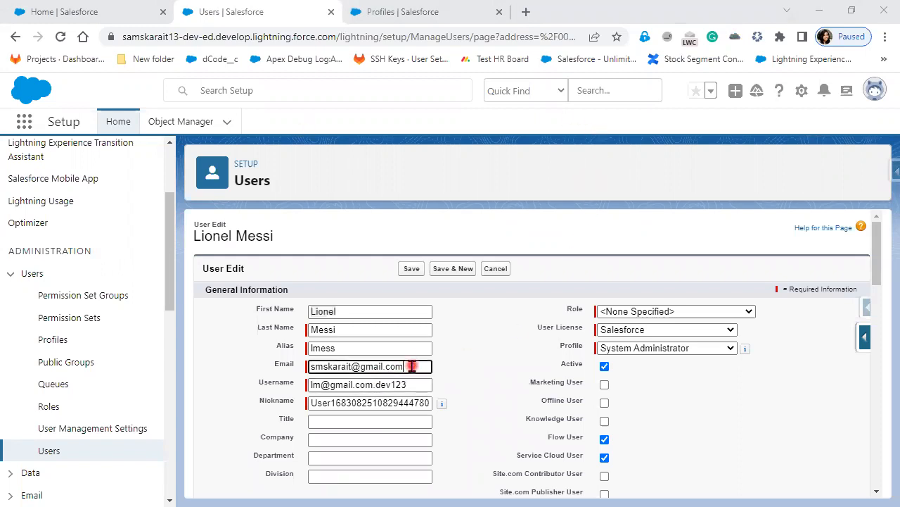
left_click_drag(411, 365, 264, 365)
key("ctrl+v")
left_click(461, 398)
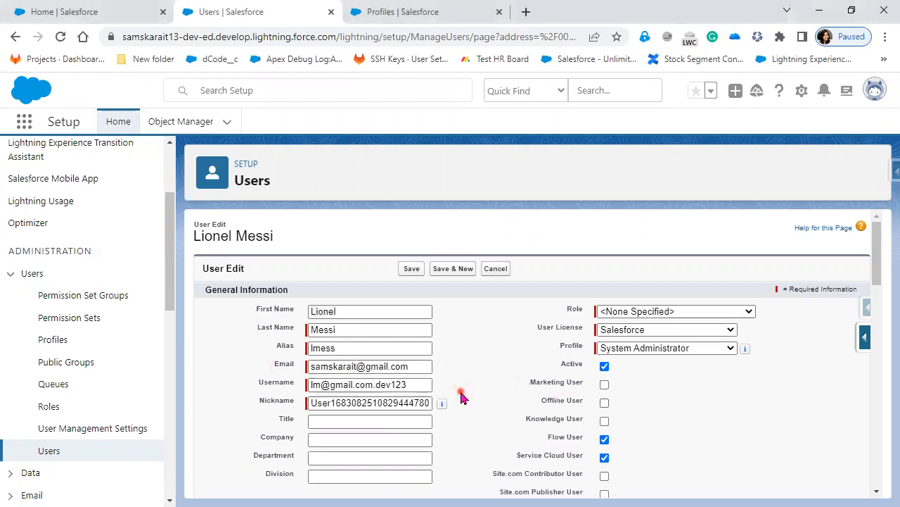
Tick 'Generate new password and notify user immediately', save, and reload the page
scroll(459, 396, "down", 15)
left_click(209, 445)
left_click(408, 482)
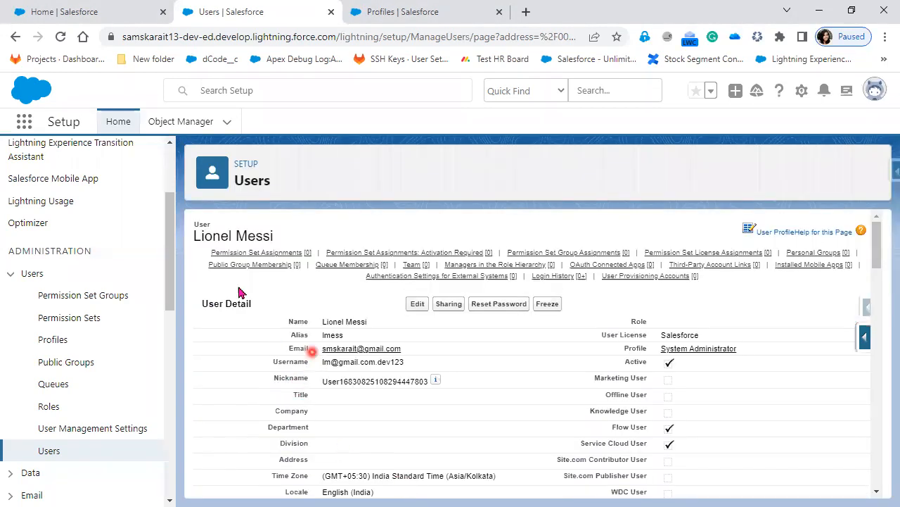
left_click(58, 38)
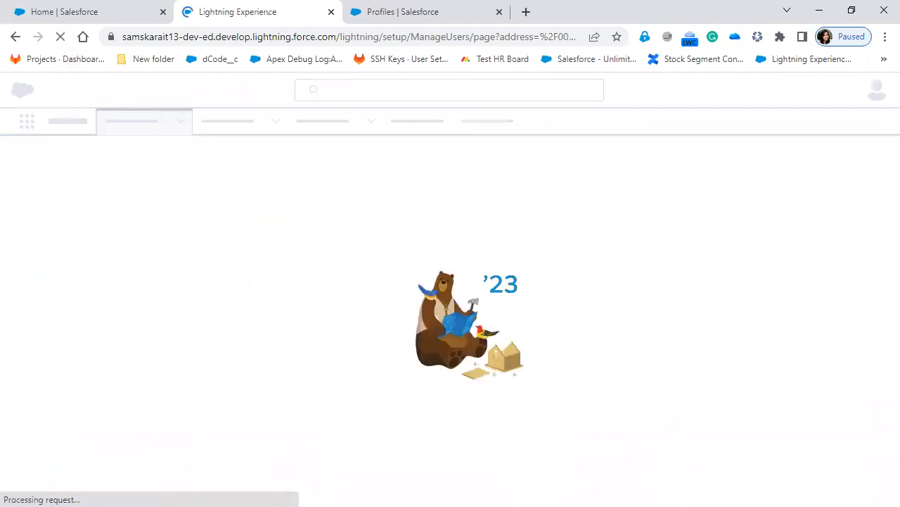
Maximize Gmail, open the Salesforce reset email, compare old and new addresses, and follow its link
left_click_drag(226, 90, 556, 163)
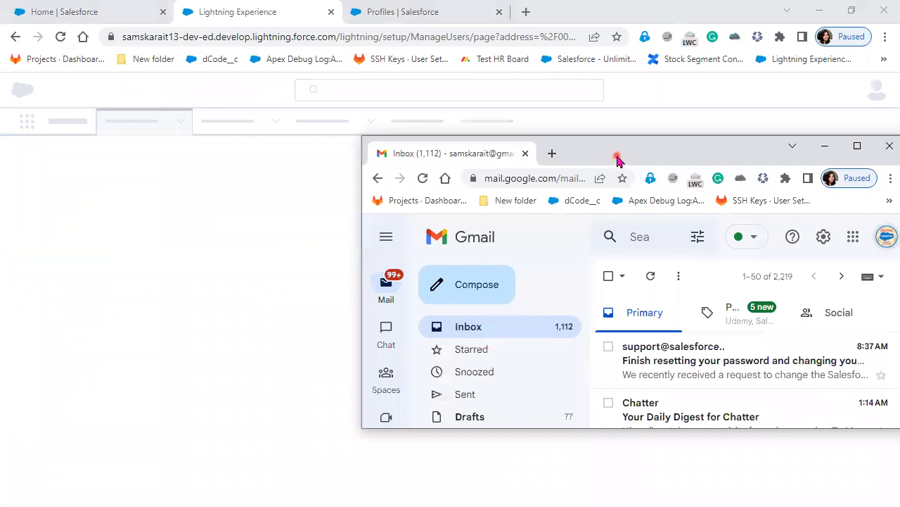
double_click(618, 159)
left_click(520, 207)
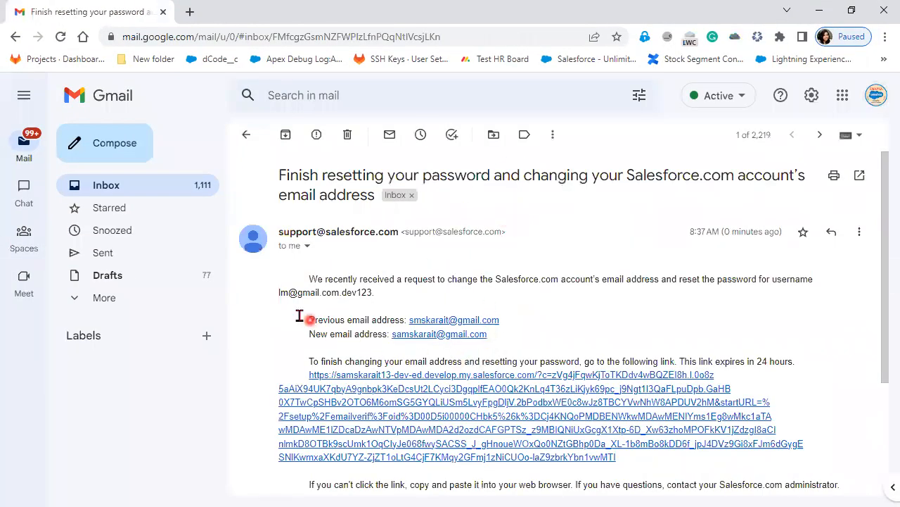
left_click_drag(296, 315, 502, 318)
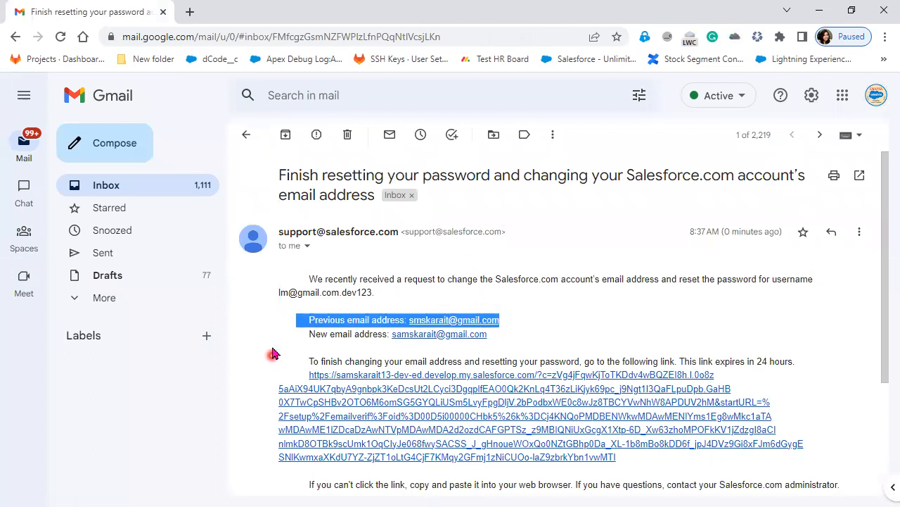
left_click_drag(299, 332, 496, 338)
scroll(555, 365, "down", 2)
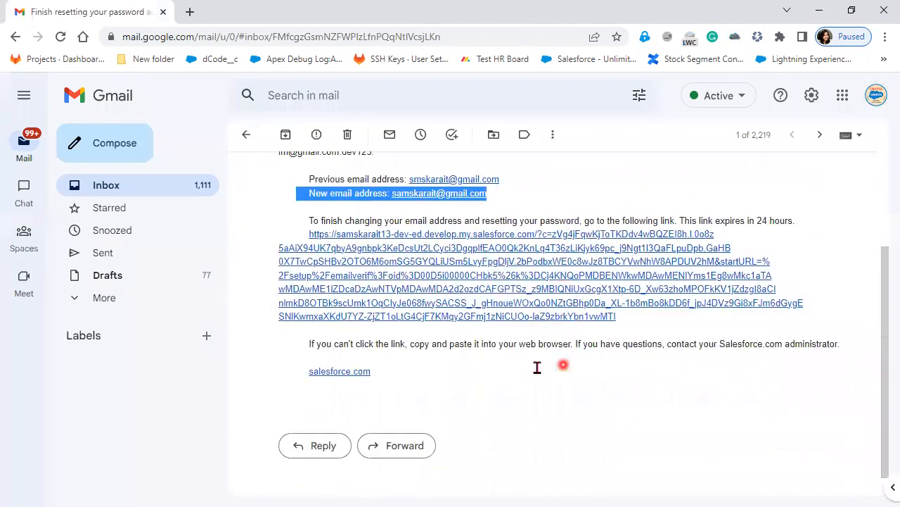
left_click(458, 281)
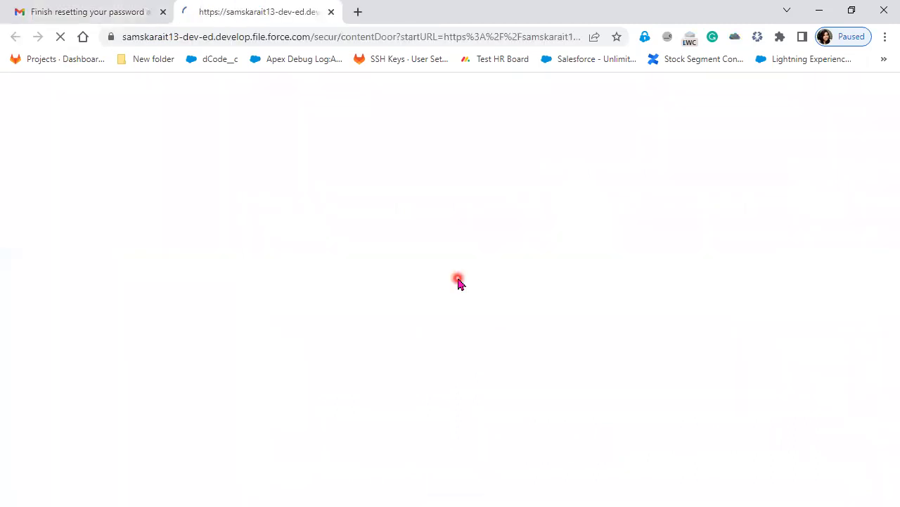
Enter the new password and its confirmation
scroll(397, 296, "down", 2)
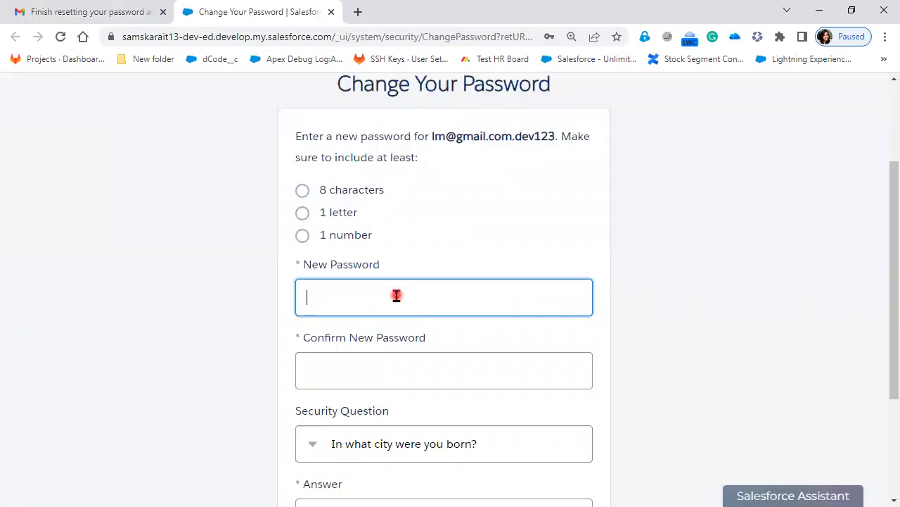
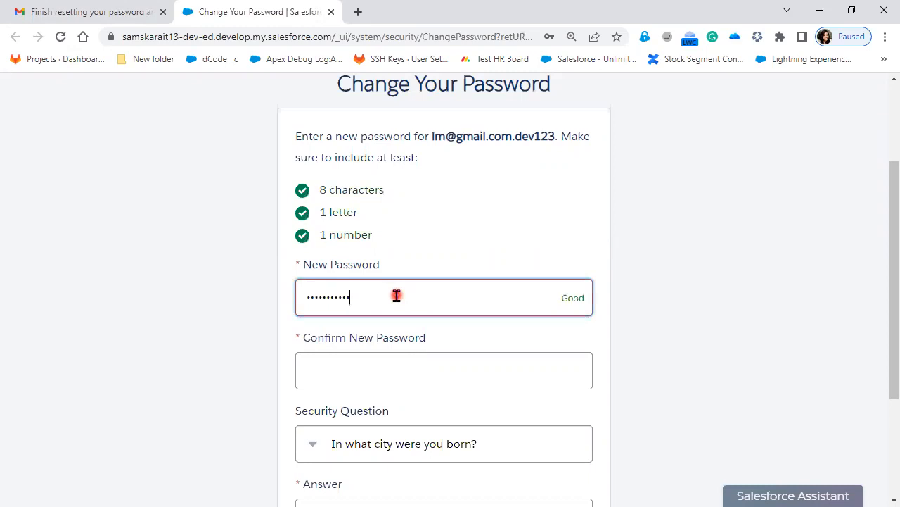
left_click(337, 367)
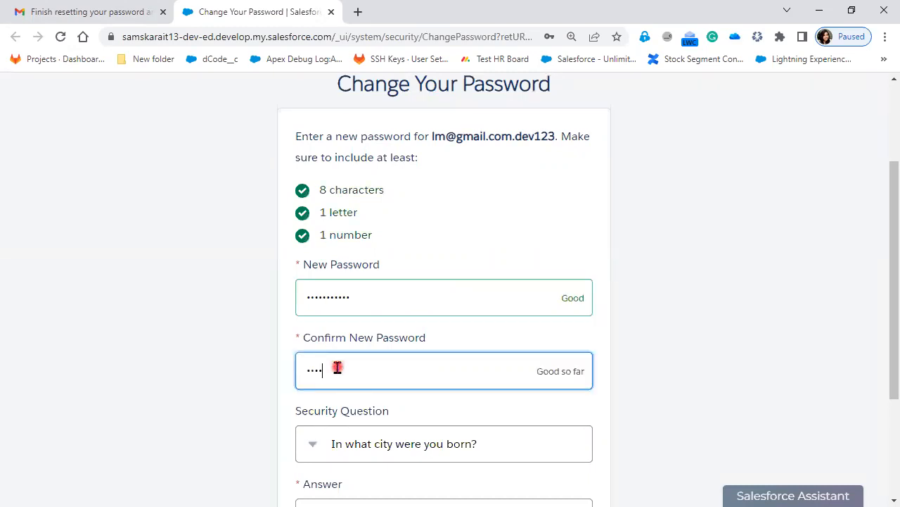
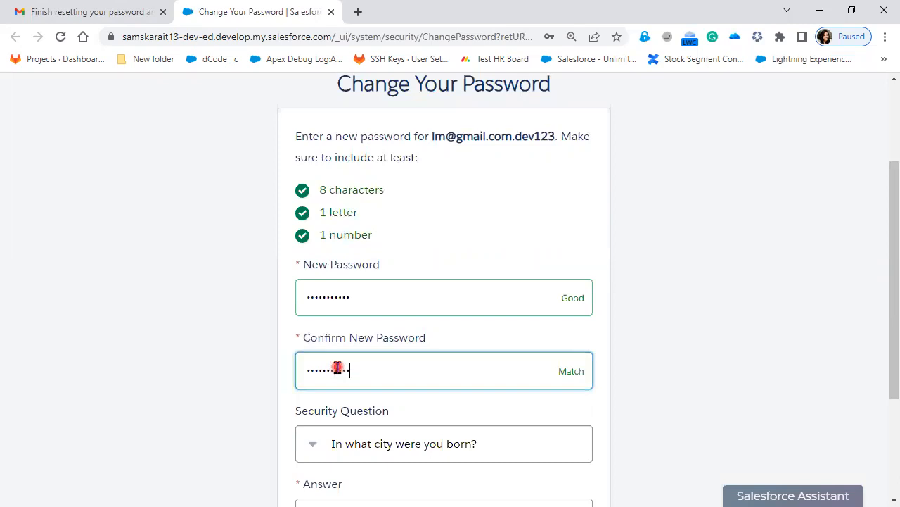
Answer 'In what city was your first job?', submit, decline Chrome's save, and continue into Salesforce
scroll(401, 331, "down", 3)
left_click(428, 275)
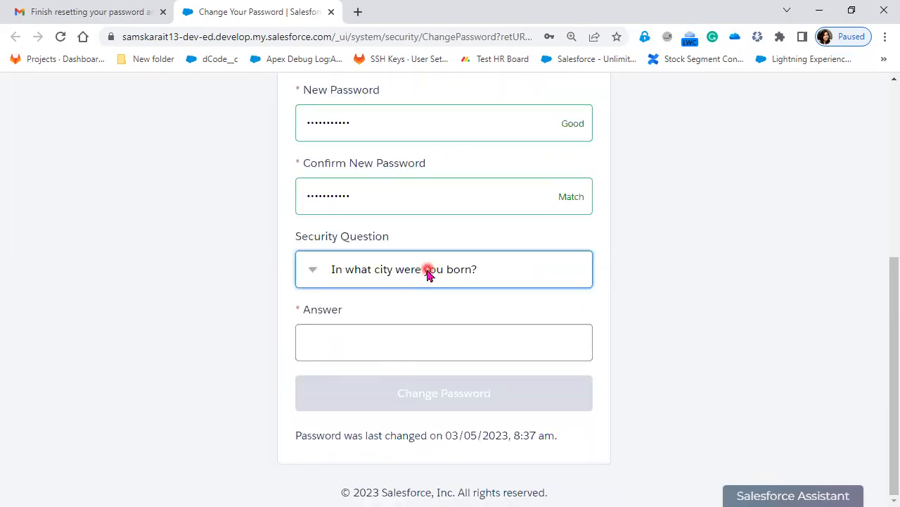
left_click(508, 324)
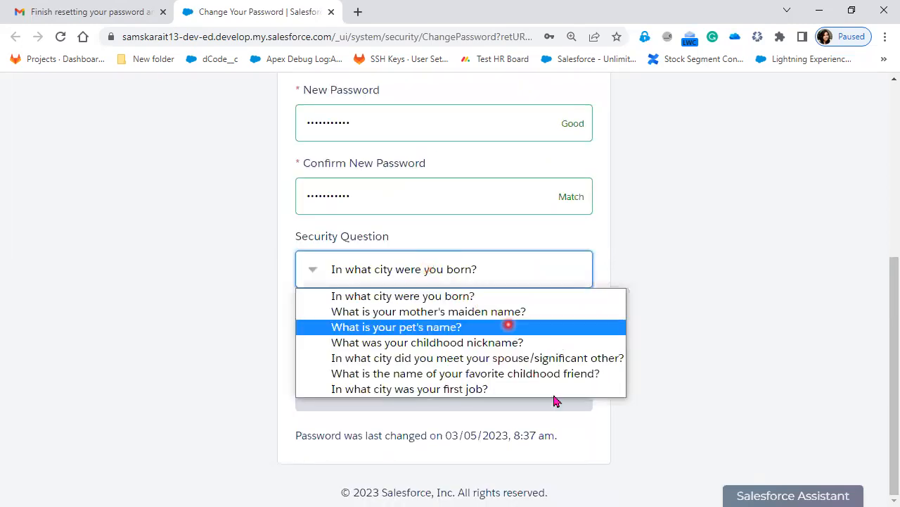
left_click(548, 389)
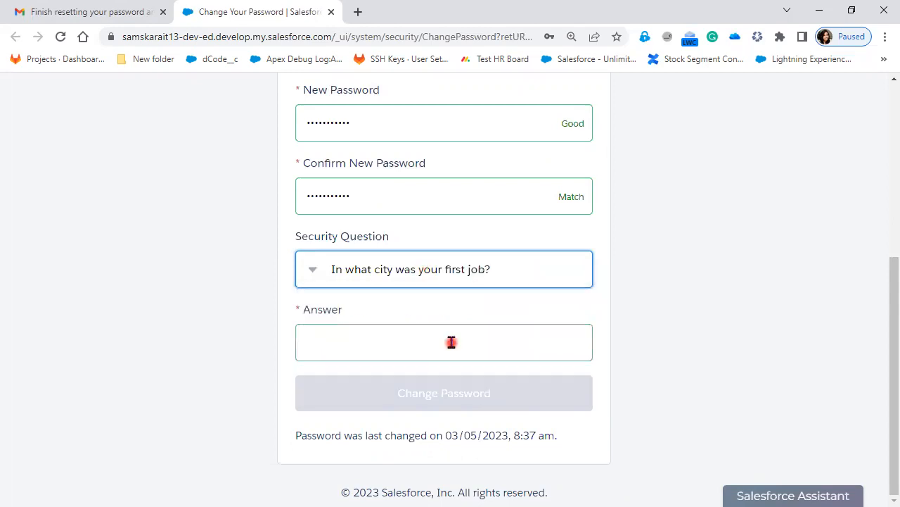
left_click(451, 342)
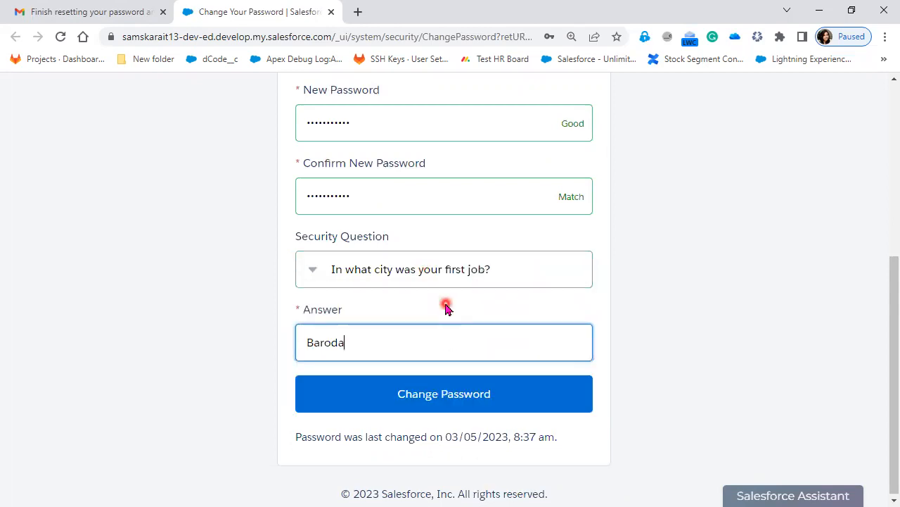
left_click(446, 391)
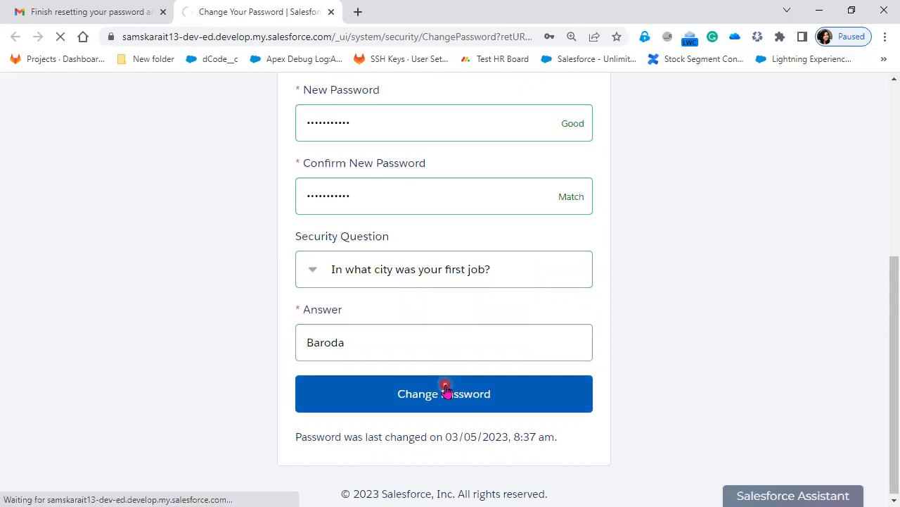
left_click(593, 237)
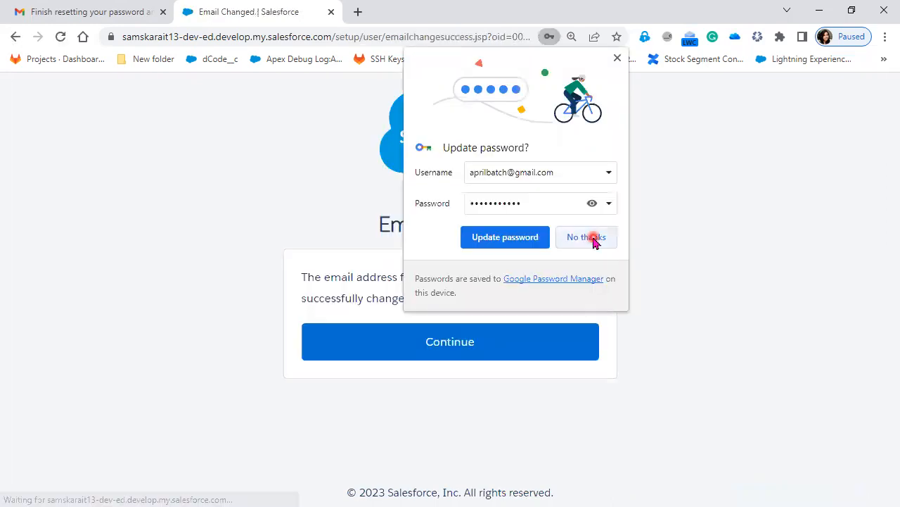
left_click(431, 352)
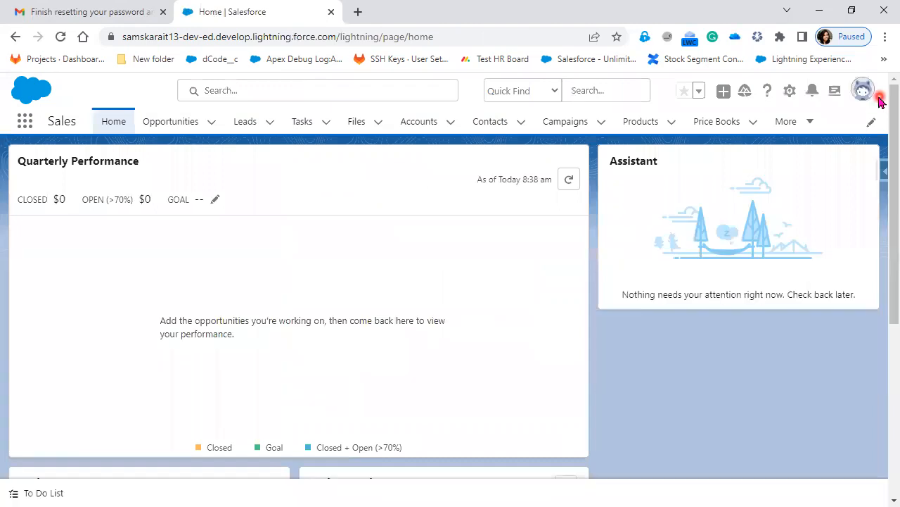
Check the signed-in user's name and dismiss the incident announcement popup on the Sales home
left_click_drag(744, 139, 669, 133)
left_click(693, 187)
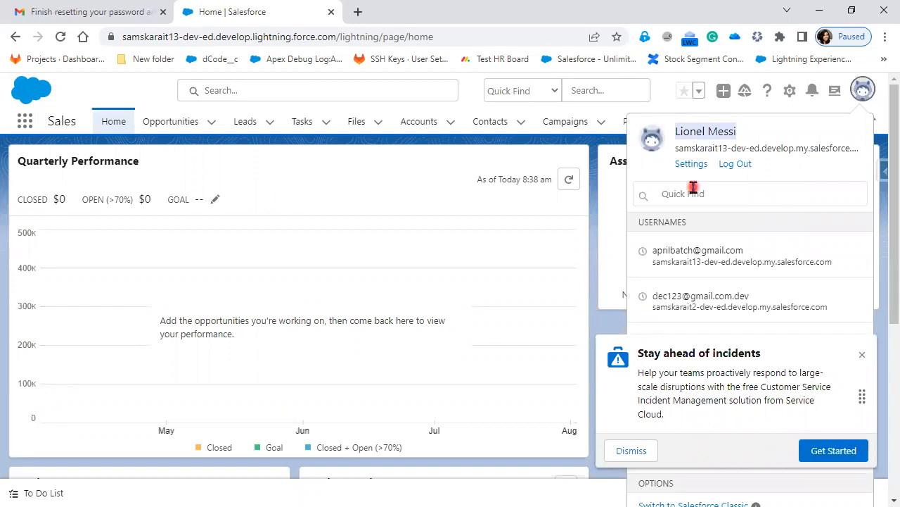
left_click(862, 355)
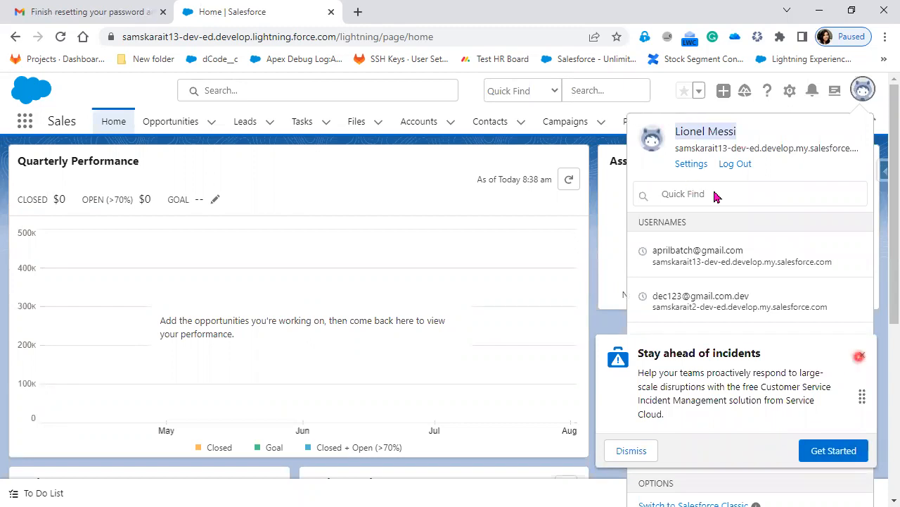
left_click(348, 198)
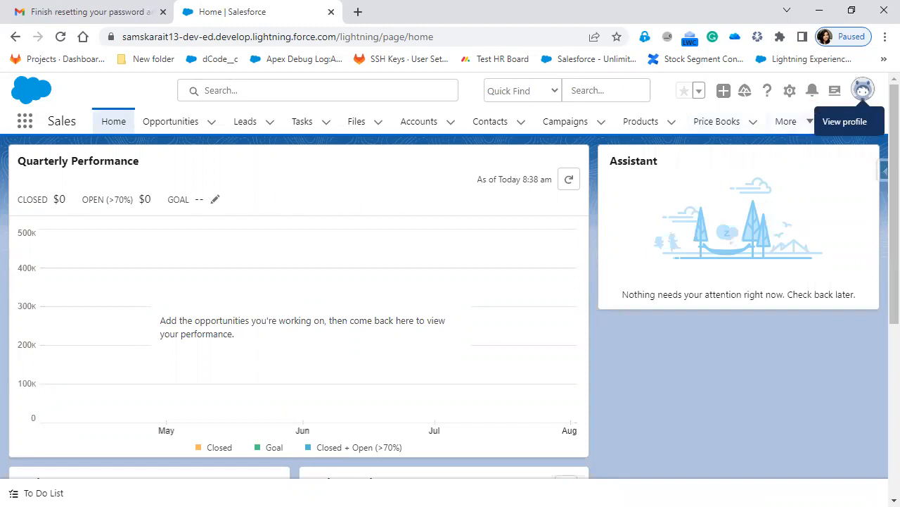
Confirm from the avatar menu that the new user is signed in, then open the App Launcher
left_click(778, 213)
left_click(811, 132)
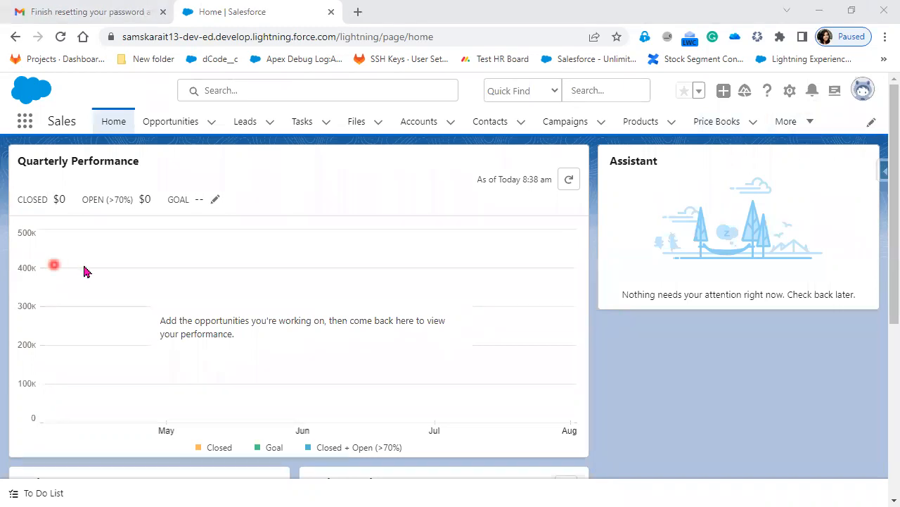
left_click(624, 271)
left_click(486, 326)
left_click(868, 96)
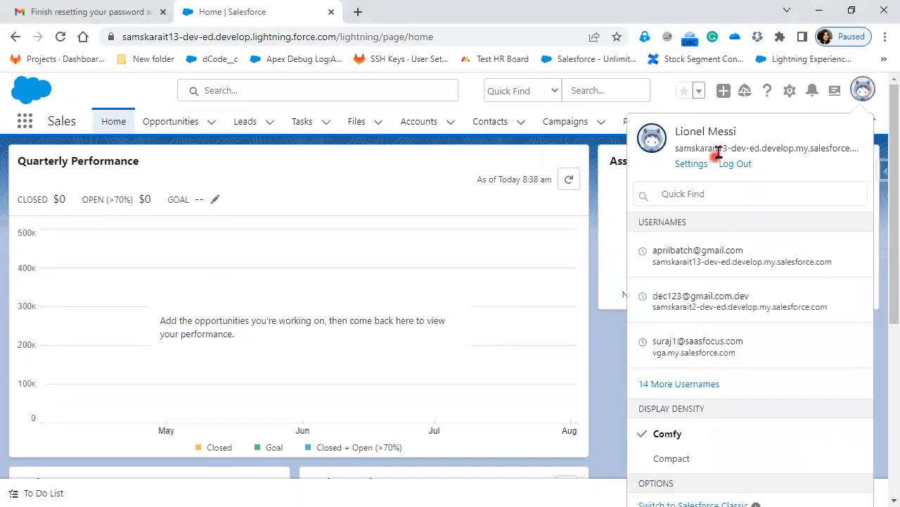
left_click(25, 123)
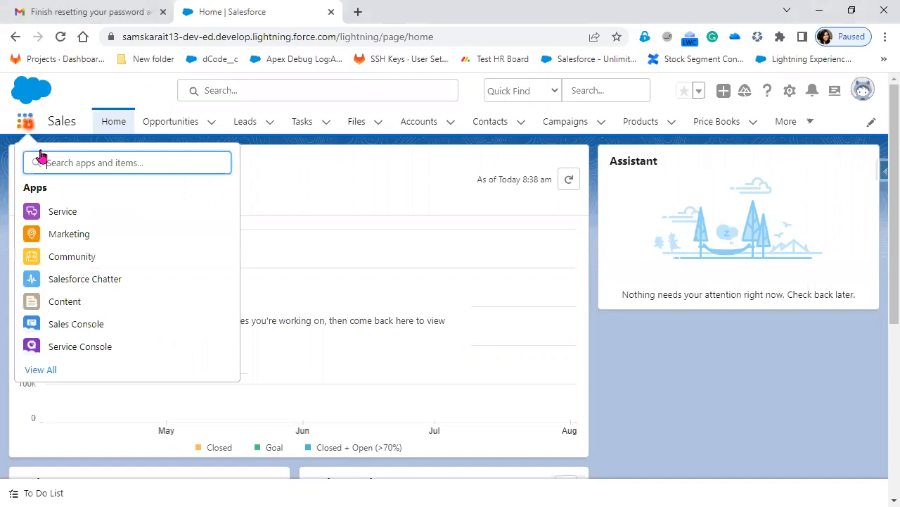
Show View All in the App Launcher, scroll through All Items, then close the modal
left_click(36, 370)
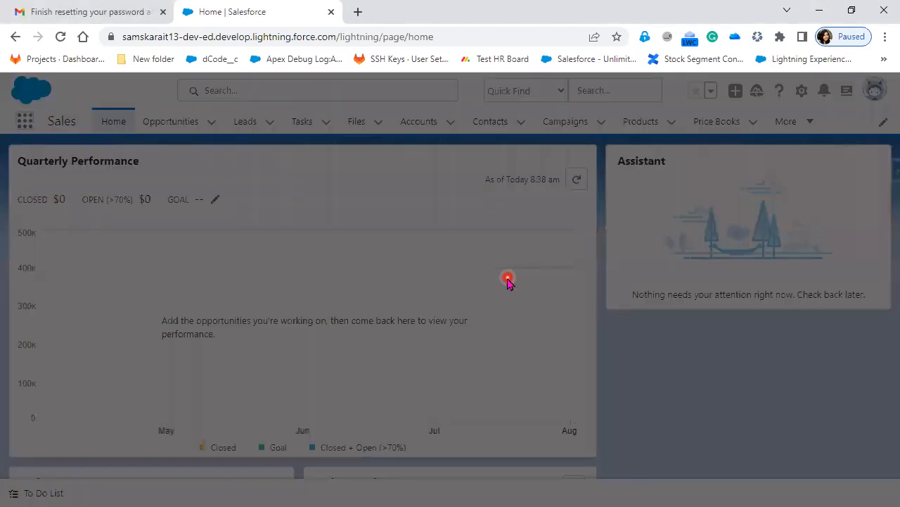
scroll(487, 345, "down", 5)
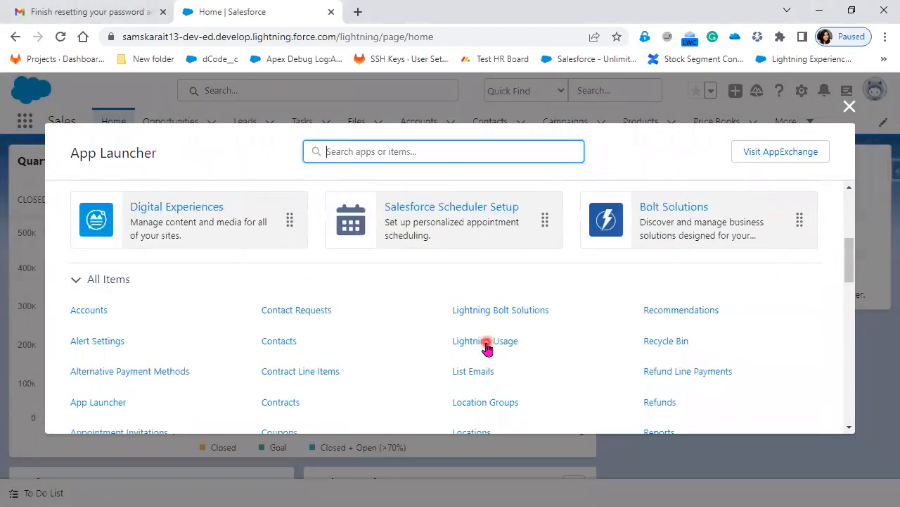
scroll(486, 345, "down", 10)
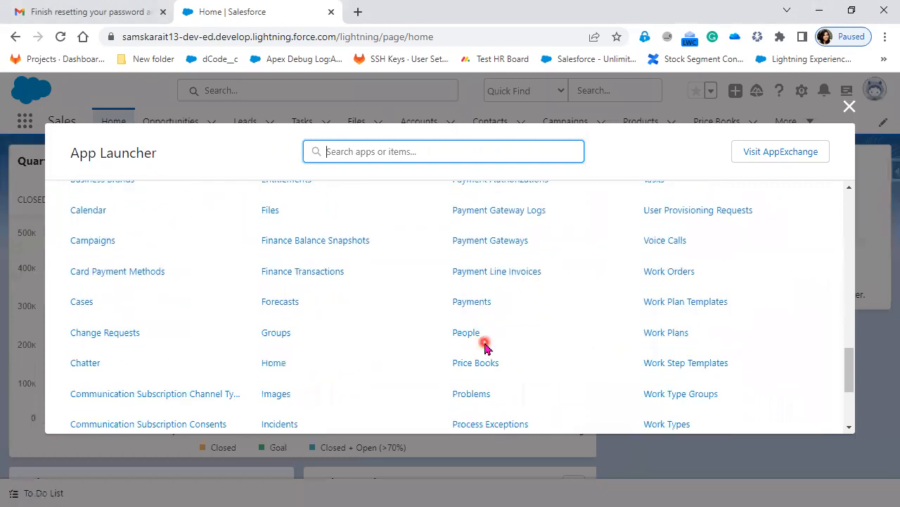
scroll(483, 348, "up", 15)
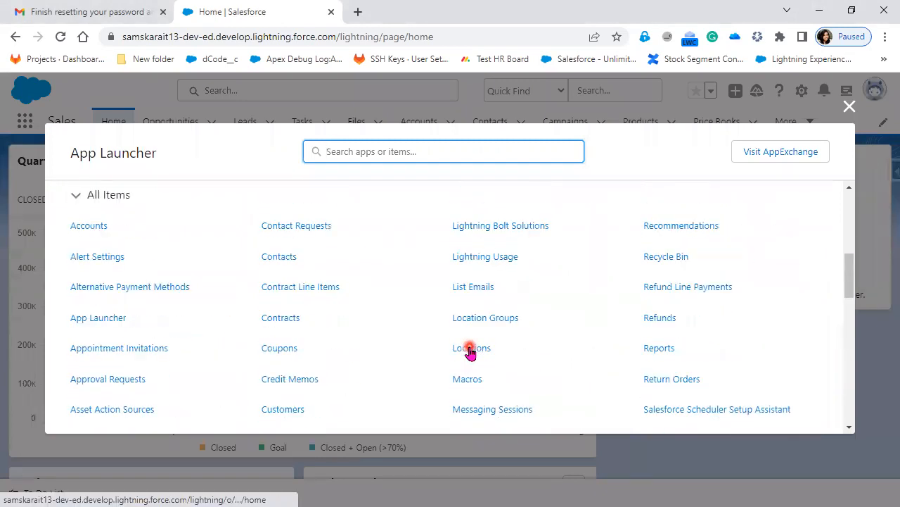
left_click(850, 106)
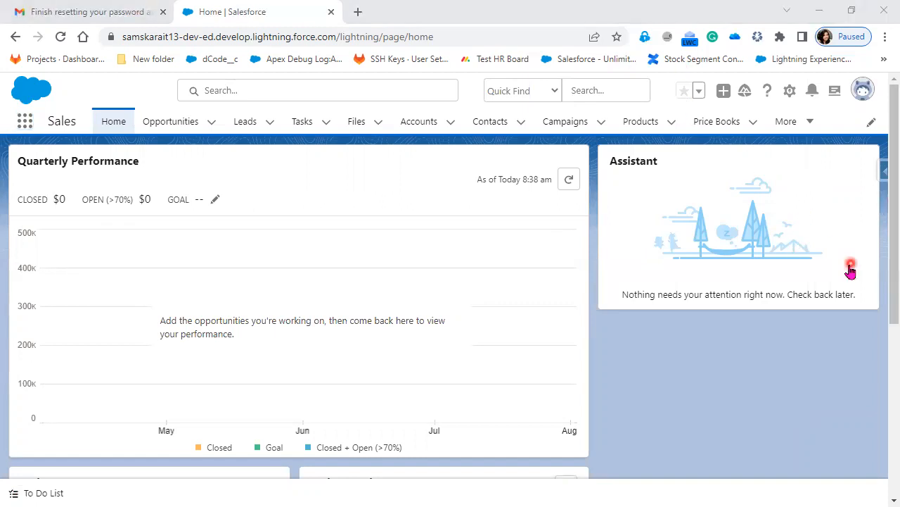
Open the signed-in user's profile menu from the top-right avatar
left_click(803, 134)
left_click(847, 126)
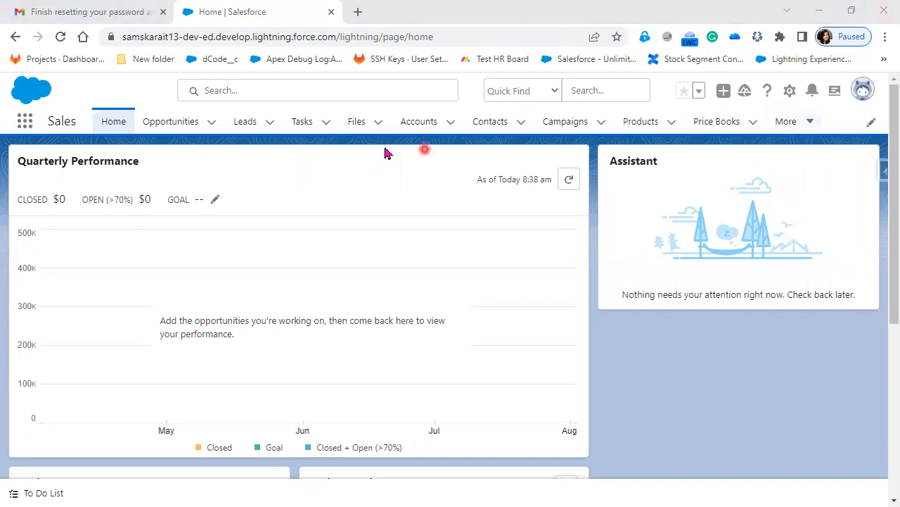
left_click(862, 94)
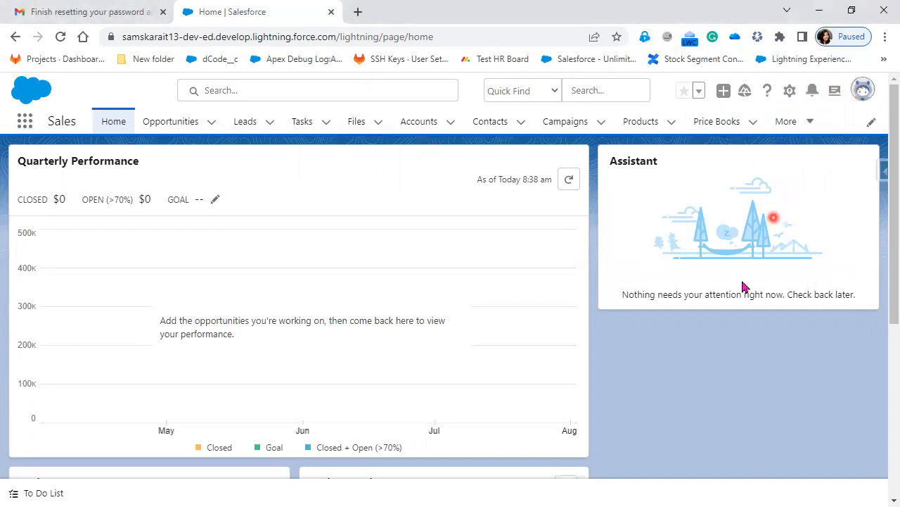
scroll(695, 461, "down", 1)
scroll(695, 462, "down", 2)
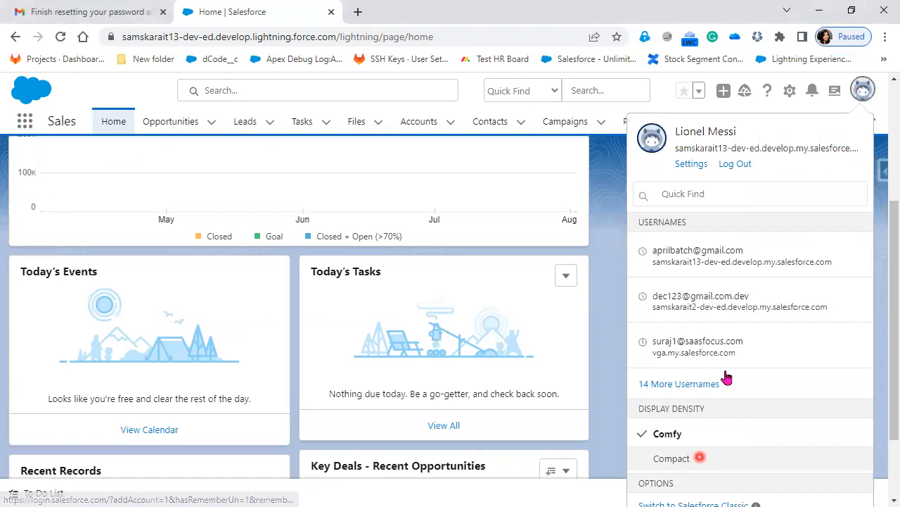
Log the new user out, close the Gmail and Change Password tabs, and reload the page
left_click(735, 165)
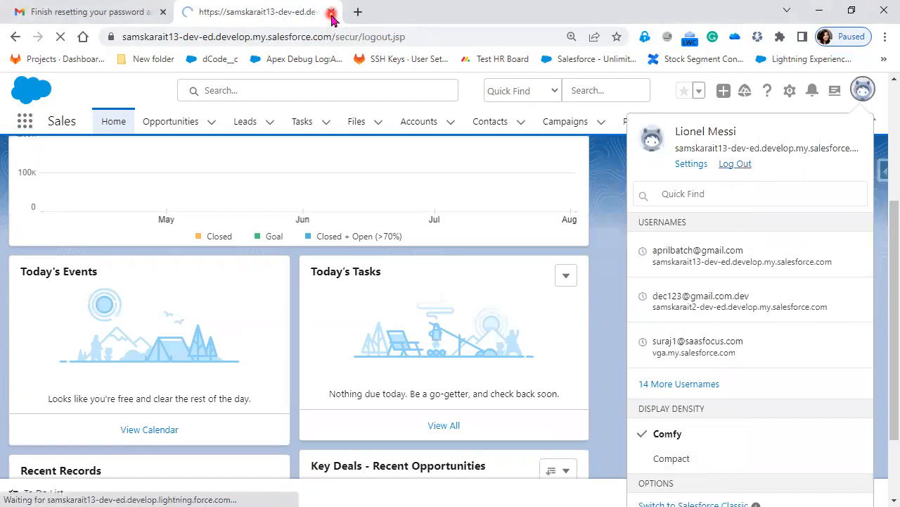
left_click(330, 12)
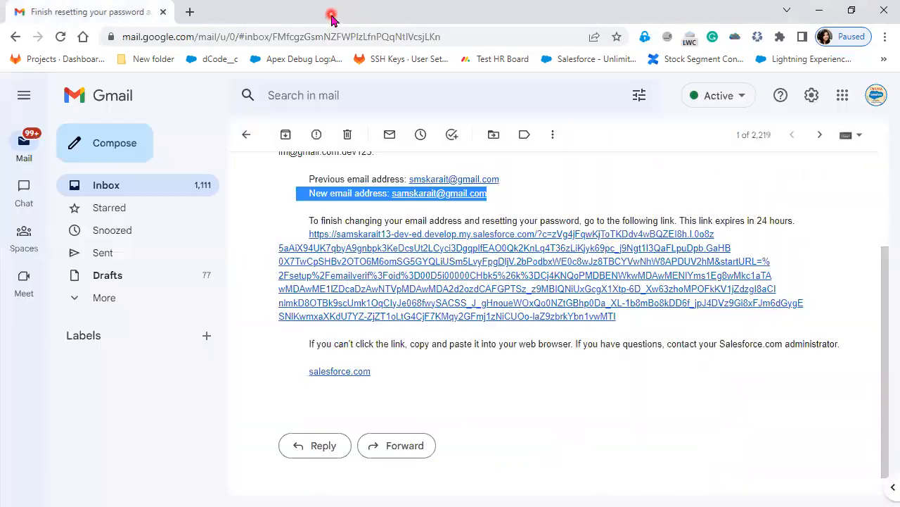
left_click(165, 12)
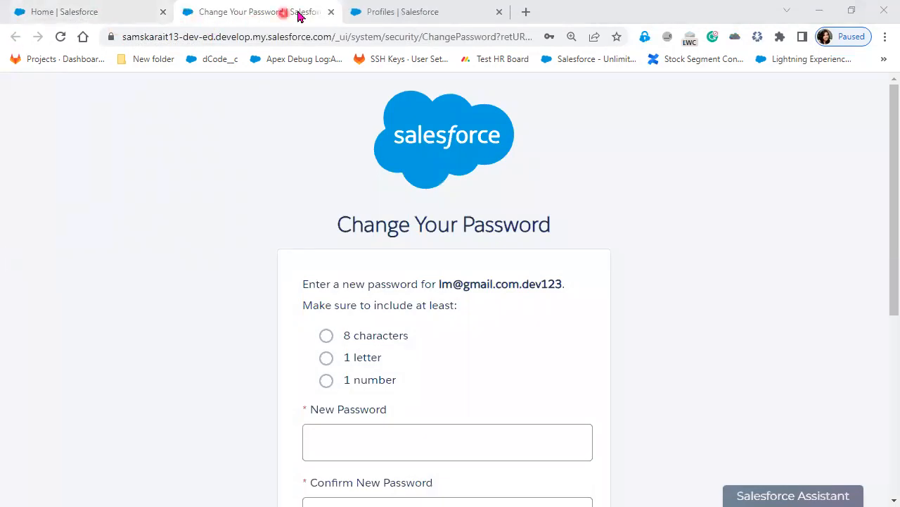
left_click(112, 12)
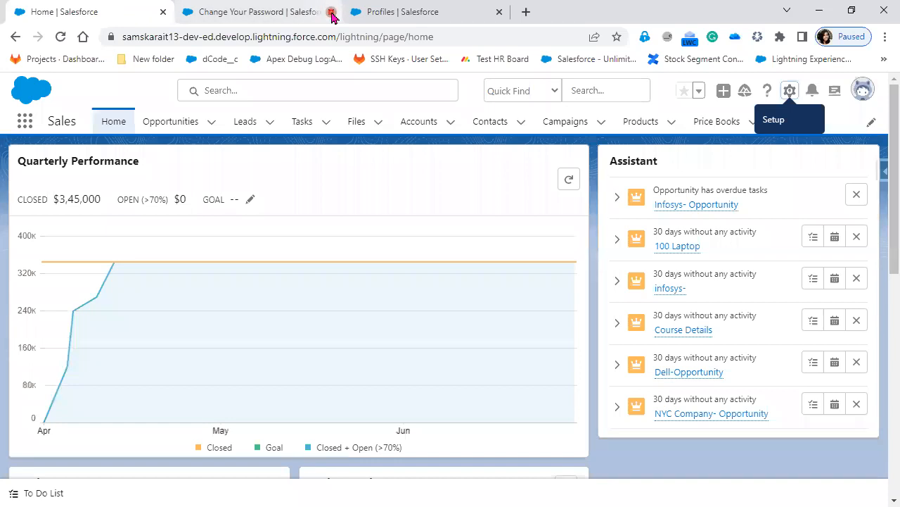
left_click(335, 13)
left_click(61, 38)
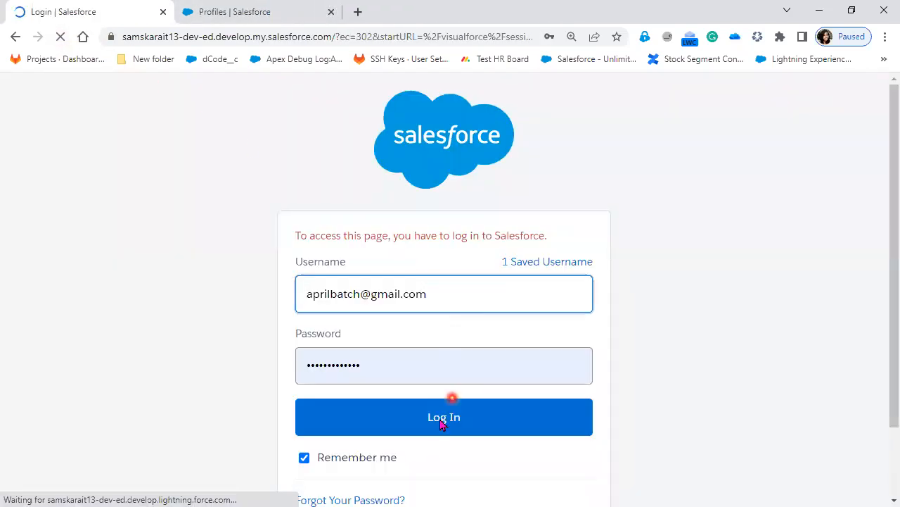
Log back in as administrator, choose Remind Me Later for phone registration, and open Setup
left_click(442, 422)
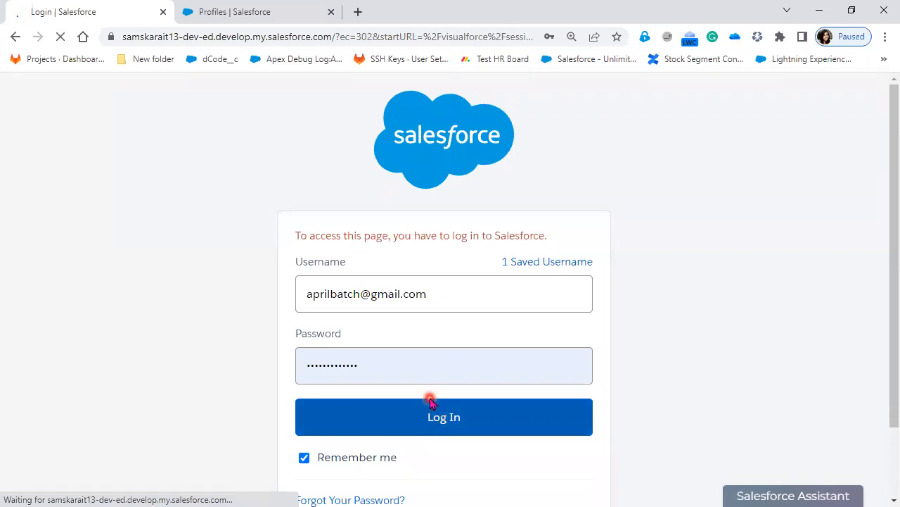
scroll(429, 420, "down", 2)
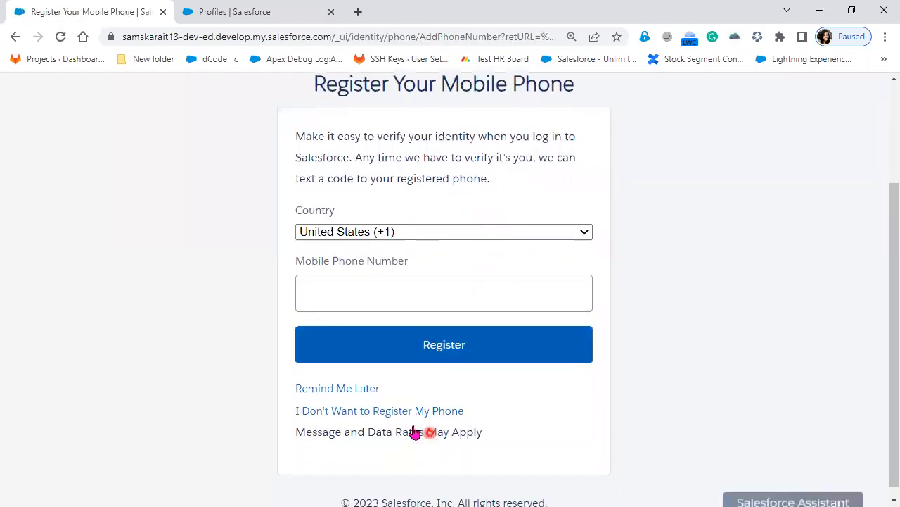
left_click(356, 390)
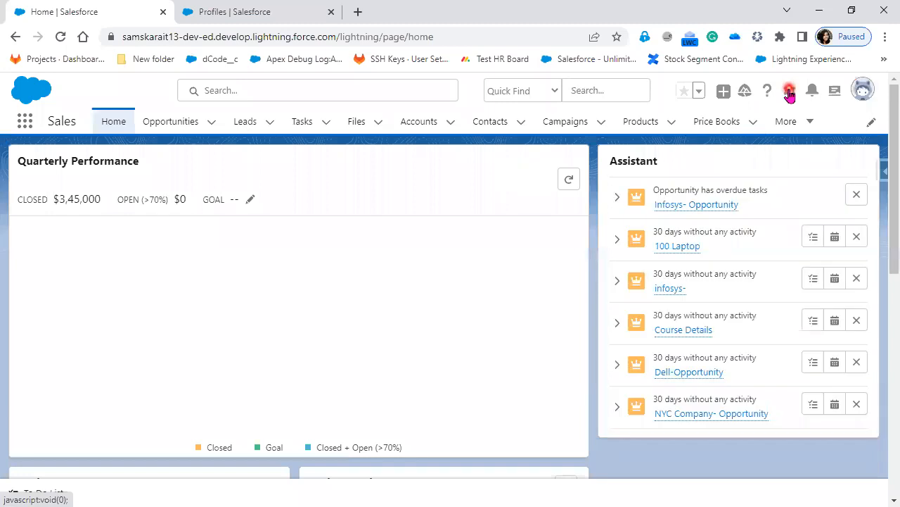
left_click(789, 92)
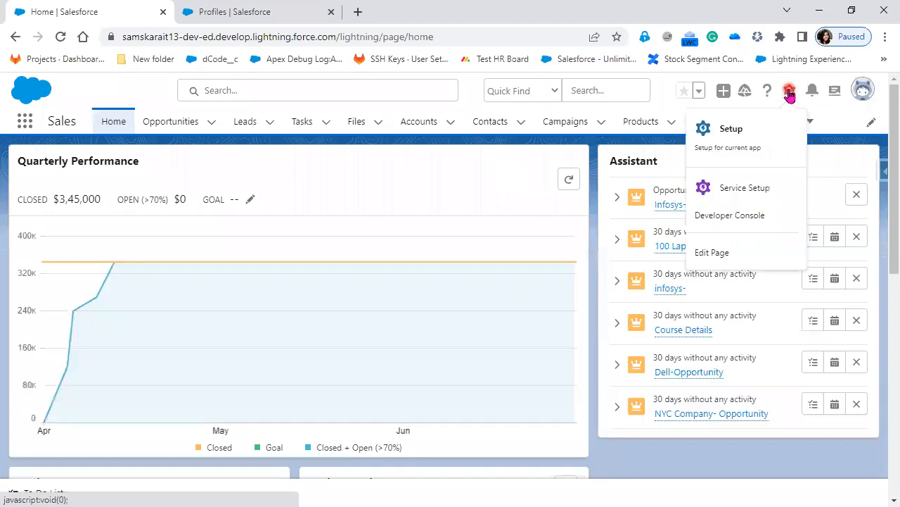
left_click(732, 134)
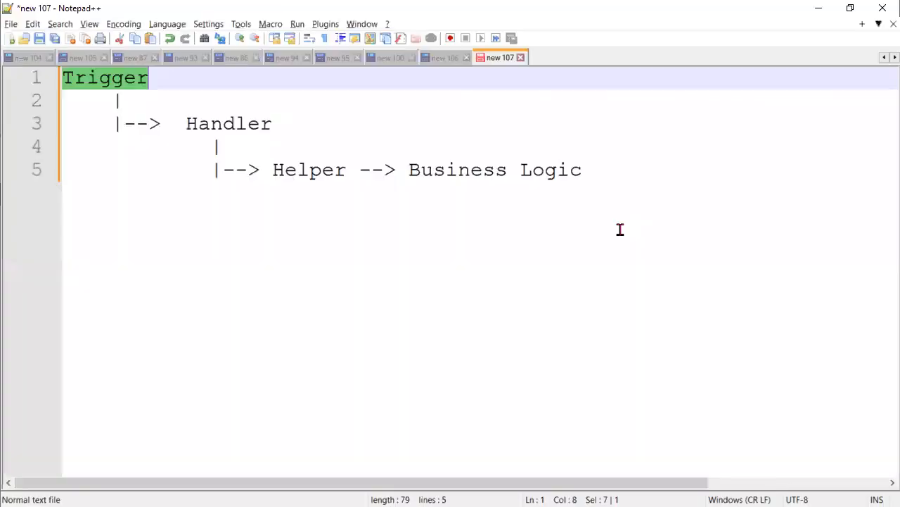
Replace the Notepad++ diagram text with '100 user', then minimize the editor
left_click(635, 188)
key("ctrl+a")
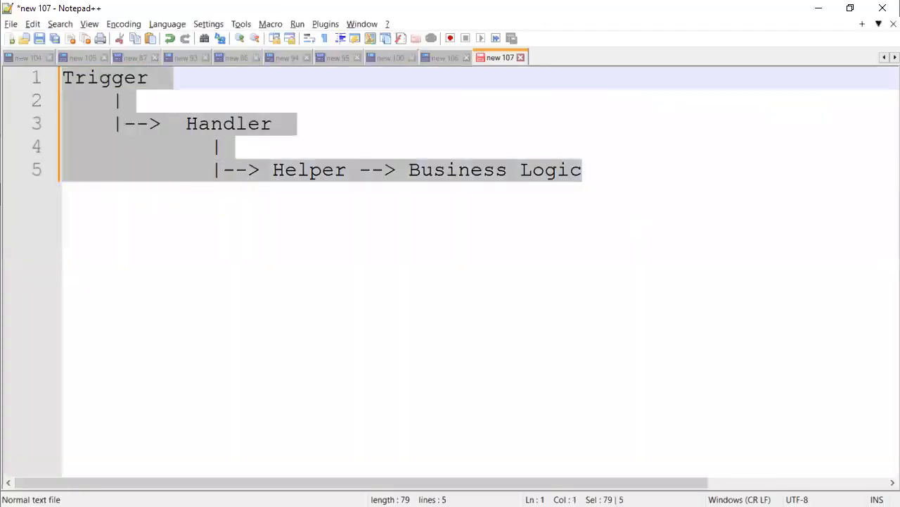
type("100us")
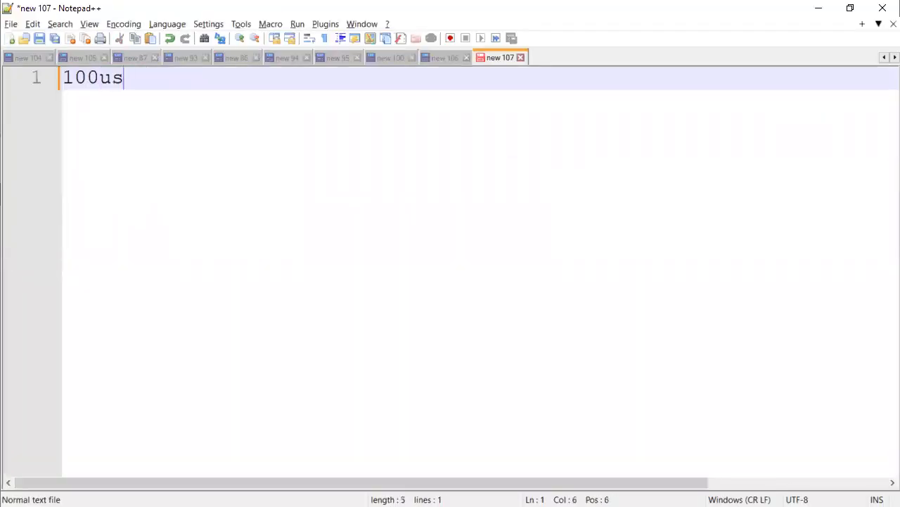
type("er")
key("Left")
key("Left")
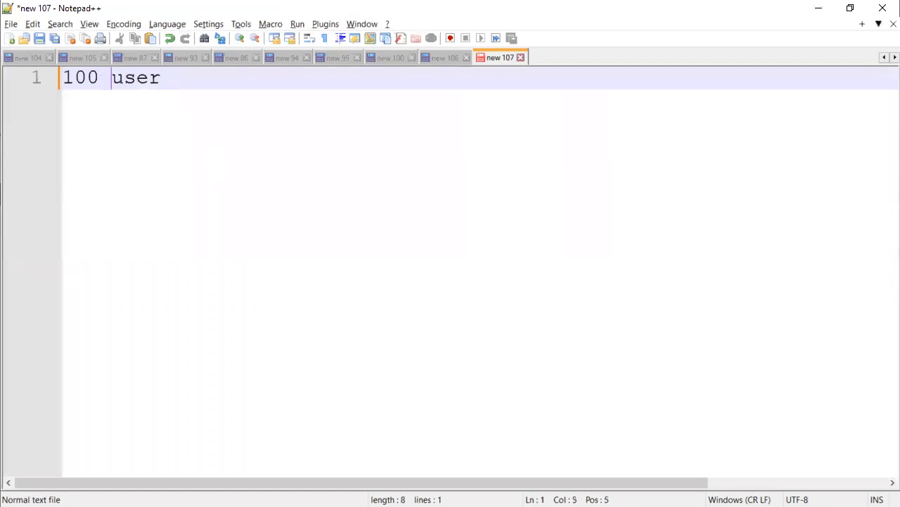
left_click(819, 8)
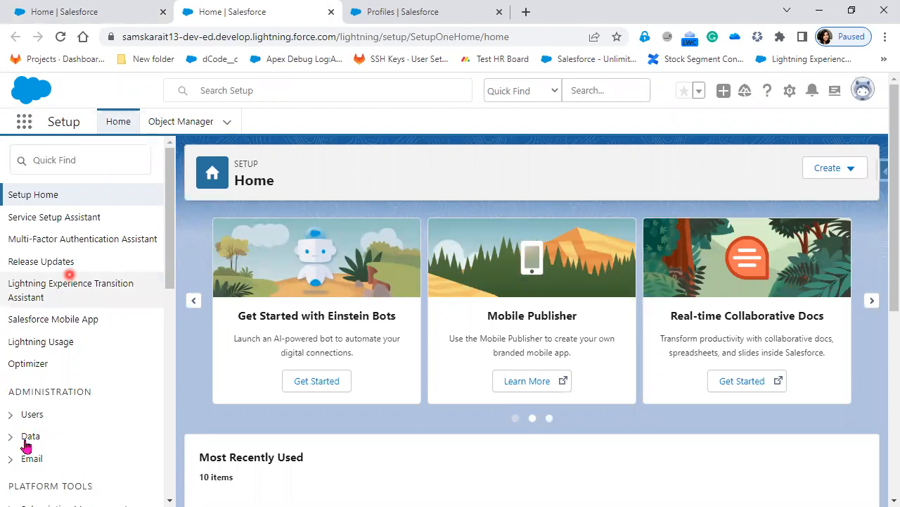
Open Administration > Users to show All Users, then advance the slide show to 'Add Multiple Users'
left_click(12, 421)
scroll(46, 386, "down", 3)
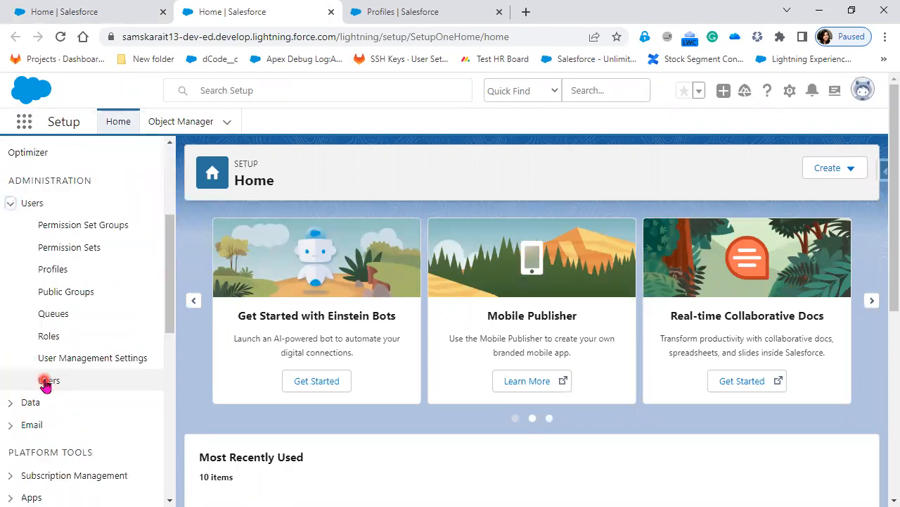
left_click(42, 381)
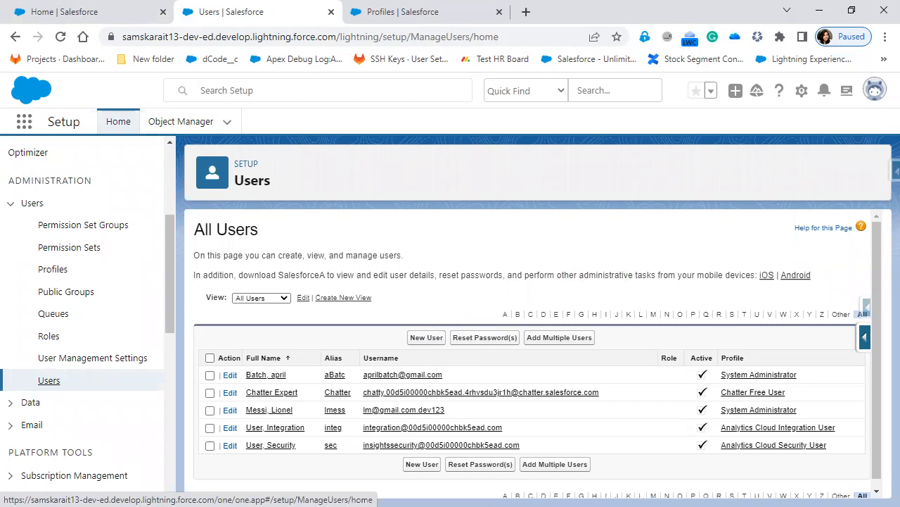
key("alt+Tab")
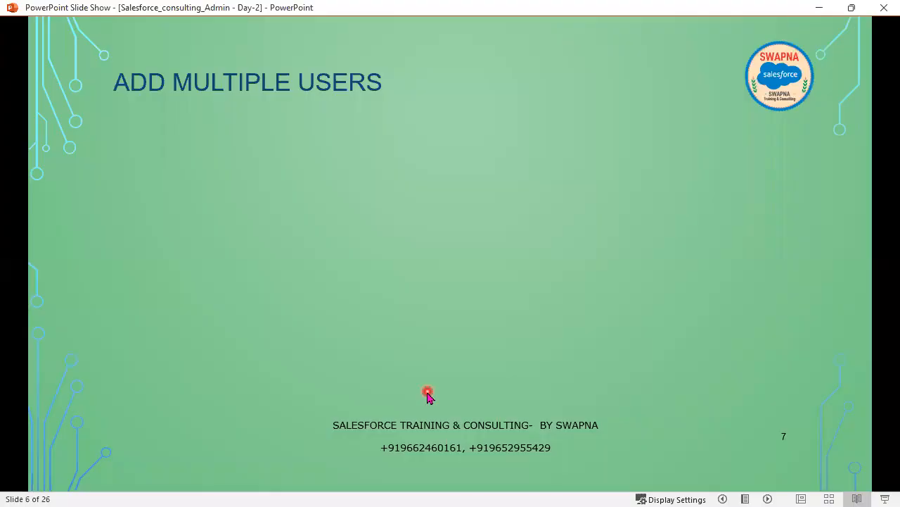
left_click(422, 408)
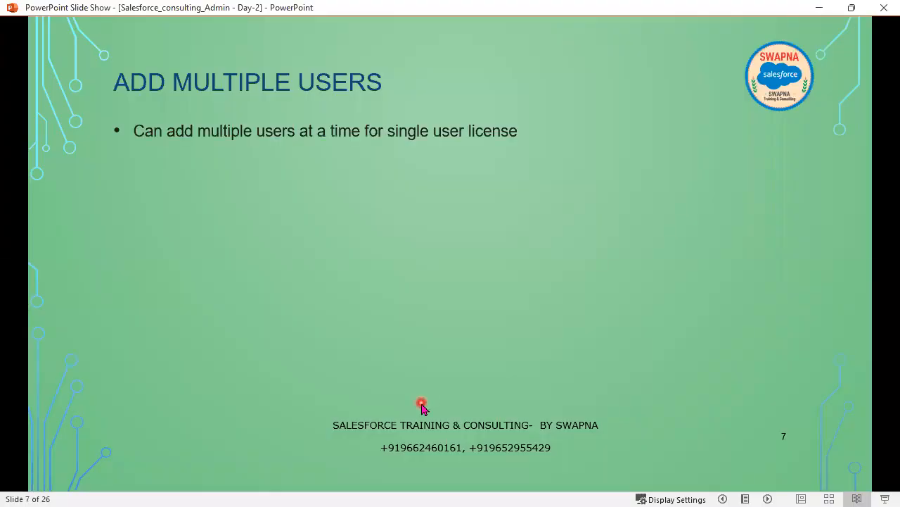
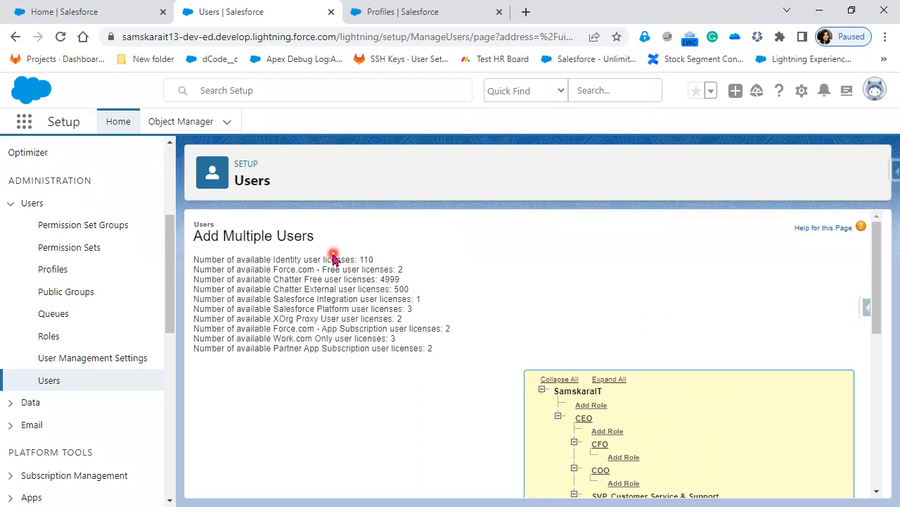
Highlight the Identity, Chatter External (500) and Salesforce Platform license counts
left_click_drag(273, 259, 391, 261)
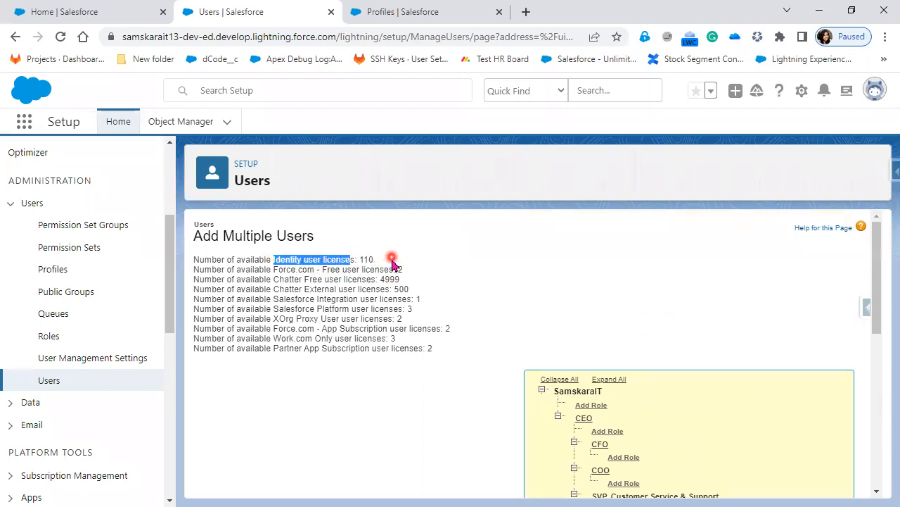
left_click_drag(302, 289, 422, 295)
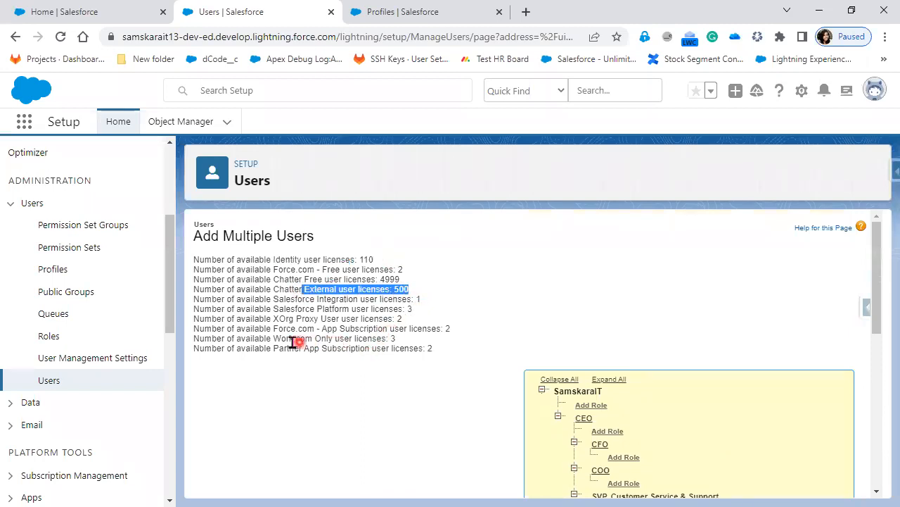
left_click_drag(274, 308, 416, 314)
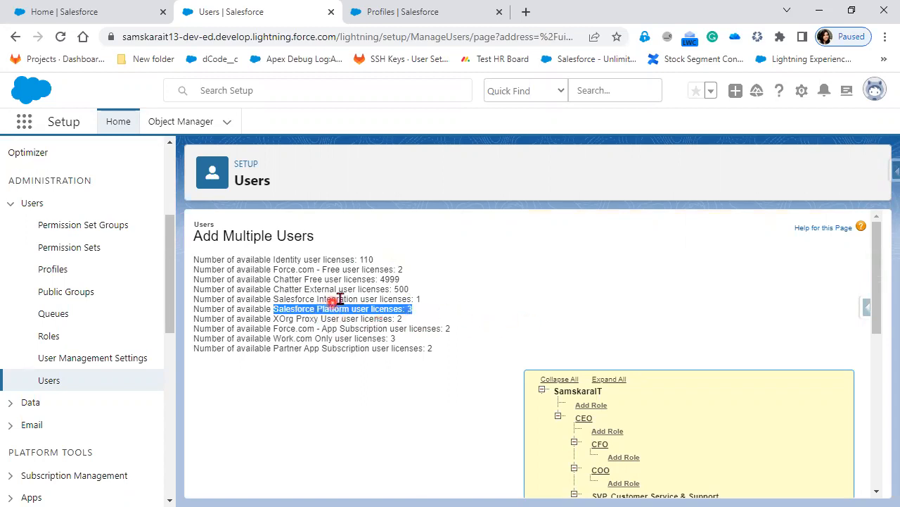
Set User License to Salesforce Platform (3 available) and scroll to the blank New Users entries
scroll(400, 380, "down", 4)
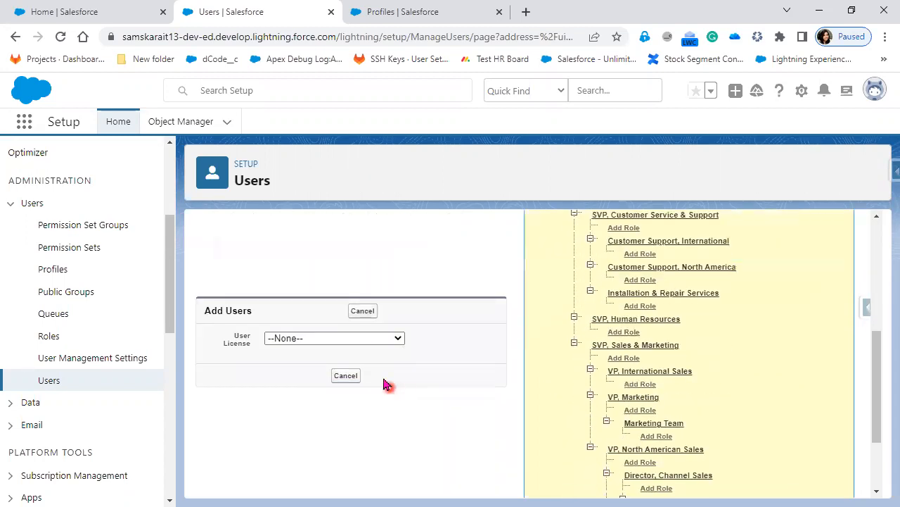
left_click(385, 343)
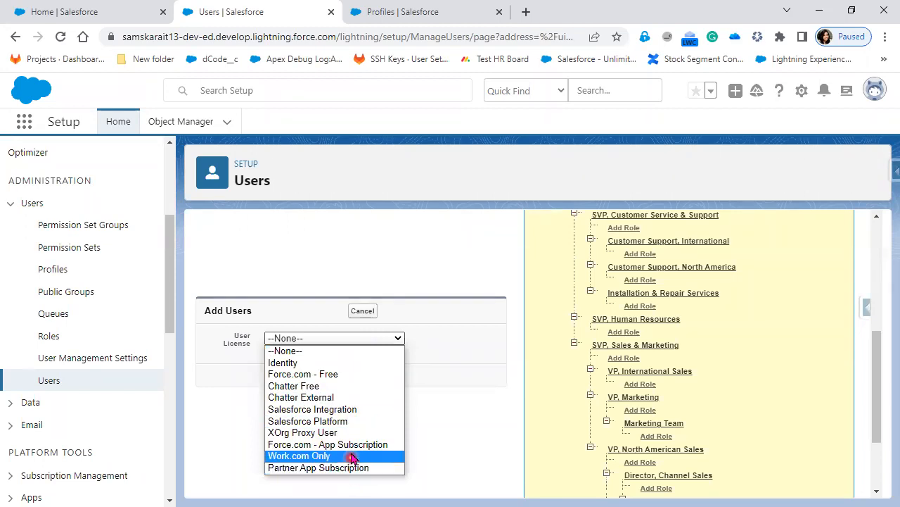
left_click(350, 422)
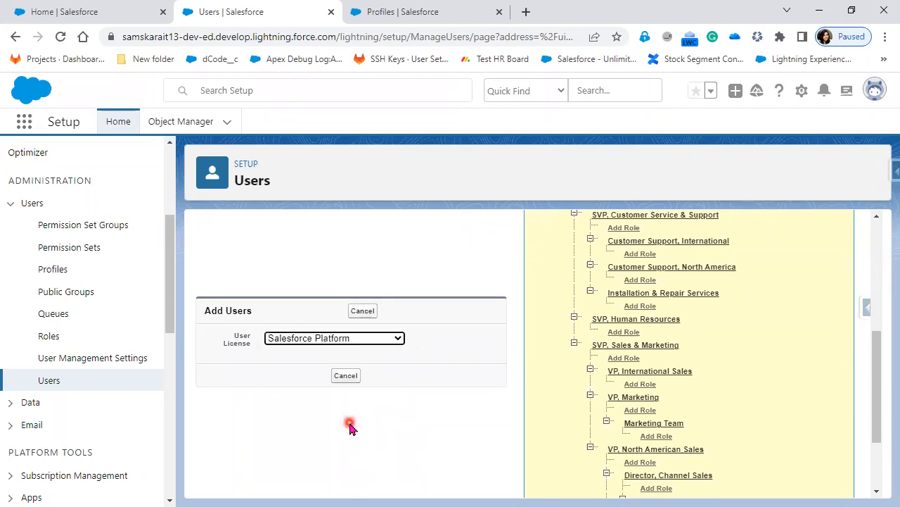
scroll(480, 398, "down", 2)
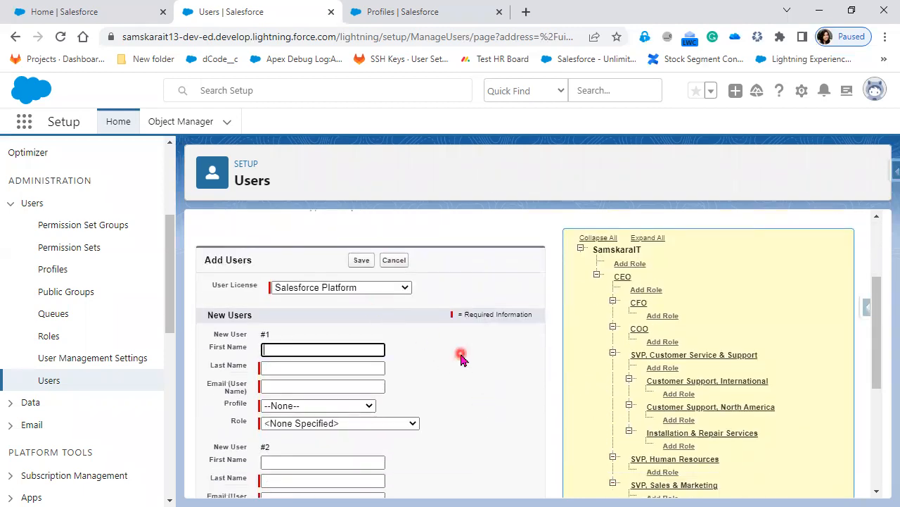
scroll(460, 356, "up", 2)
left_click_drag(273, 309, 429, 312)
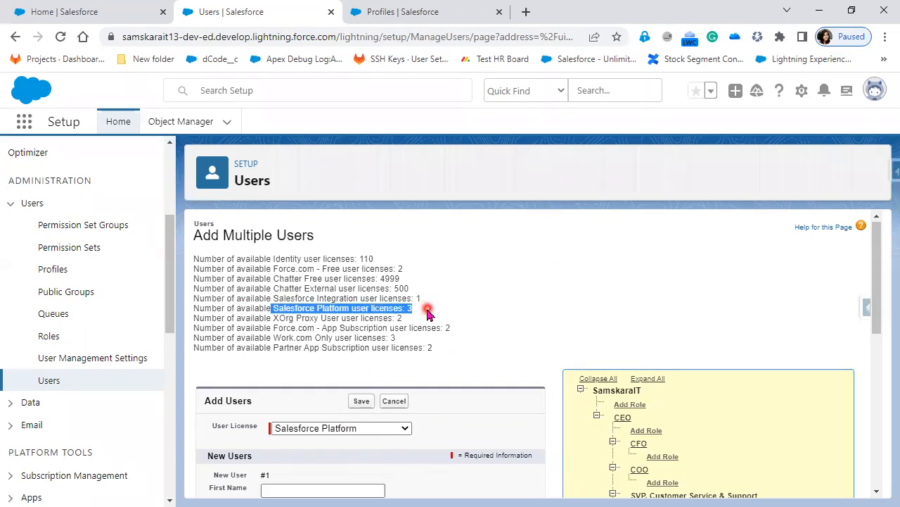
scroll(427, 312, "down", 3)
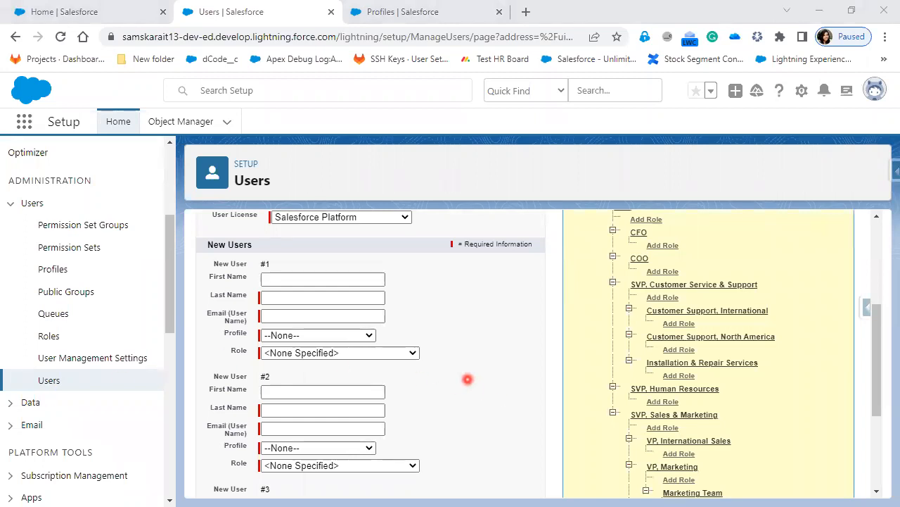
Enter New User #1's last name and copy it into the Email field
left_click(310, 298)
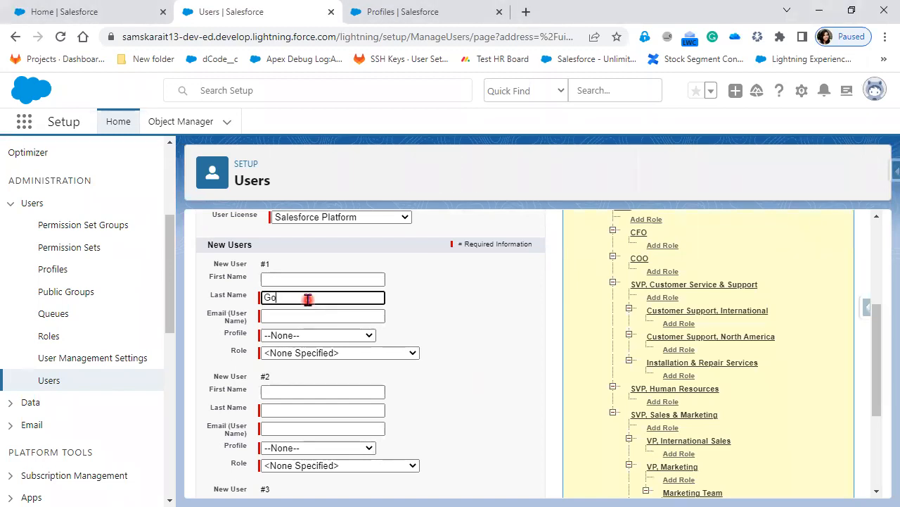
type("Gowthami")
key("Tab")
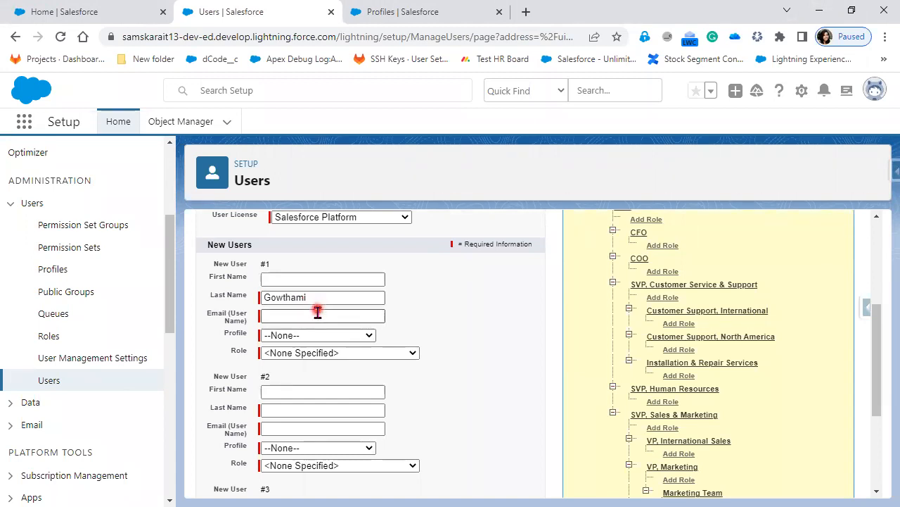
double_click(312, 298)
key("ctrl+c")
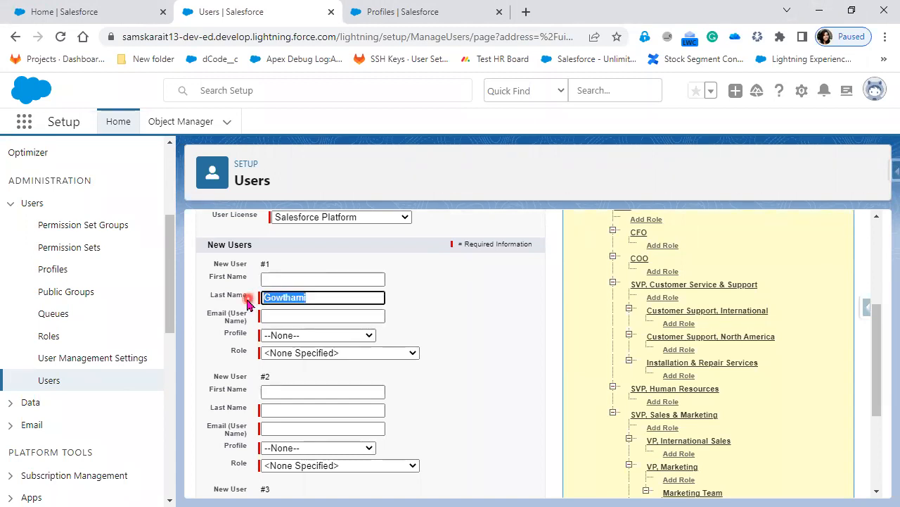
left_click(284, 316)
key("ctrl+v")
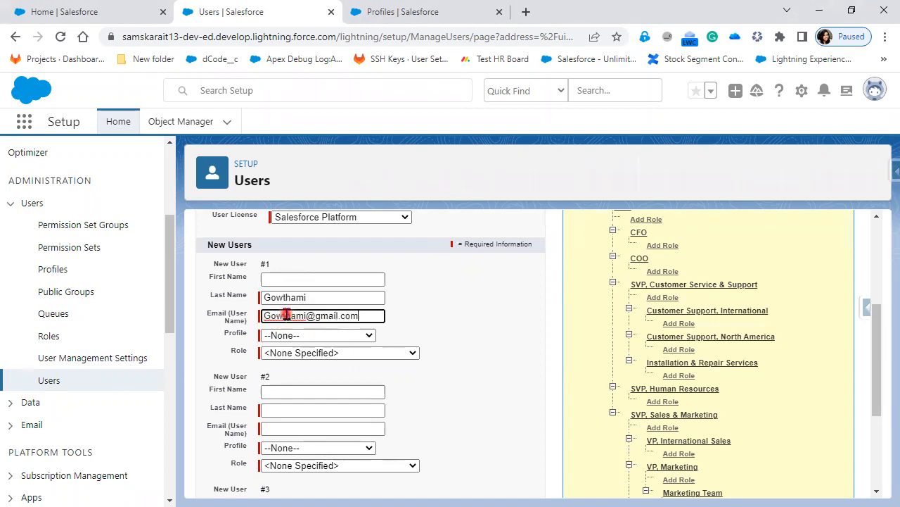
Give User #1 the Standard Platform User profile, leaving Role as None Specified
left_click(348, 336)
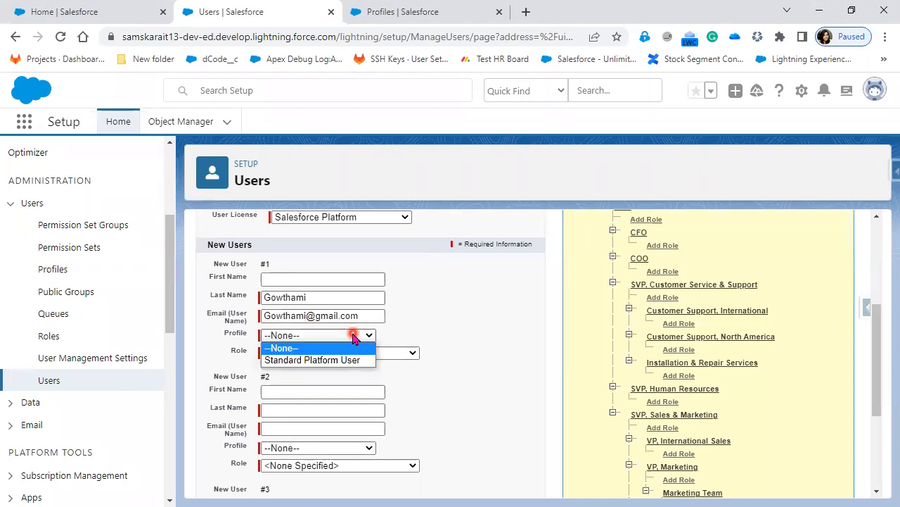
left_click(346, 360)
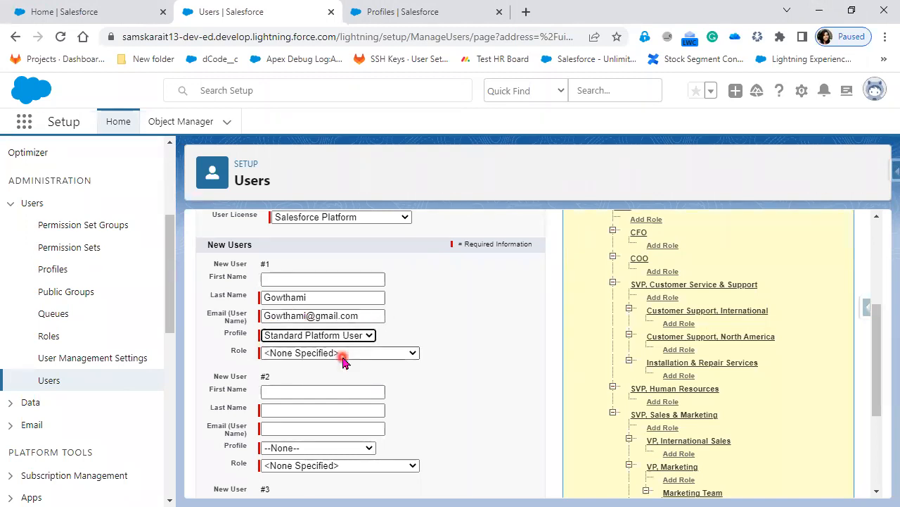
left_click(350, 354)
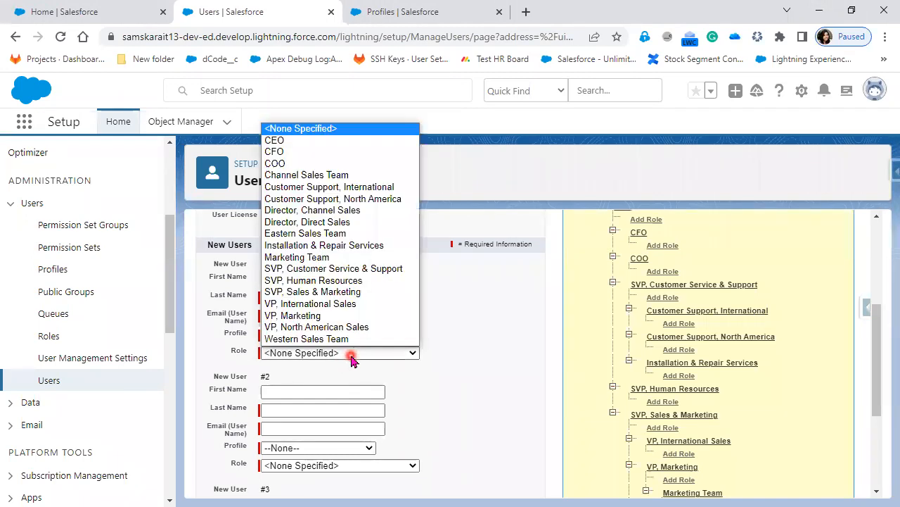
left_click(451, 392)
scroll(451, 392, "down", 1)
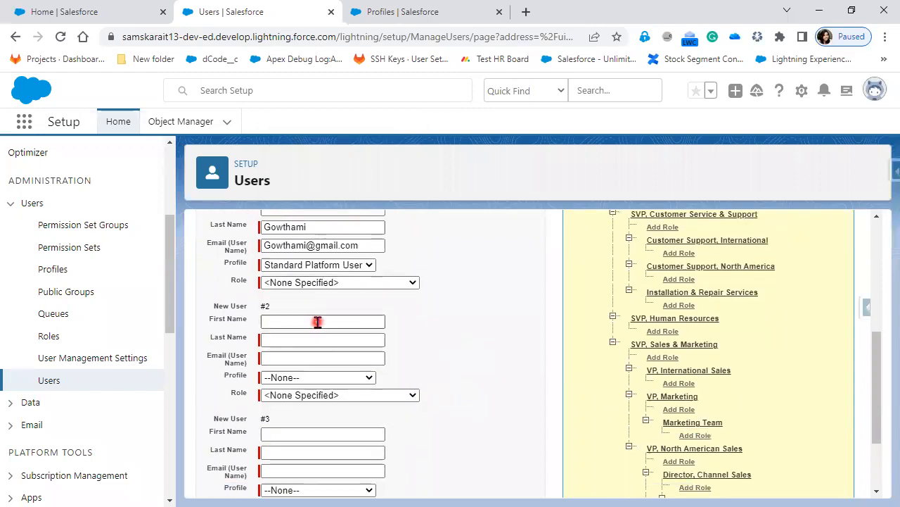
scroll(422, 328, "up", 1)
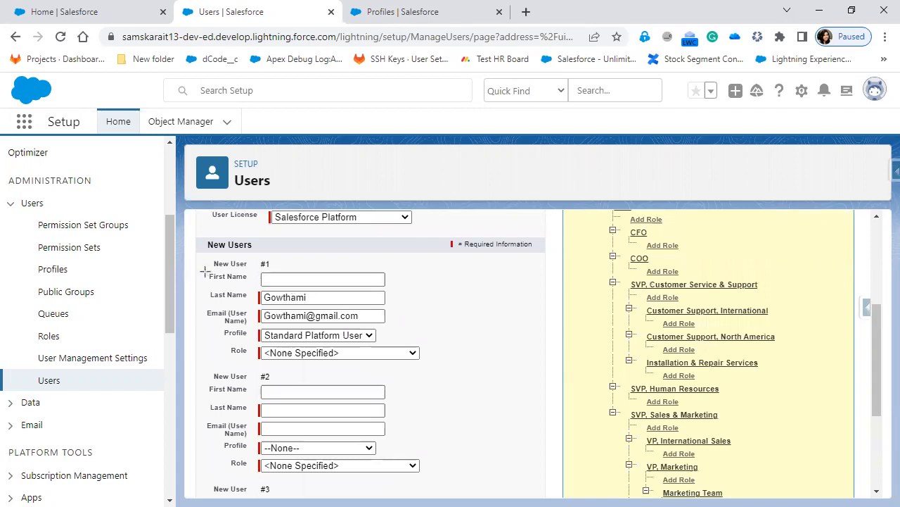
left_click_drag(199, 256, 437, 365)
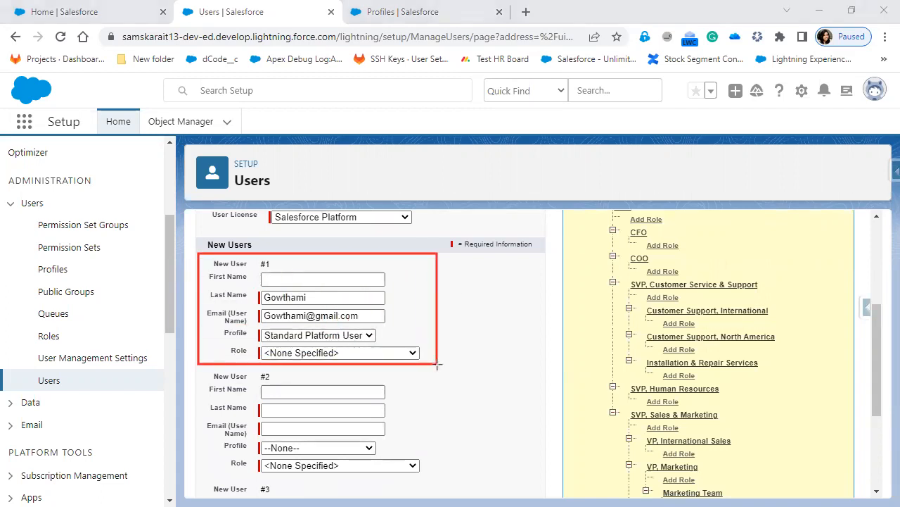
mouse_move(198, 367)
left_mouse_down()
mouse_move(298, 405)
mouse_move(435, 483)
left_mouse_up()
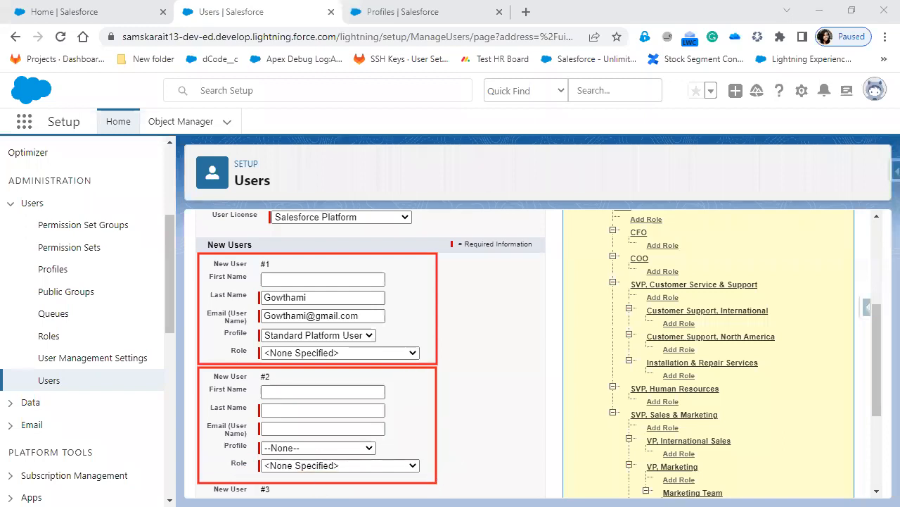
scroll(534, 407, "down", 3)
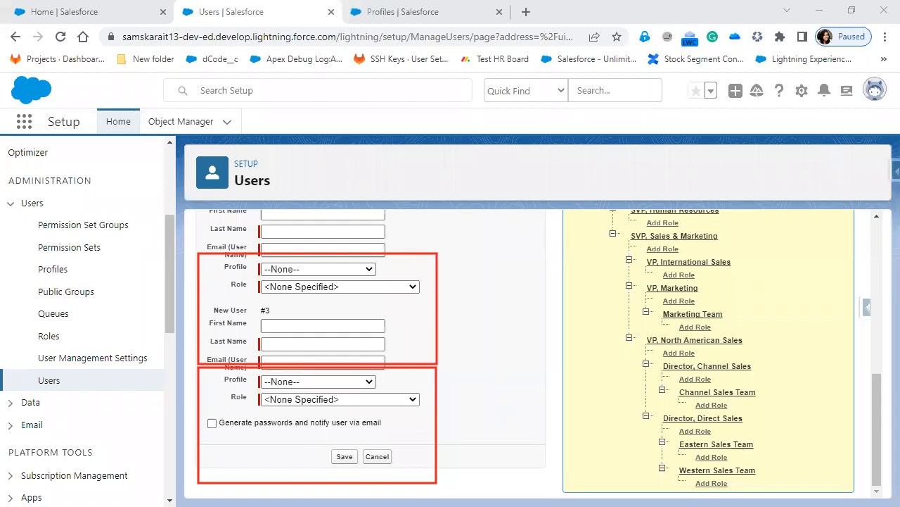
scroll(427, 402, "up", 3)
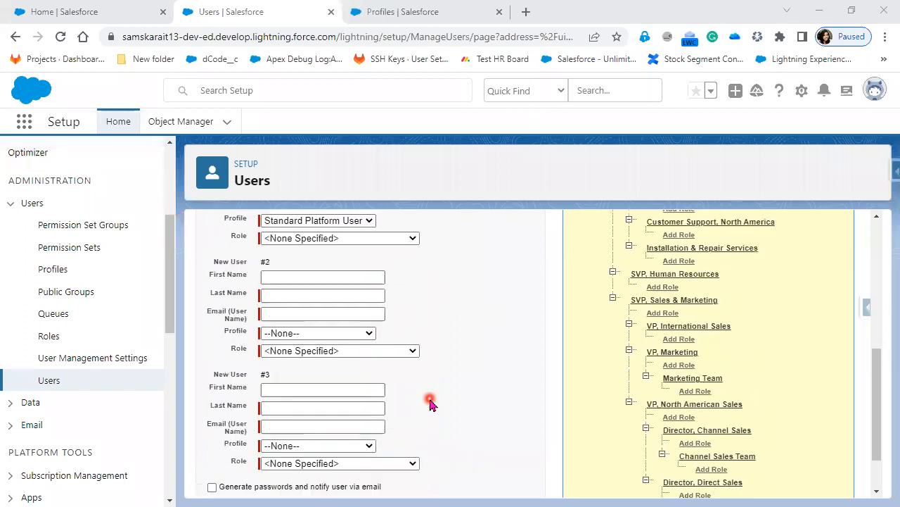
scroll(422, 398, "down", 2)
left_click(277, 282)
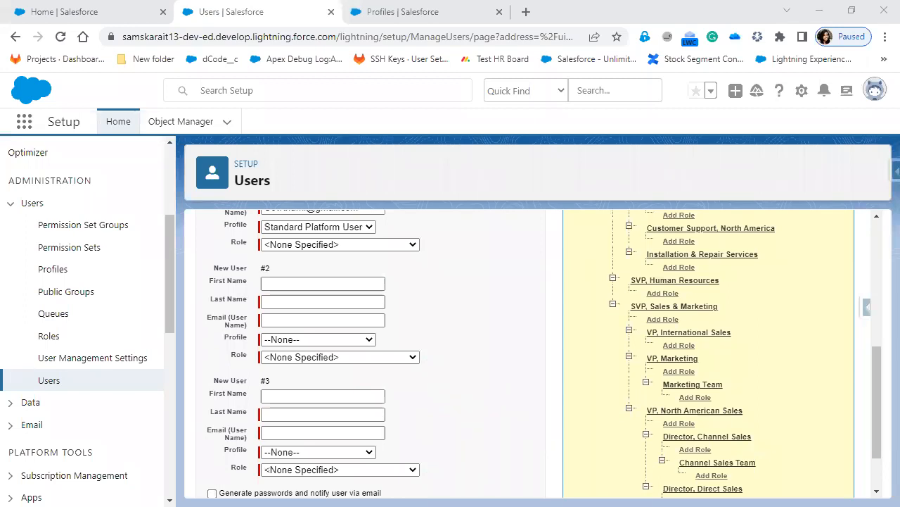
Fill in User #2's last name and assign the Standard Platform User profile
left_click(378, 278)
left_click(301, 301)
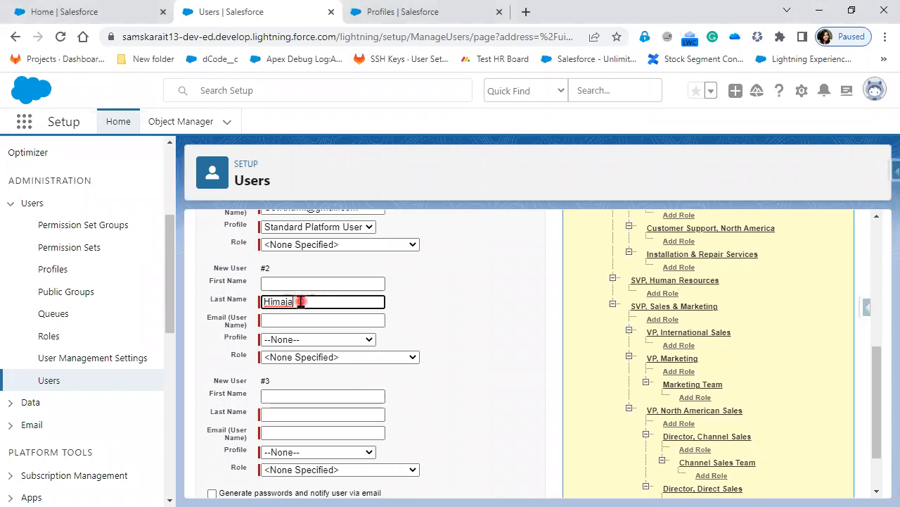
left_click(281, 321)
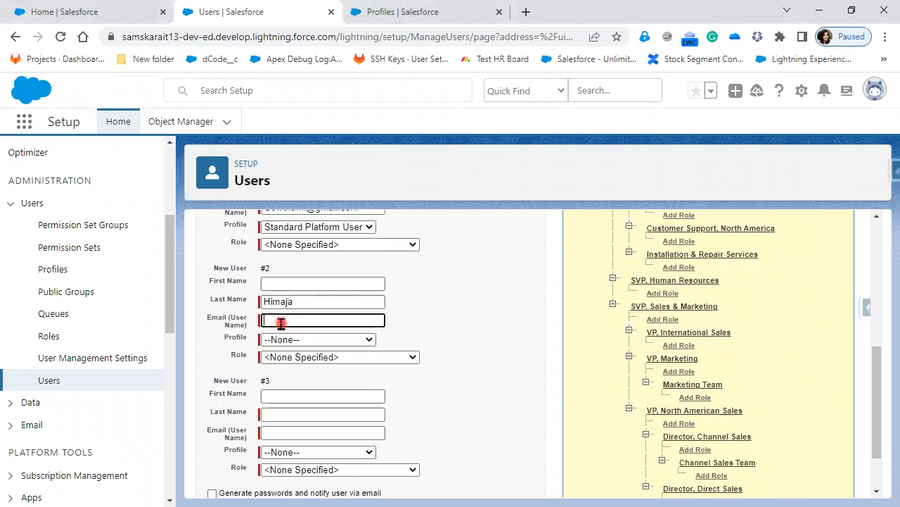
left_click(306, 340)
left_click(304, 361)
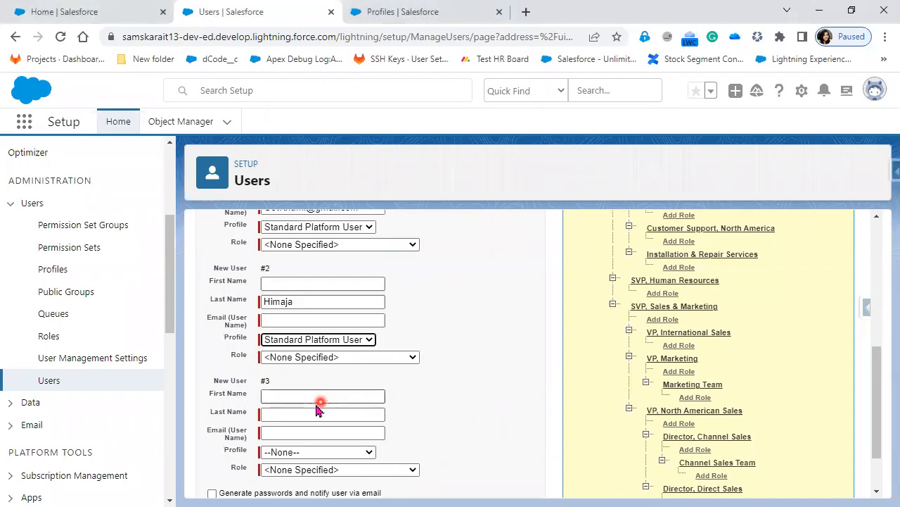
Enter User #3's first and last name and assign the Standard Platform User profile
left_click(297, 394)
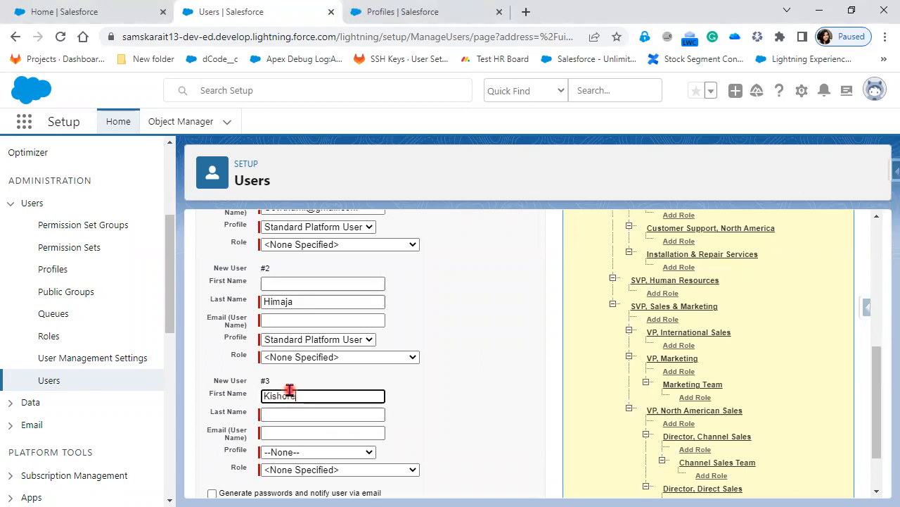
key("Tab")
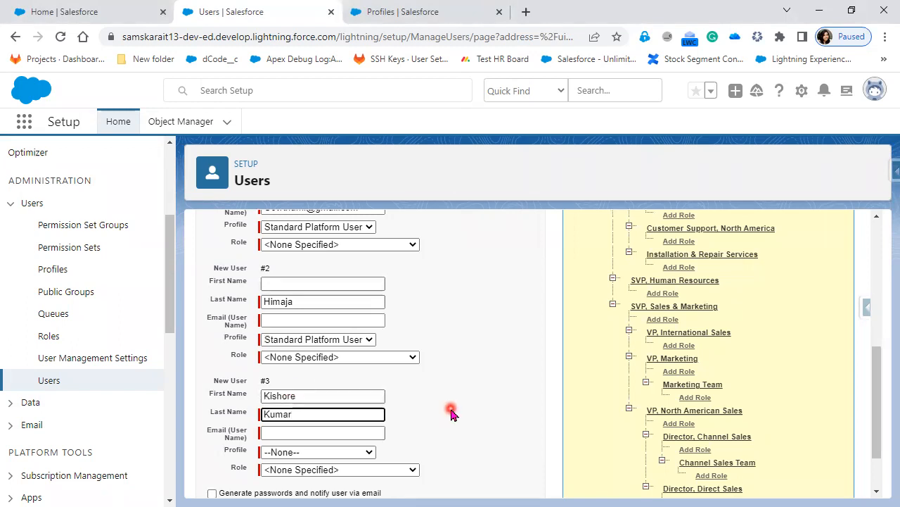
scroll(450, 414, "down", 1)
left_click(345, 381)
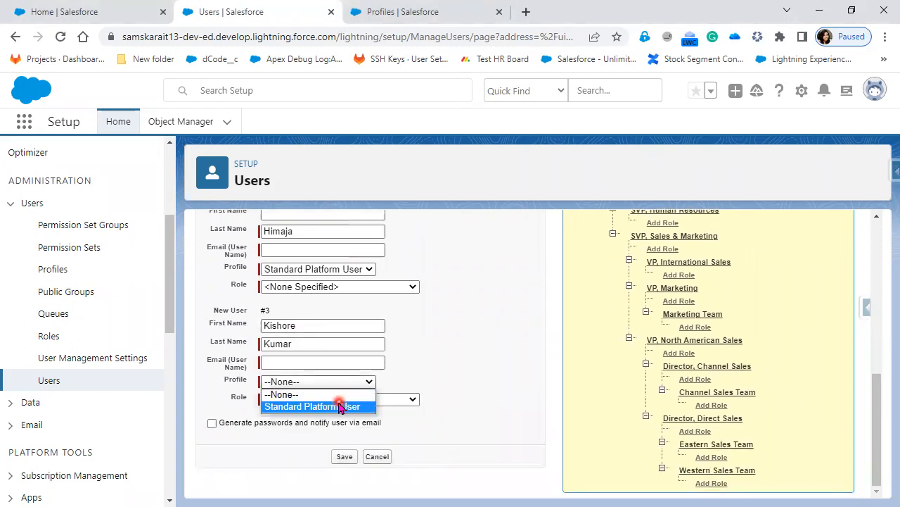
left_click(338, 406)
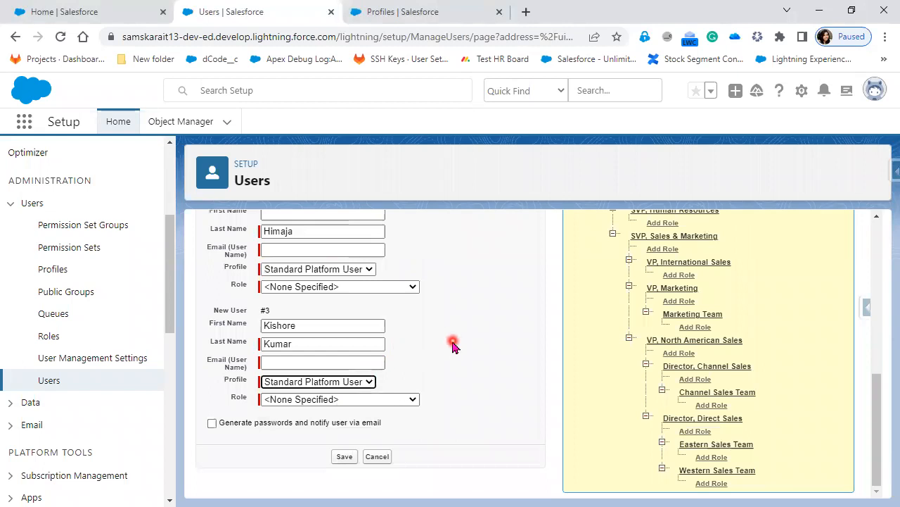
scroll(452, 343, "up", 1)
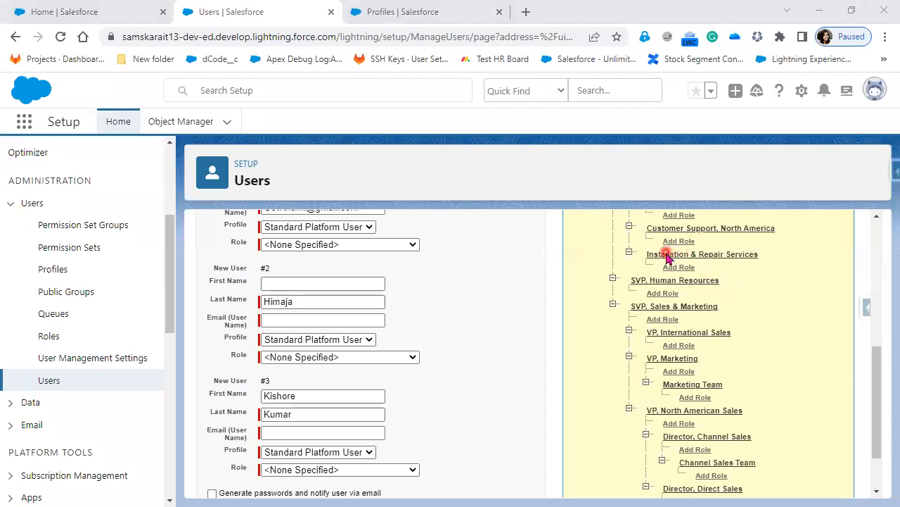
Paste e-mail addresses into the Email fields of Users #3 and #2
left_click(287, 434)
key("ctrl+v")
left_click(684, 205)
left_click(289, 320)
key("ctrl+v")
scroll(483, 314, "up", 1)
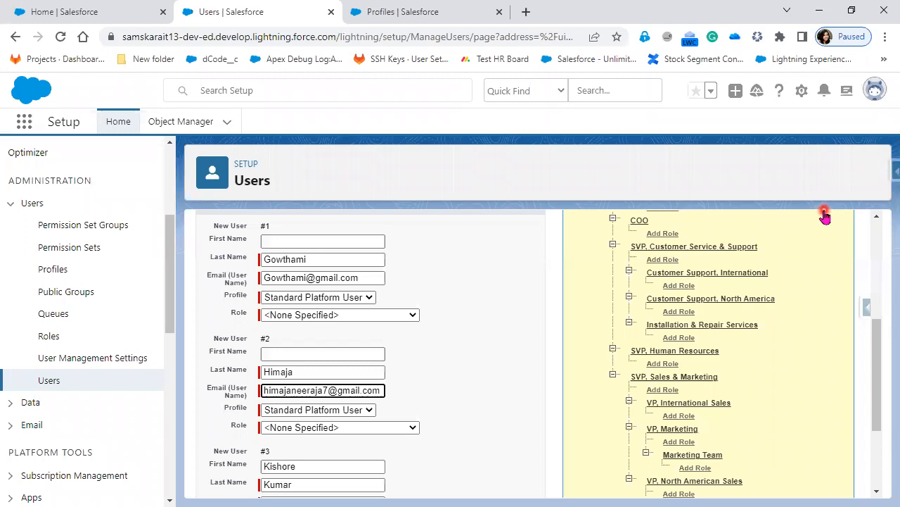
Replace User #1's e-mail with the address pasted from User #2
left_click(673, 207)
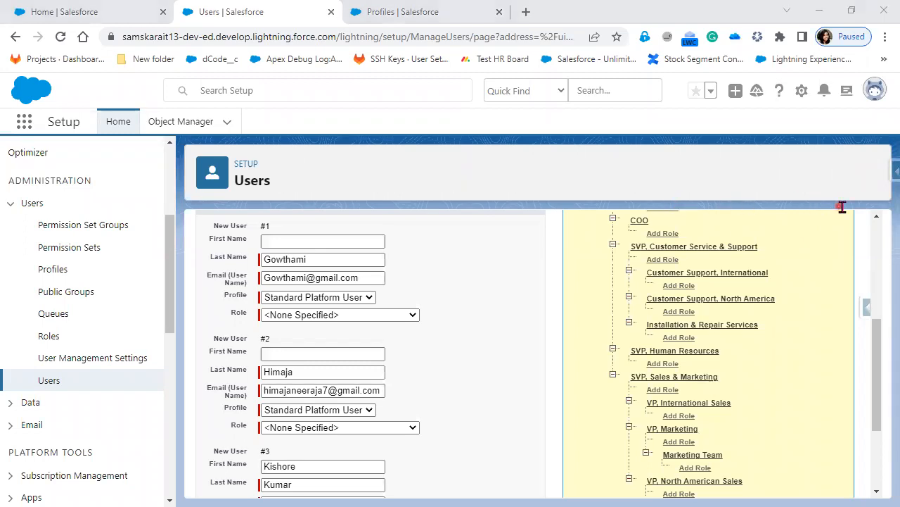
triple_click(345, 279)
key("ctrl+v")
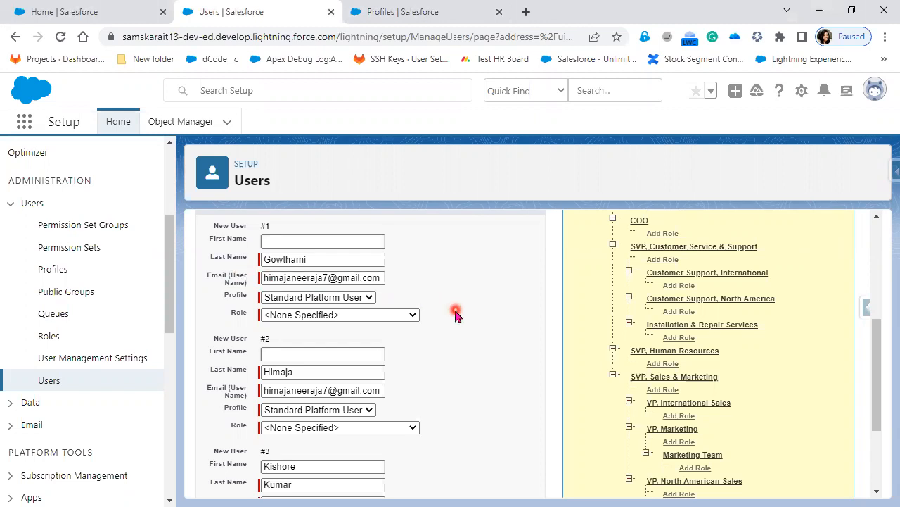
left_click(383, 279)
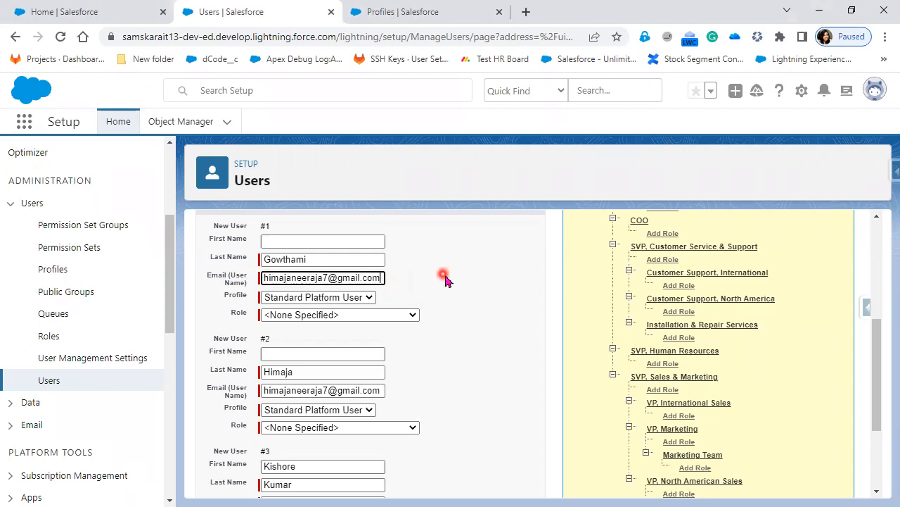
Check the three Email fields and tick 'Generate passwords and notify user via email'
left_click(801, 133)
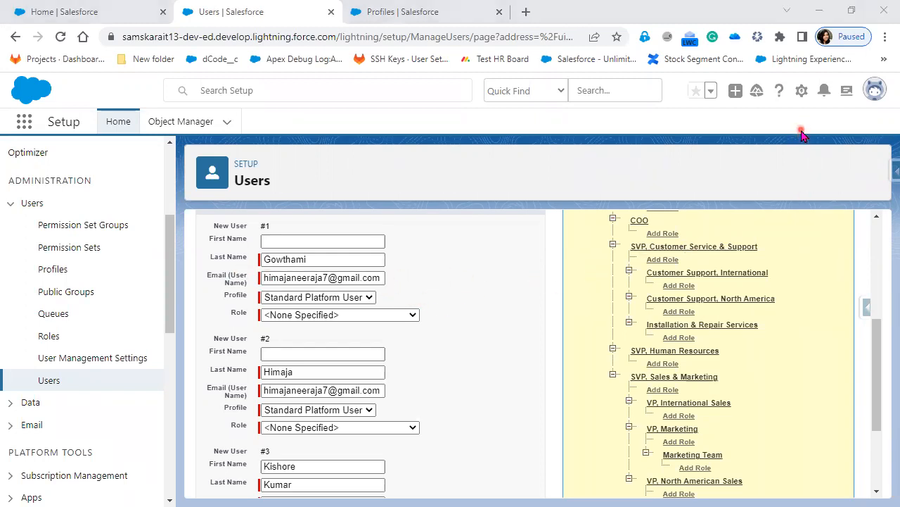
left_click(383, 391)
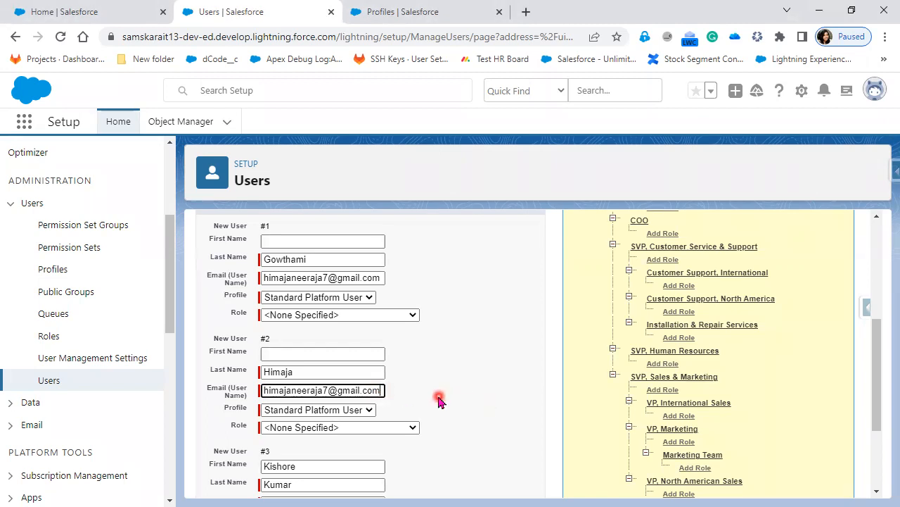
scroll(436, 398, "down", 2)
left_click(382, 361)
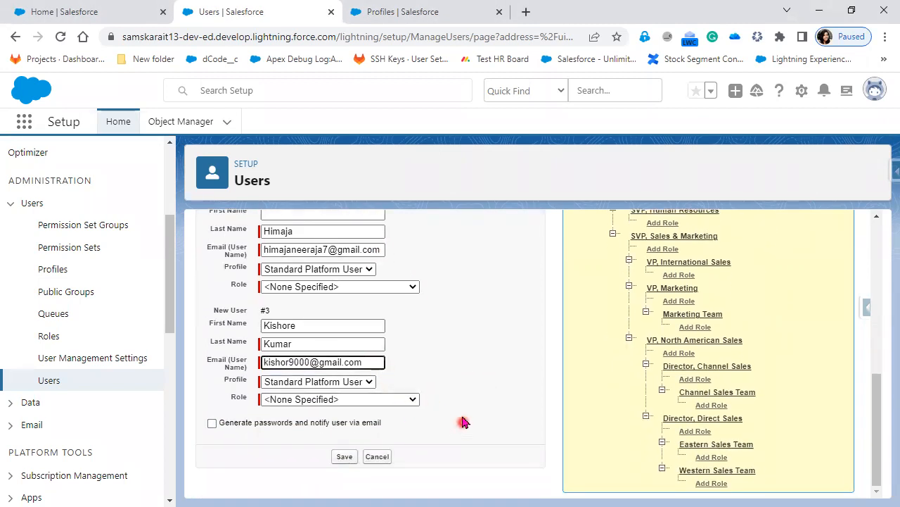
left_click(251, 422)
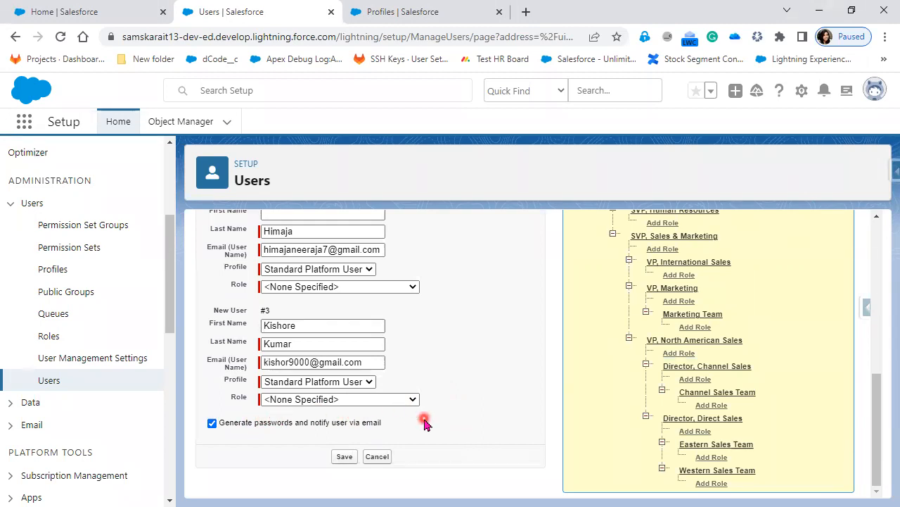
Save the users, then append .dev to each Email field after duplicate-username errors
left_click(342, 459)
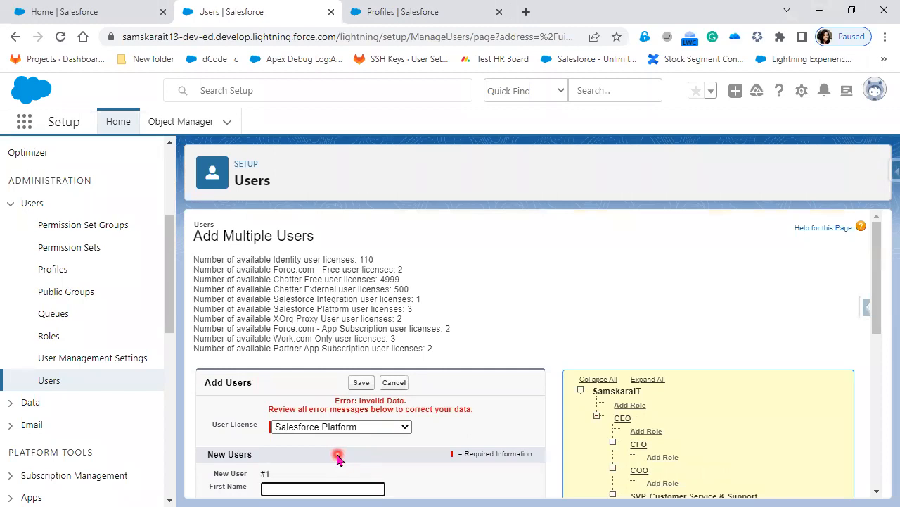
scroll(336, 458, "down", 3)
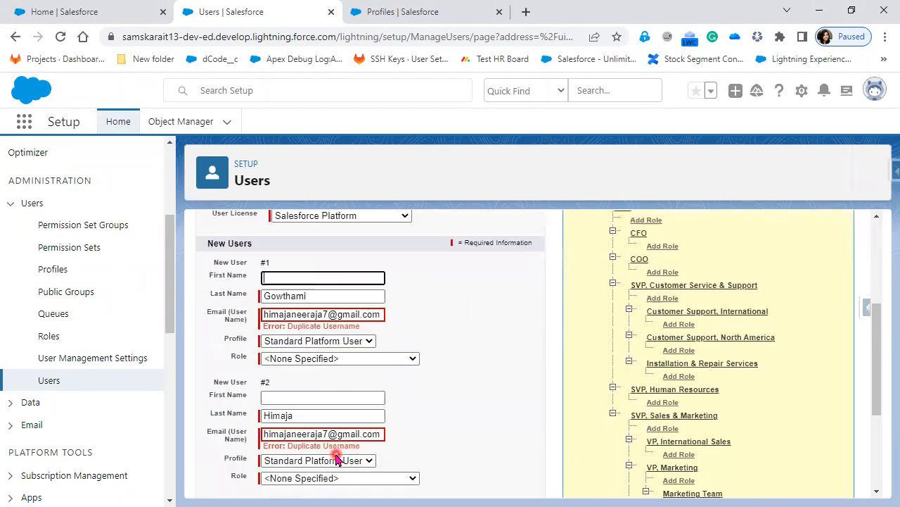
scroll(483, 382, "up", 2)
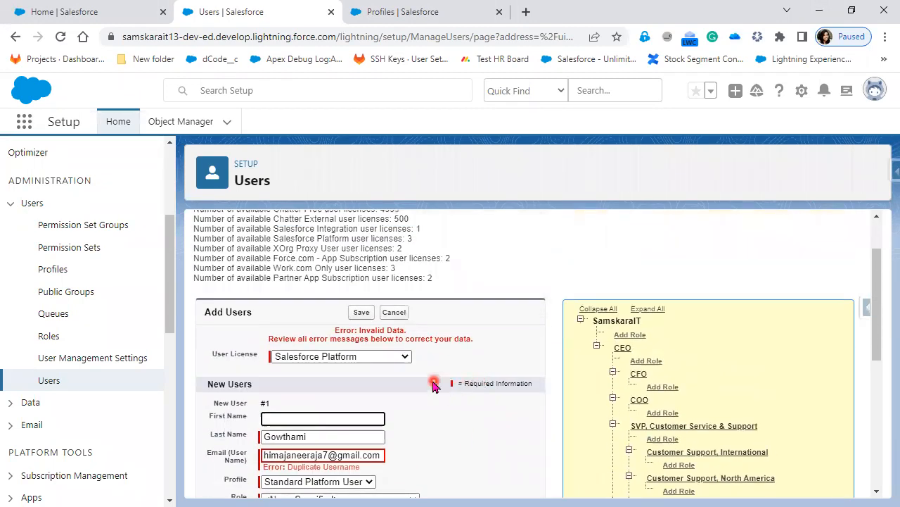
scroll(383, 492, "down", 1)
left_click(380, 387)
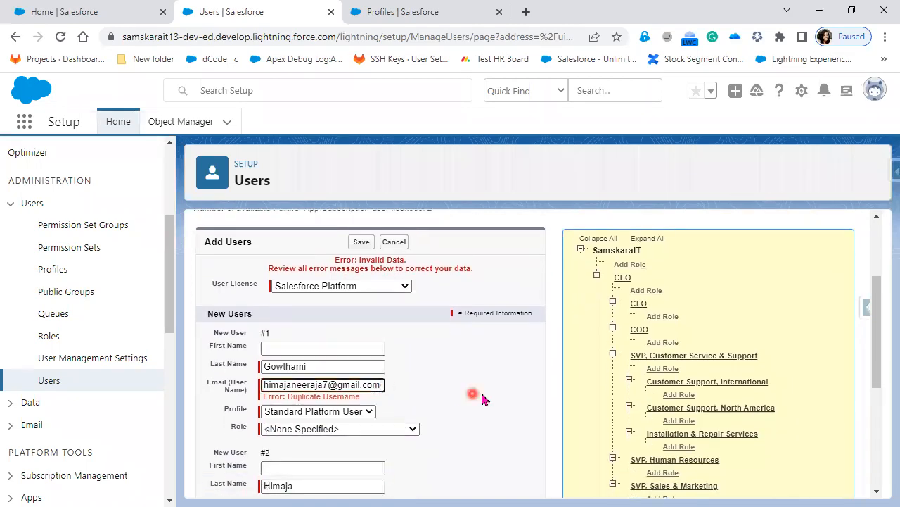
type(".dev")
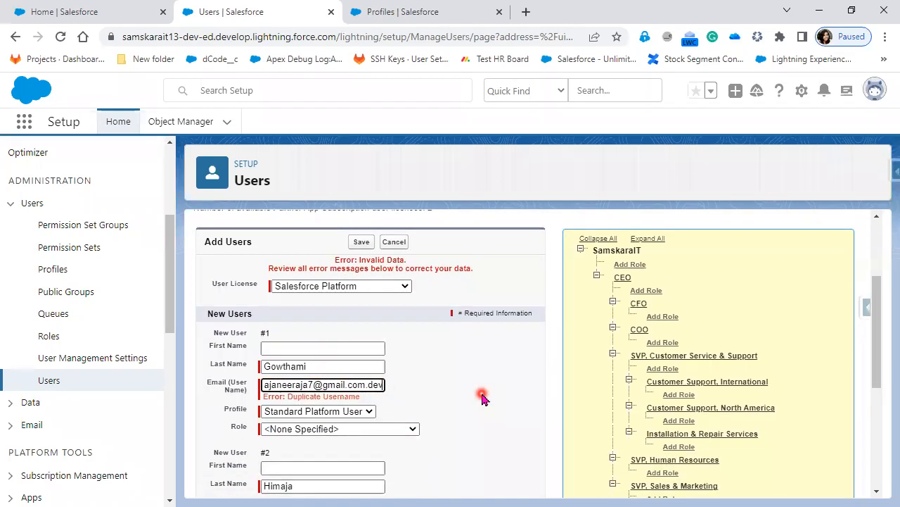
scroll(483, 399, "down", 2)
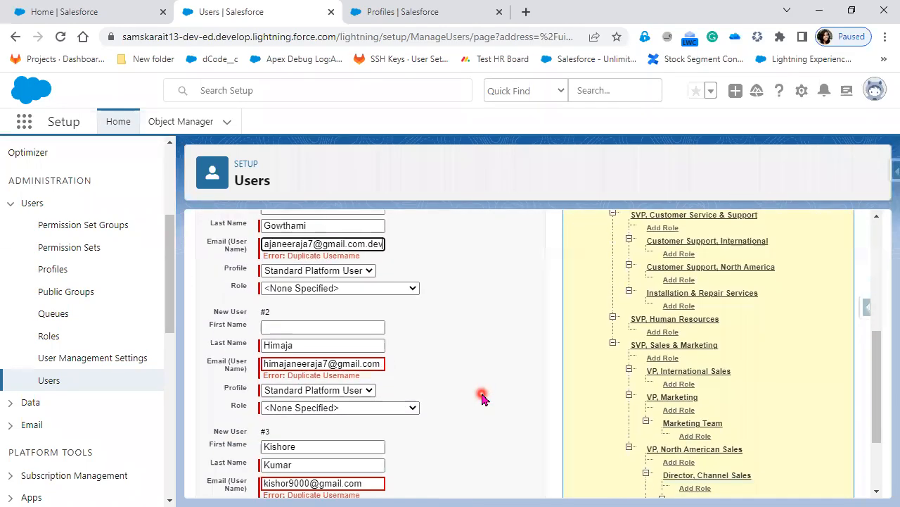
left_click(379, 363)
type(".de")
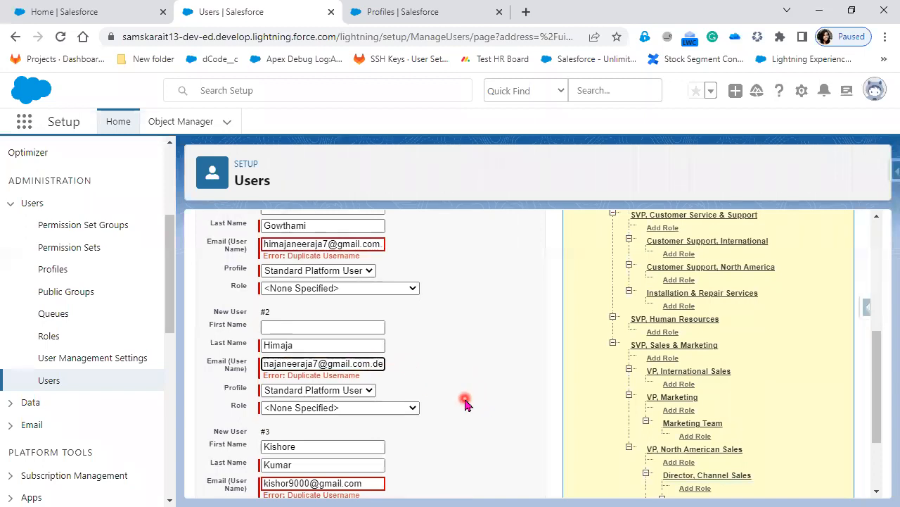
type("v")
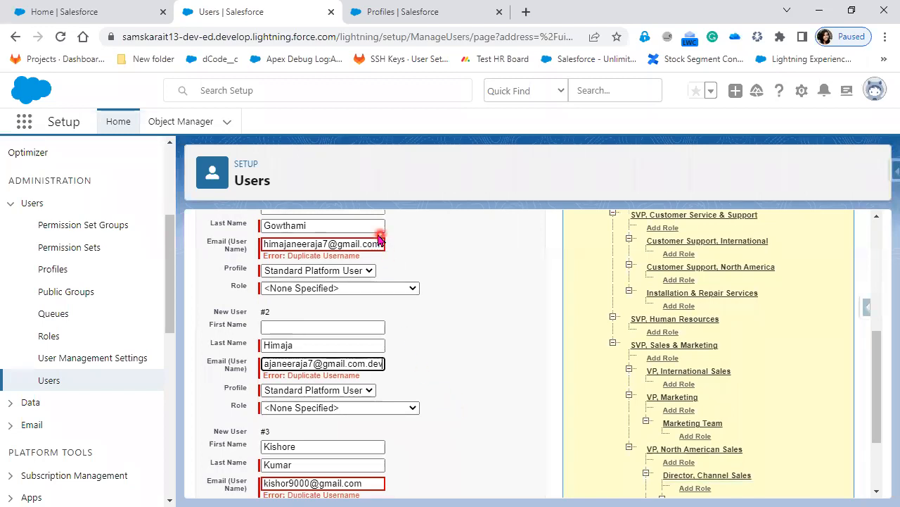
left_click_drag(368, 244, 418, 247)
scroll(418, 458, "down", 2)
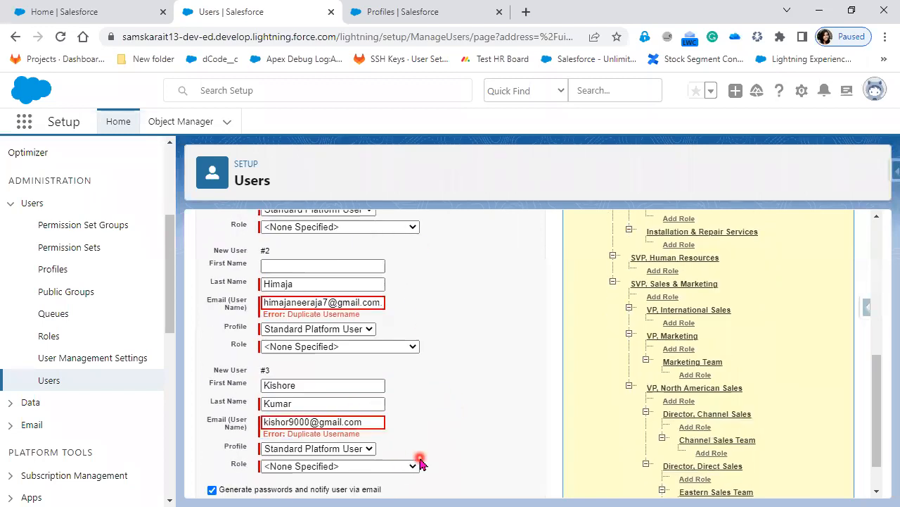
left_click(373, 377)
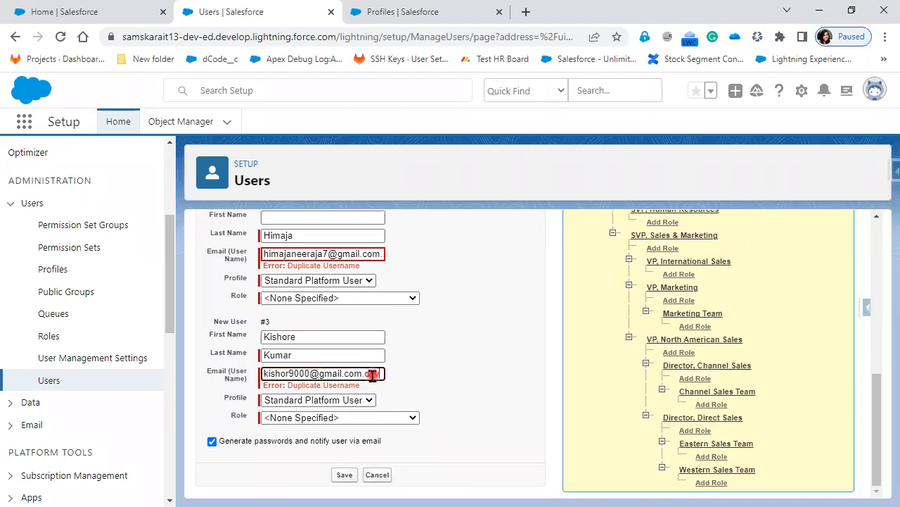
left_click(461, 405)
Resubmit, add 12 to User #2's e-mail to end in .dev12, and save again
left_click(345, 475)
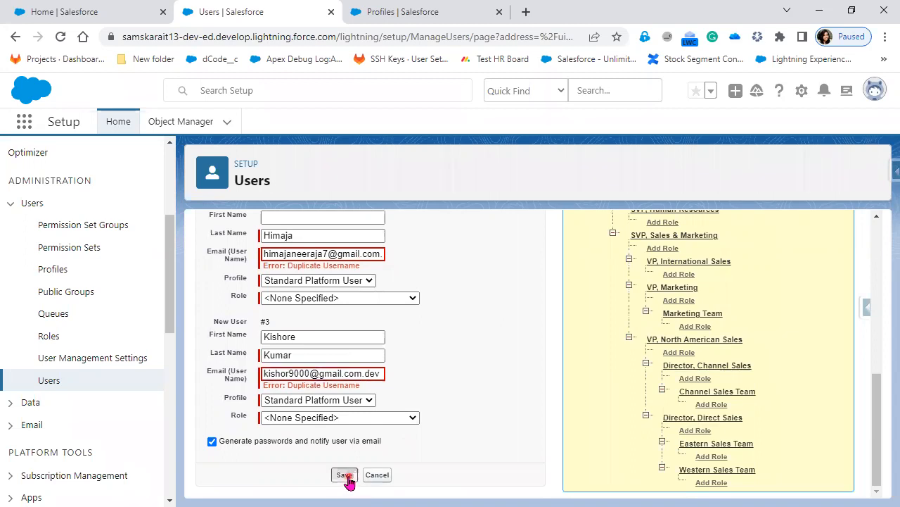
scroll(354, 421, "down", 4)
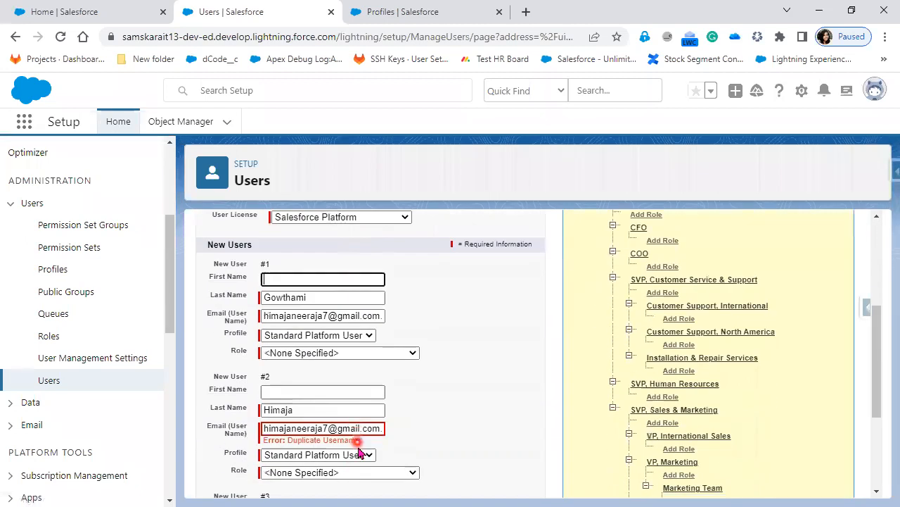
left_click_drag(430, 364, 471, 365)
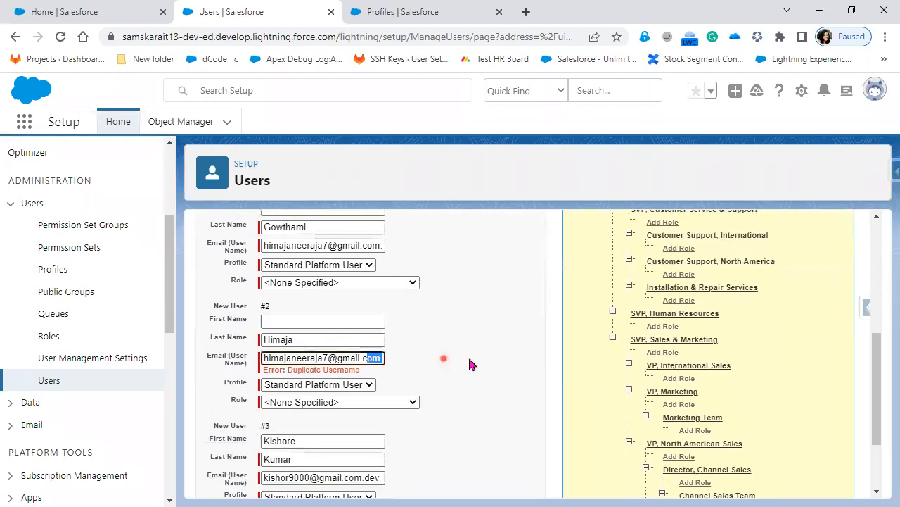
key("Right")
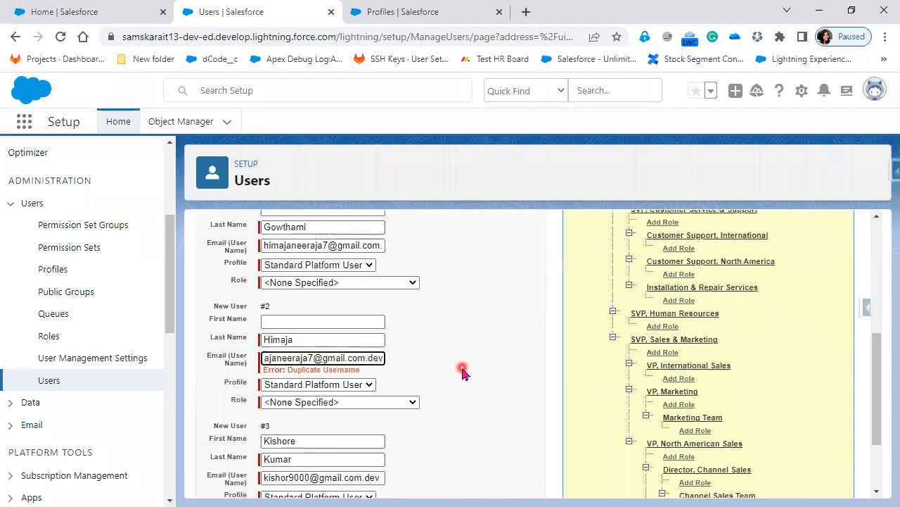
type("12")
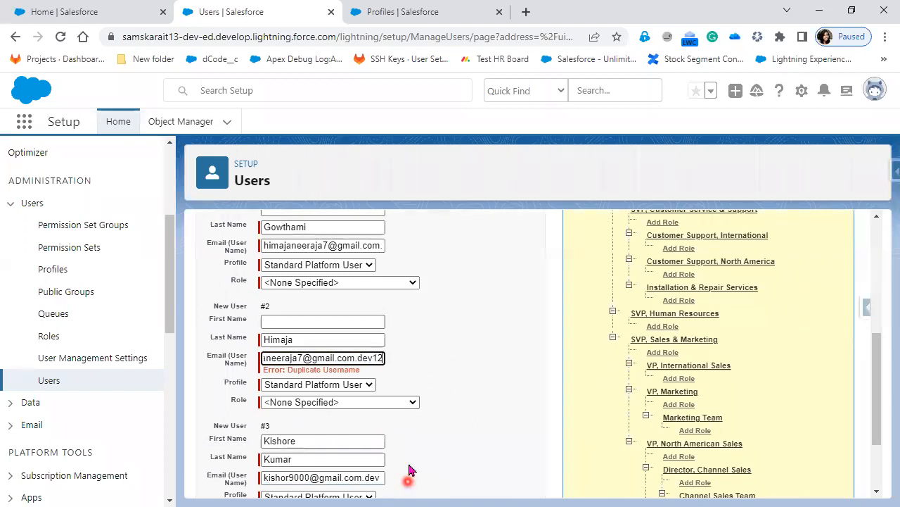
scroll(410, 468, "down", 2)
left_click(345, 468)
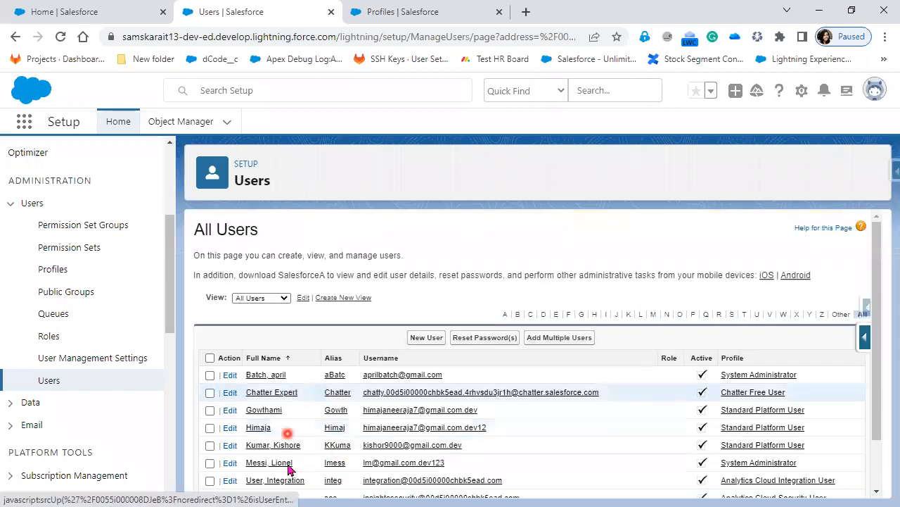
Highlight the first new user's row, then sort All Users by Profile
scroll(288, 464, "down", 1)
left_click_drag(241, 352, 834, 384)
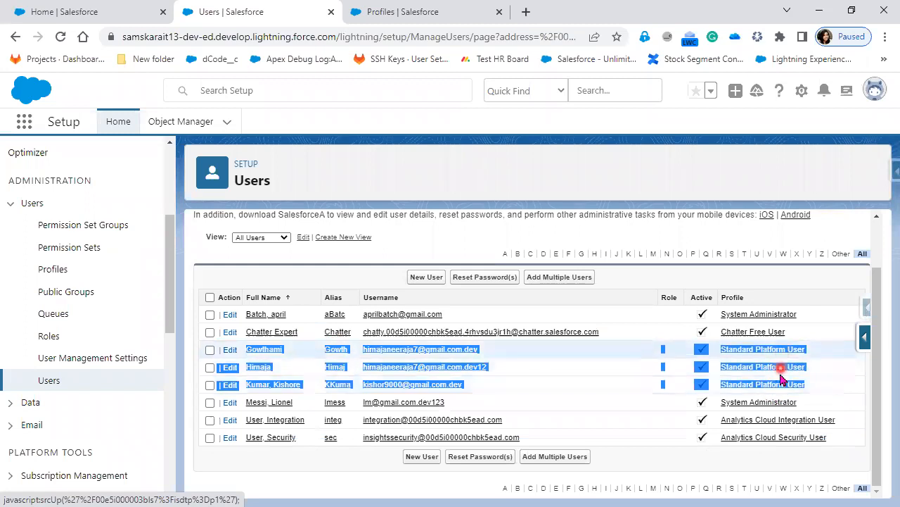
left_click(732, 300)
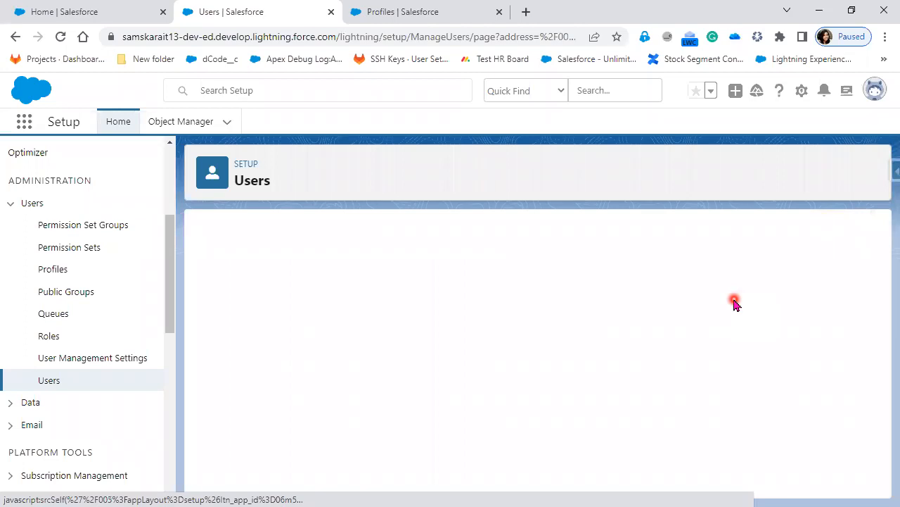
Highlight the System Administrator, new Standard Platform User and Analytics Cloud Security User rows
scroll(799, 458, "down", 1)
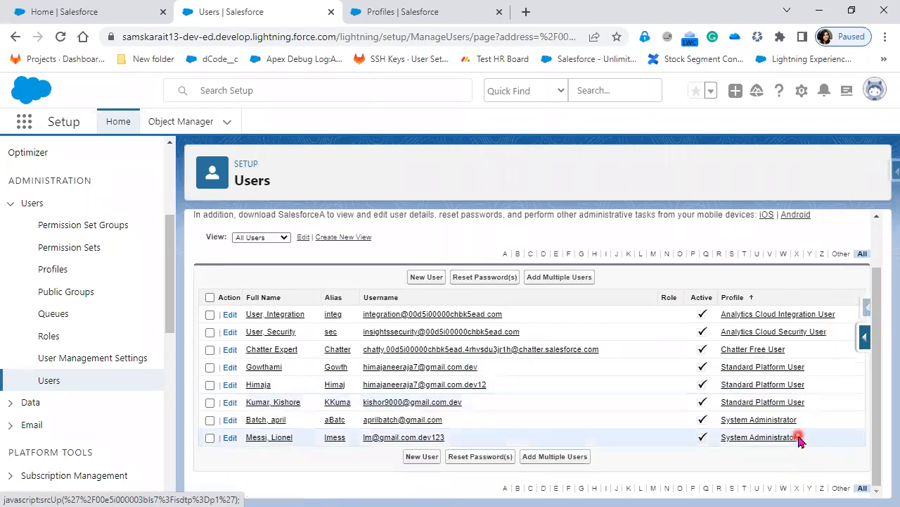
left_click_drag(802, 437, 218, 421)
left_click_drag(808, 403, 232, 346)
left_click_drag(833, 332, 231, 333)
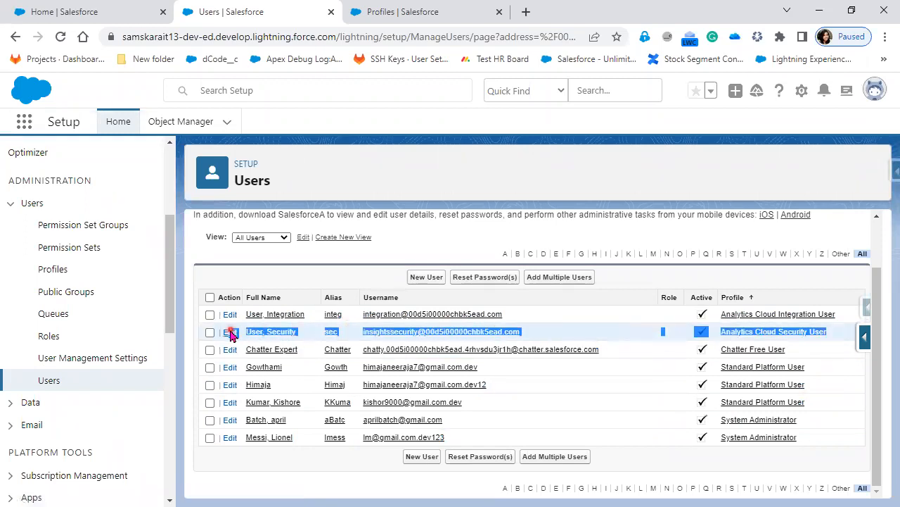
left_click_drag(848, 313, 238, 314)
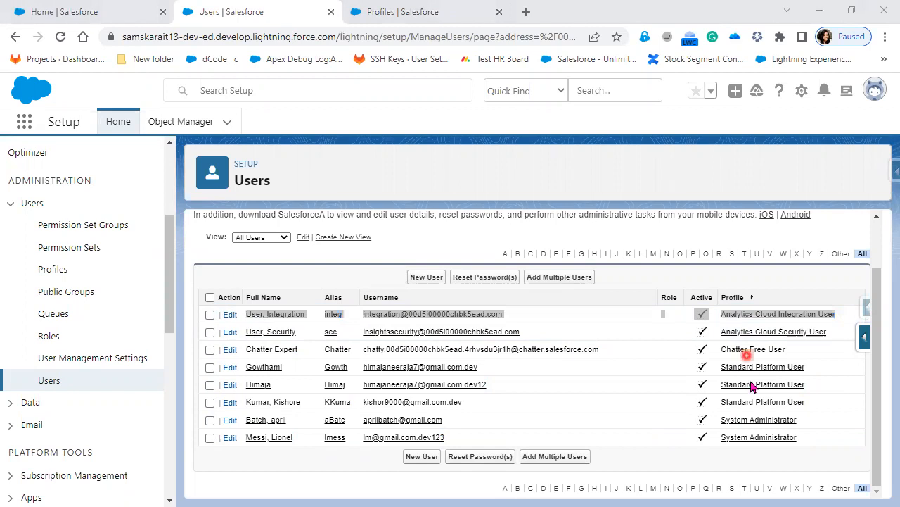
left_click(755, 296)
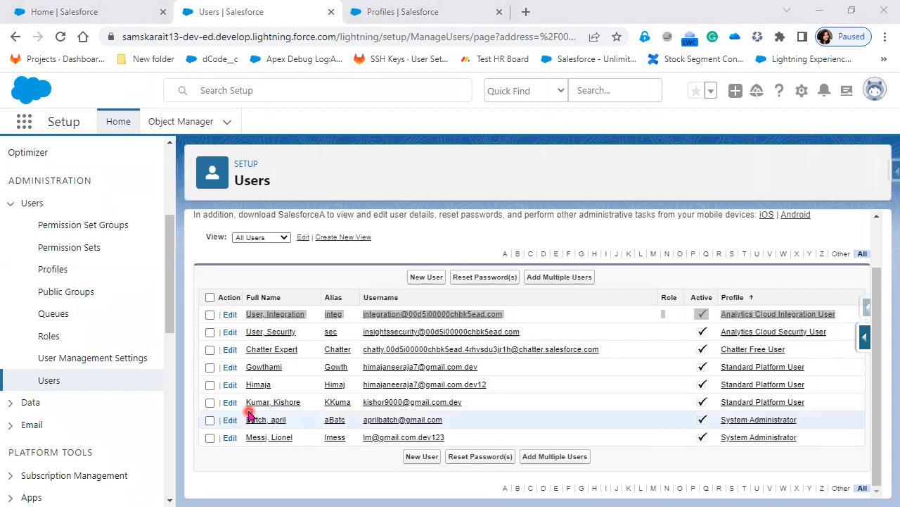
Open the first new user's detail page in edit mode and select its email and username
left_click(263, 367)
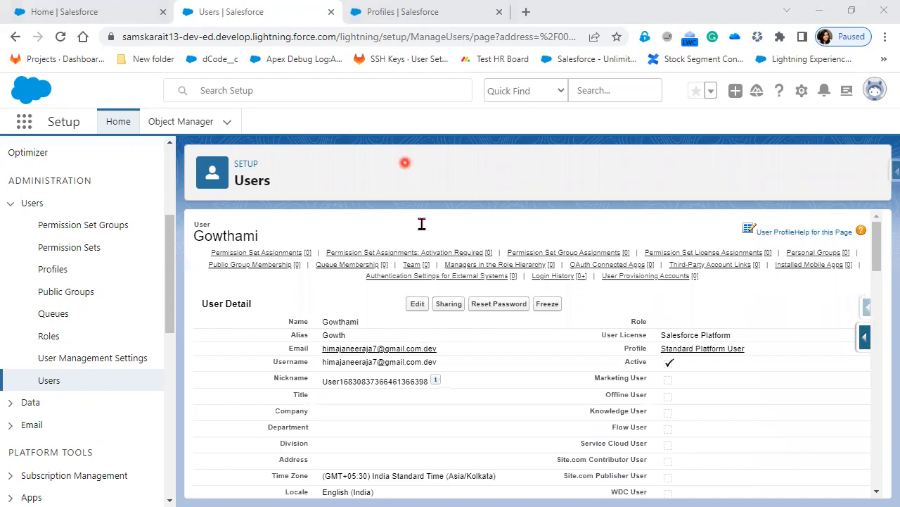
left_click(414, 307)
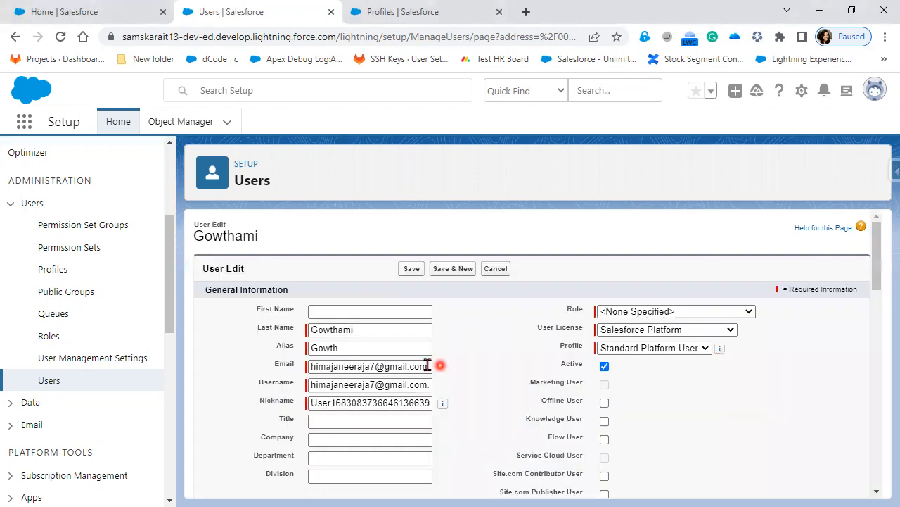
left_click(429, 366)
key("ctrl+a")
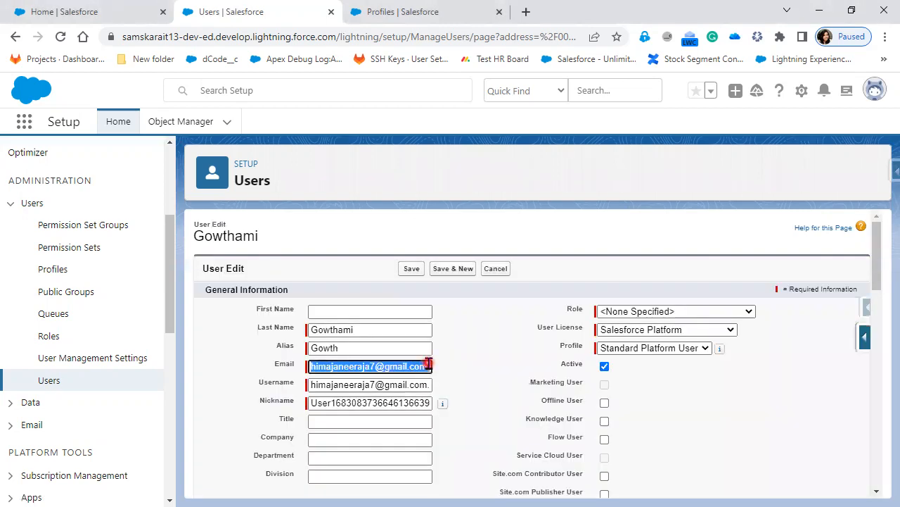
left_click(440, 385)
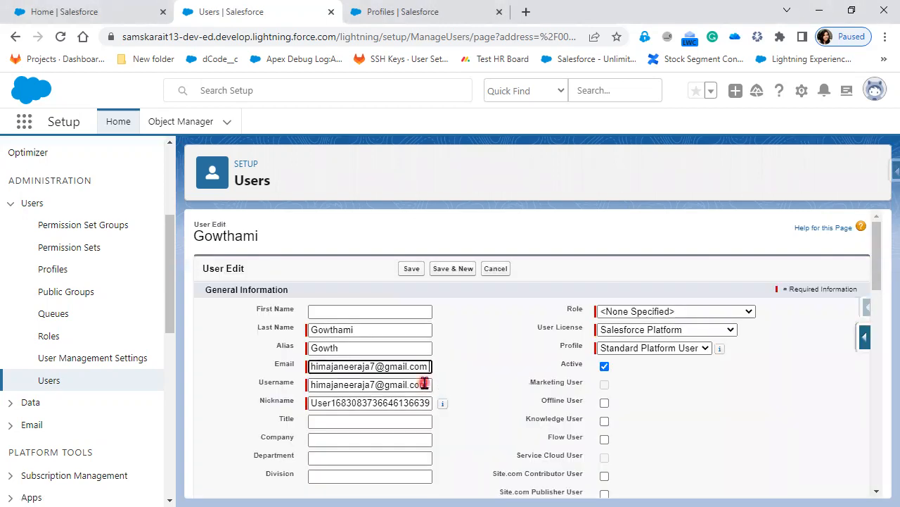
left_click(211, 380)
left_click(761, 210)
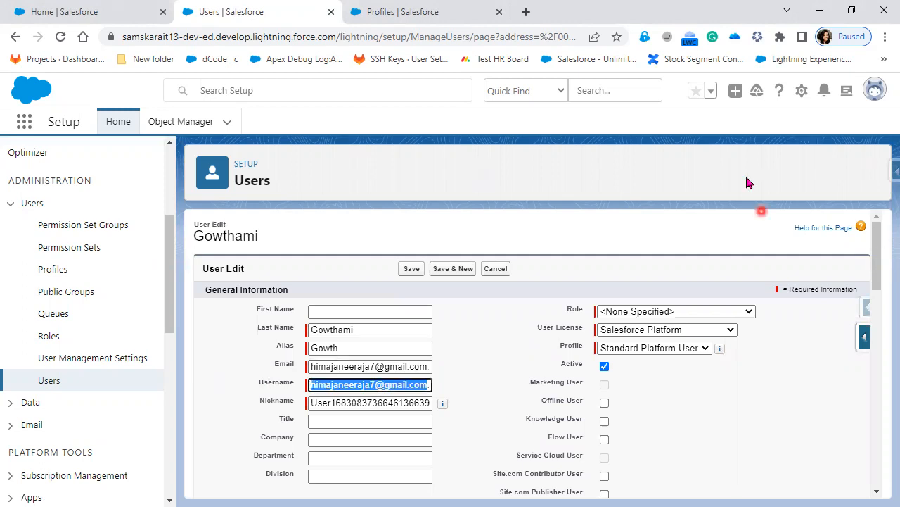
left_click(747, 174)
Paste the new address into Email and Username, save, and OK the verification prompt
left_click(388, 366)
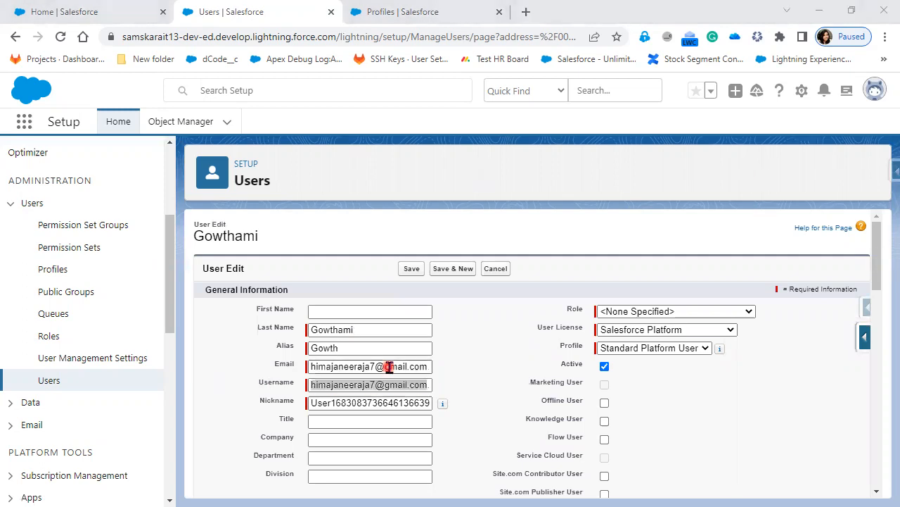
key("ctrl+a")
key("ctrl+v")
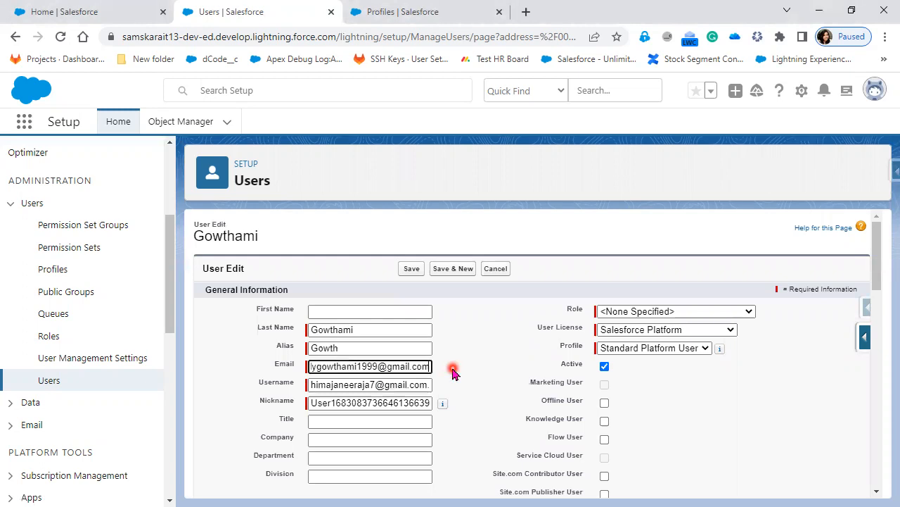
left_click(394, 384)
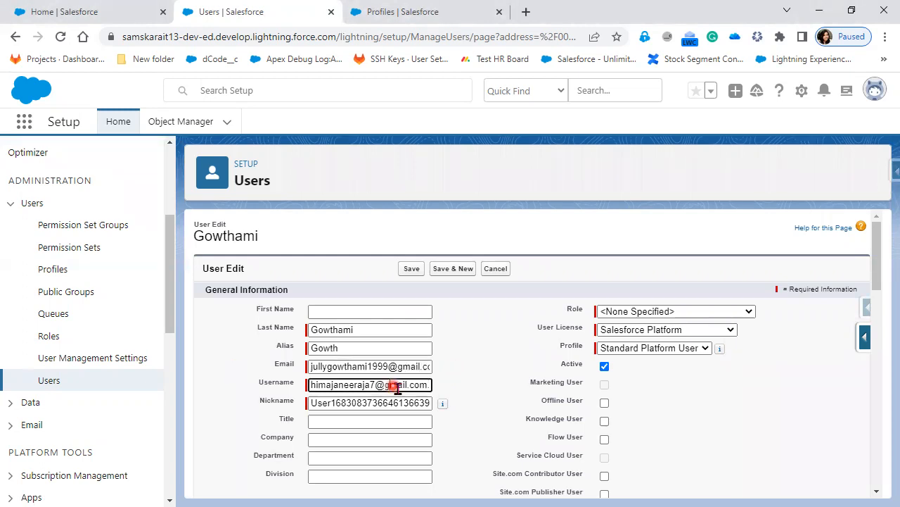
left_click_drag(420, 385, 252, 392)
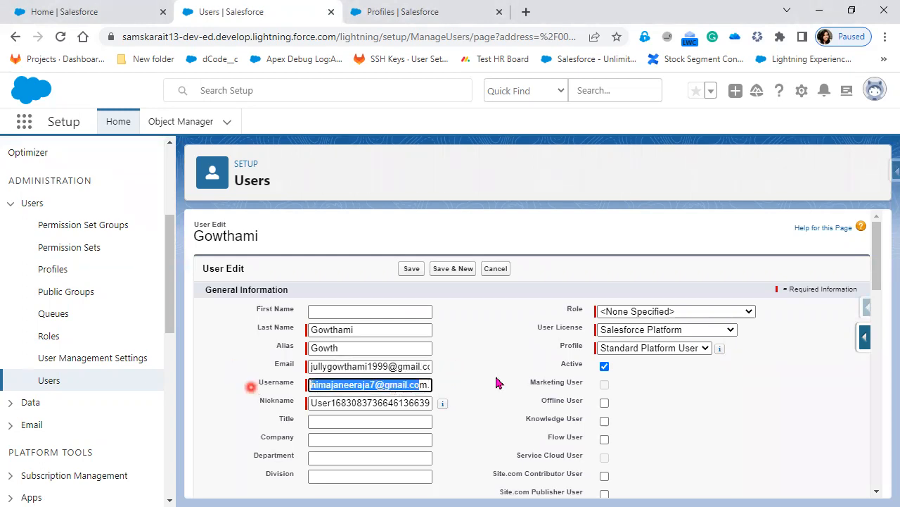
key("BackSpace")
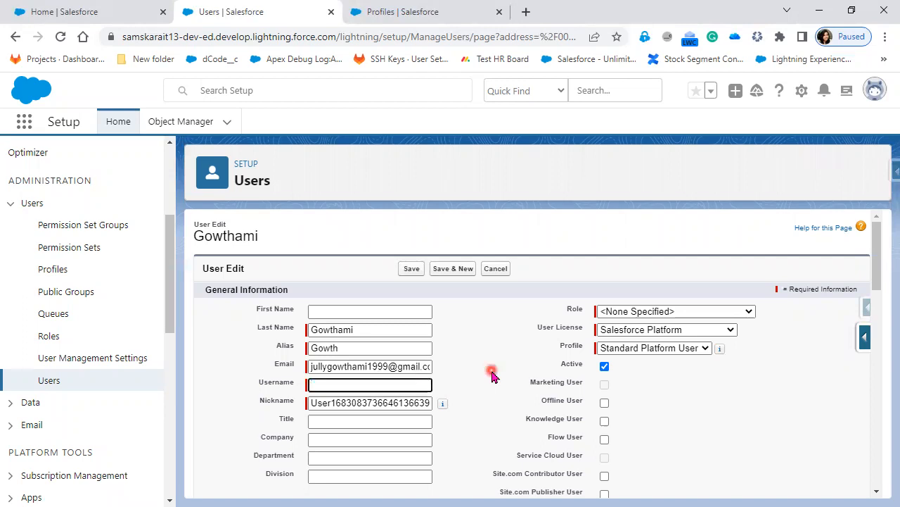
key("ctrl+v")
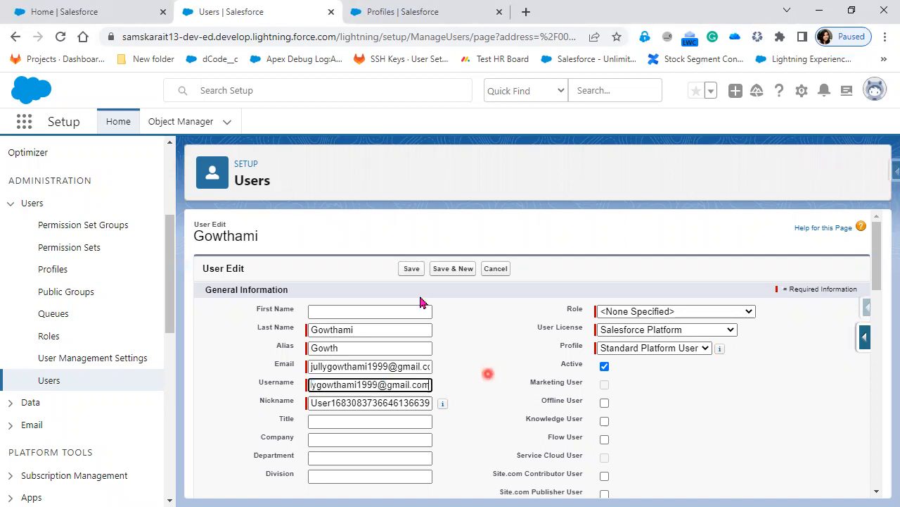
left_click(412, 269)
left_click(515, 208)
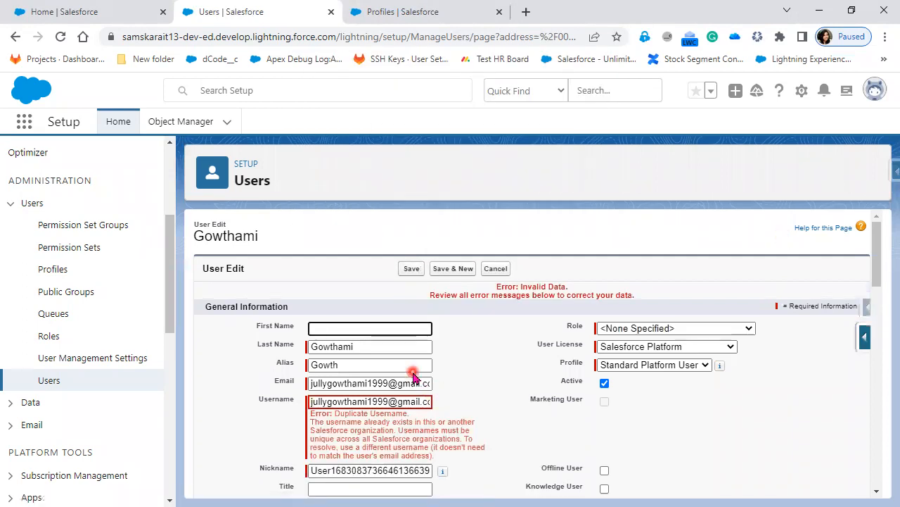
Add a .dev suffix to the username, save, and confirm the email verification
left_click_drag(398, 401, 474, 411)
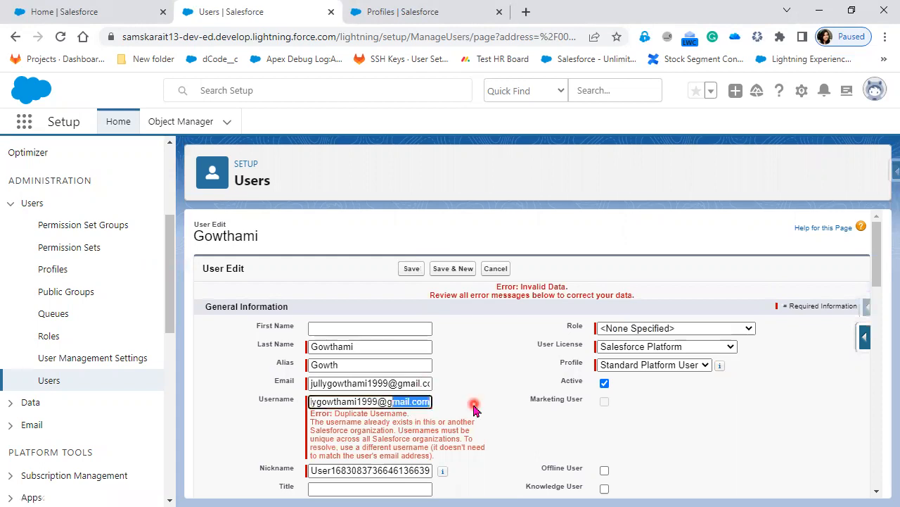
key("Right")
type(".s")
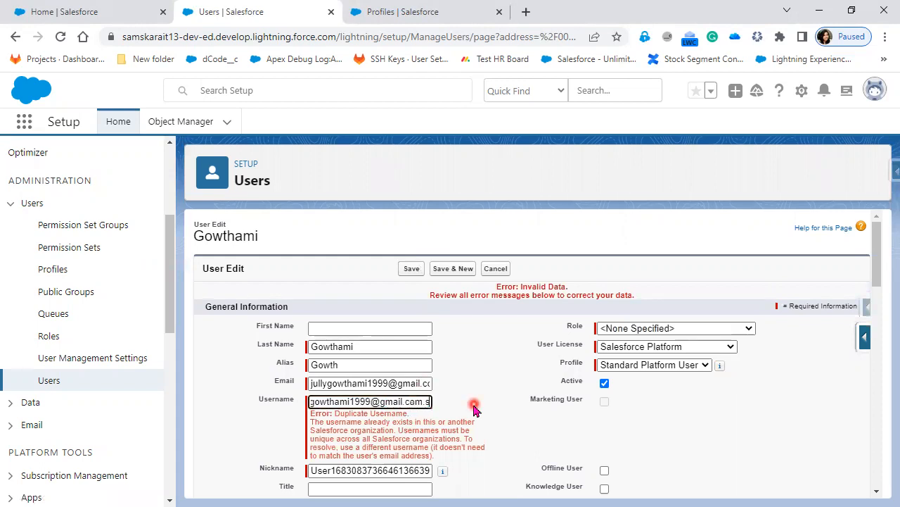
key("BackSpace")
key("BackSpace")
type(".dev")
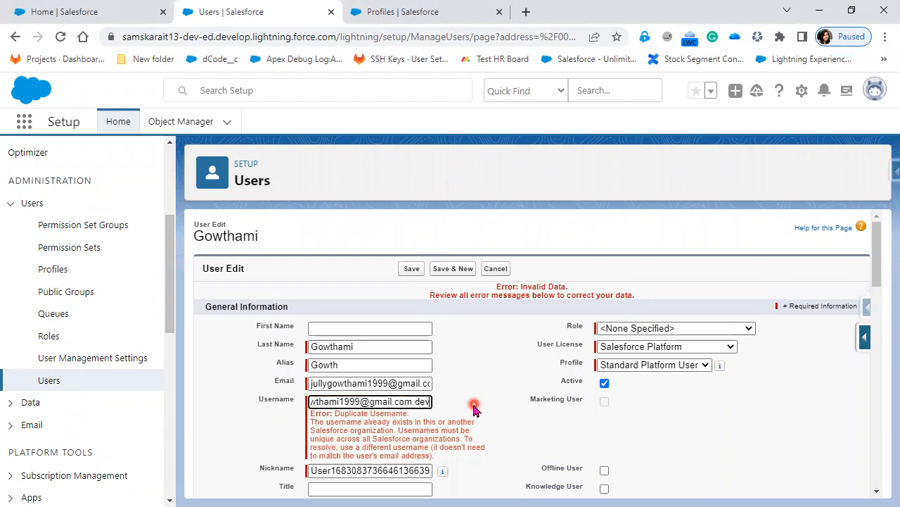
left_click(414, 268)
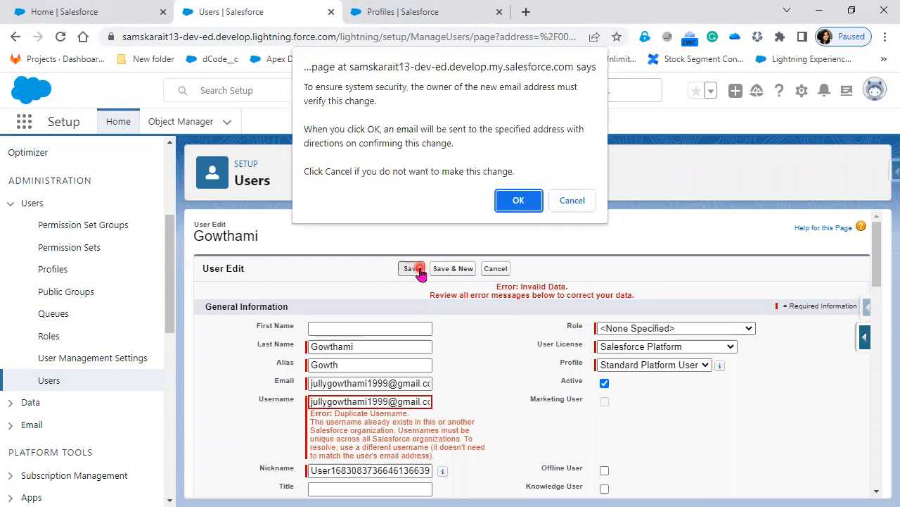
left_click(518, 200)
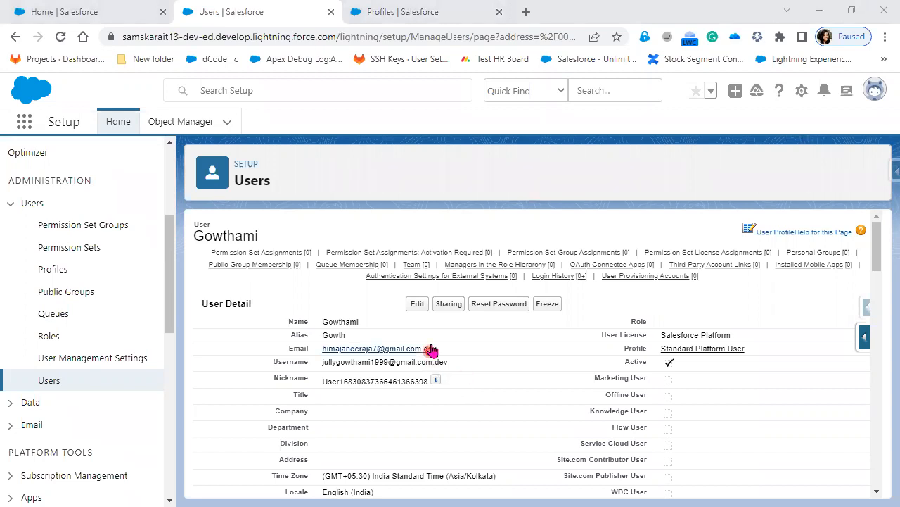
Leave the user's edit form and return to the All Users list
left_click(424, 303)
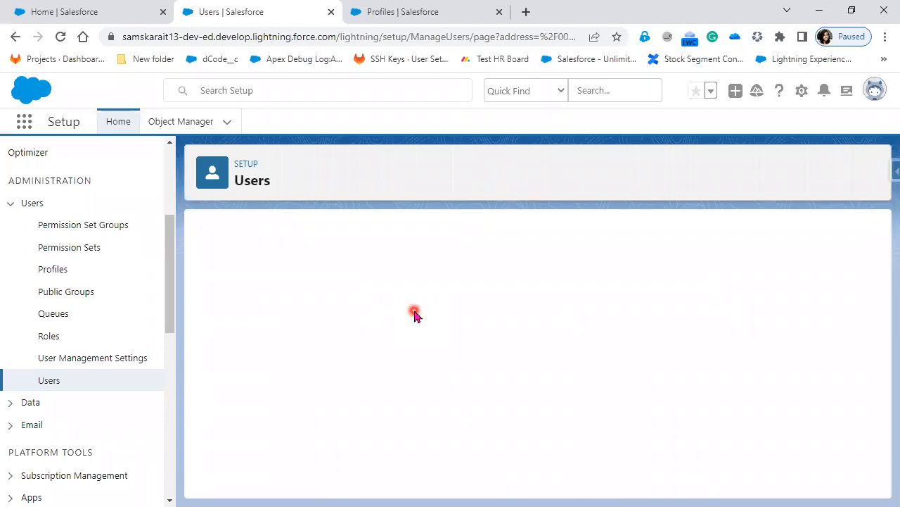
left_click(14, 38)
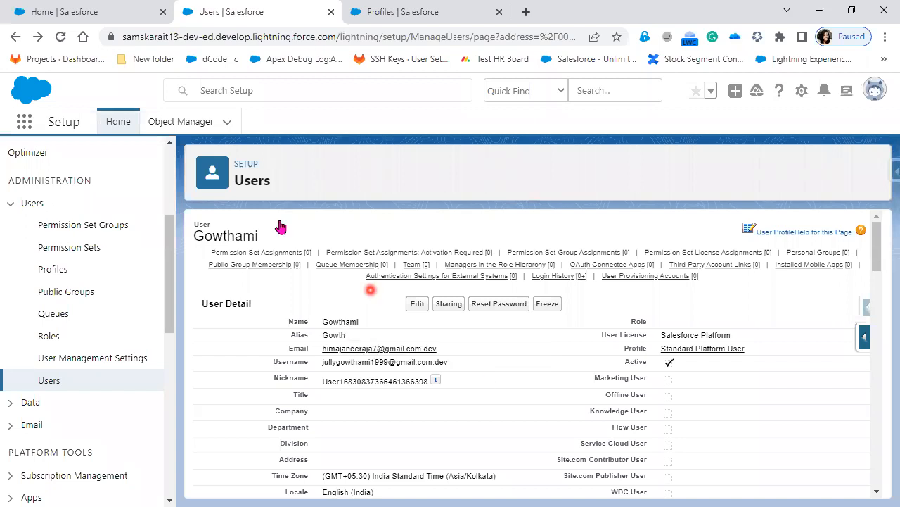
left_click(49, 384)
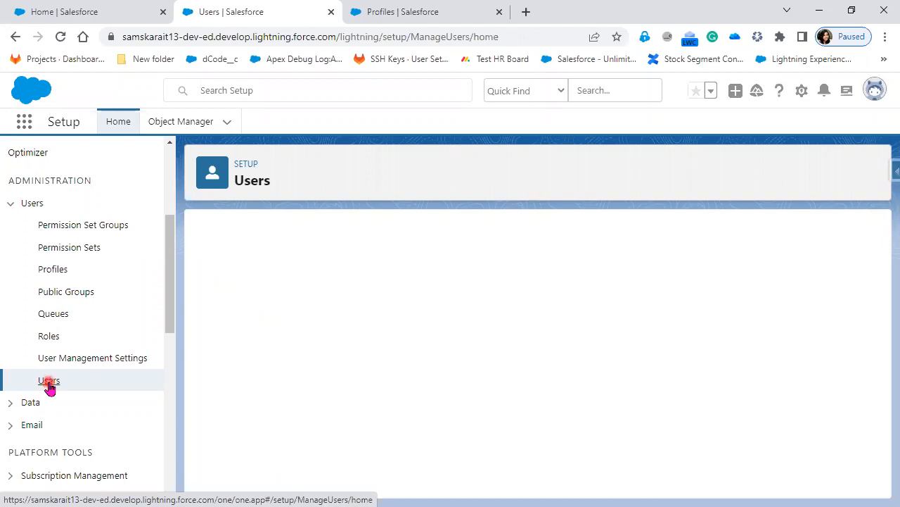
Switch to PowerPoint and bring up the Add Multiple Users slide
key("alt+Tab")
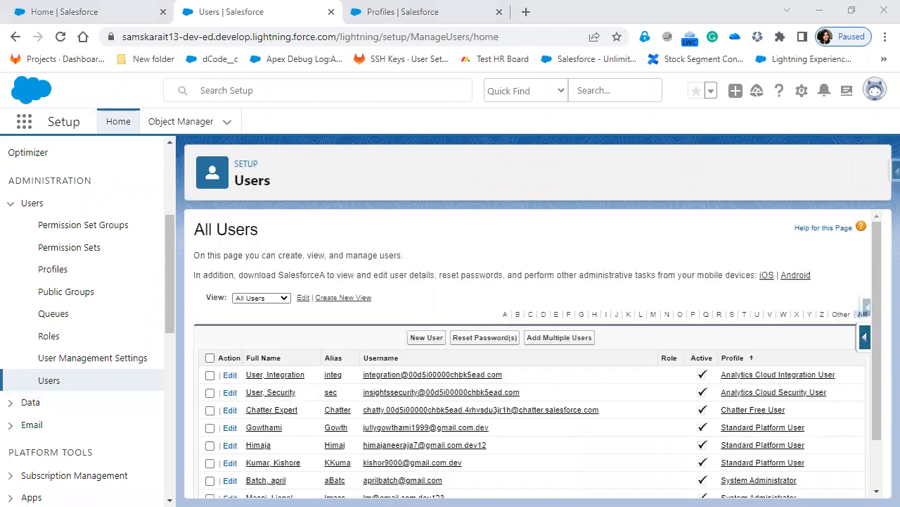
left_click(554, 370)
left_click(558, 241)
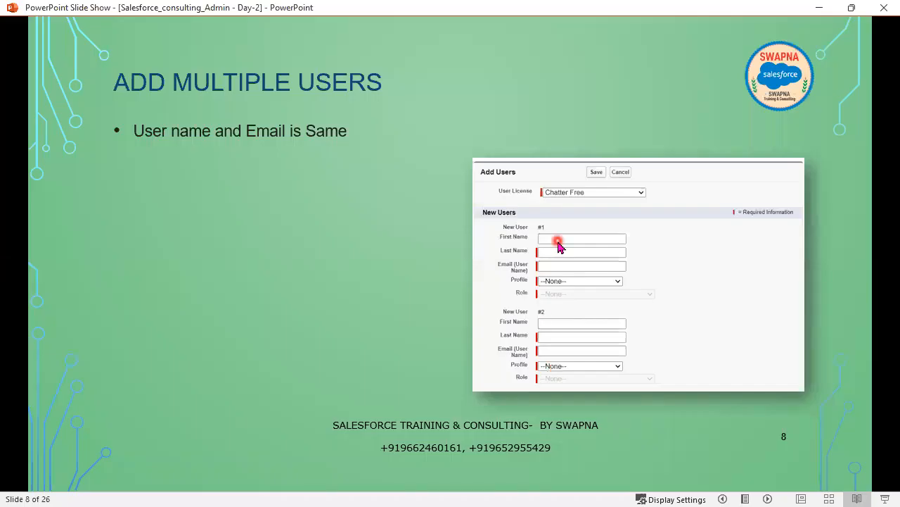
Point out the Add Users form on slide 8, then minimize the slide show
left_click(559, 248)
left_click(495, 273)
left_click(528, 272)
left_click(819, 7)
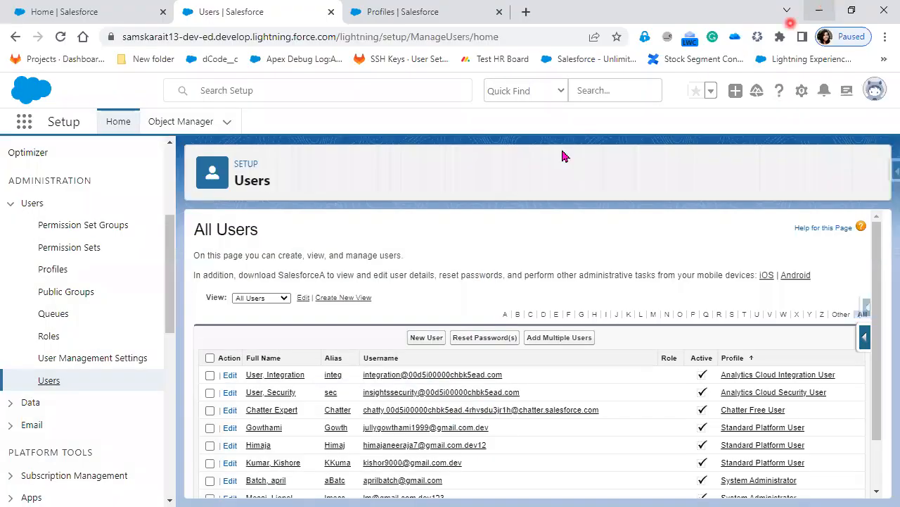
Review the record of the user just edited, then go back to the All Users list
scroll(342, 485, "down", 1)
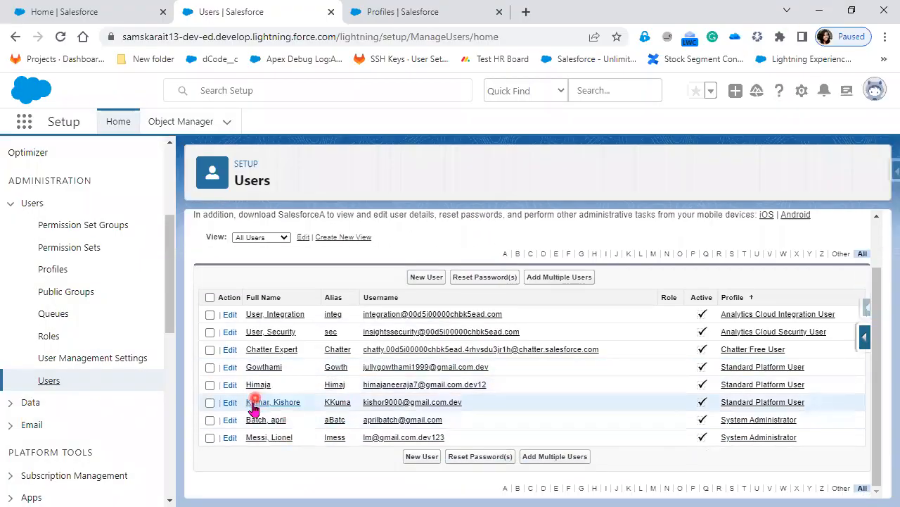
left_click(261, 367)
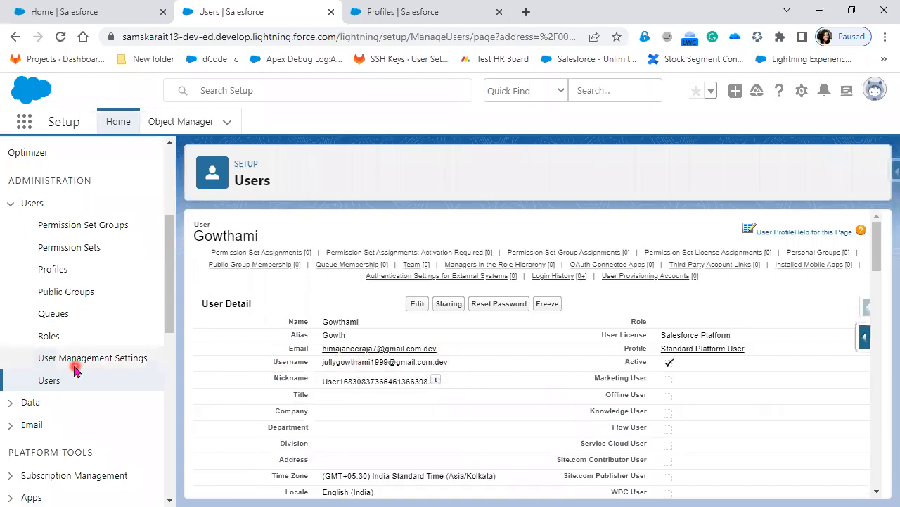
left_click(44, 384)
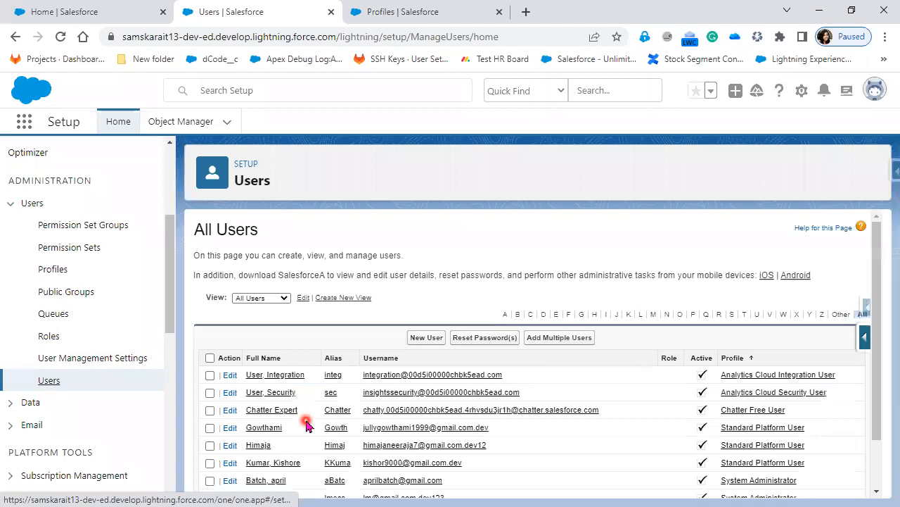
Delete the trailing '.dev' from another Standard Platform user's email, save, and confirm the verification
scroll(282, 420, "down", 1)
left_click(260, 402)
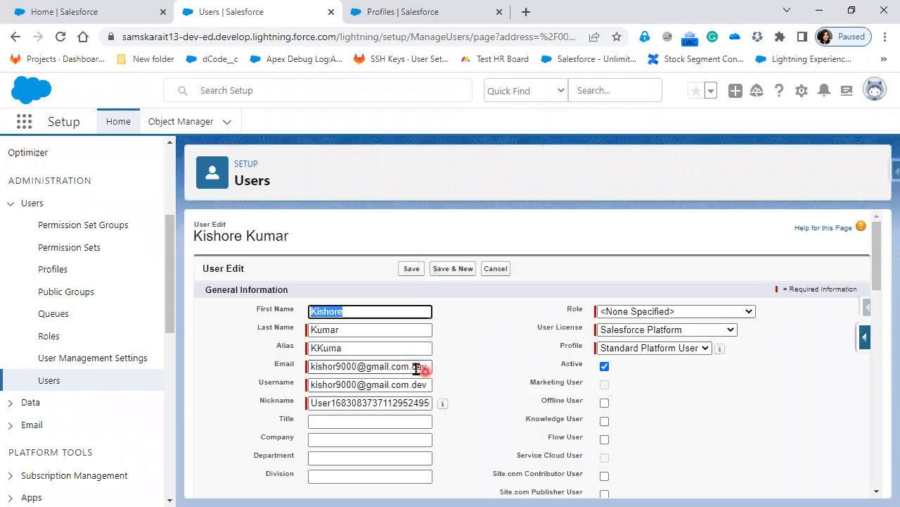
left_click_drag(412, 367, 470, 373)
key("BackSpace")
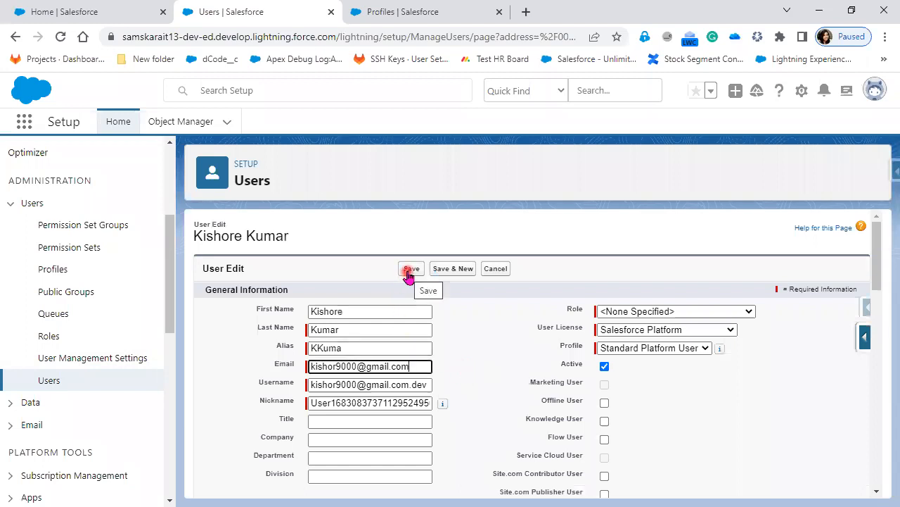
left_click(409, 272)
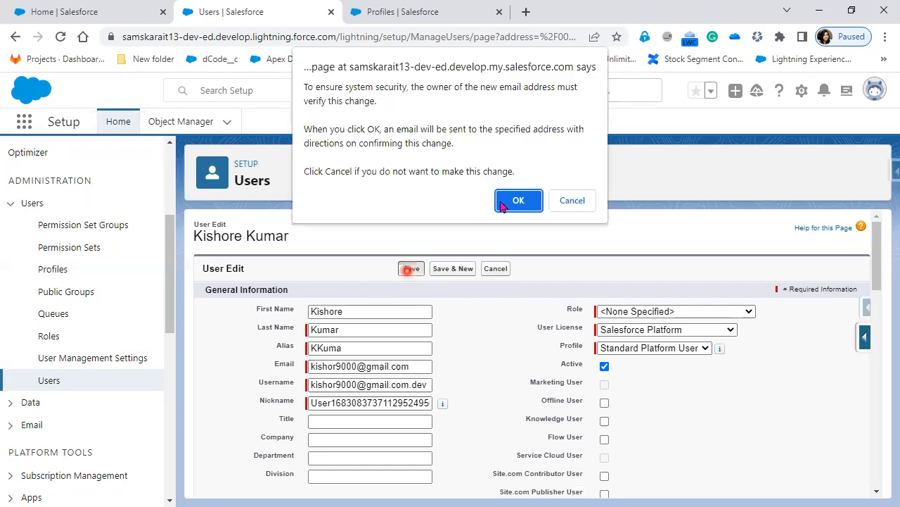
left_click(518, 200)
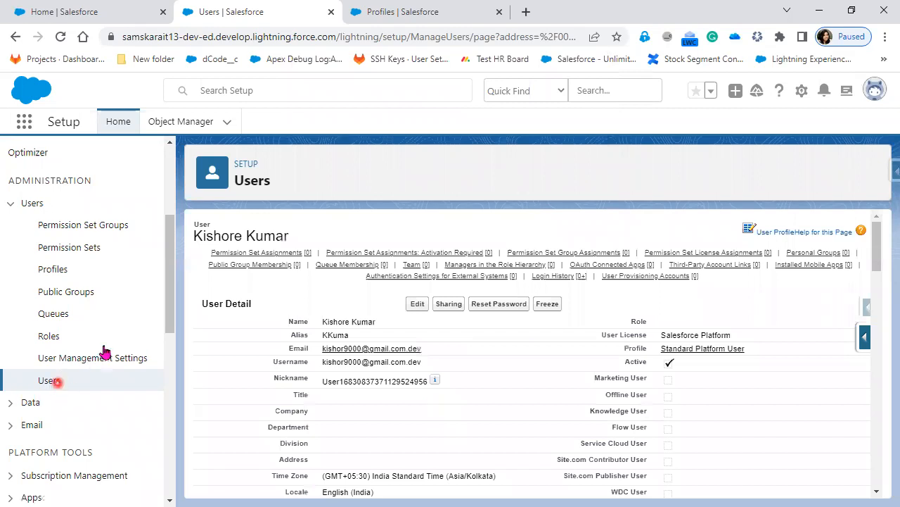
left_click(51, 384)
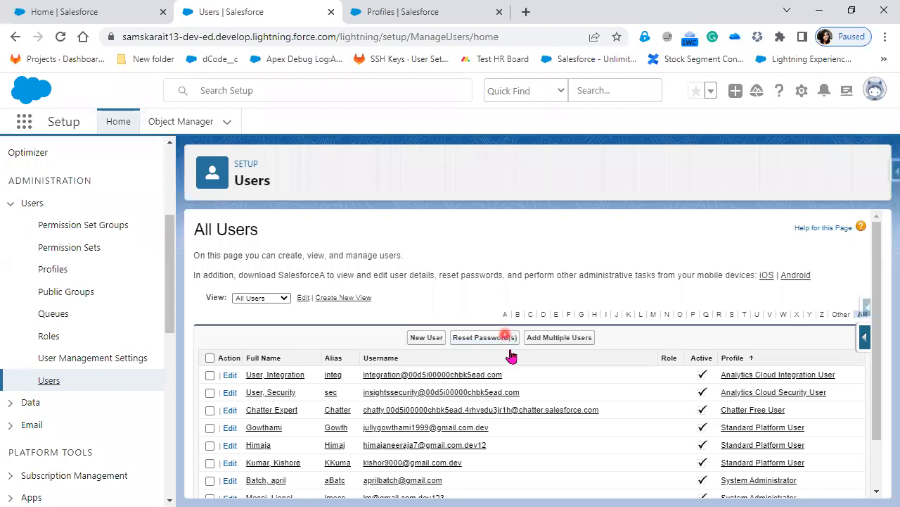
Start Add Multiple Users with the Force.com - Free licence, then cancel the form
left_click(582, 344)
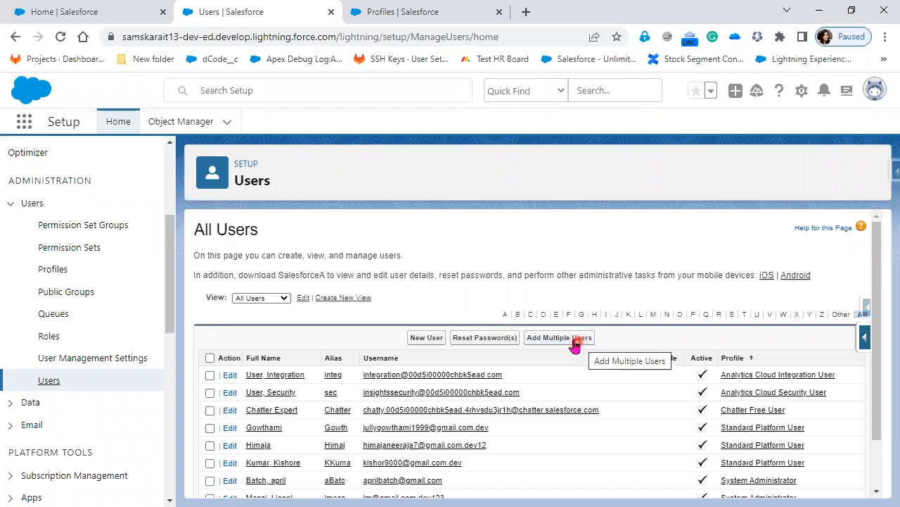
left_click(574, 341)
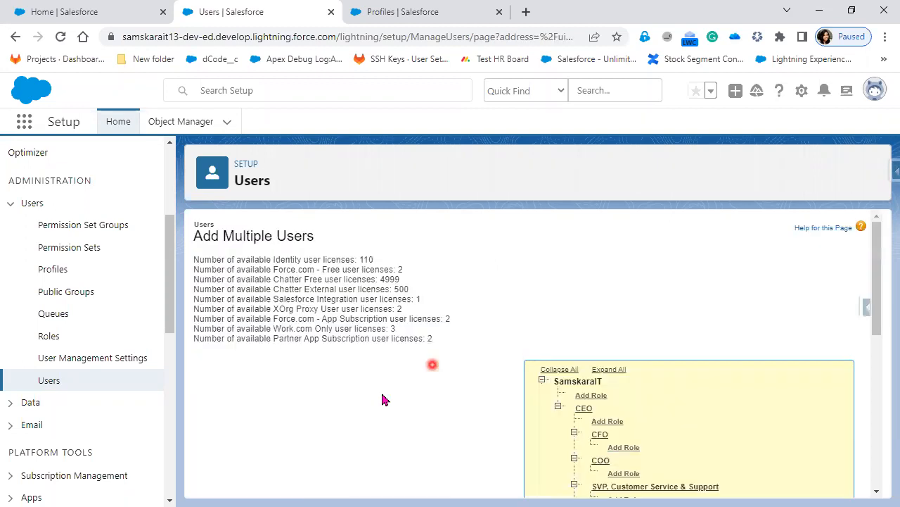
scroll(382, 394, "down", 5)
left_click(355, 229)
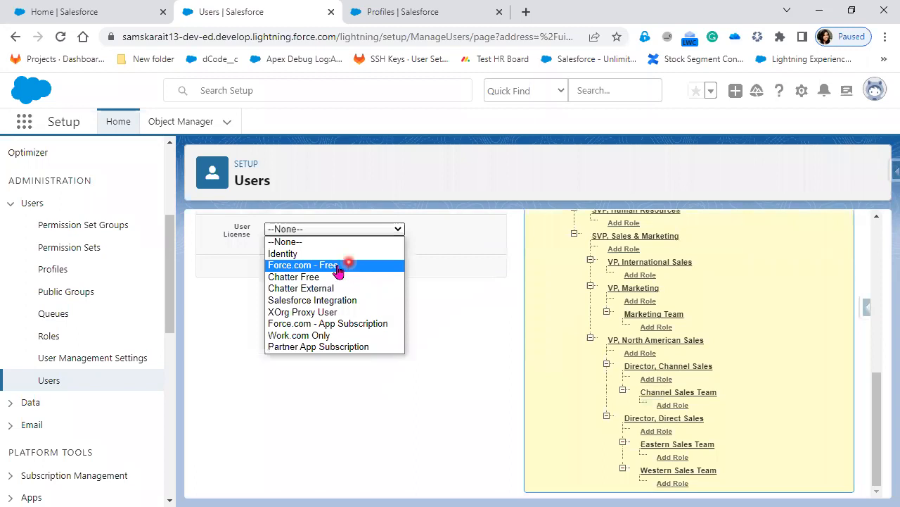
left_click(338, 266)
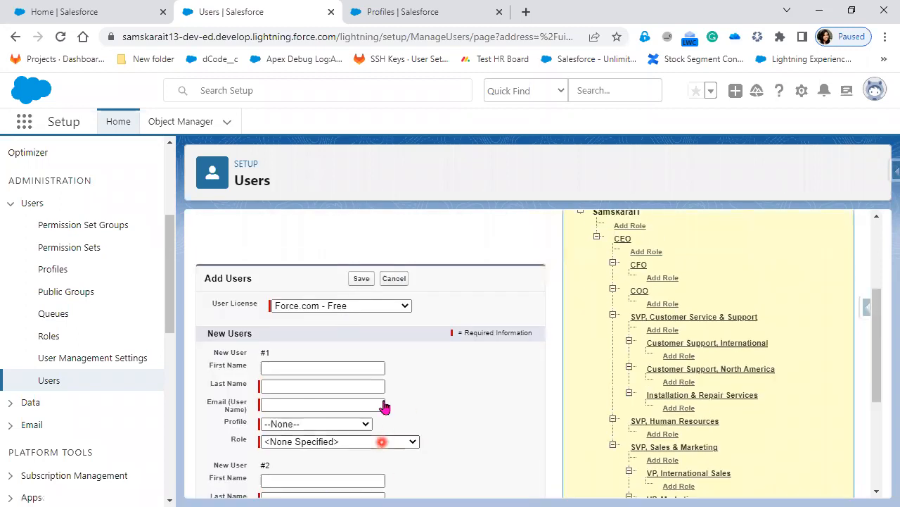
scroll(385, 407, "down", 3)
left_click(382, 401)
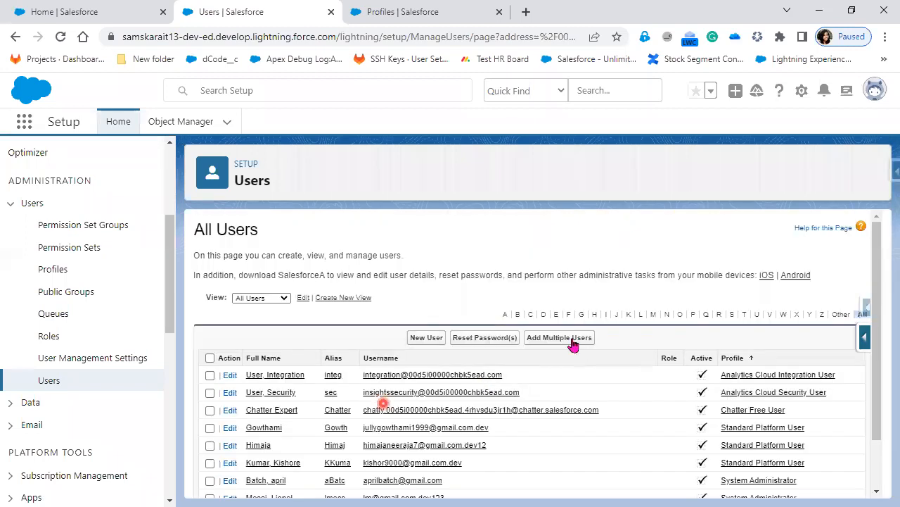
Start adding multiple users and highlight the Chatter Free and Chatter External licence counts
left_click(572, 340)
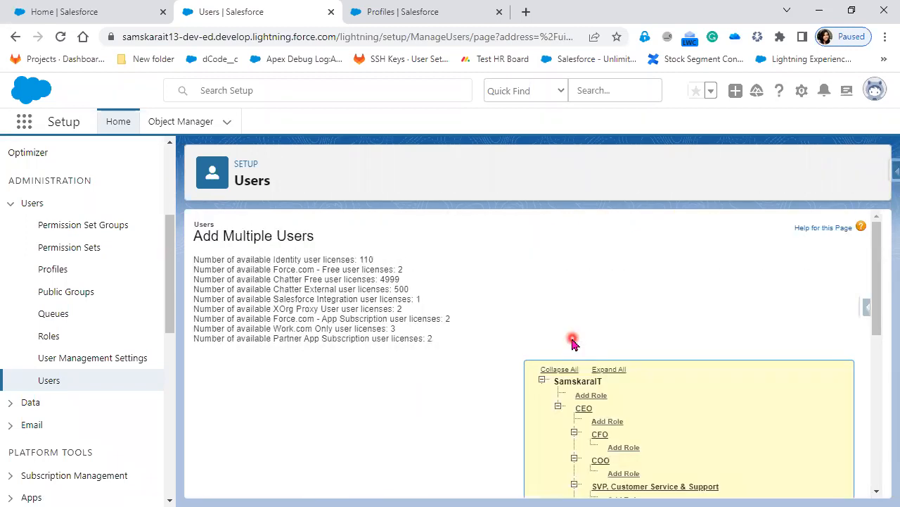
left_click_drag(276, 289, 478, 293)
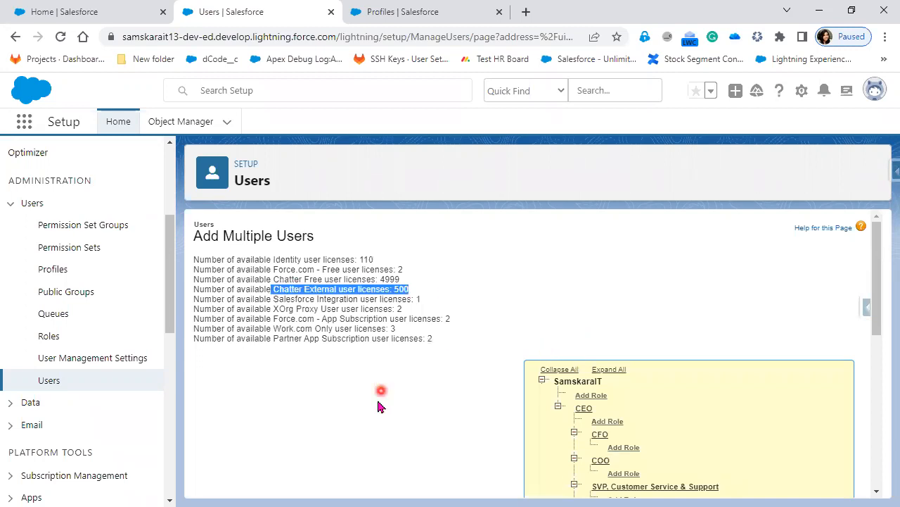
scroll(378, 407, "down", 3)
scroll(378, 404, "down", 1)
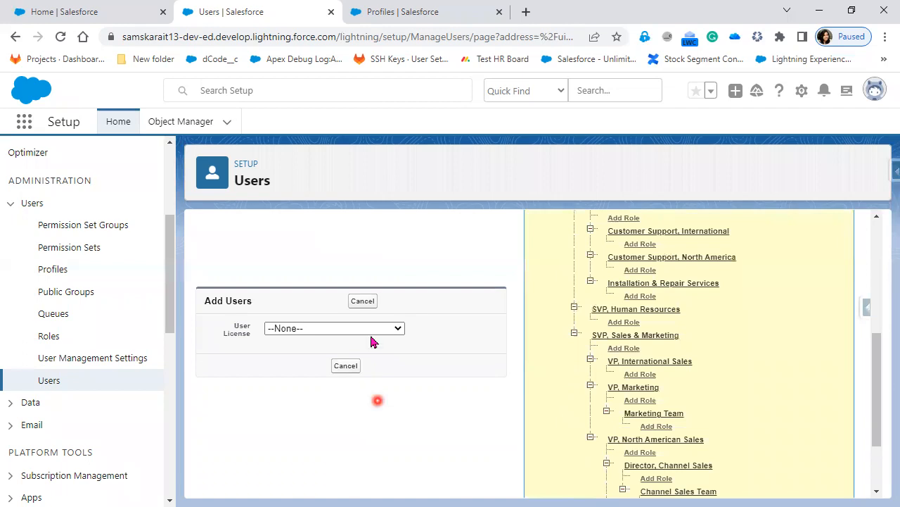
left_click(373, 331)
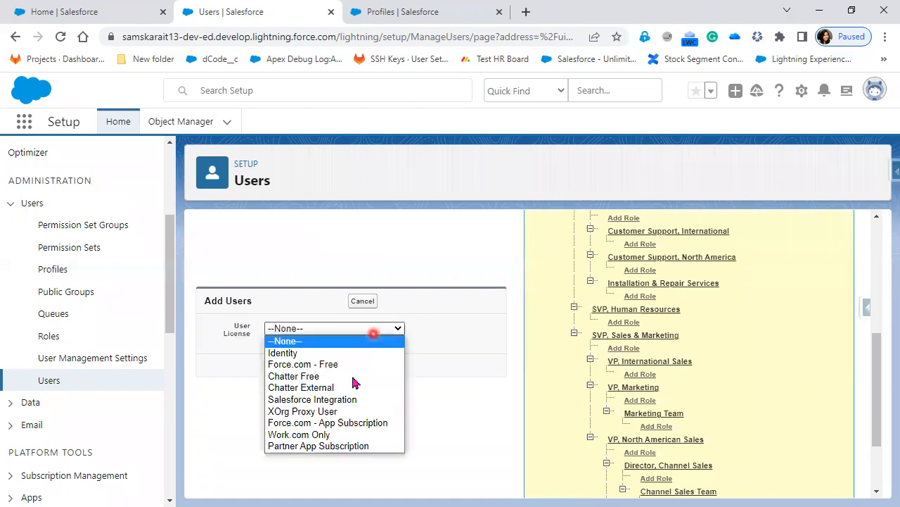
scroll(471, 341, "up", 5)
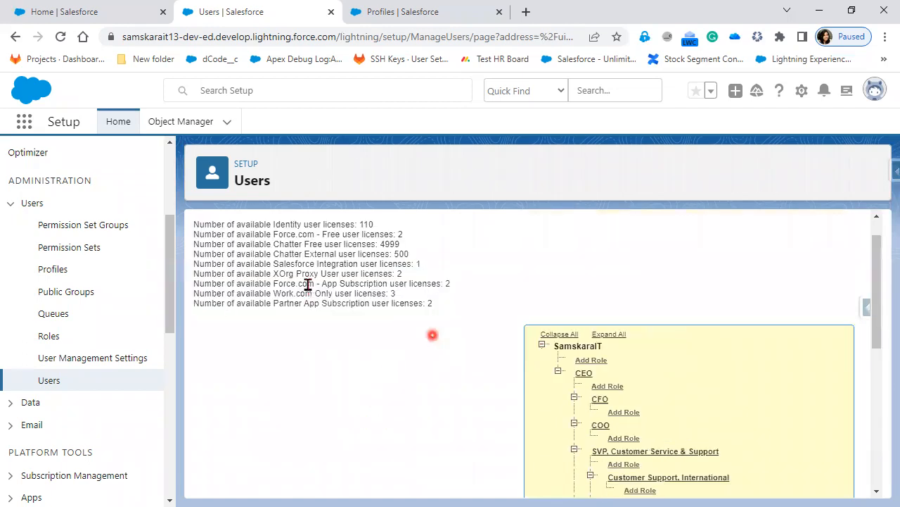
scroll(305, 281, "up", 1)
left_click_drag(273, 279, 410, 282)
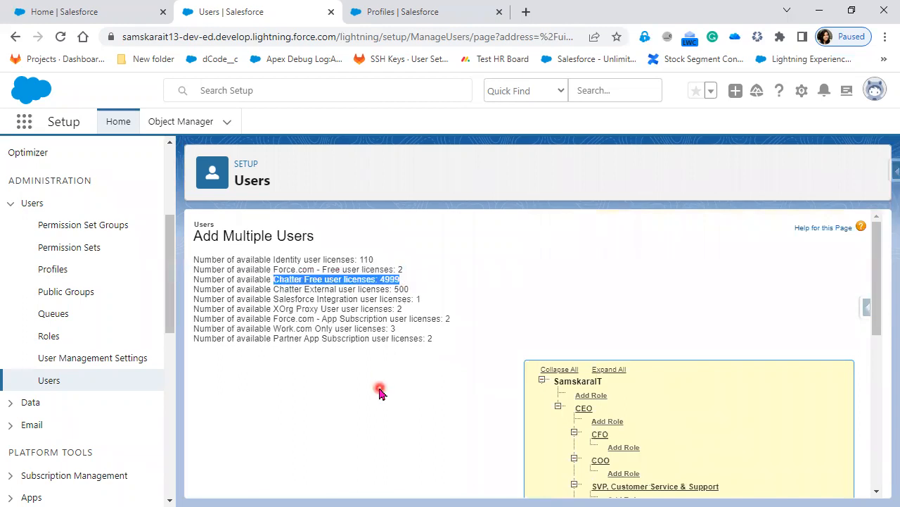
left_click_drag(273, 289, 420, 293)
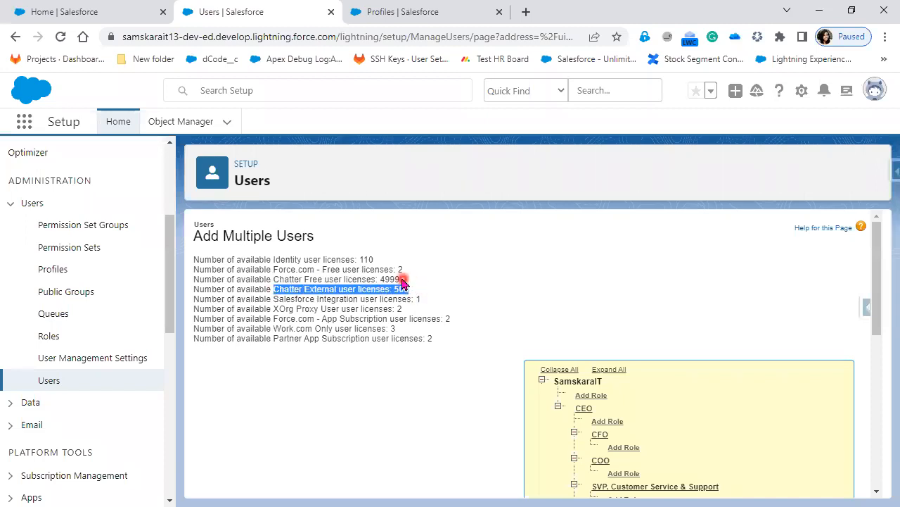
Set the User License to Chatter External and highlight the Salesforce Integration licence count
scroll(358, 404, "down", 4)
left_click(343, 327)
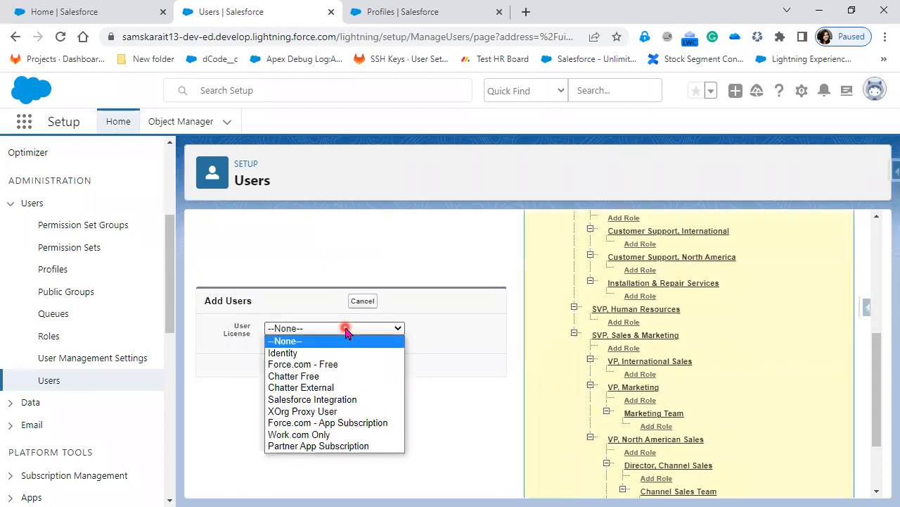
left_click(335, 389)
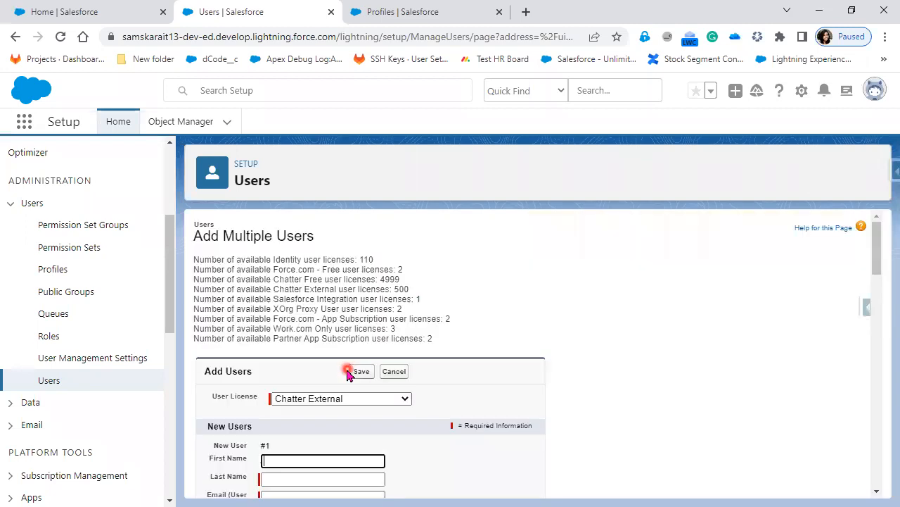
scroll(451, 422, "down", 4)
scroll(451, 427, "down", 11)
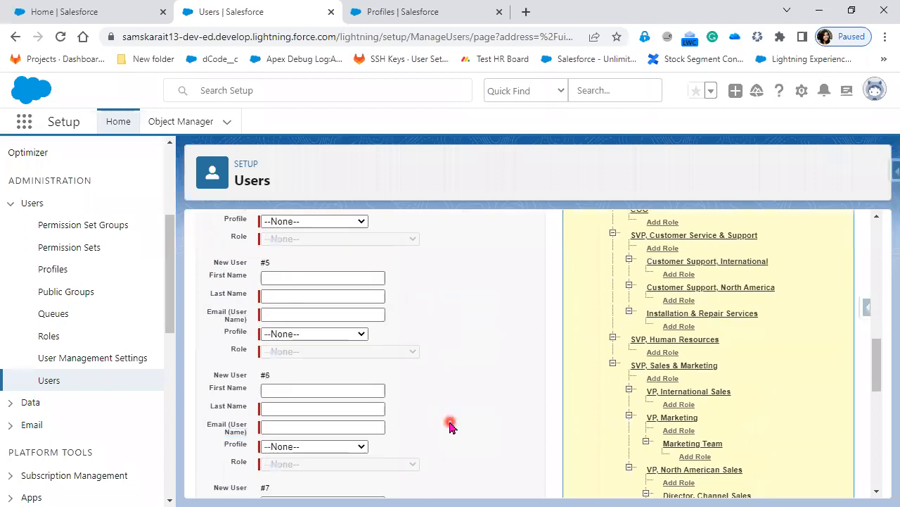
scroll(450, 426, "down", 1)
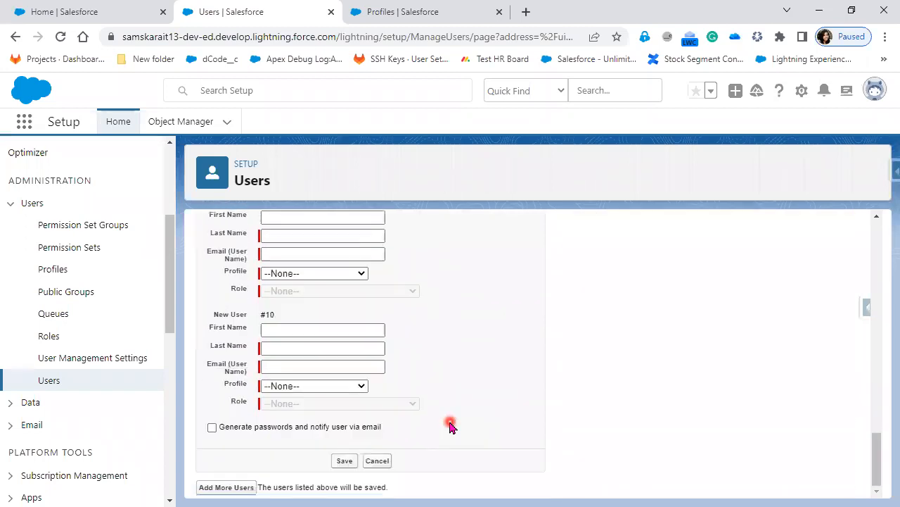
scroll(449, 427, "up", 16)
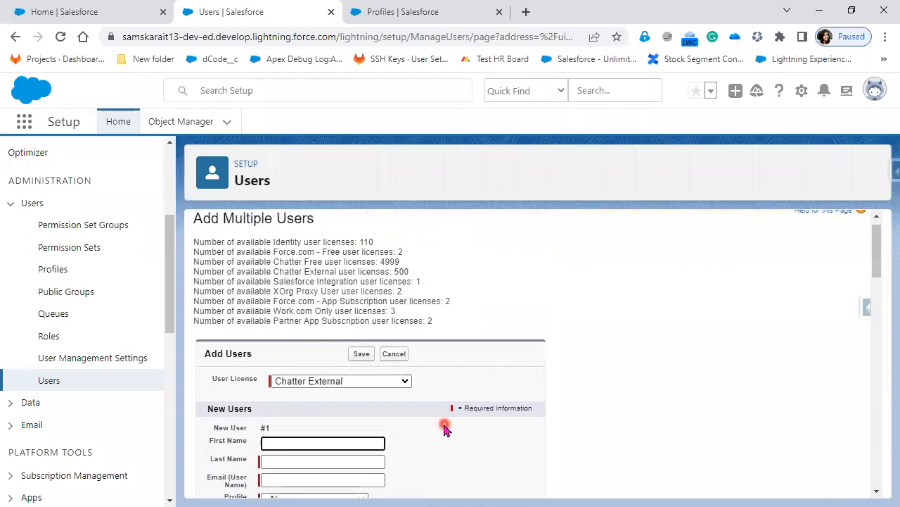
scroll(445, 429, "up", 1)
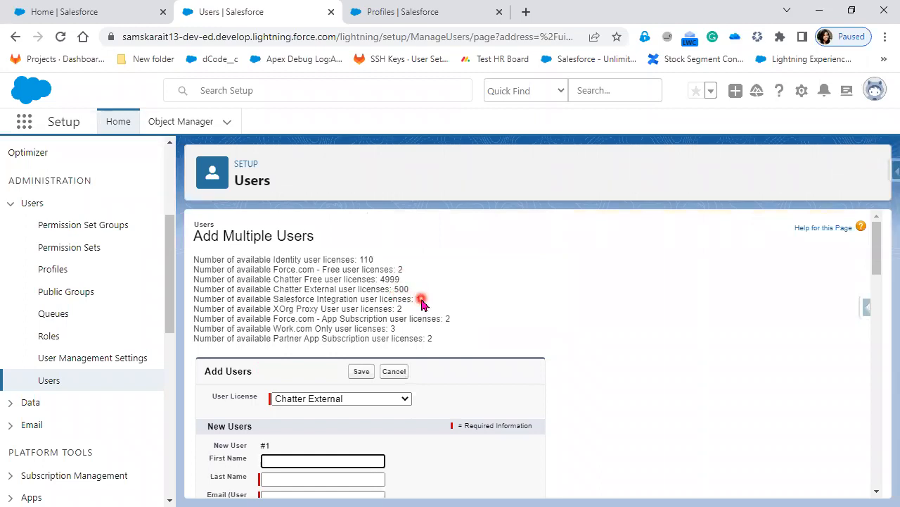
left_click_drag(420, 301, 275, 300)
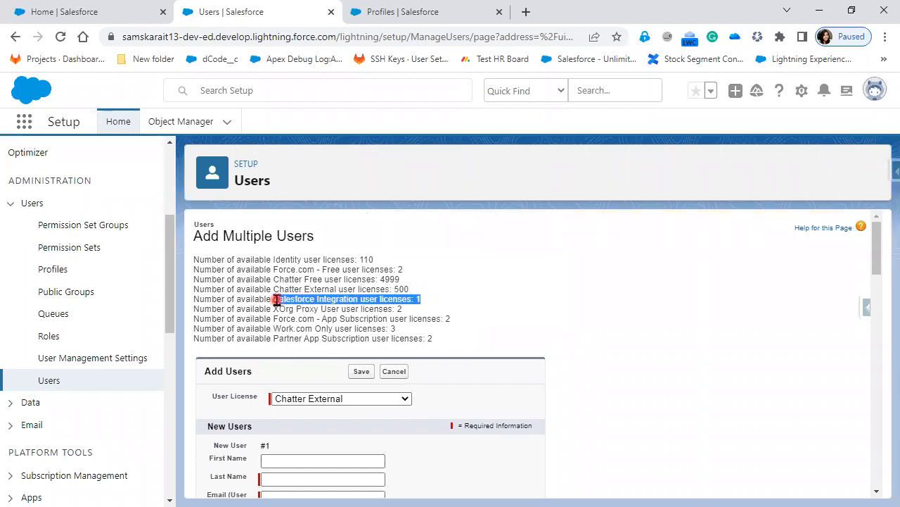
Switch the licence to Salesforce Integration and highlight the Chatter External, Integration and Chatter Free counts
left_click(312, 401)
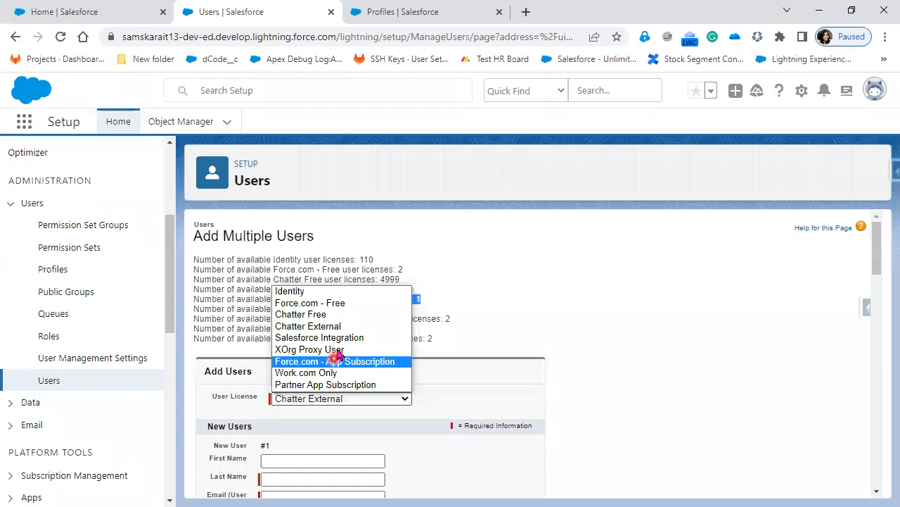
left_click(339, 338)
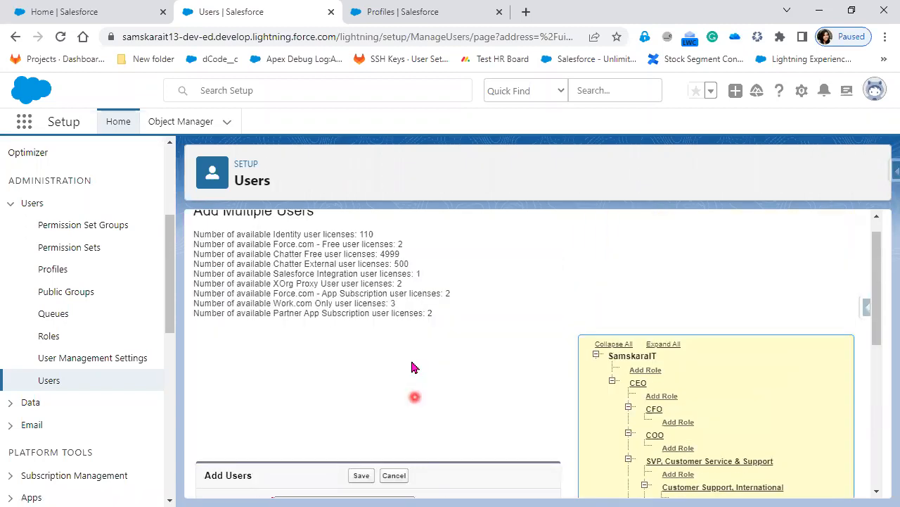
left_click_drag(422, 274, 251, 263)
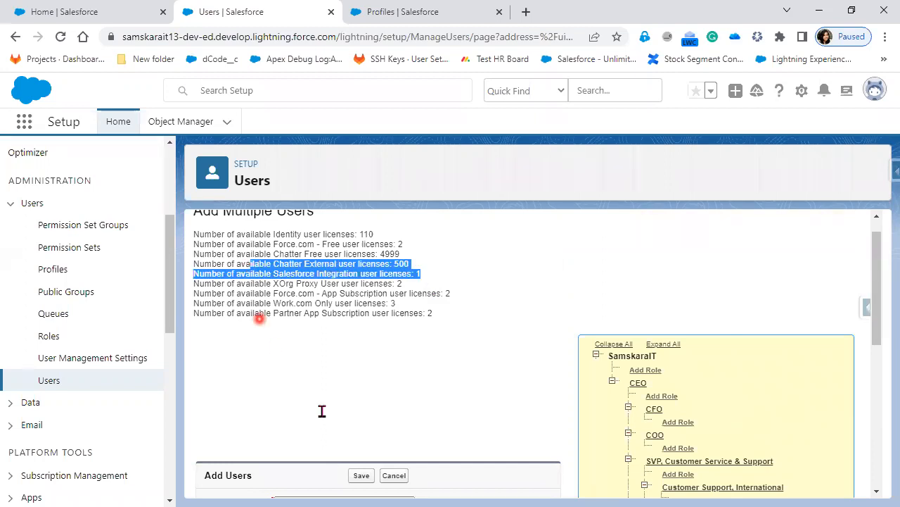
scroll(321, 422, "down", 2)
left_click(358, 425)
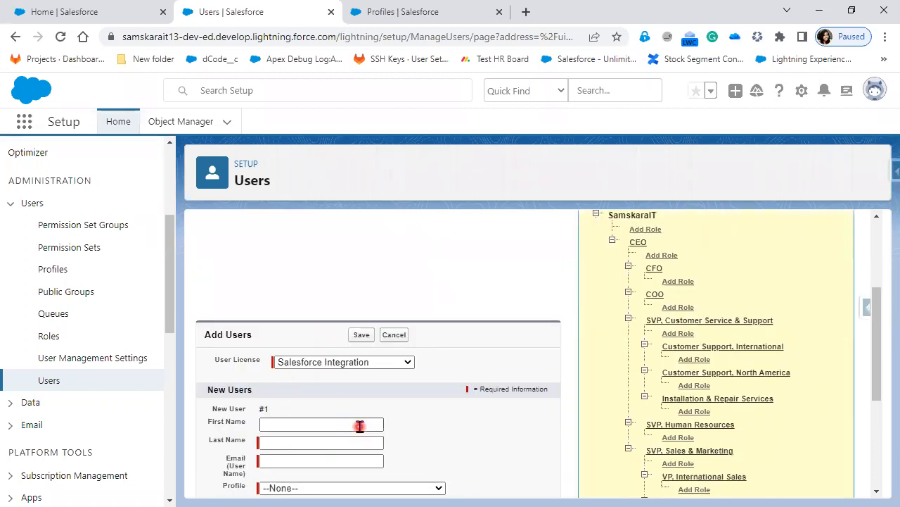
scroll(359, 425, "up", 2)
left_click(424, 277)
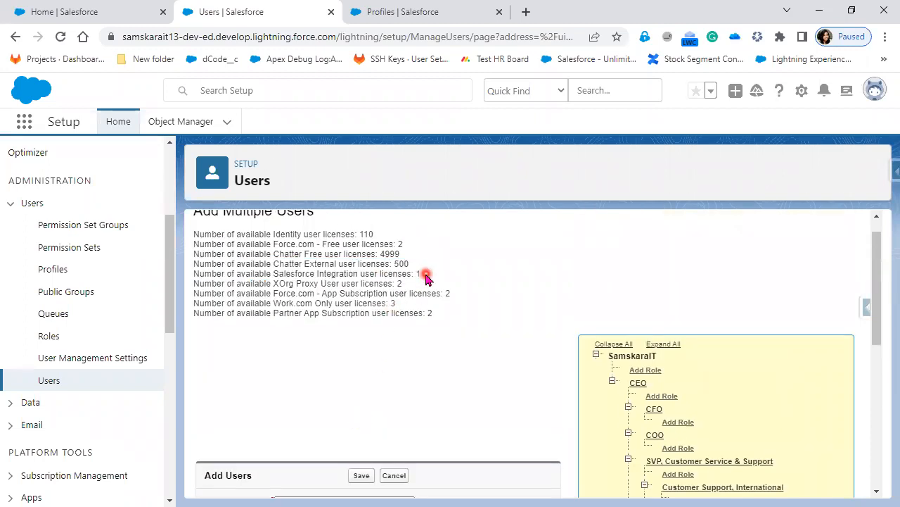
left_click_drag(278, 273, 421, 275)
scroll(371, 439, "down", 2)
scroll(338, 482, "up", 2)
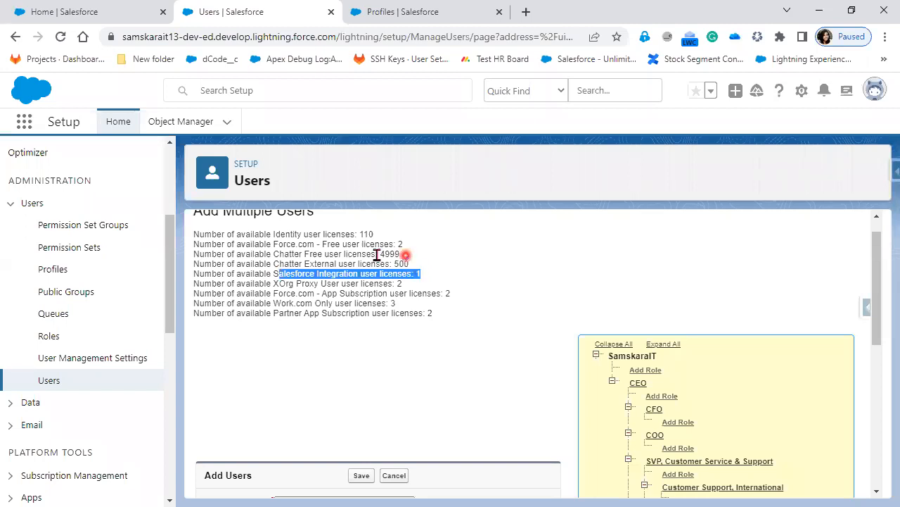
left_click_drag(406, 254, 275, 251)
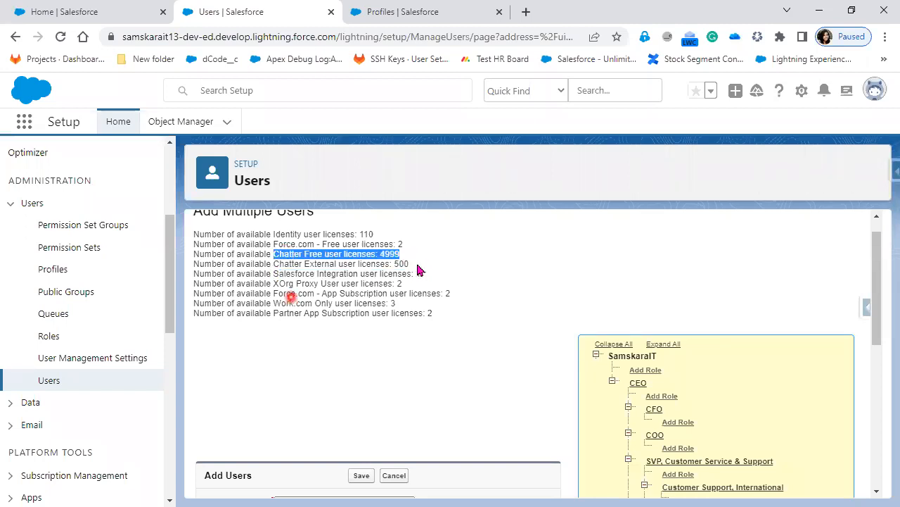
Change the User License to Chatter Free and request more user rows, producing an Invalid Data error
scroll(413, 379, "down", 2)
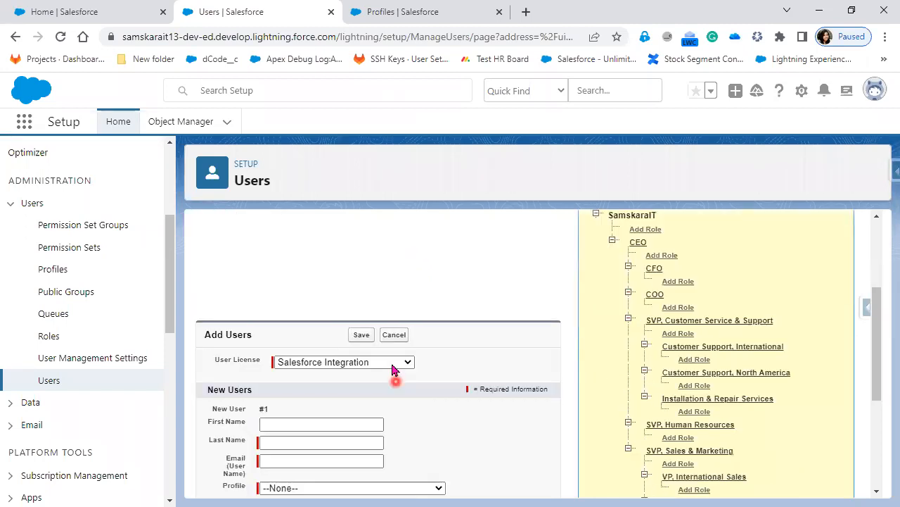
left_click(380, 362)
left_click(358, 396)
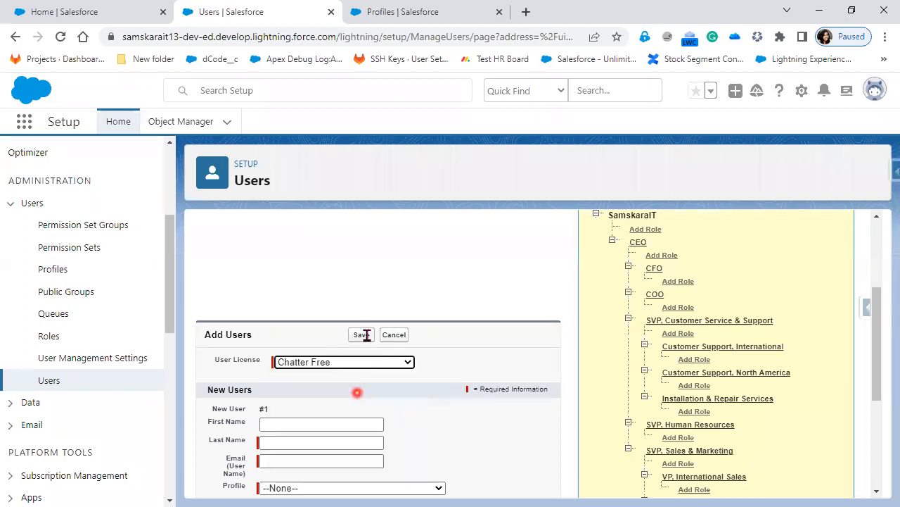
scroll(436, 360, "down", 5)
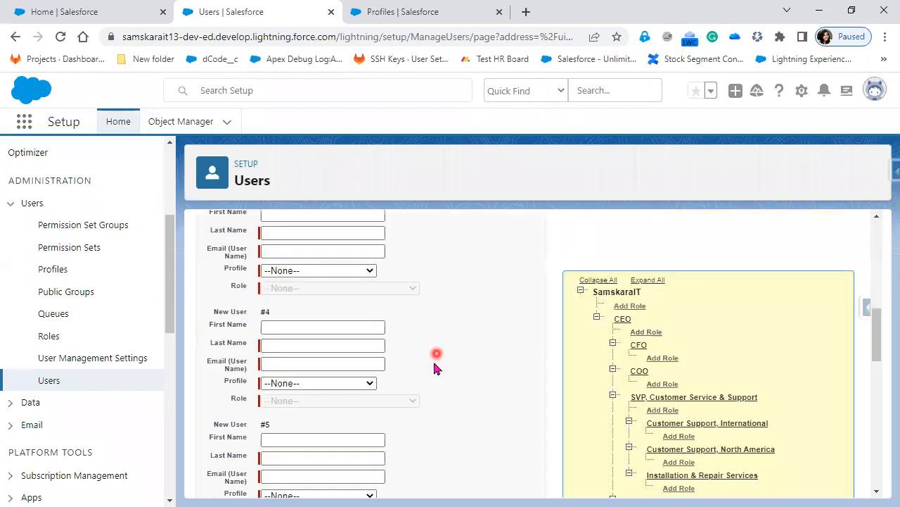
scroll(434, 370, "down", 5)
scroll(434, 376, "up", 1)
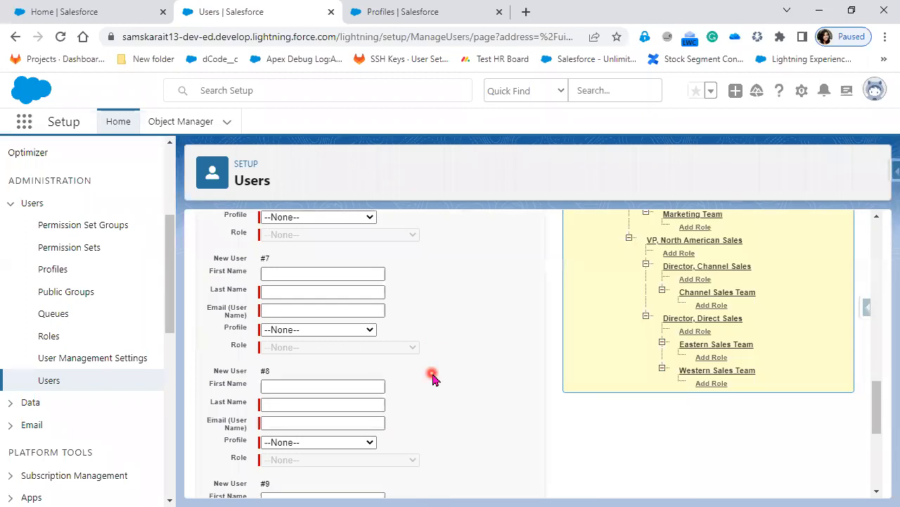
scroll(431, 376, "down", 1)
scroll(222, 490, "down", 3)
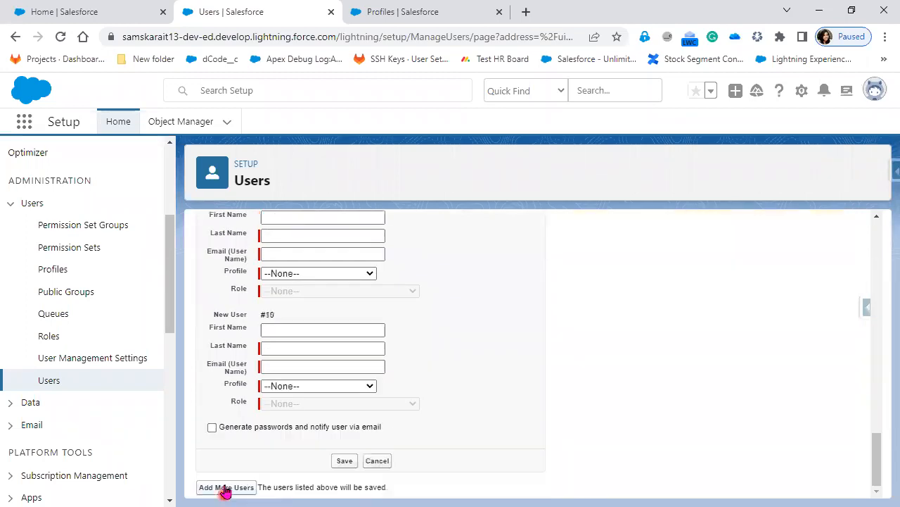
left_click(225, 491)
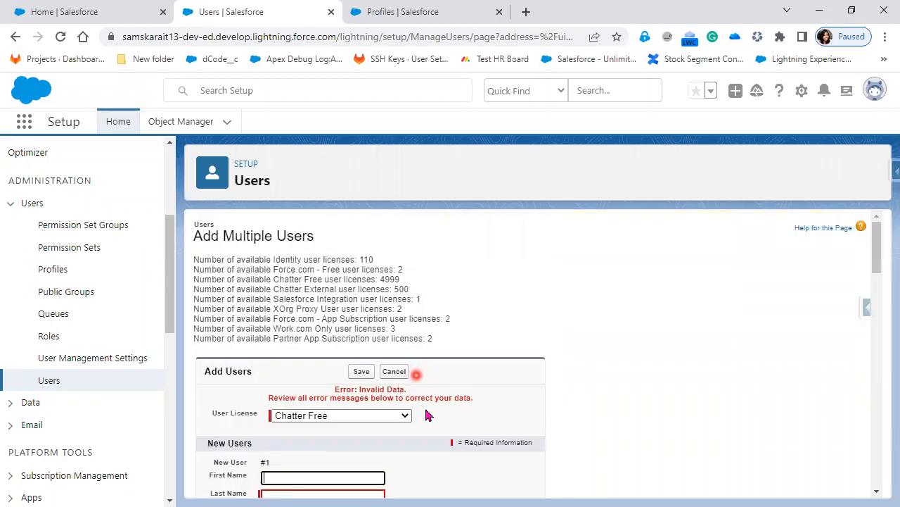
scroll(427, 416, "down", 10)
scroll(426, 415, "up", 1)
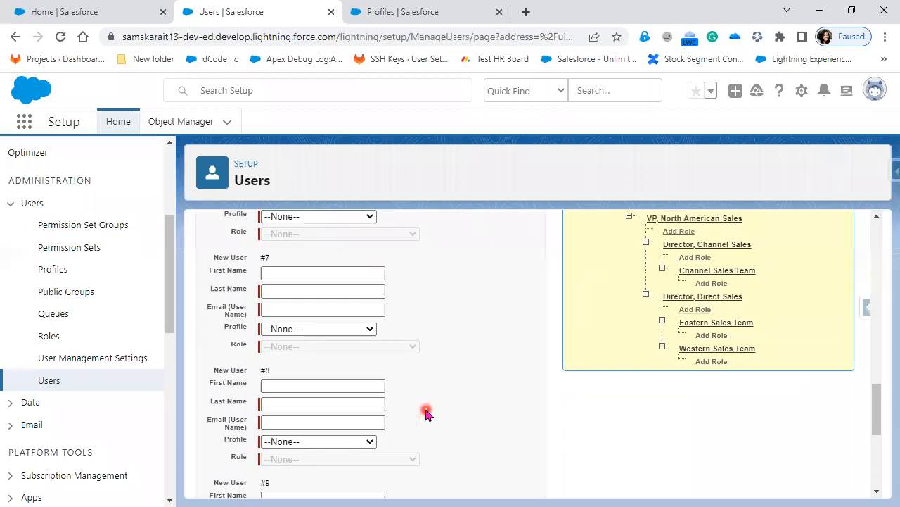
scroll(426, 414, "up", 10)
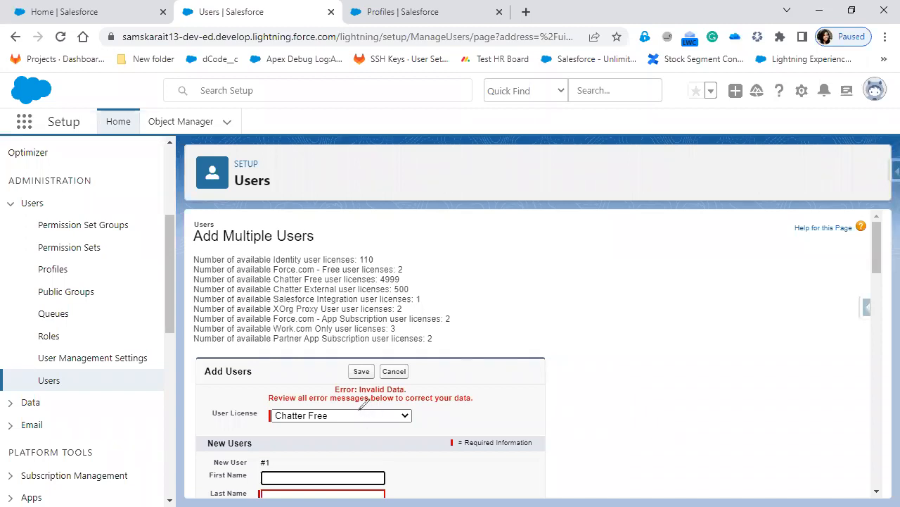
Mark the User License field and the 1, 500 and 3 licence counts in red, then switch to the slide
mouse_move(358, 411)
left_mouse_down()
mouse_move(508, 415)
mouse_move(589, 315)
left_mouse_up()
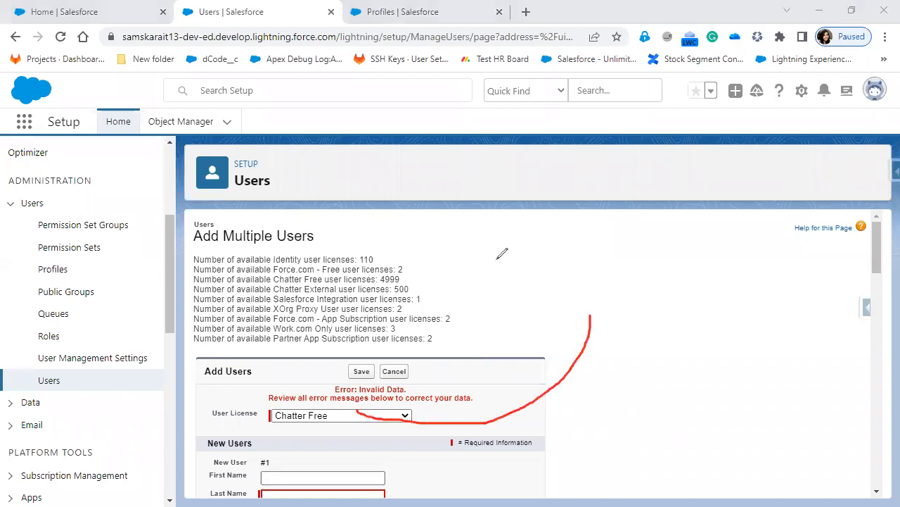
mouse_move(444, 268)
left_mouse_down()
mouse_move(428, 269)
mouse_move(426, 293)
left_mouse_up()
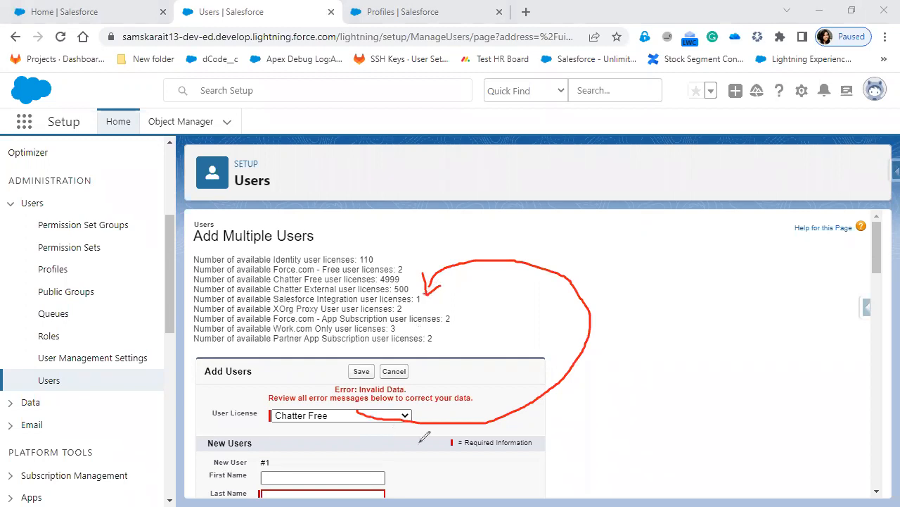
left_click_drag(200, 436, 324, 434)
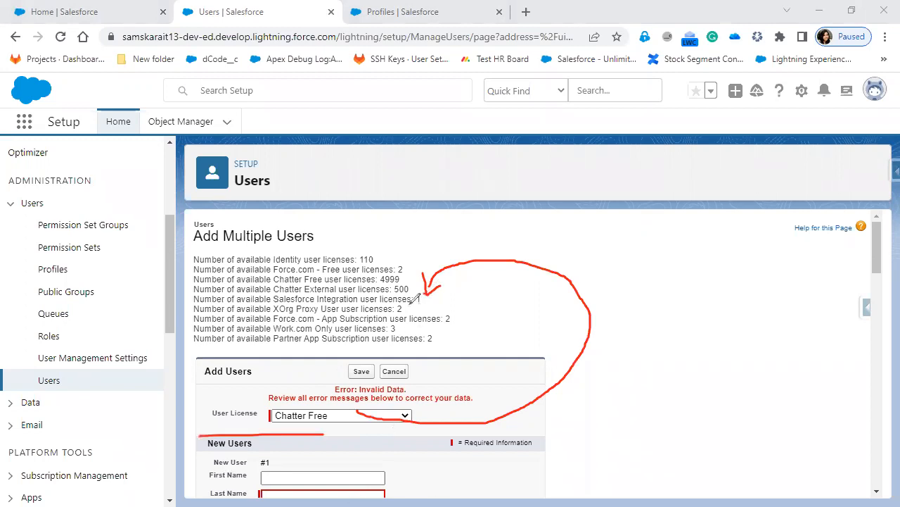
left_click_drag(408, 310, 427, 301)
left_click_drag(408, 288, 416, 291)
left_click_drag(407, 325, 403, 328)
key("alt+Tab")
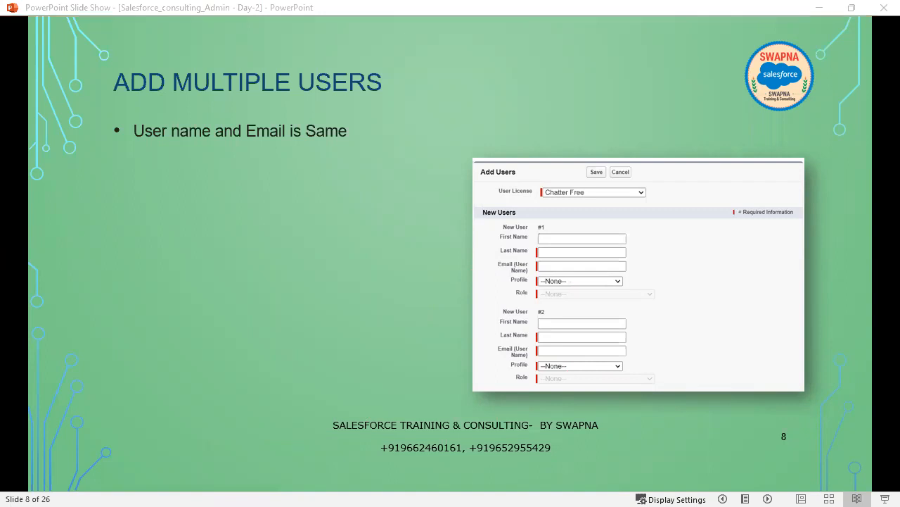
Switch from the cleared slide back to the Salesforce Add Multiple Users page
key("alt+Tab")
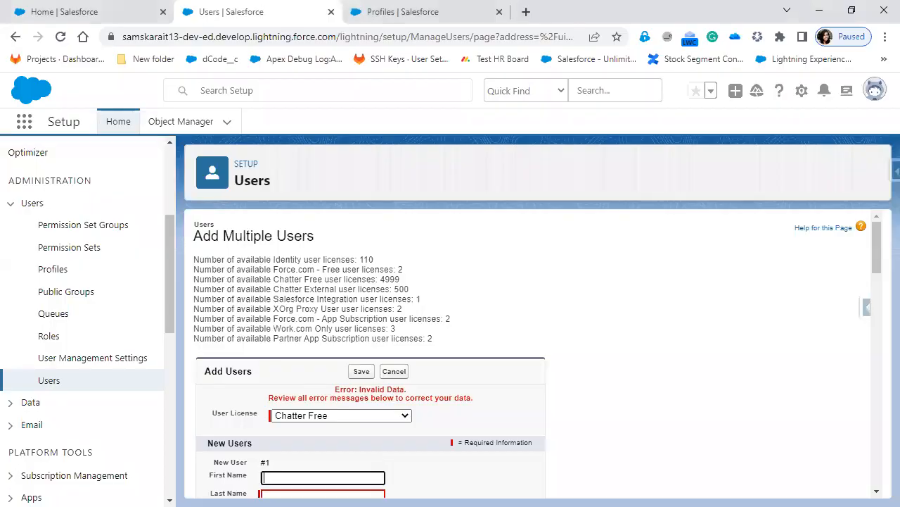
scroll(584, 394, "down", 2)
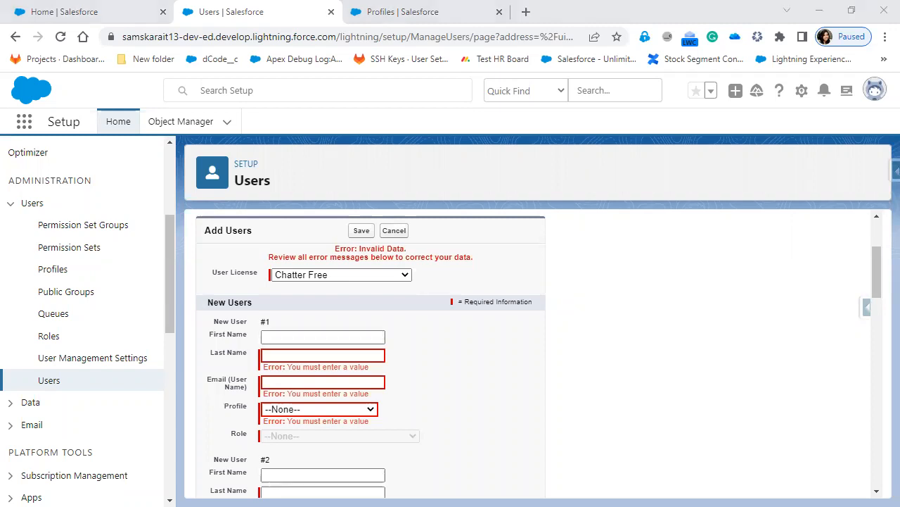
left_click(686, 430)
scroll(686, 430, "up", 2)
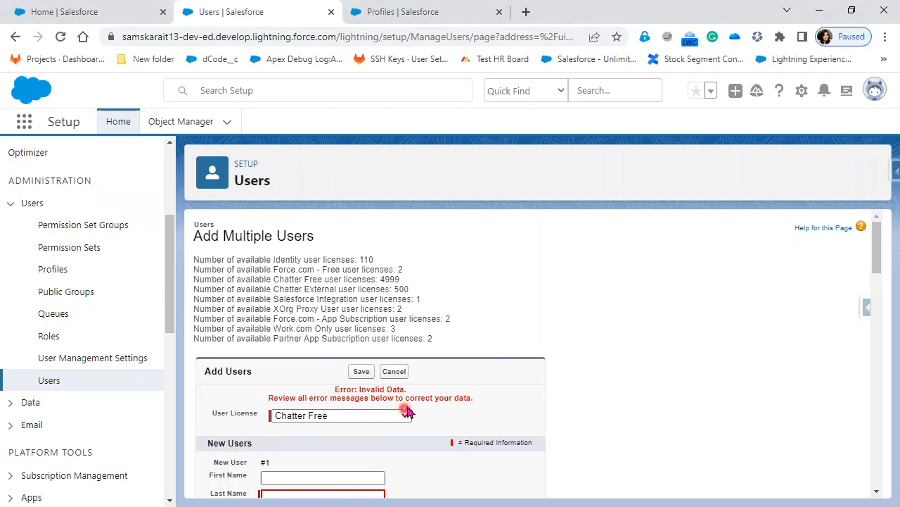
left_click(482, 400)
left_click(549, 411)
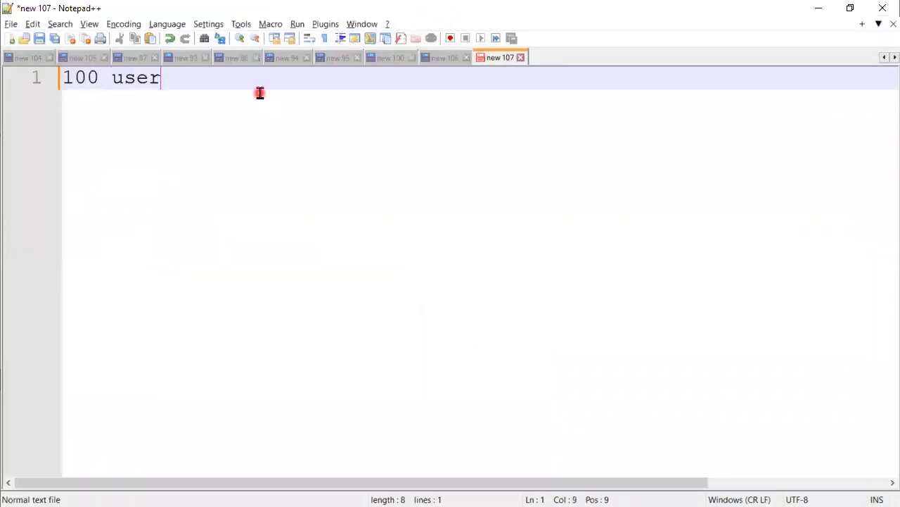
Write notes '--> Salesforce License', '50 user --> Salesforce' and '50 users --> salesforce Platform user'
type("--> Salesforce License")
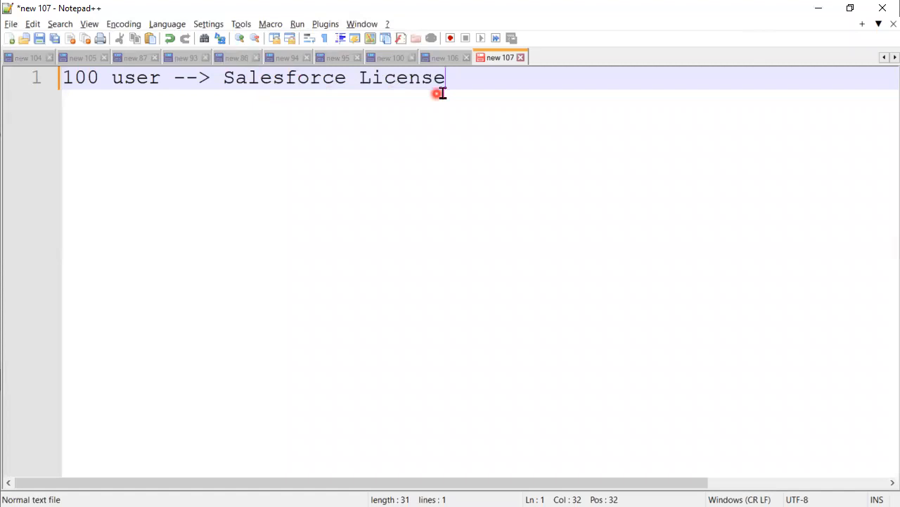
key("Return")
key("Return")
key("Return")
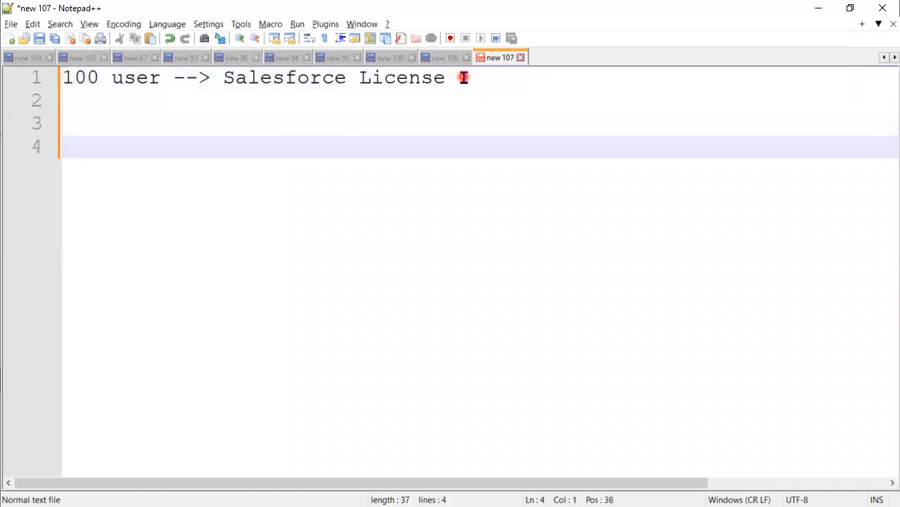
type("50 user --> Salesforce")
key("Escape")
key("Return")
type("3")
key("BackSpace")
type("50 user")
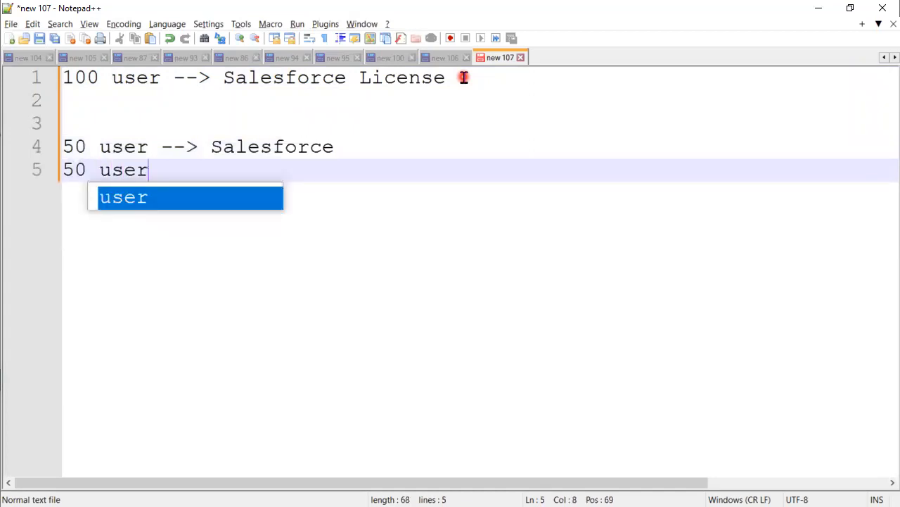
type("s --> salesforce Pl")
key("BackSpace")
type("latform ")
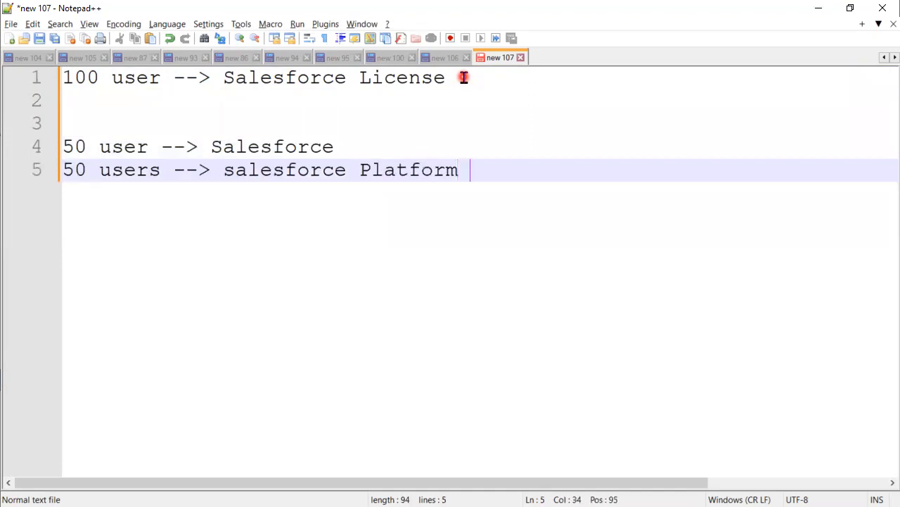
type("user")
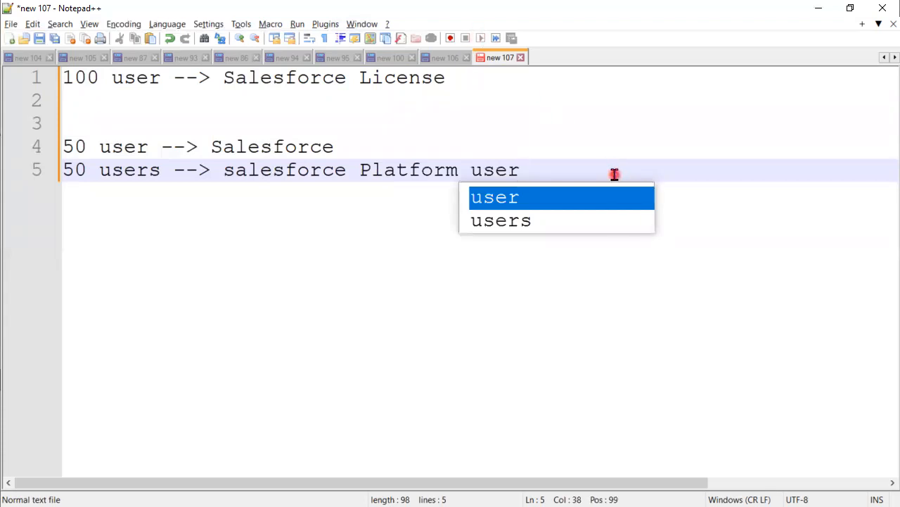
key("Return")
key("Return")
key("Return")
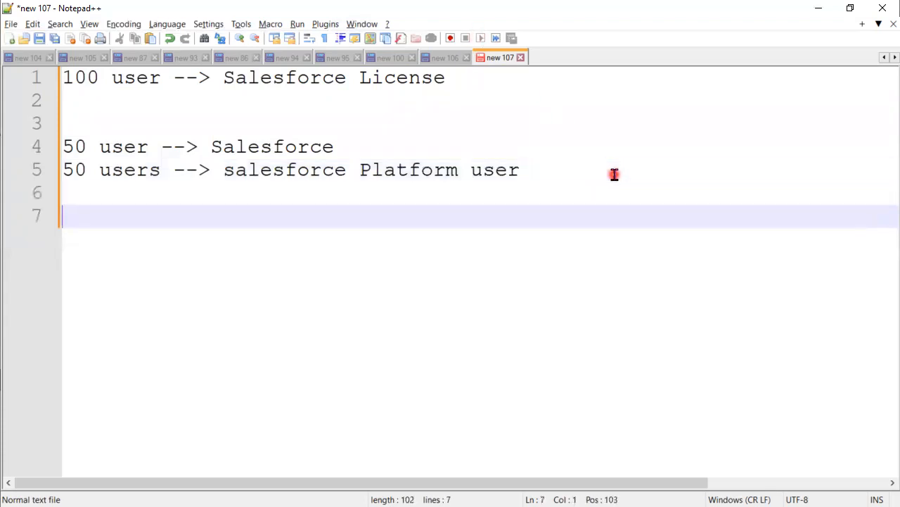
Add notes '1 user --> Chatter Free' and '1 User --> Salsforce Platform', then minimize Notepad++
type("1 user --> Chater")
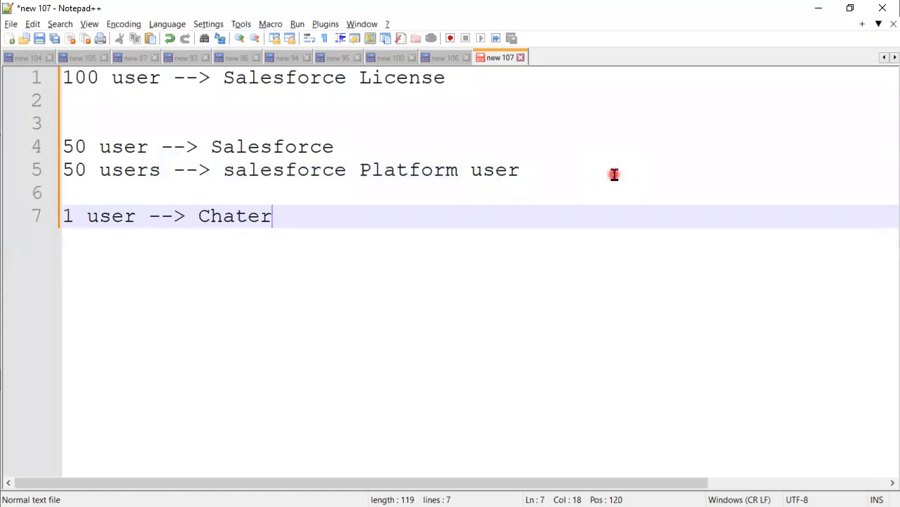
key("BackSpace")
key("BackSpace")
type("ter Free")
key("Return")
type("1")
key("BackSpace")
type("User --")
type("> Sa")
type("lsf")
type("orce ")
type("Pr")
key("BackSpace")
type("la")
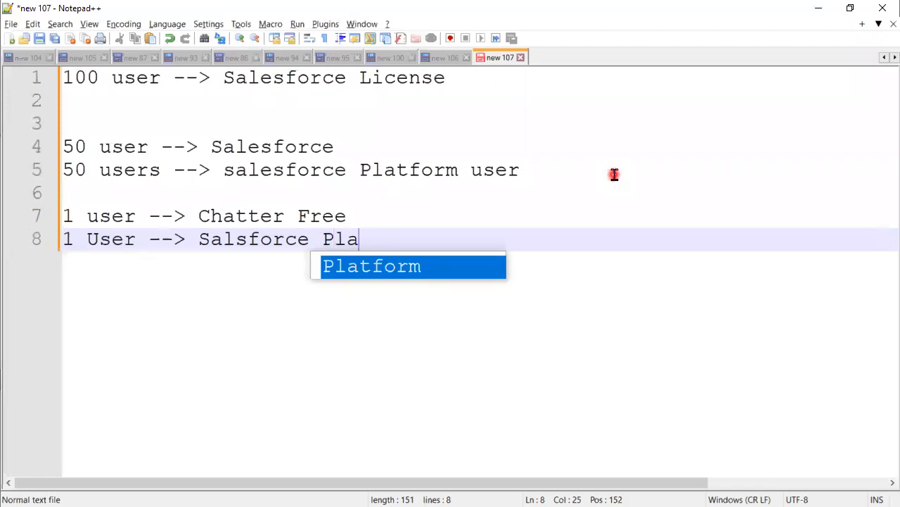
type("t")
key("Return")
left_click(818, 8)
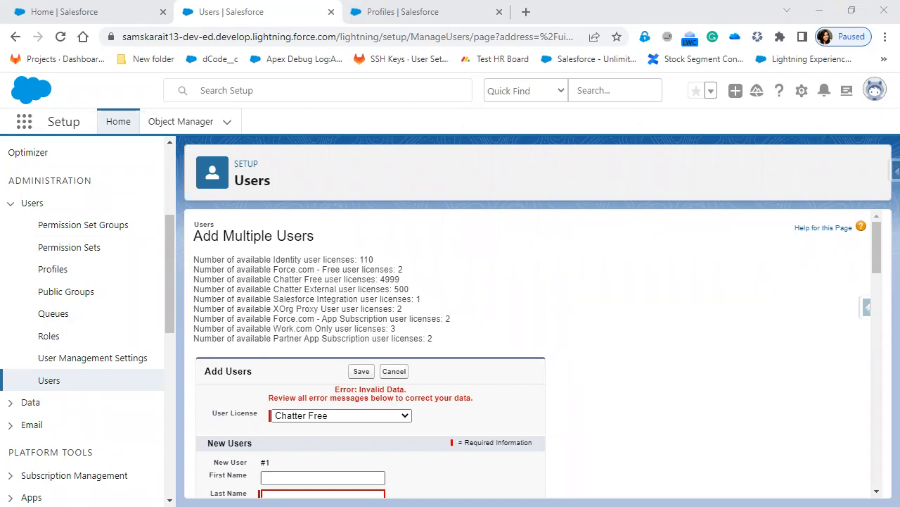
Advance the slide show to slide 9, Reset Password for User, then switch to Paint
key("alt+Tab")
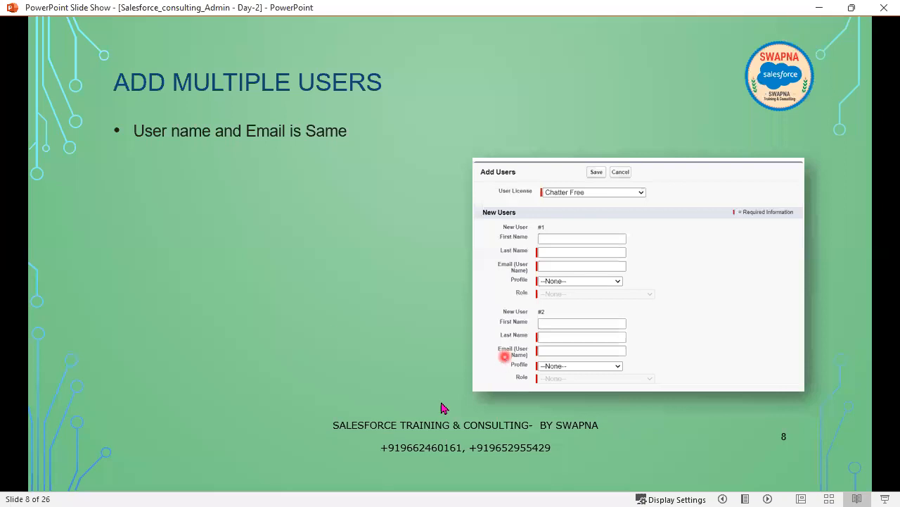
left_click(342, 362)
scroll(343, 362, "up", 1)
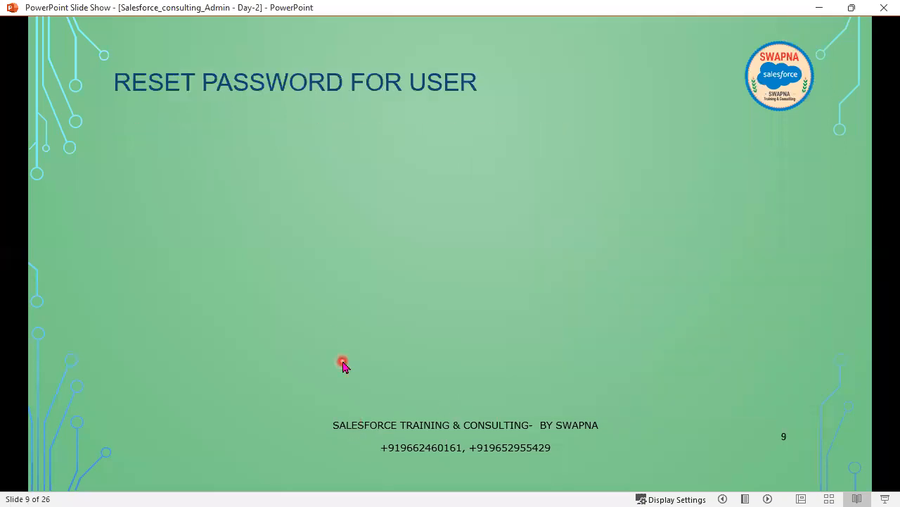
key("alt+Tab")
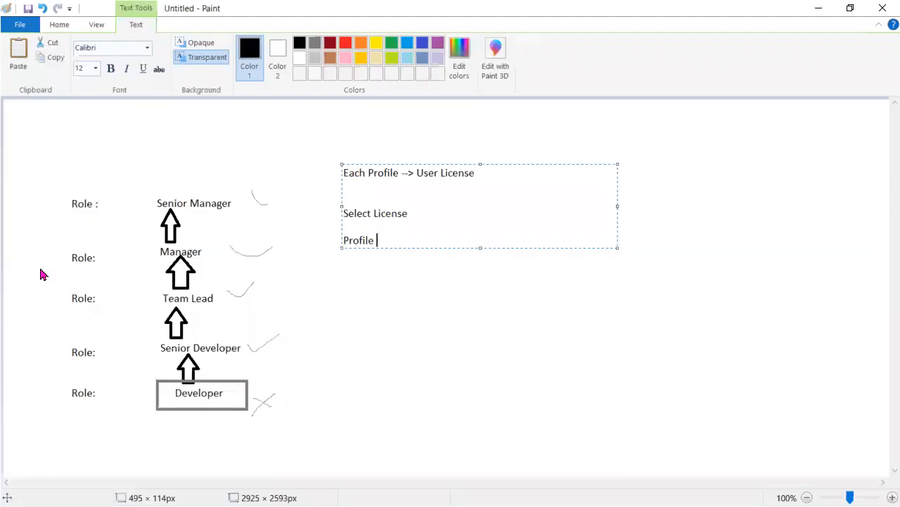
Add a two-line Paint note: 'Facebook --> User Id/Password' and 'Linkedin --> reset password'
left_click(304, 310)
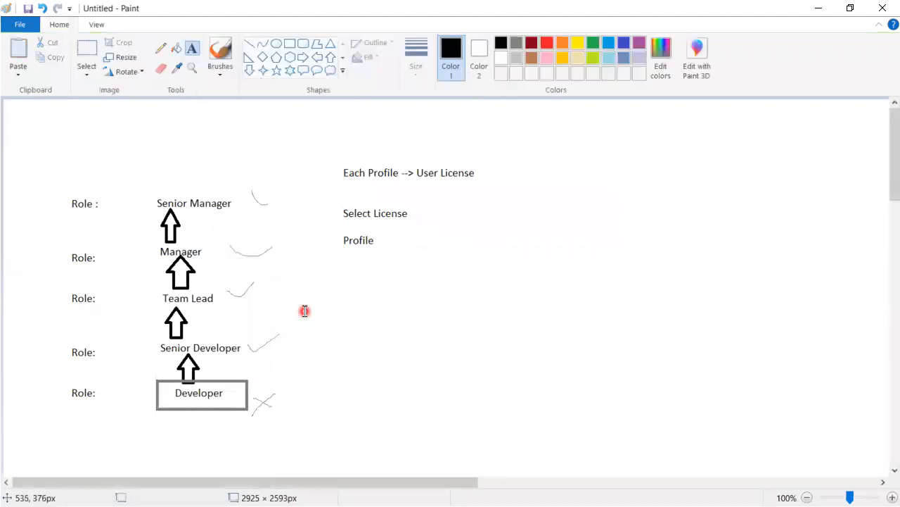
left_click(289, 44)
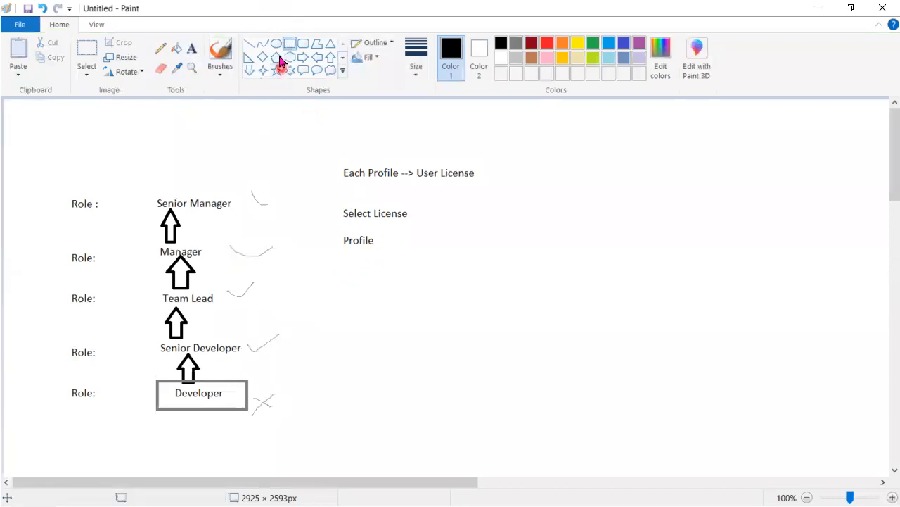
left_click(192, 49)
left_click(353, 273)
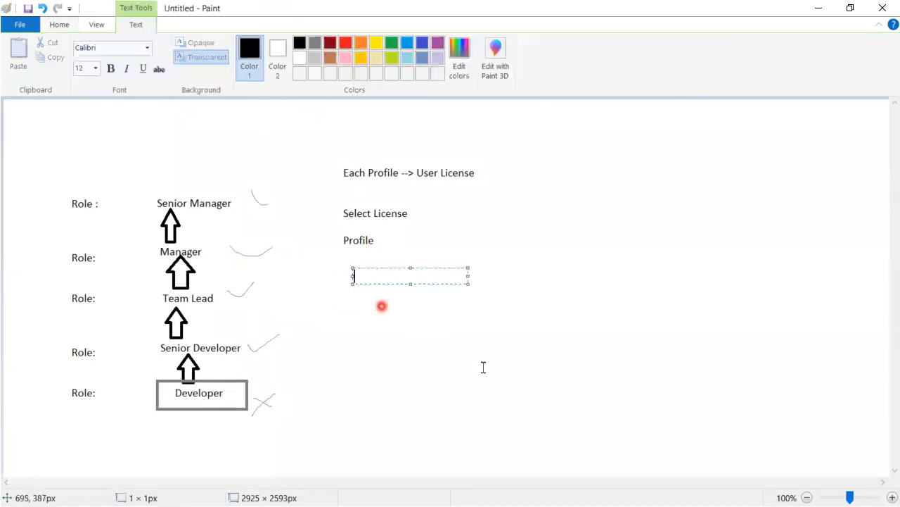
type("Faceb")
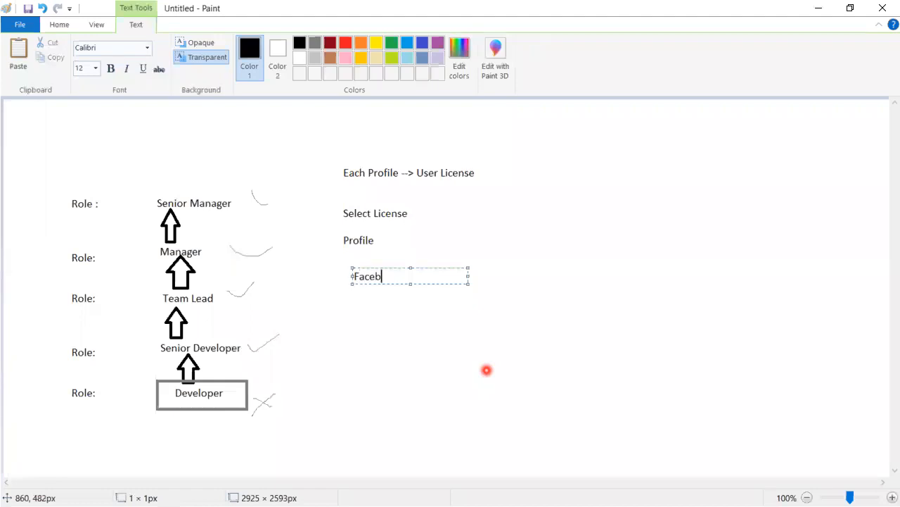
type("ook")
type(" --")
type(">")
type(" User")
type(" Id/P")
type("assword")
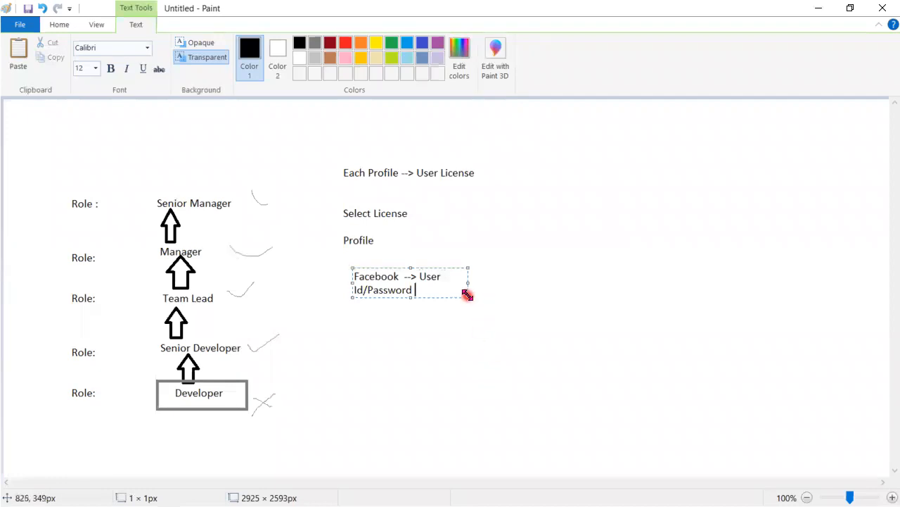
left_click_drag(468, 295, 686, 328)
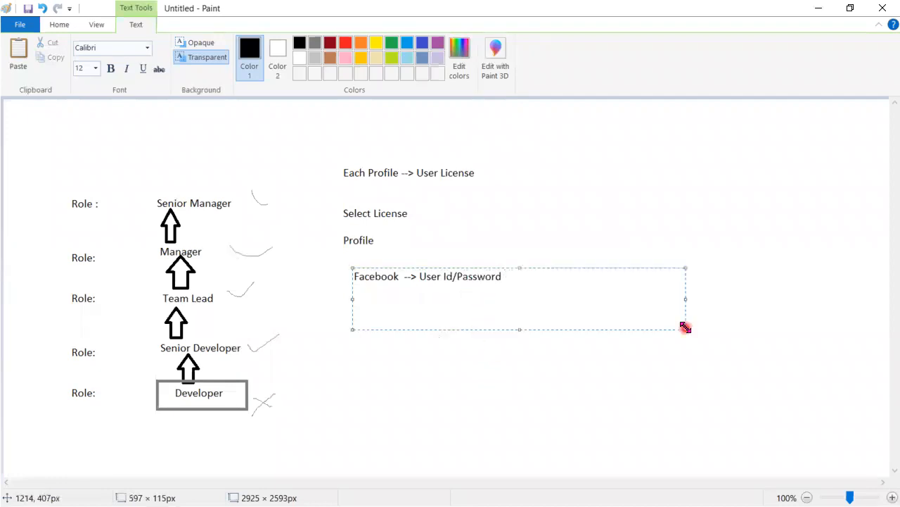
key("Return")
type("Linkedin")
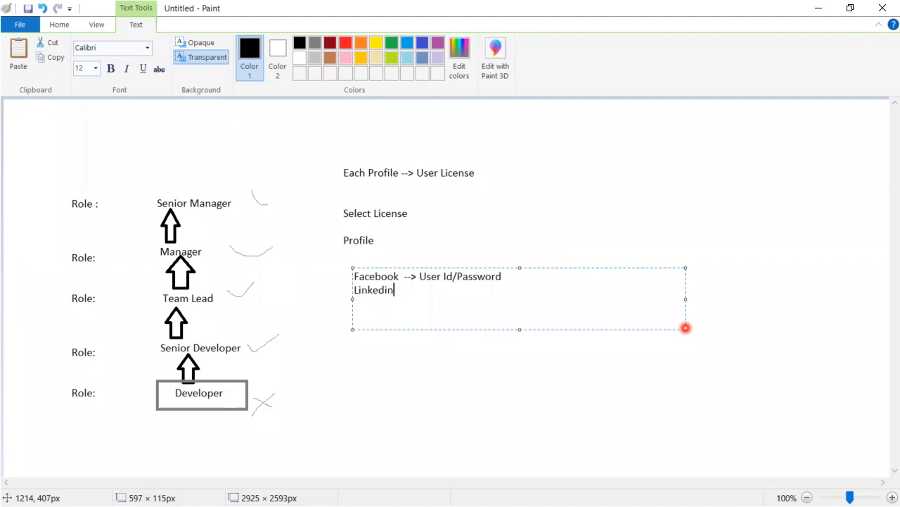
type("--> reset password")
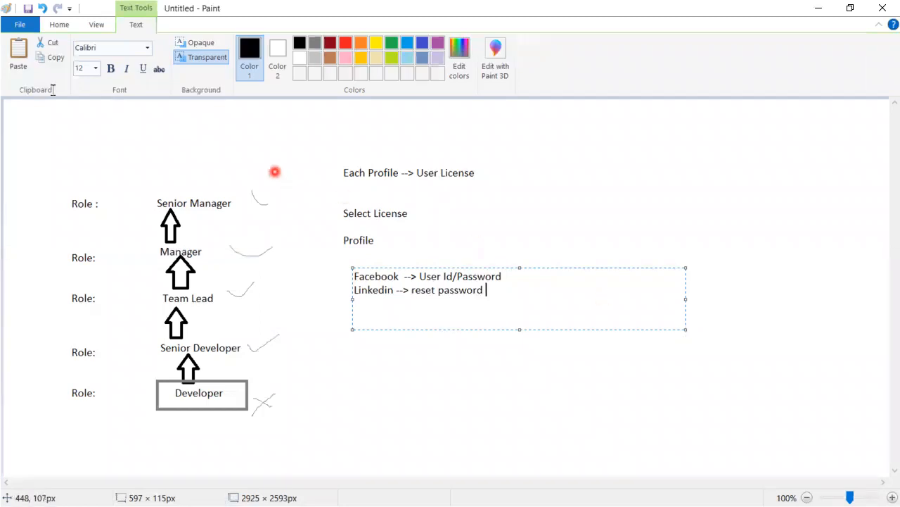
key("alt+Tab")
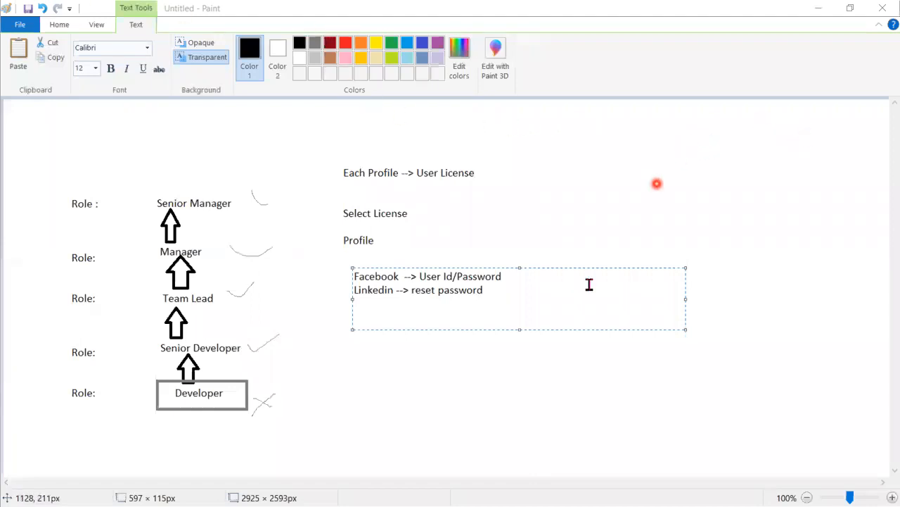
left_click(463, 426)
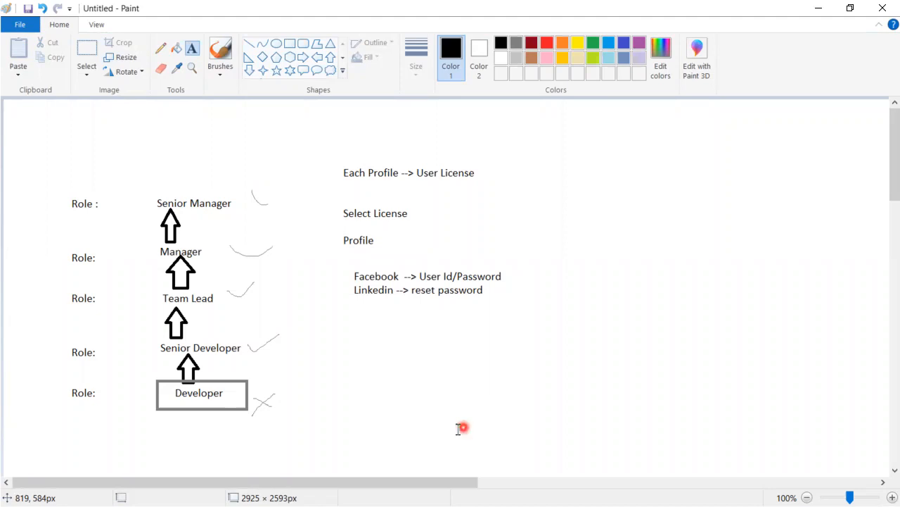
Minimize Paint so slide 9, Reset Password for User, is showing again
key("alt+Tab")
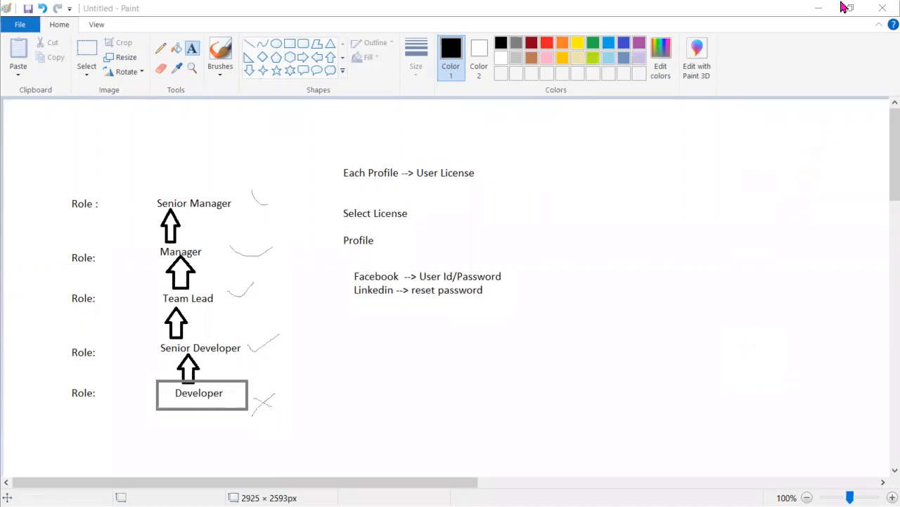
left_click(819, 8)
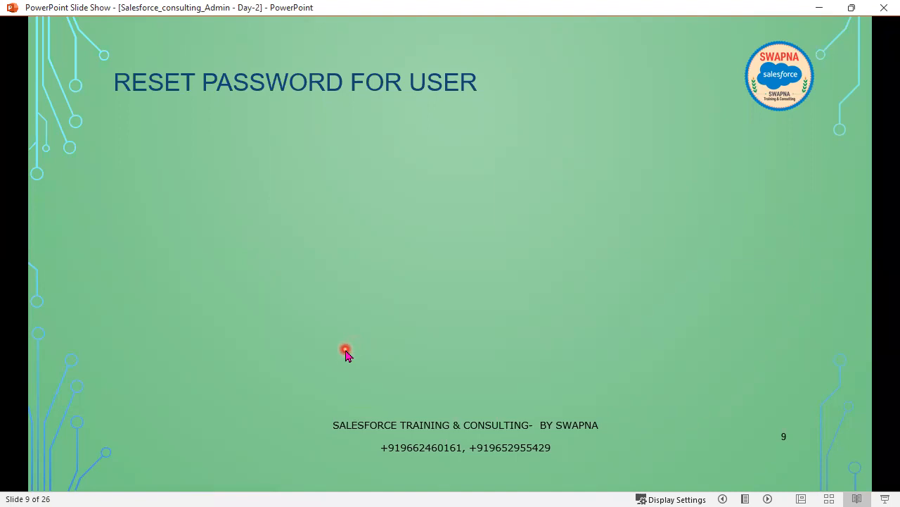
Advance the slide animation to show the bullet about resetting passwords and unlocking users
left_click(334, 371)
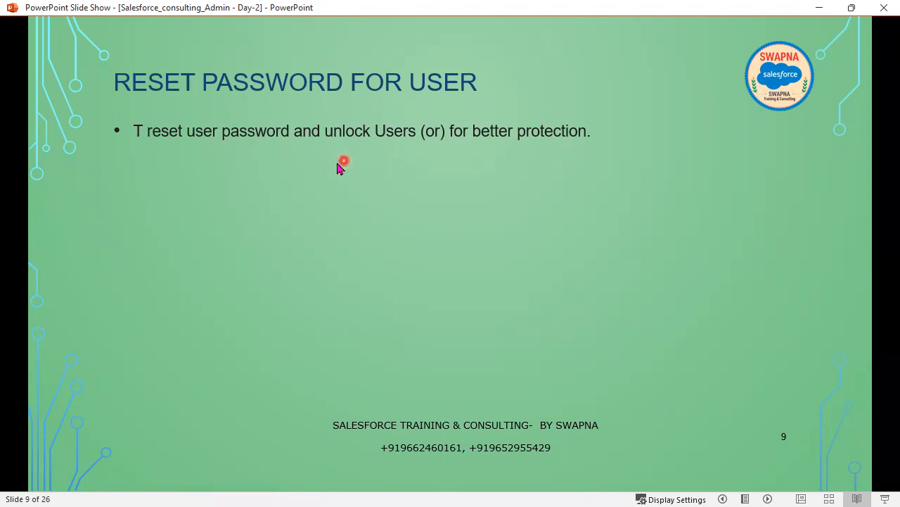
In Notepad++, add a 'Password -->' heading and the point '1) Forgot Password --->'
key("alt+Tab")
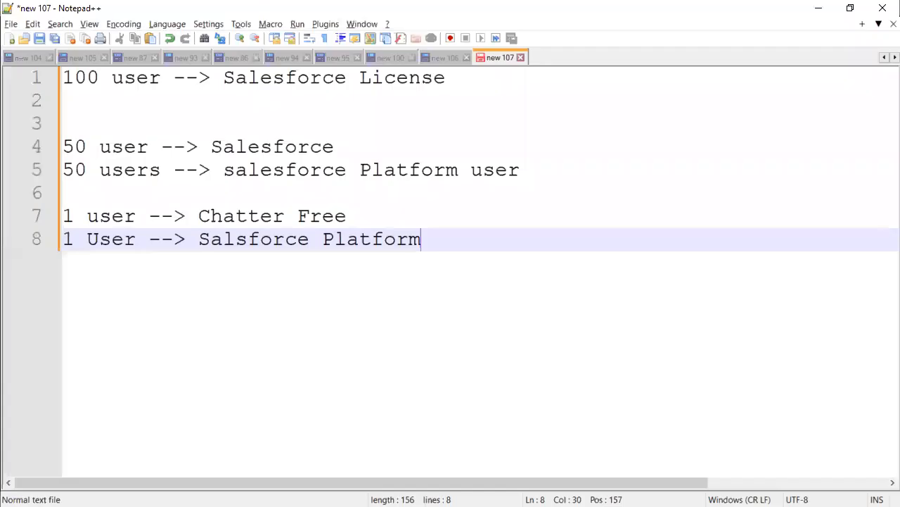
key("Return")
key("Return")
key("Return")
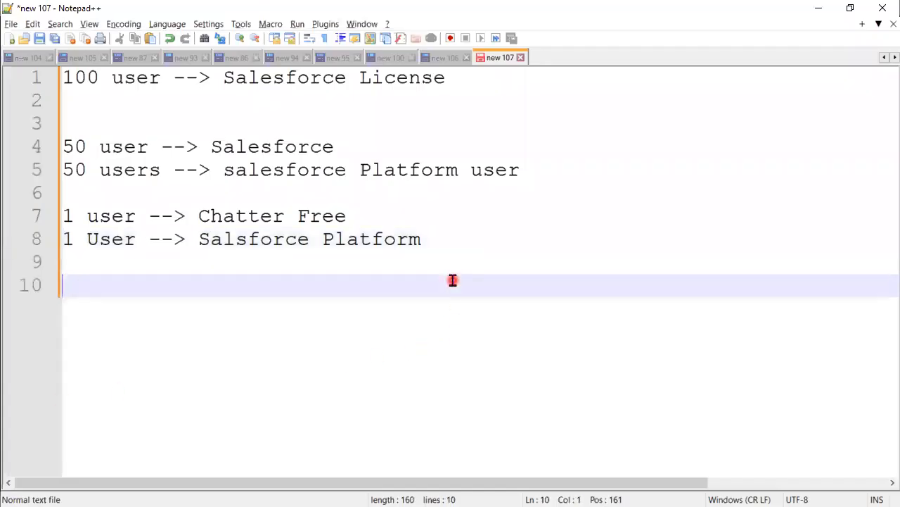
type("Password --?")
key("BackSpace")
type(">")
key("Return")
type("1) Forgot ")
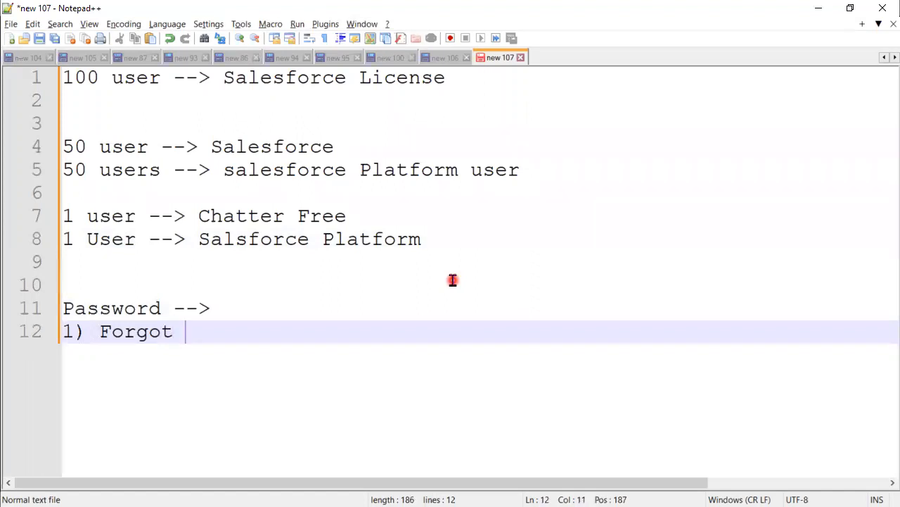
type("Paw")
key("BackSpace")
type("ssword")
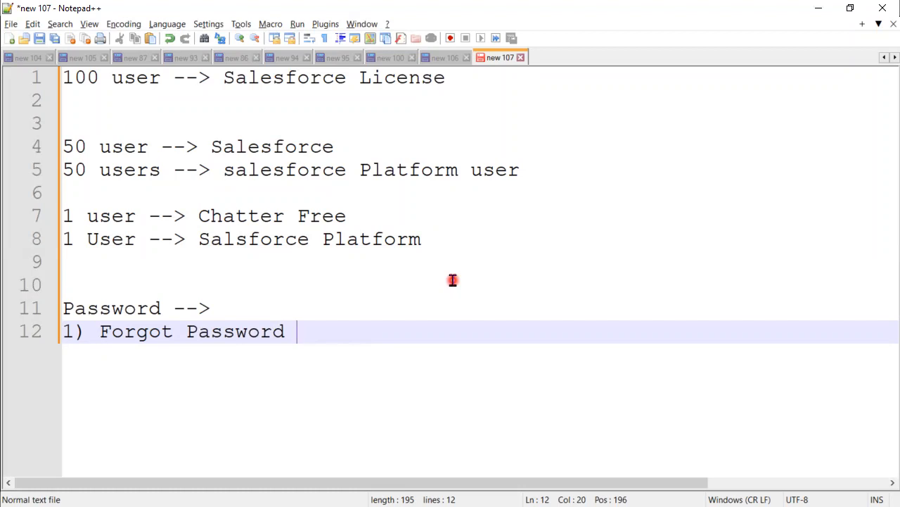
type("--->")
Add a 'Ticket -->' line asking to reset the password for a named user
key("Return")
type("Tick")
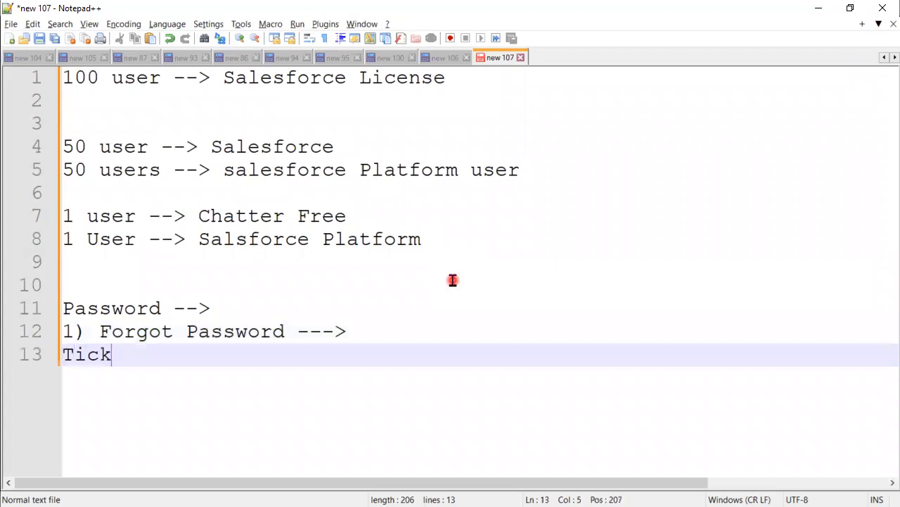
type("et --?")
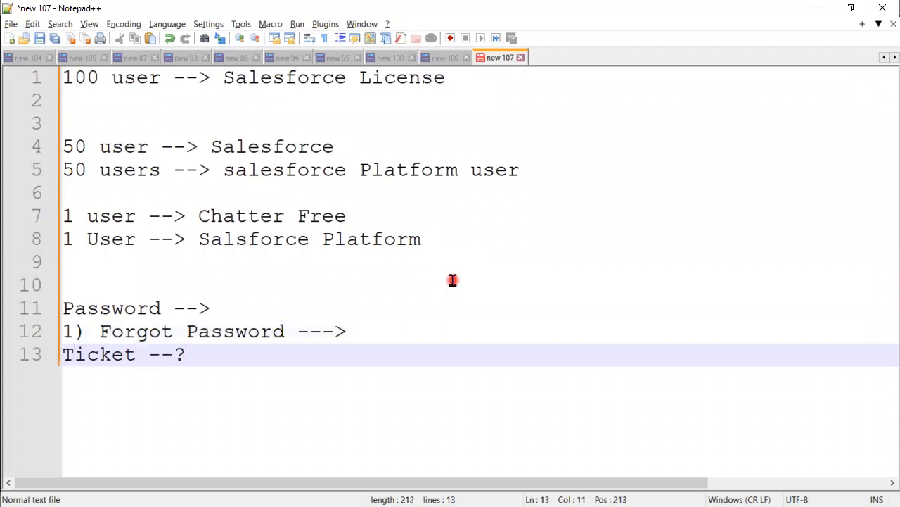
key("BackSpace")
type("> C")
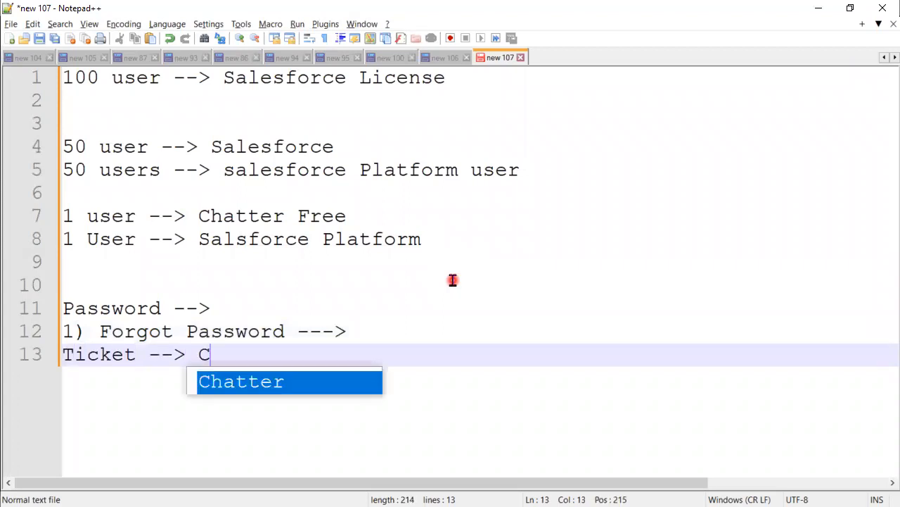
type("an yourest")
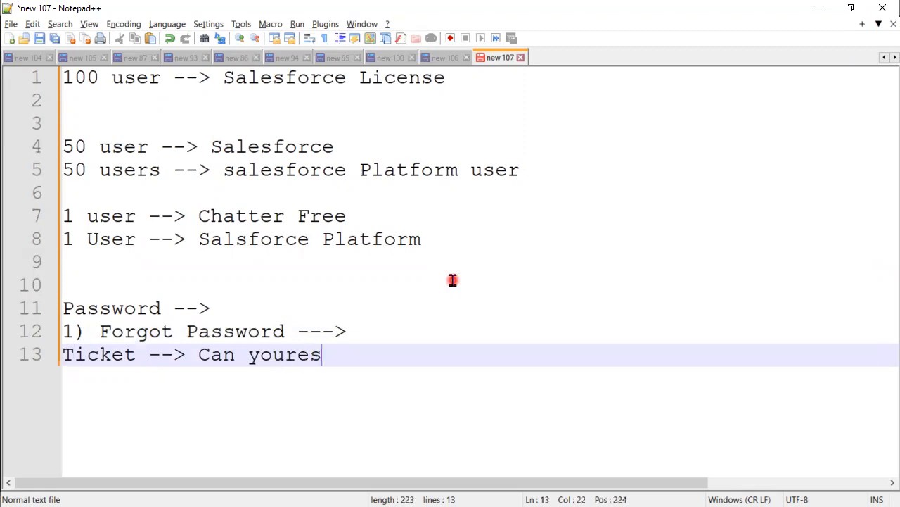
key("BackSpace")
key("BackSpace")
key("BackSpace")
key("BackSpace")
key("BackSpace")
type("reset the ")
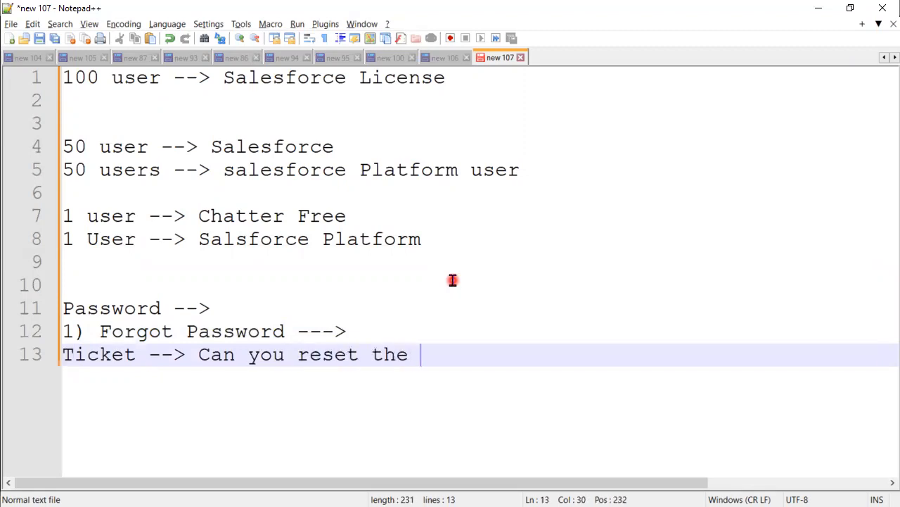
type("password ")
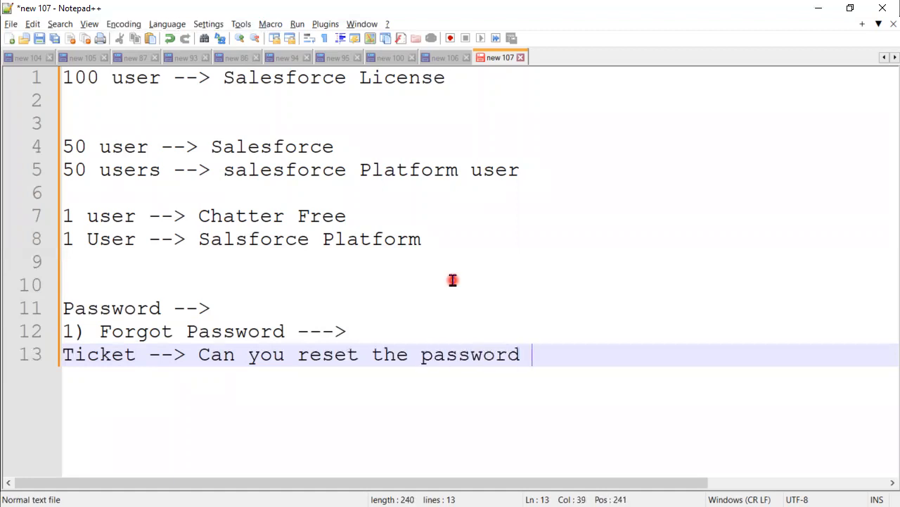
type("for user ")
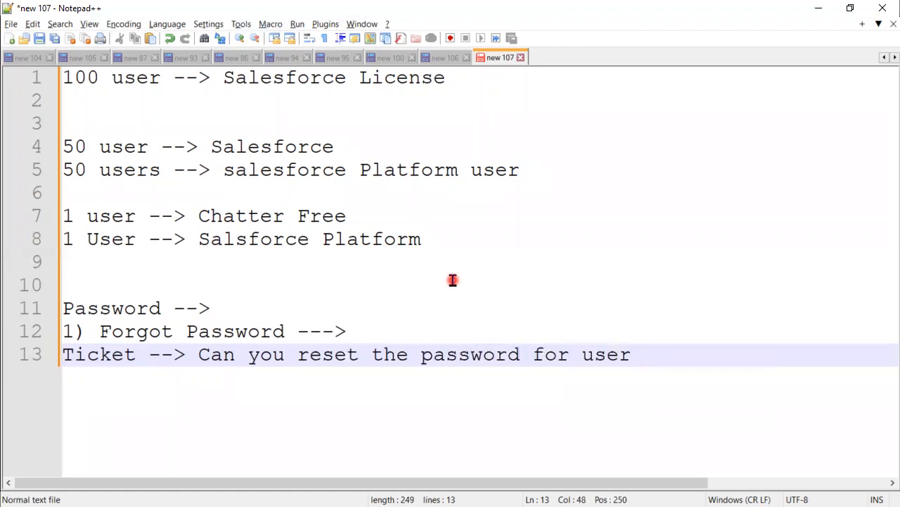
type("Name ")
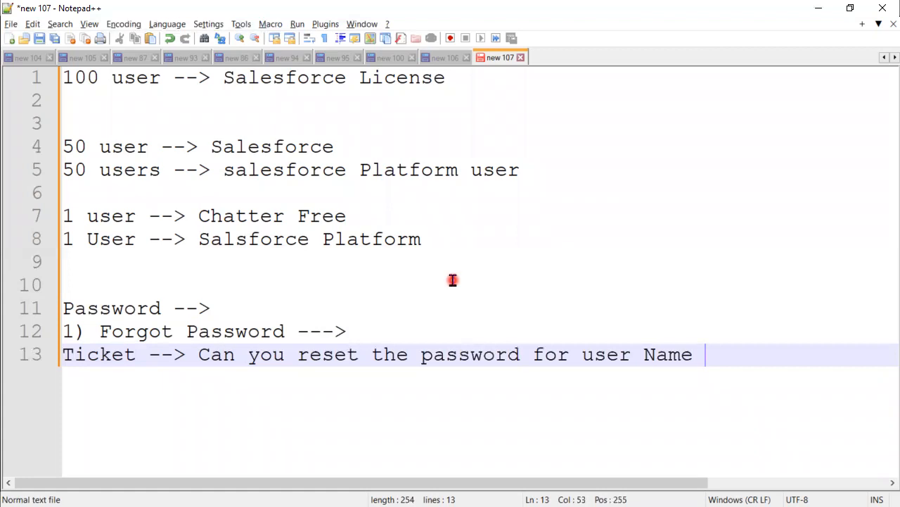
type("Mess")
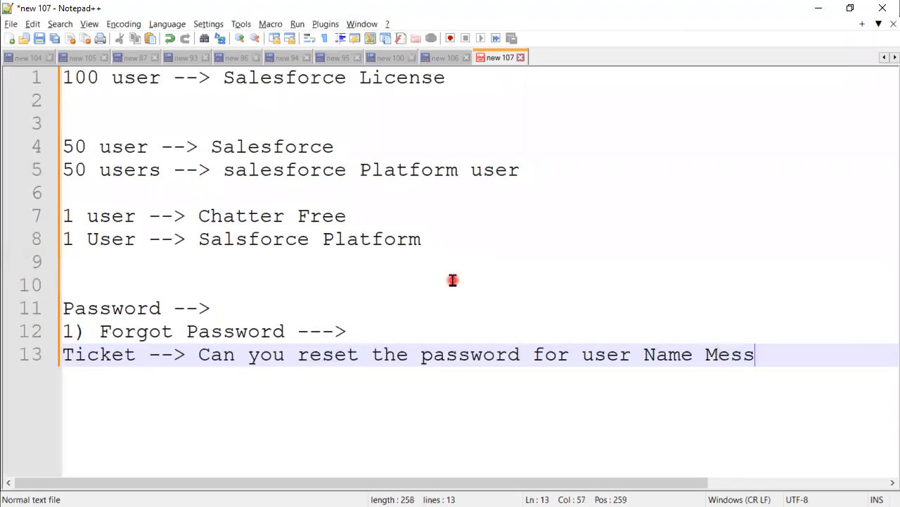
type("i'")
key("Left")
key("Left")
key("Left")
key("Left")
type("'")
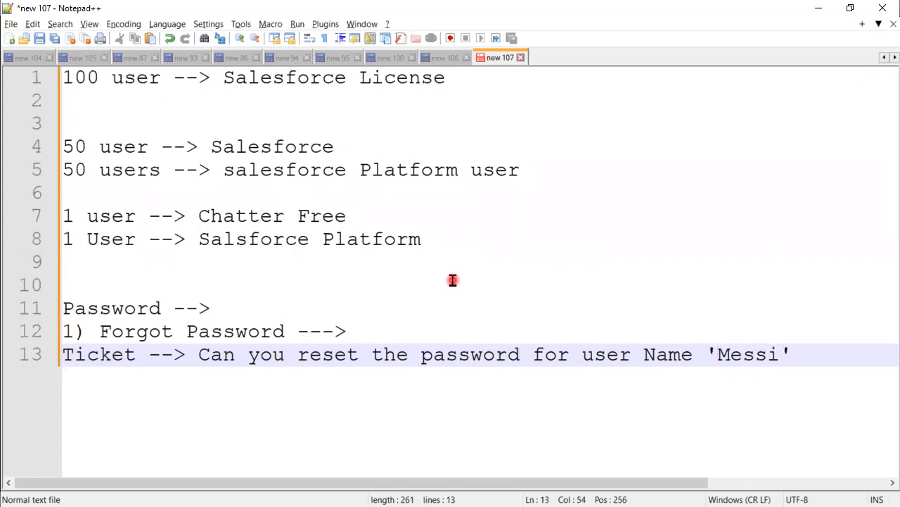
key("Right")
key("Right")
key("Right")
key("Right")
key("Right")
key("Right")
Add the second point '2) Security/Protection'
key("Return")
type("2)")
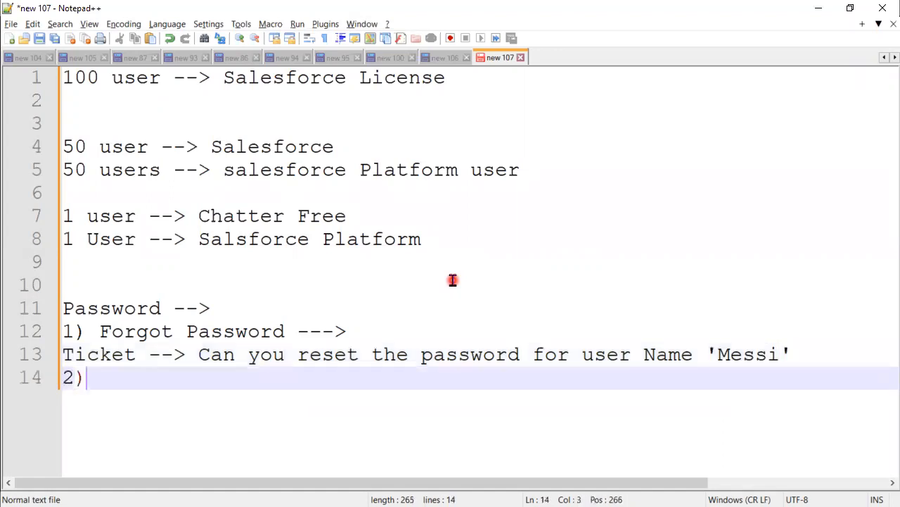
type("  P")
key("BackSpace")
type("Security/Protection")
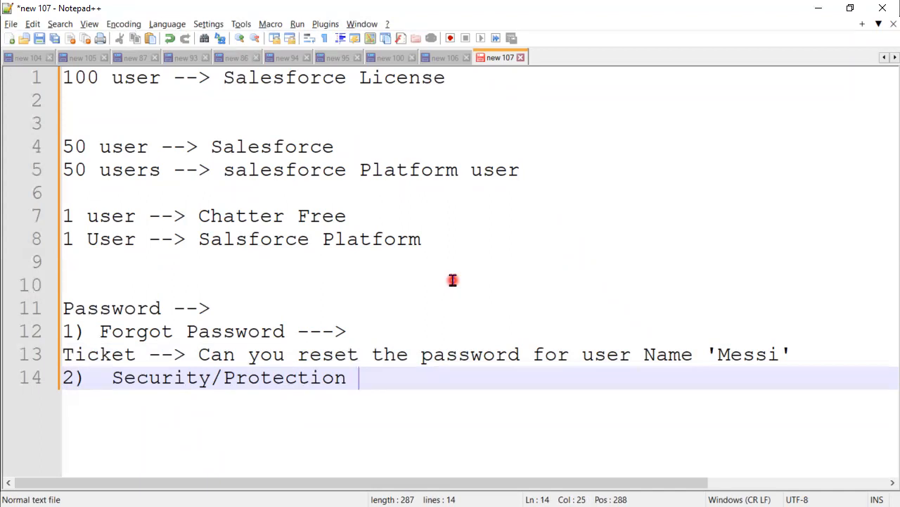
Reveal the Setup → Users, Reset Password button and reset-email bullets on slide 9
left_click(827, 9)
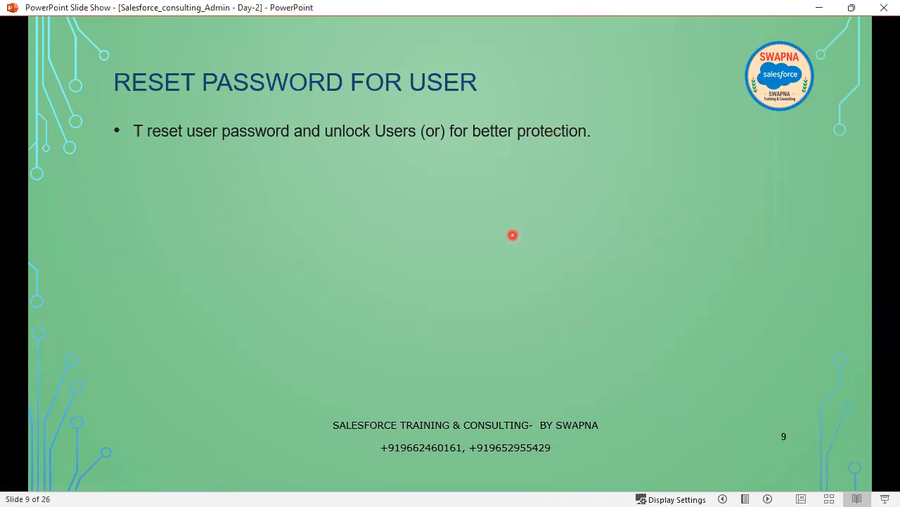
left_click(513, 235)
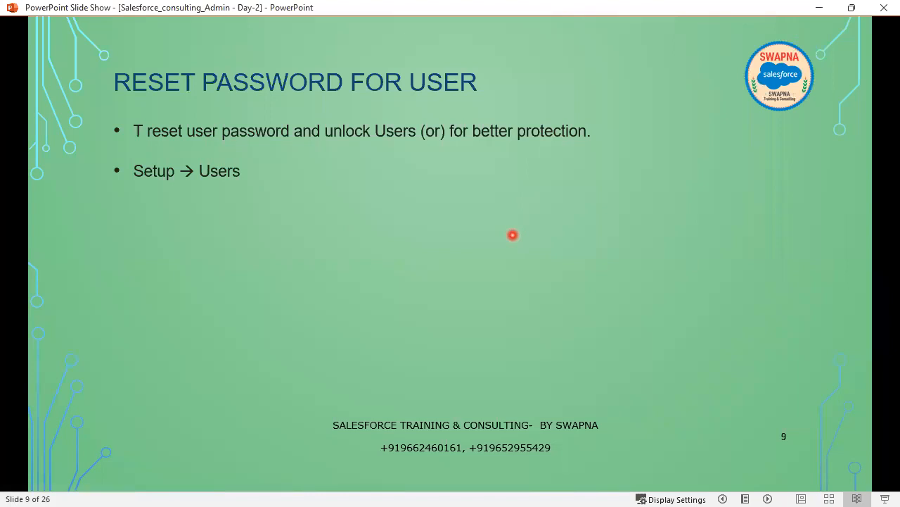
left_click(513, 235)
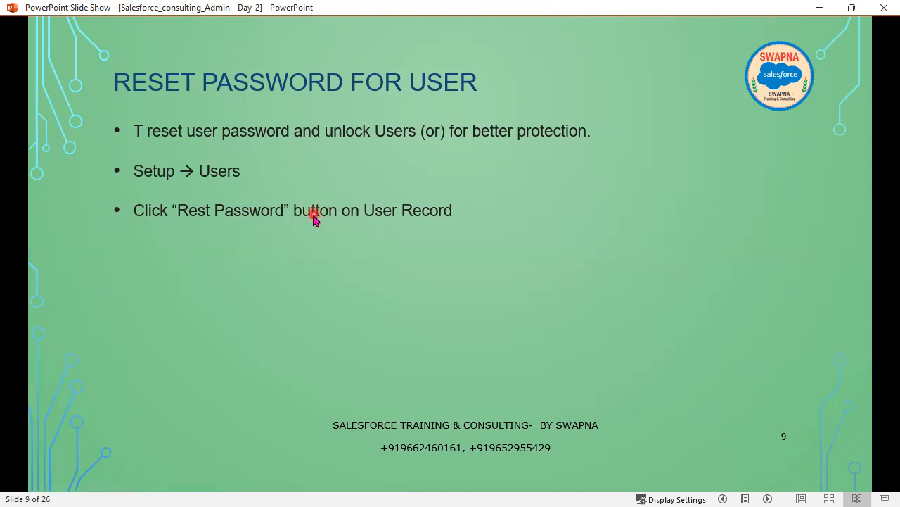
left_click(307, 281)
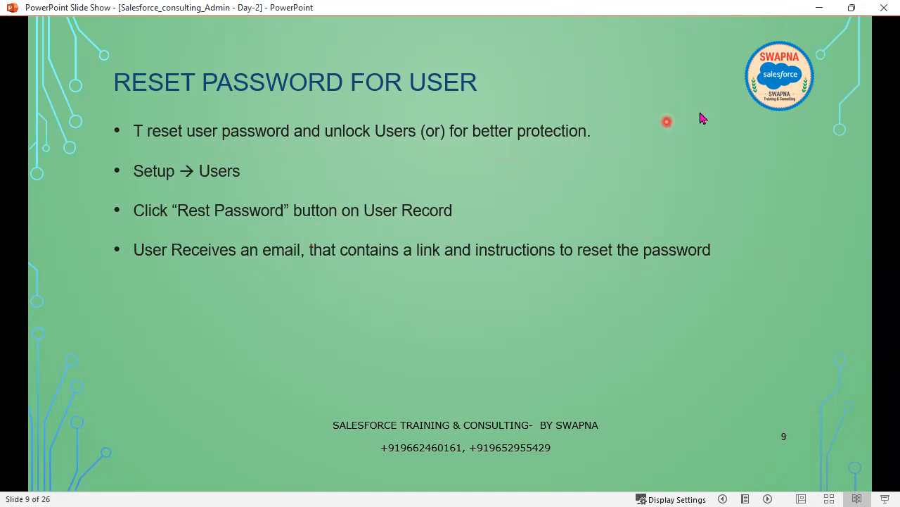
Open the demo user's record from All Users and confirm a password reset, noting the emailed address
left_click(827, 8)
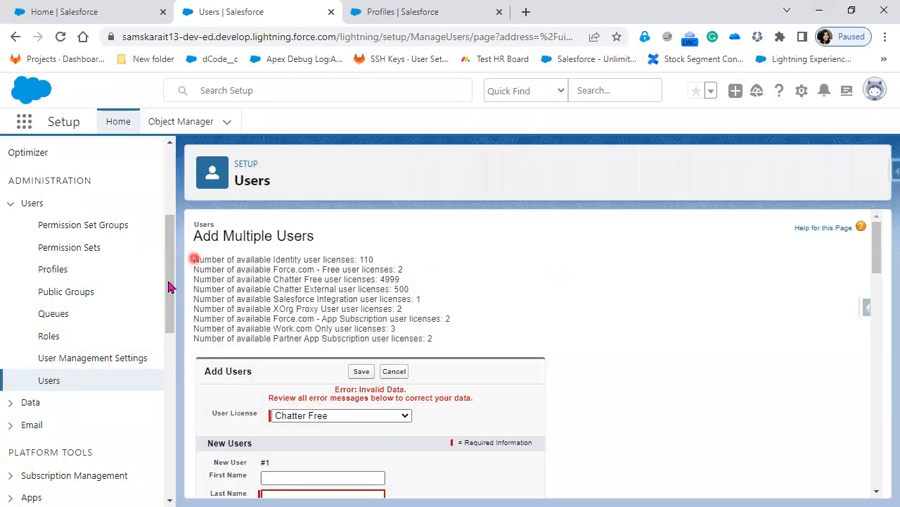
left_click(56, 386)
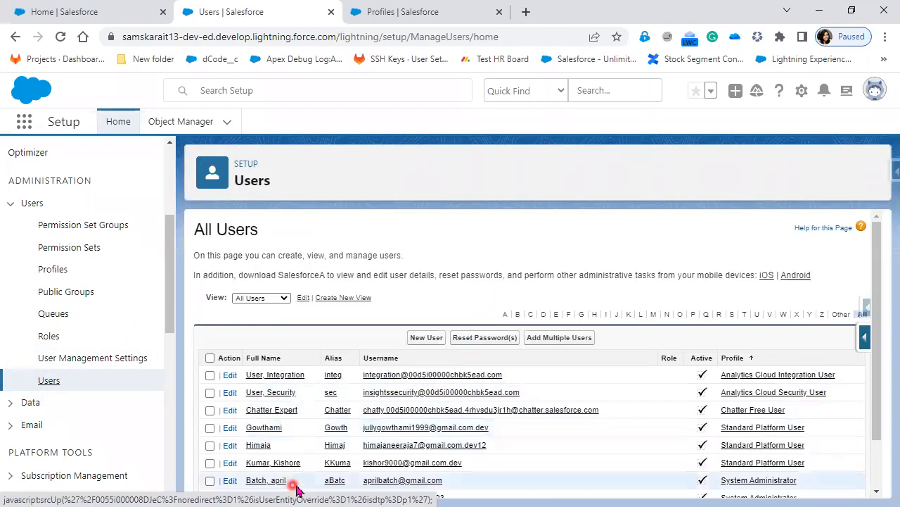
scroll(307, 465, "down", 2)
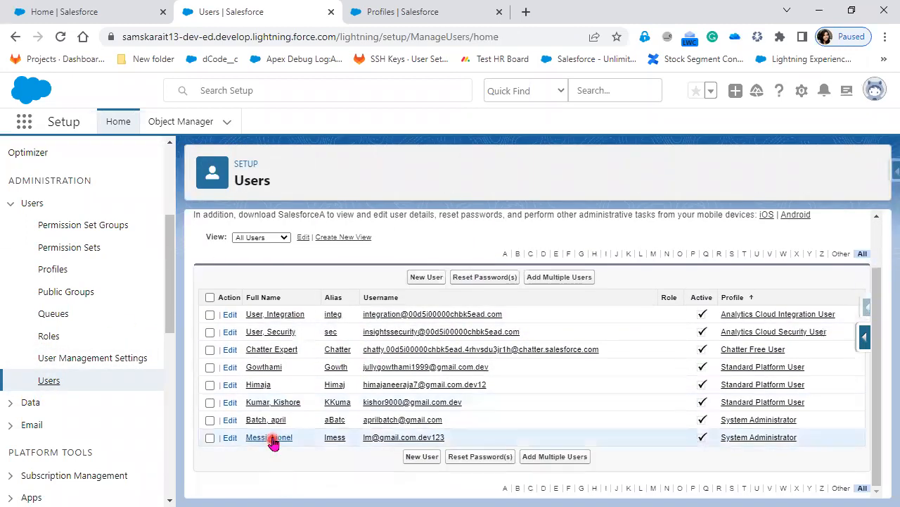
left_click(267, 437)
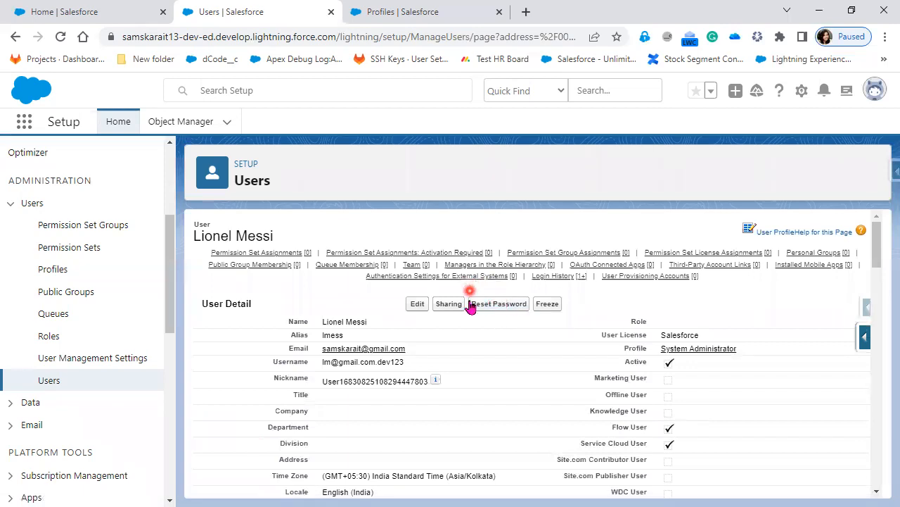
left_click(510, 311)
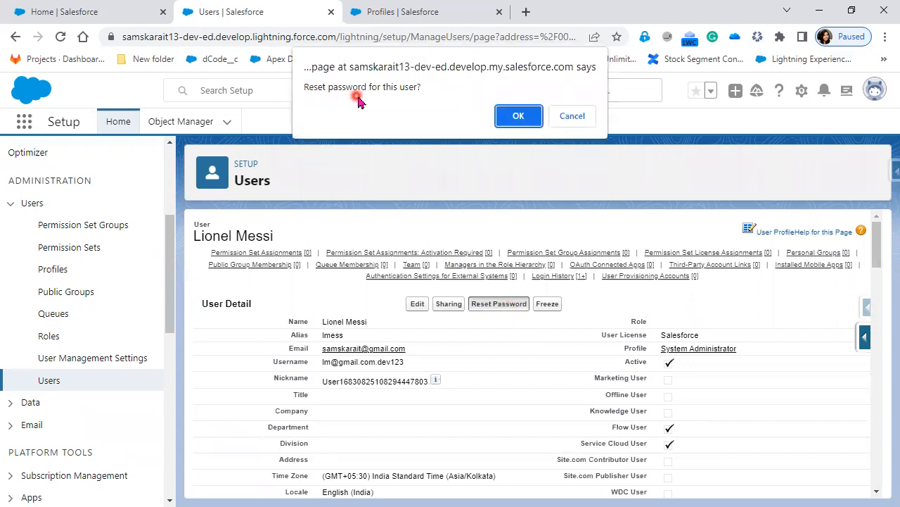
left_click(514, 118)
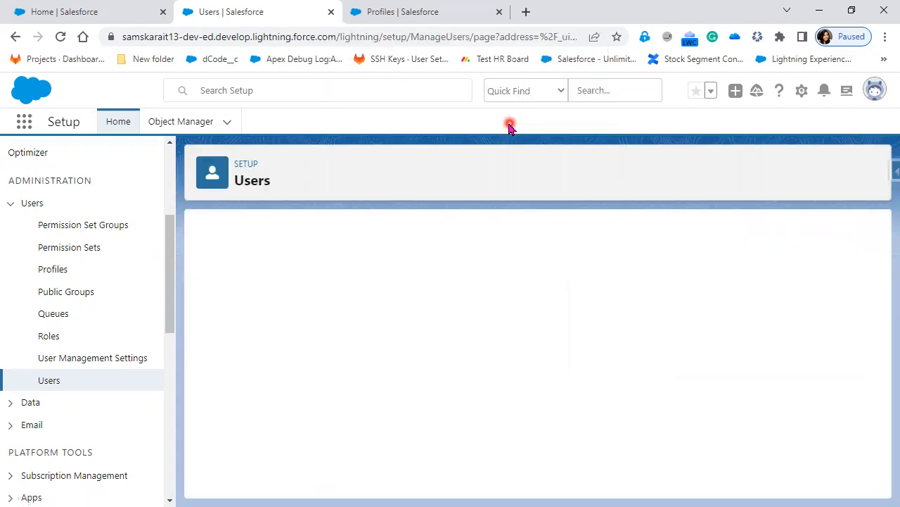
left_click_drag(486, 287, 584, 295)
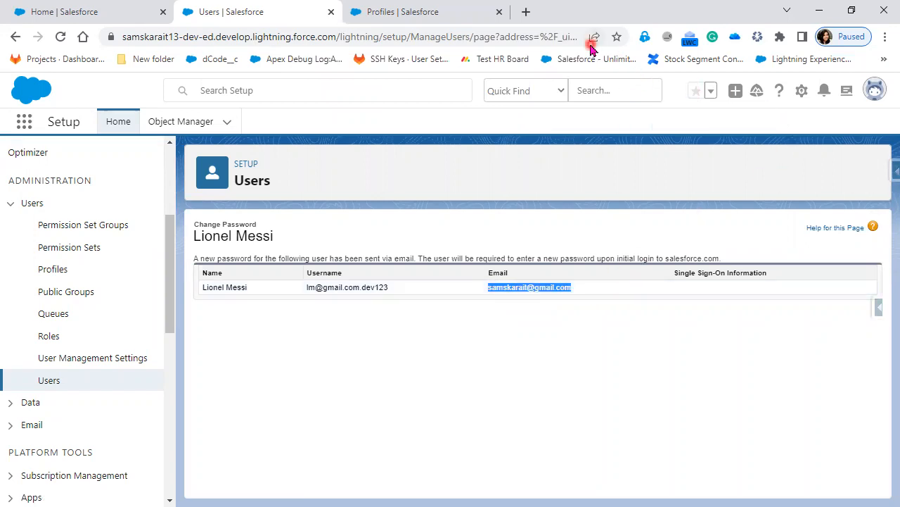
Open the 'Finish resetting your Salesforce password' email in Gmail and highlight its 24-hour link expiry
left_click(529, 12)
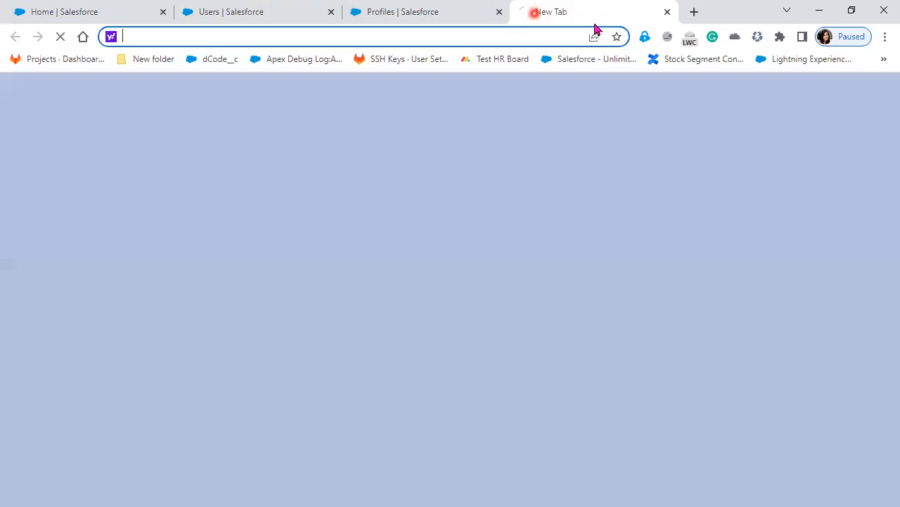
left_click(587, 259)
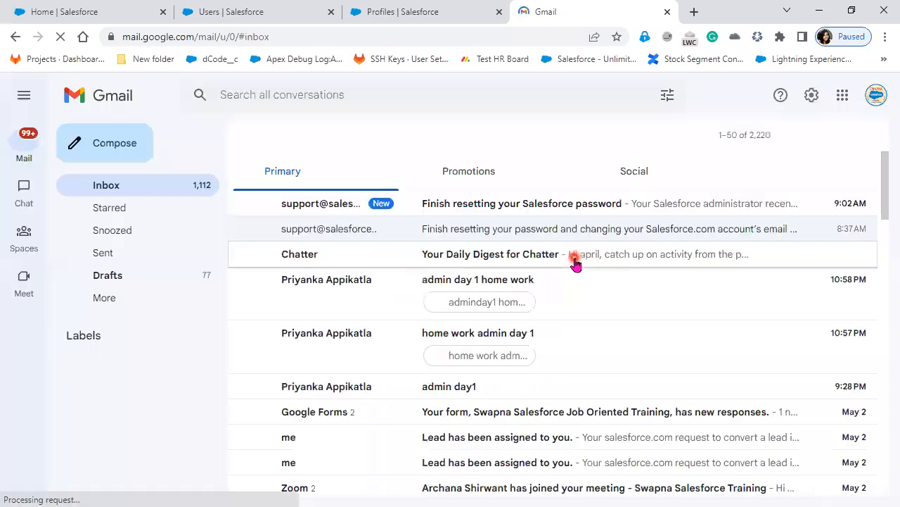
left_click(540, 213)
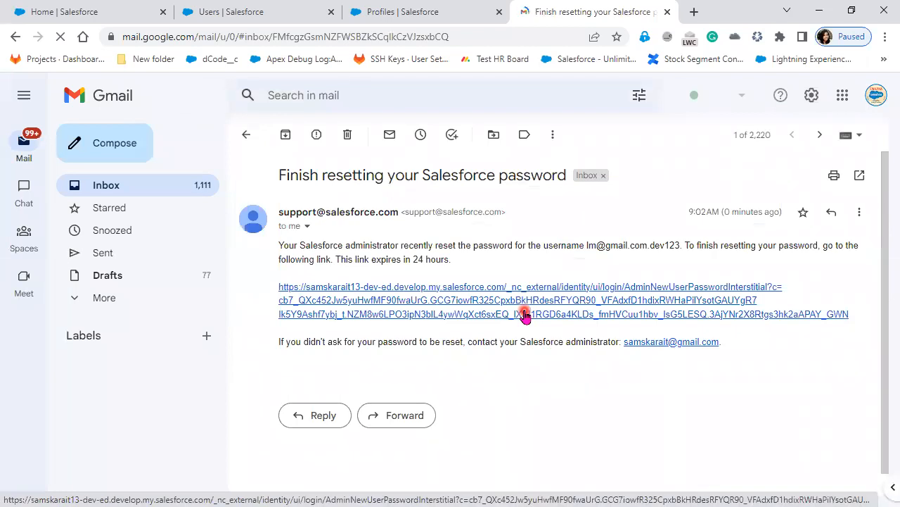
left_click_drag(335, 259, 471, 263)
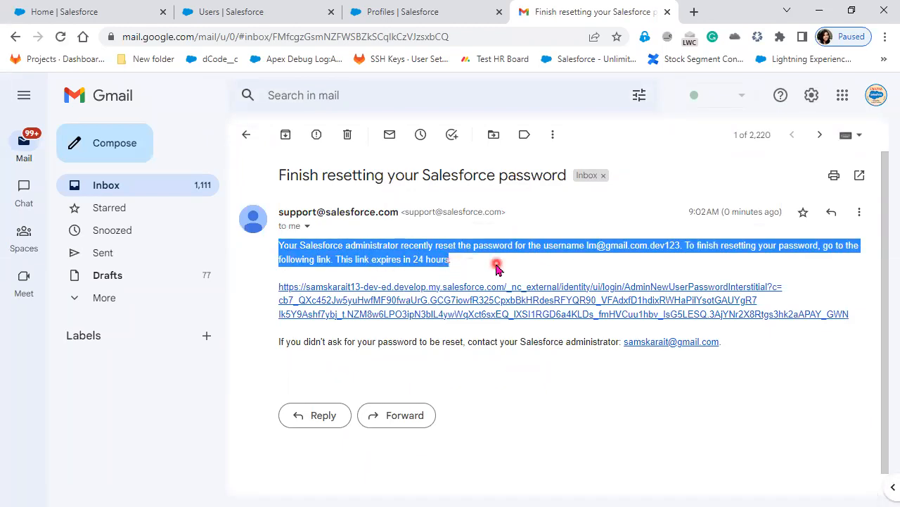
left_click(497, 264)
left_click_drag(371, 259, 487, 276)
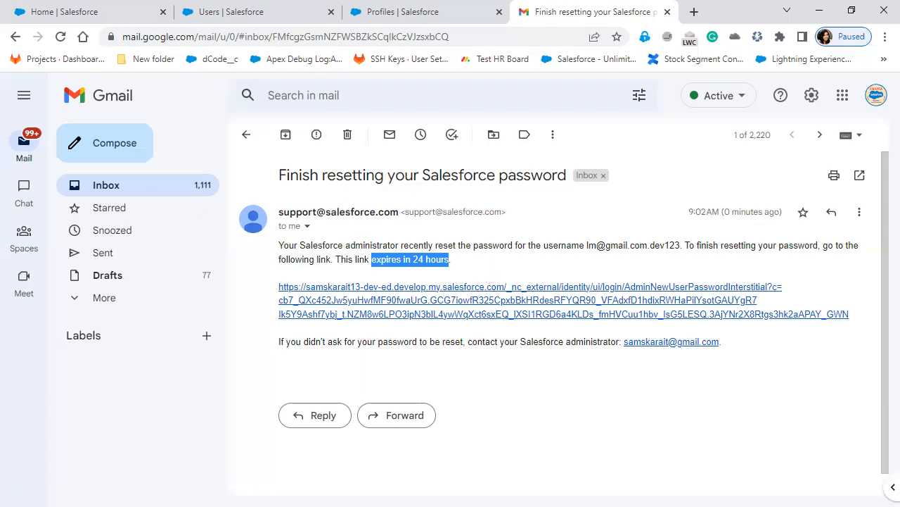
key("alt+Tab")
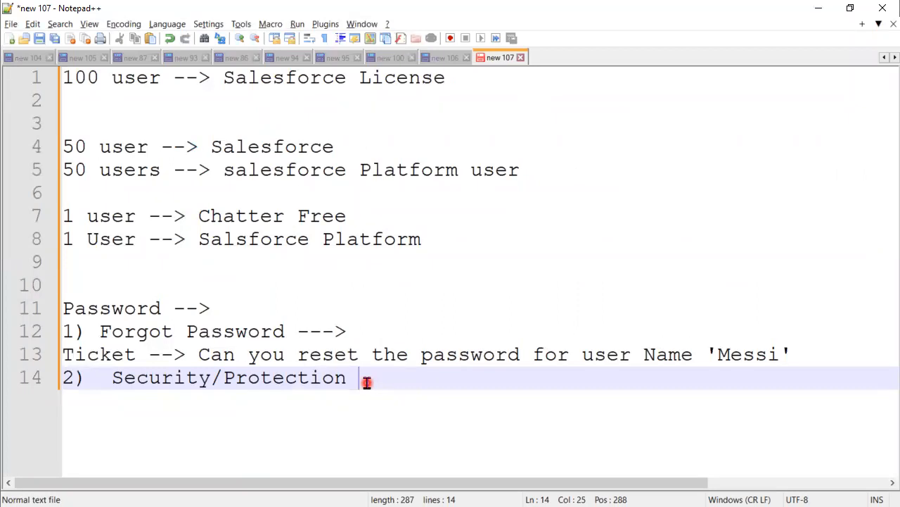
left_click(819, 8)
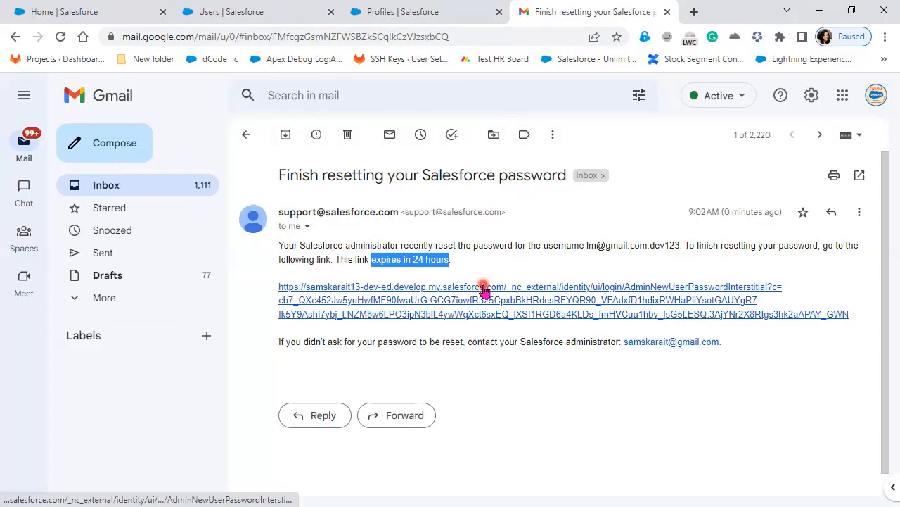
Follow the emailed reset link, enter and confirm a new password, then open the account menu
left_click(470, 299)
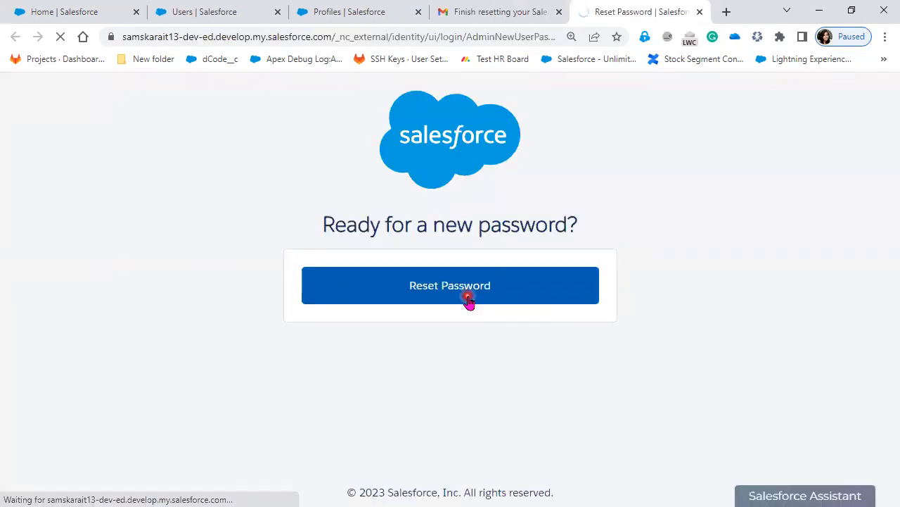
left_click(469, 300)
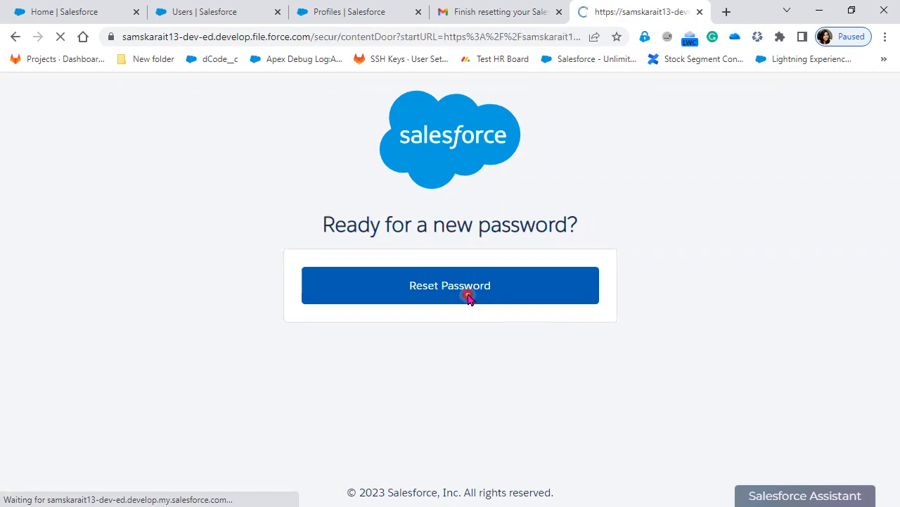
scroll(423, 408, "down", 2)
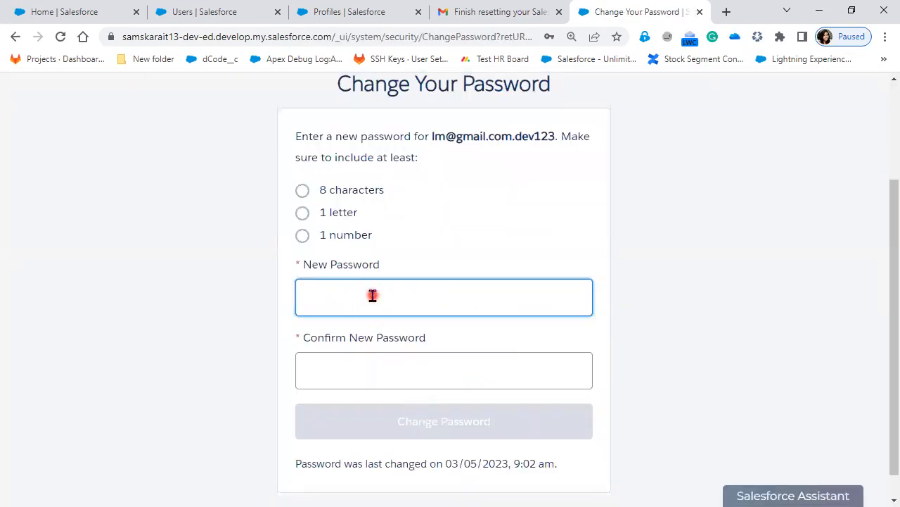
type("T•••••••")
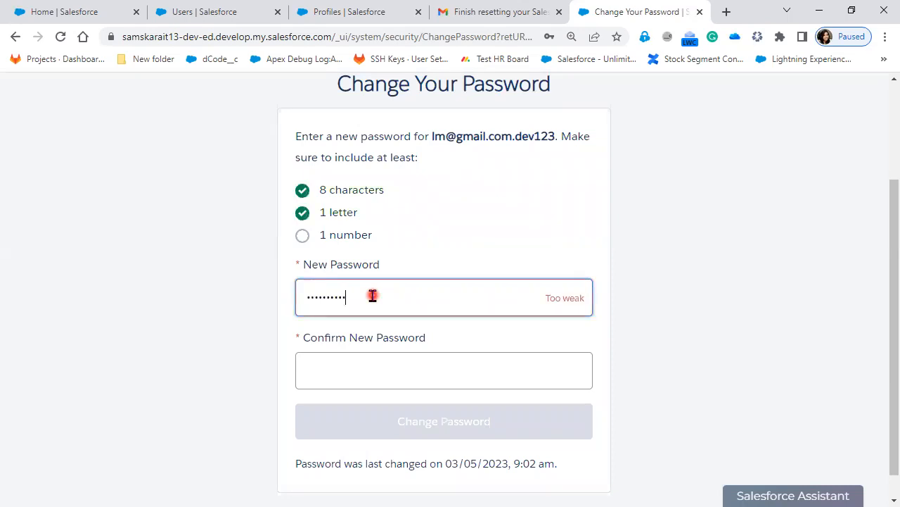
type("1")
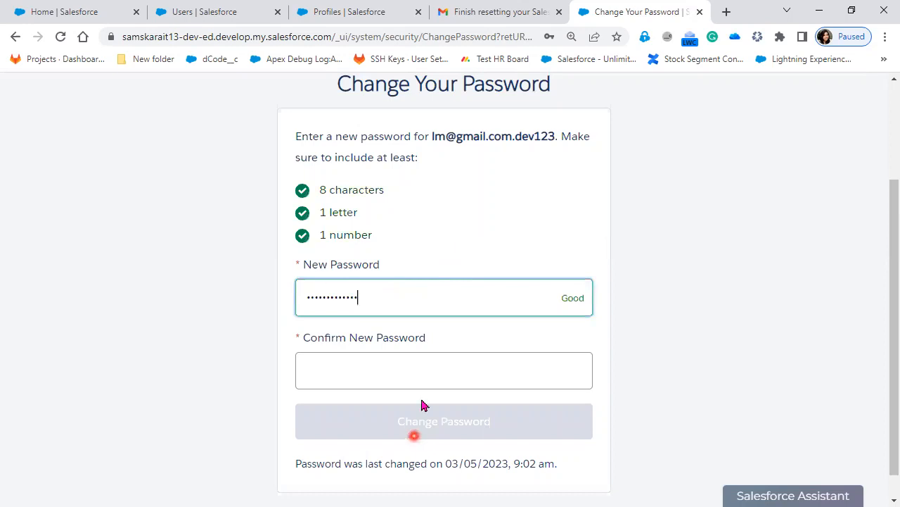
left_click(424, 375)
type("•••••••••")
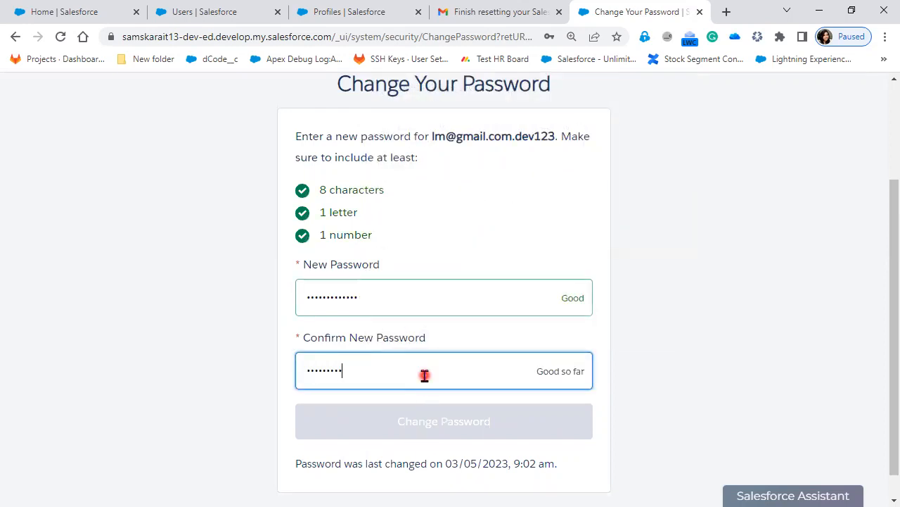
type("••••")
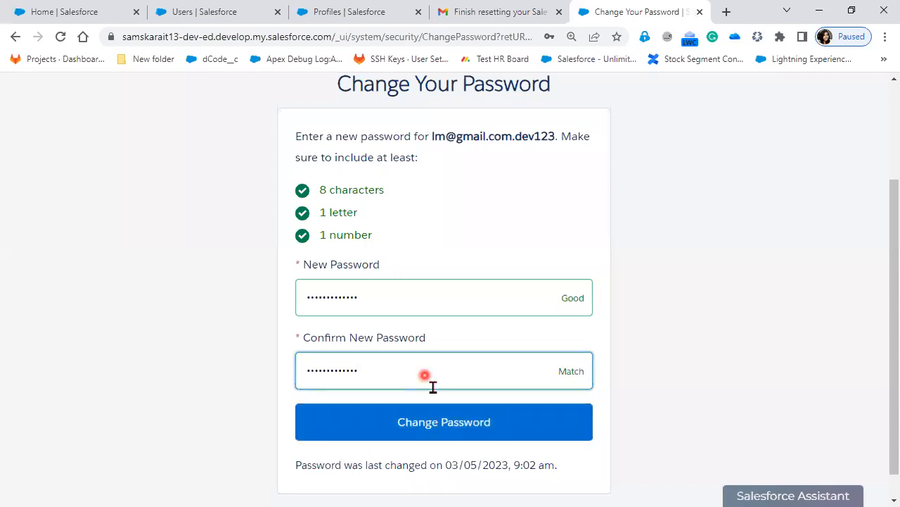
left_click(439, 427)
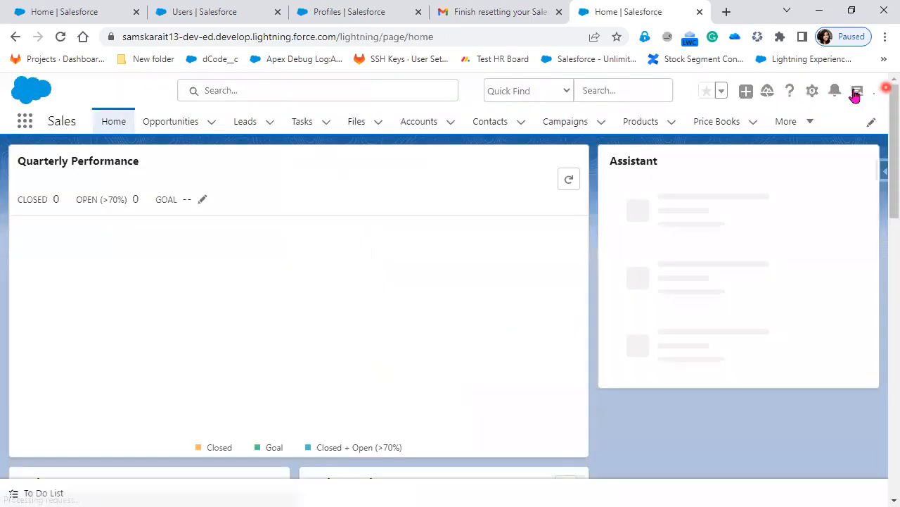
left_click(863, 91)
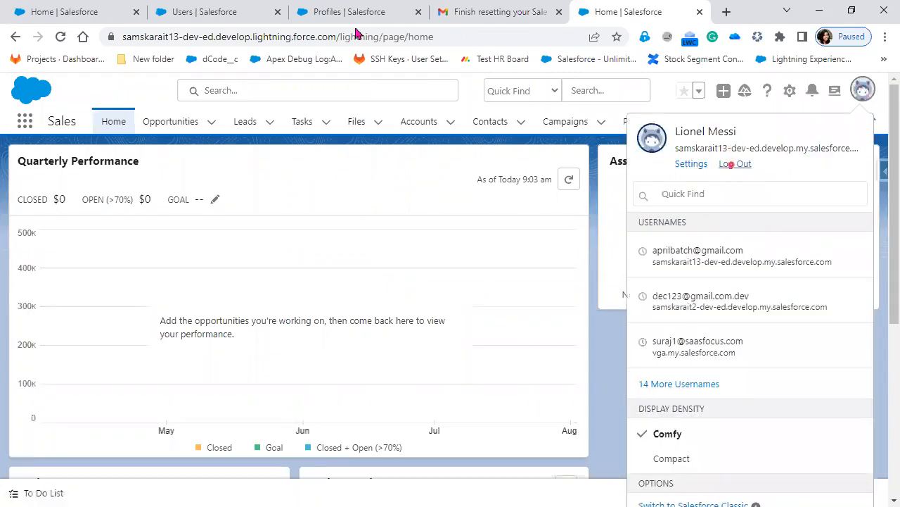
Return to Setup Users, log back in and skip mobile phone registration with Remind Me Later
left_click(204, 12)
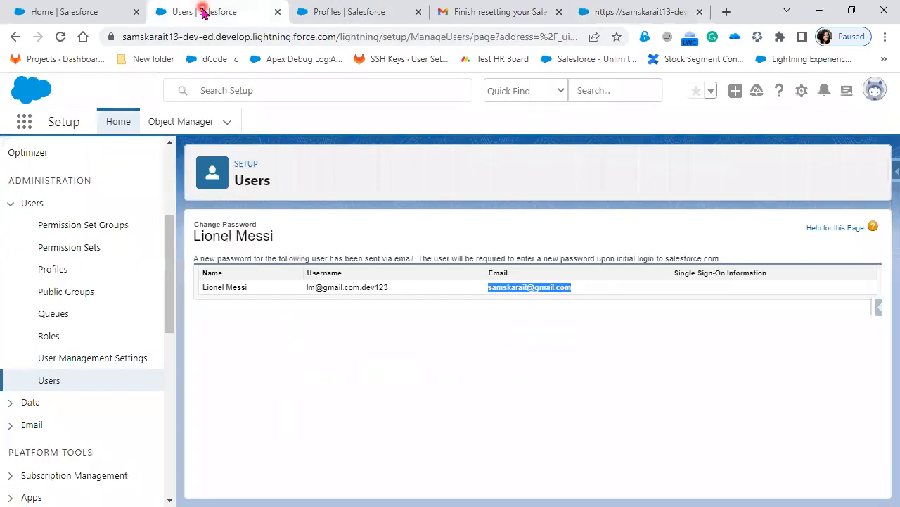
left_click(43, 381)
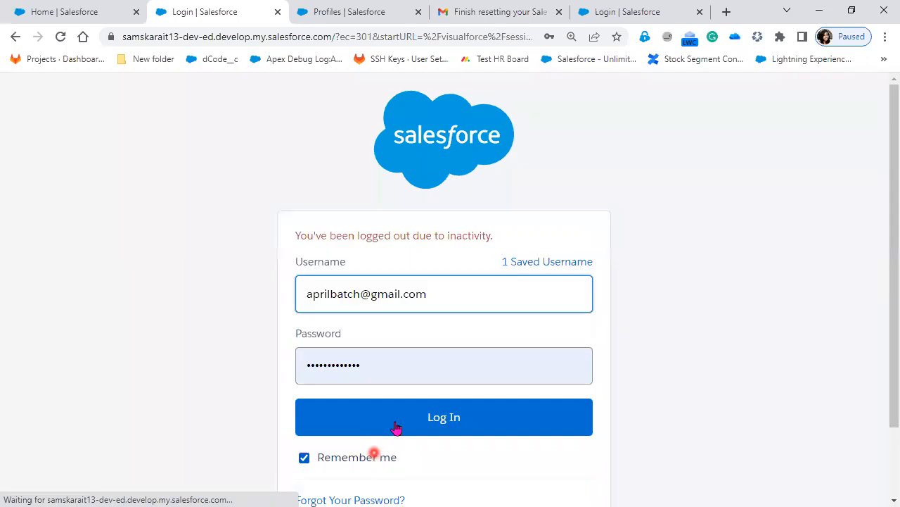
left_click(396, 425)
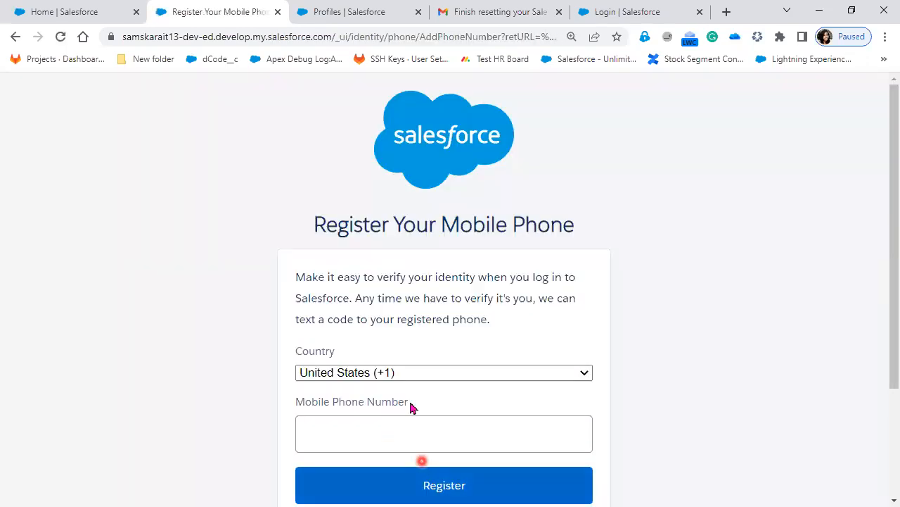
scroll(412, 407, "down", 2)
left_click(359, 386)
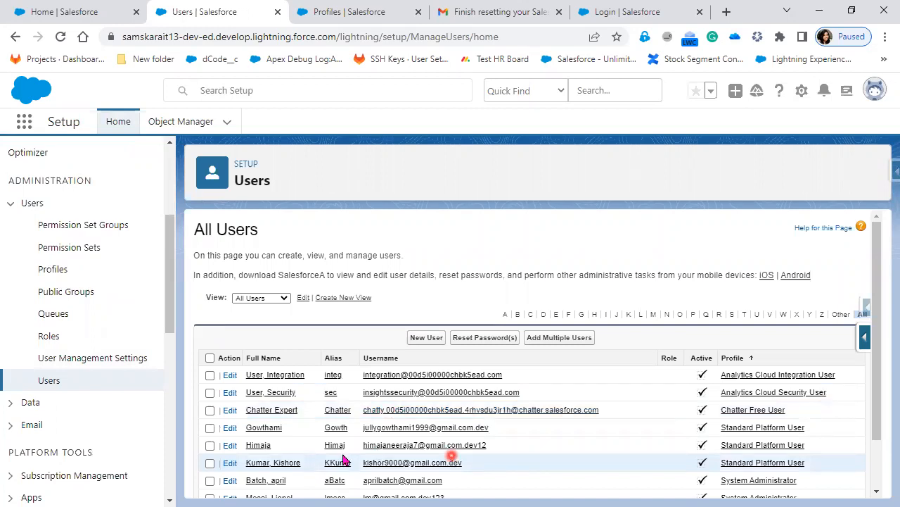
In the All Users list, select the user rows and check every row with Toggle All
scroll(347, 460, "down", 1)
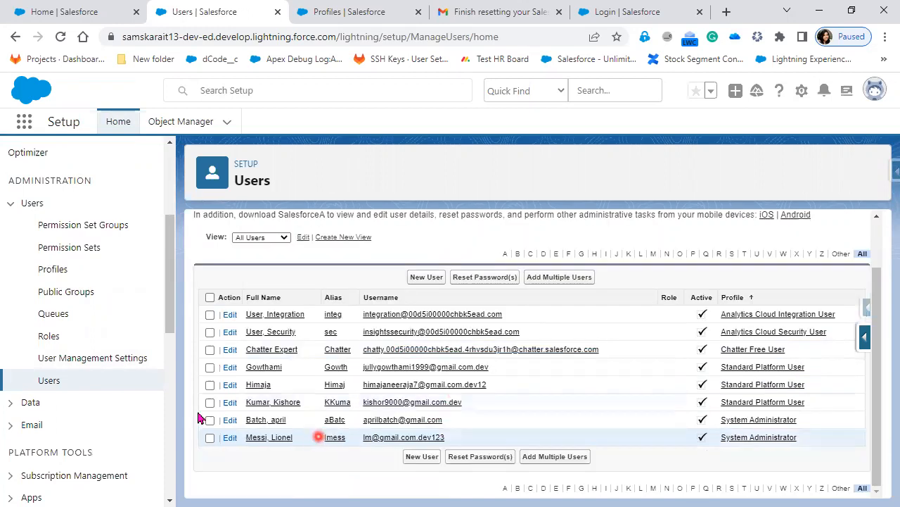
left_click(383, 439)
left_click(334, 421)
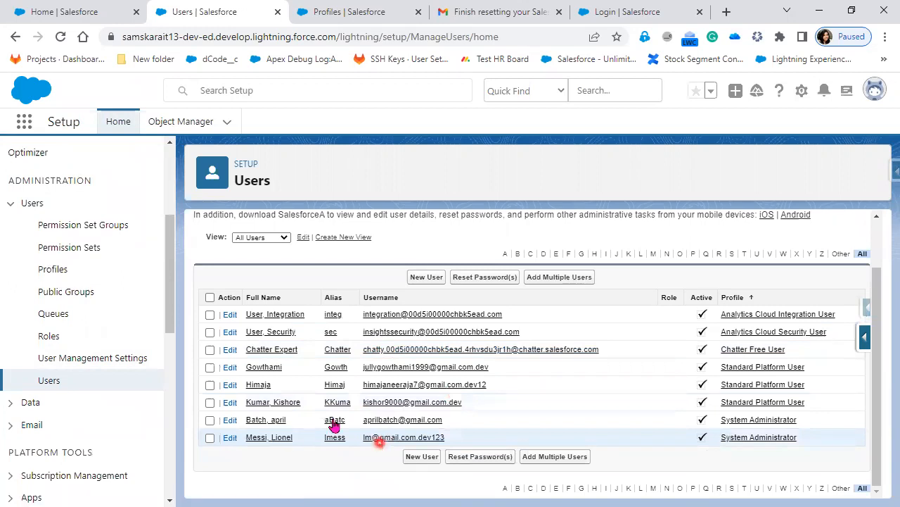
left_click(200, 303)
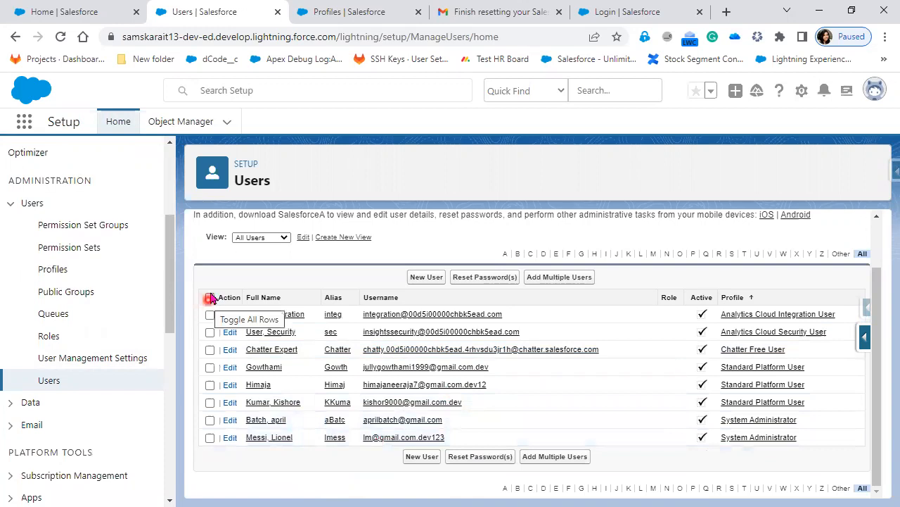
left_click(210, 298)
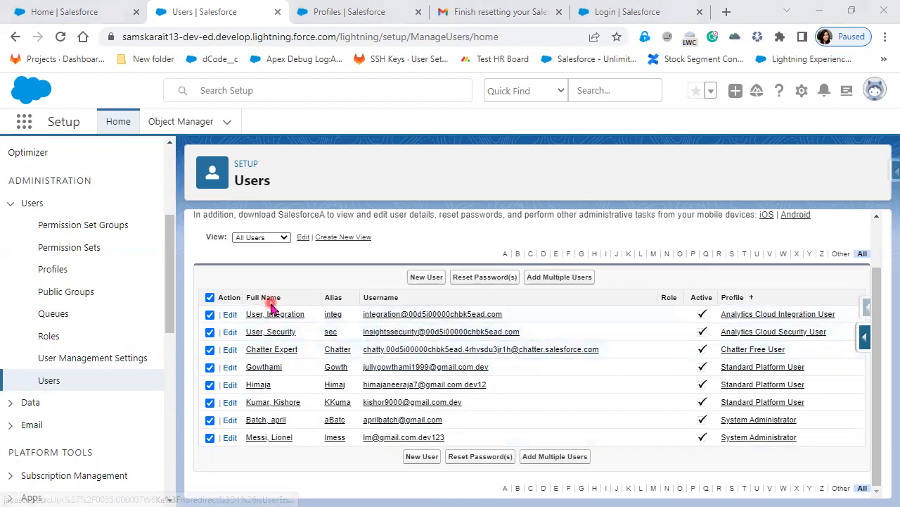
Open the seventh user's detail page and scroll down to Login History and back up
left_click(262, 421)
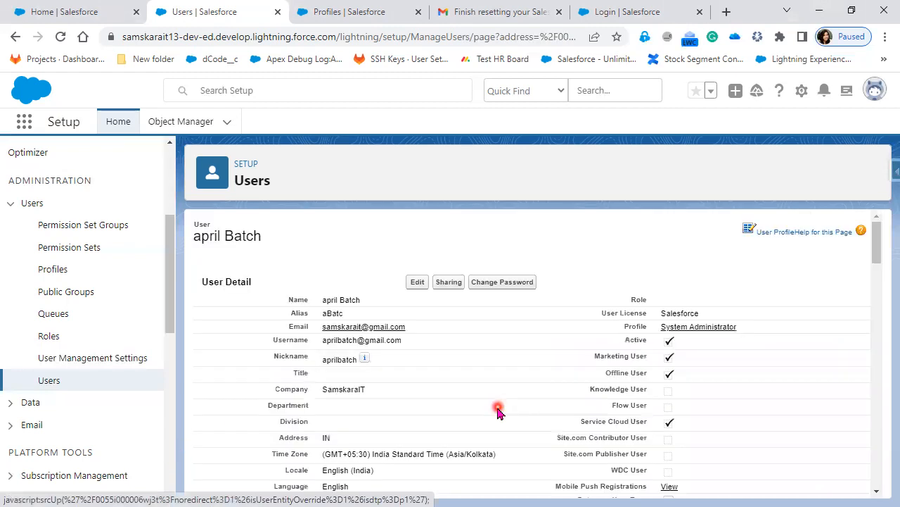
scroll(496, 412, "down", 8)
scroll(493, 414, "down", 8)
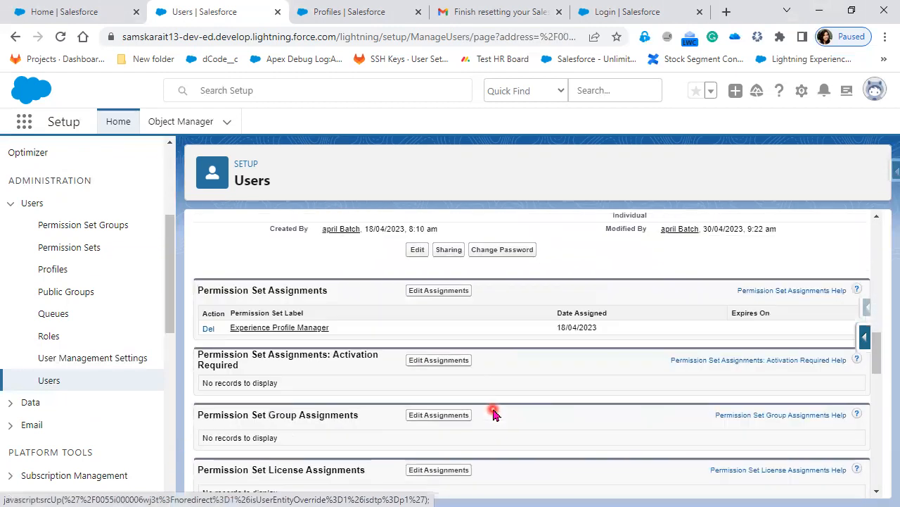
scroll(491, 420, "down", 10)
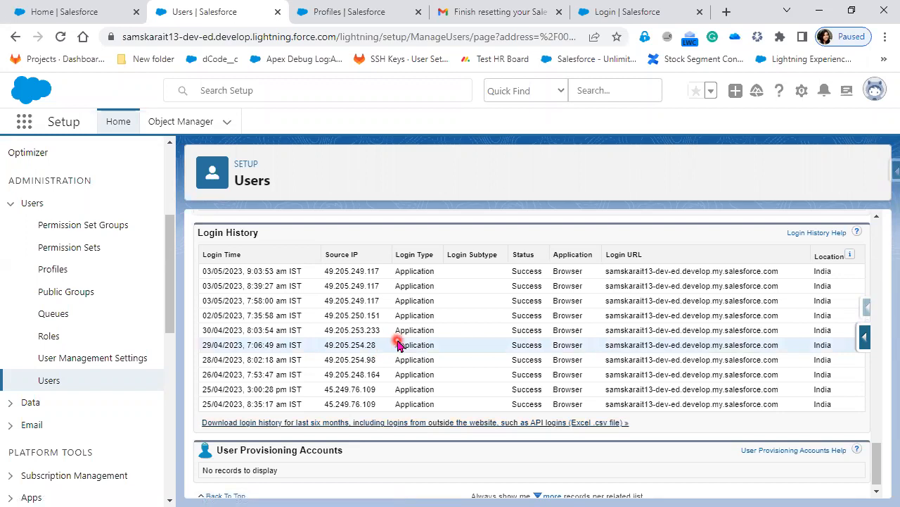
scroll(513, 332, "up", 10)
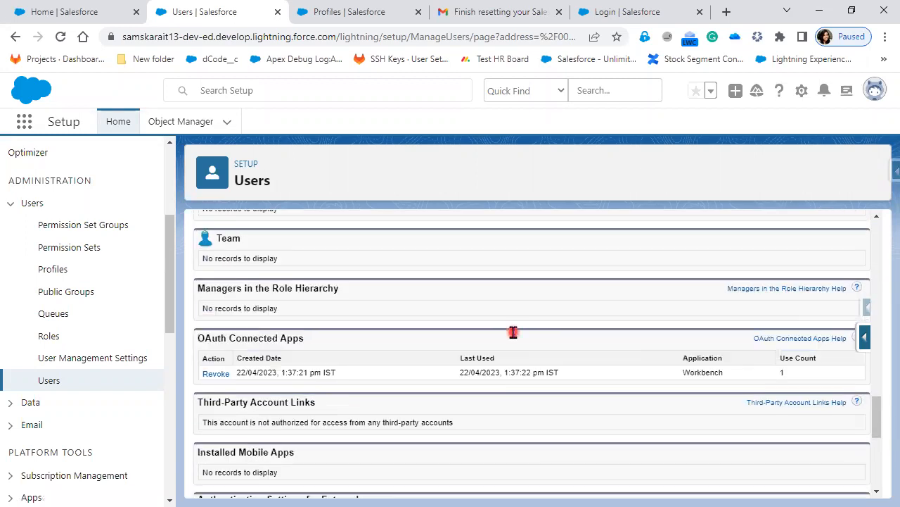
scroll(513, 332, "up", 5)
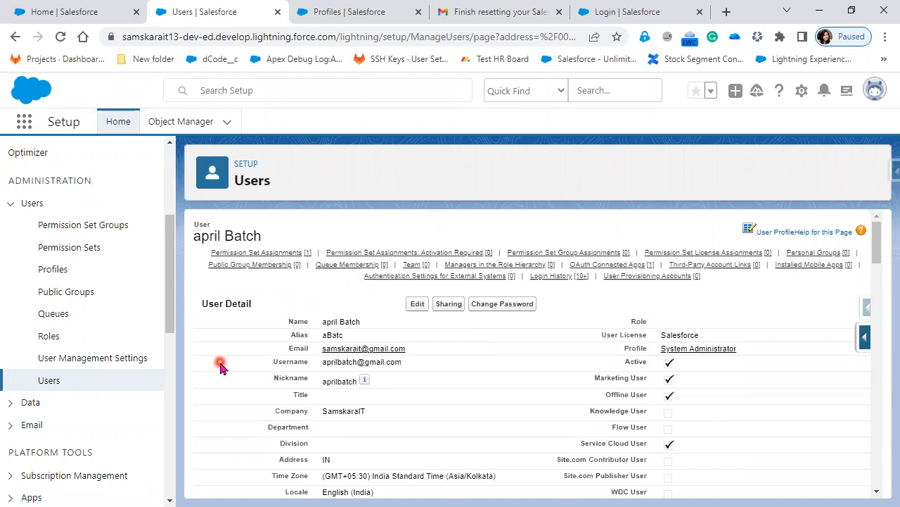
Scroll to the user's Login History showing ten successful browser logins from India
mouse_move(267, 265)
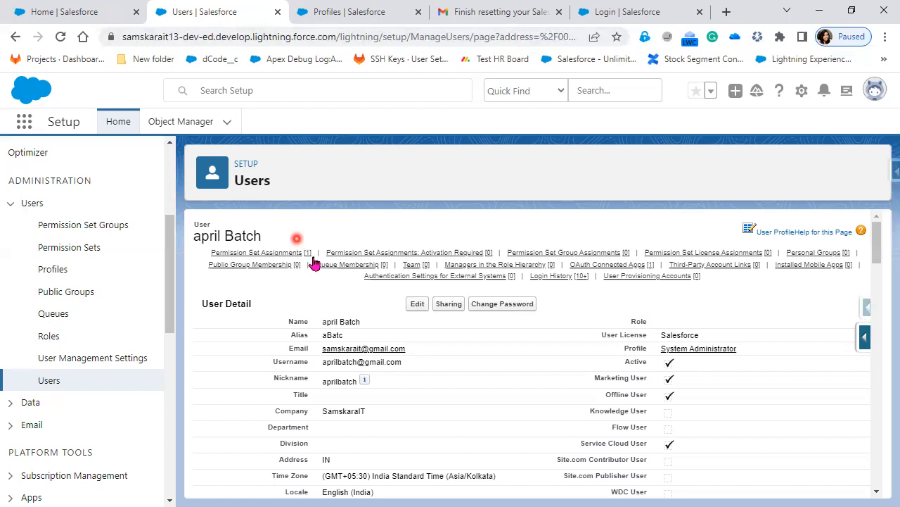
scroll(499, 386, "down", 10)
scroll(499, 388, "down", 5)
scroll(499, 388, "up", 15)
scroll(356, 325, "down", 15)
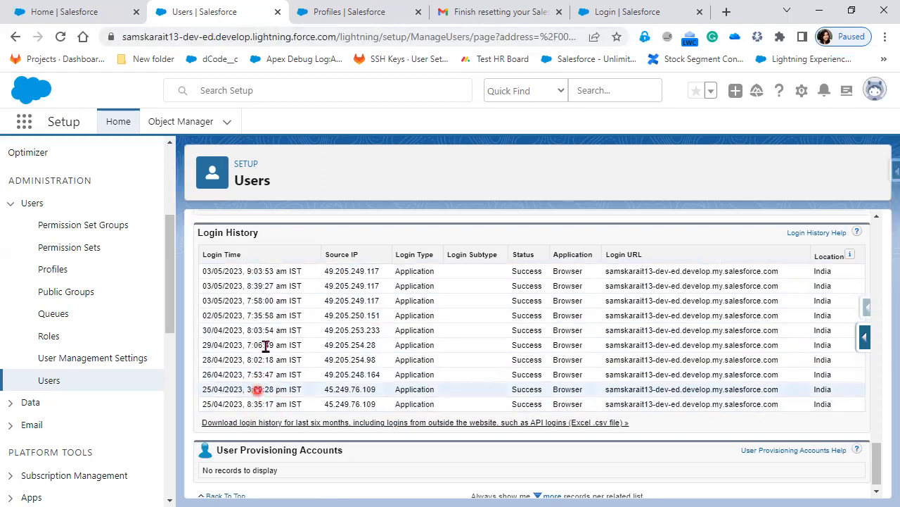
left_click(307, 422)
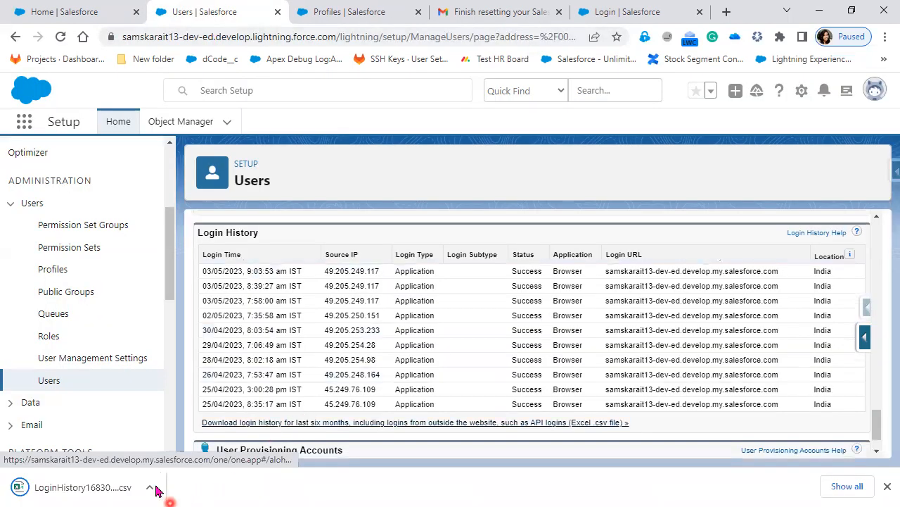
left_click(115, 490)
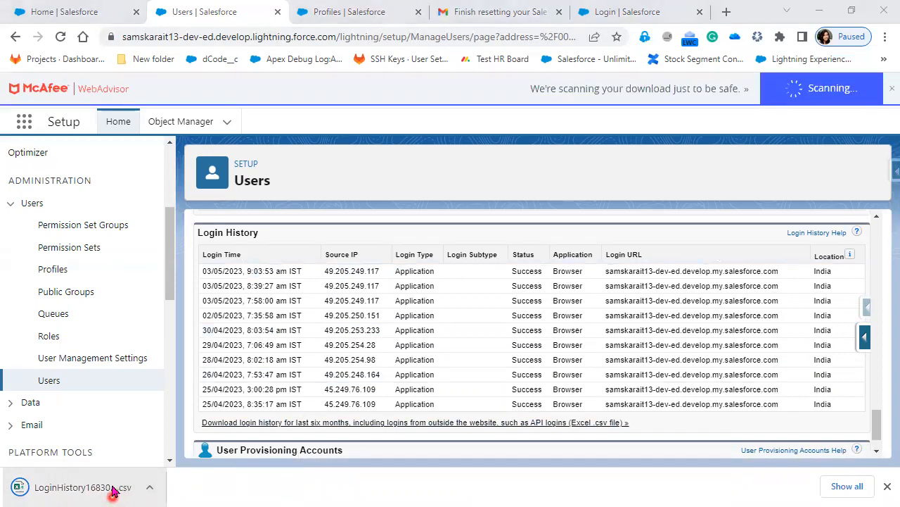
left_click(56, 491)
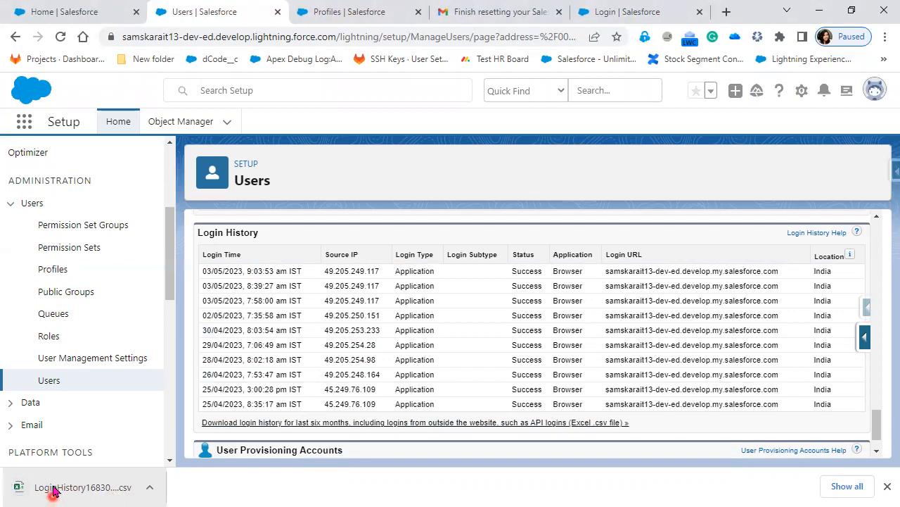
left_click(56, 490)
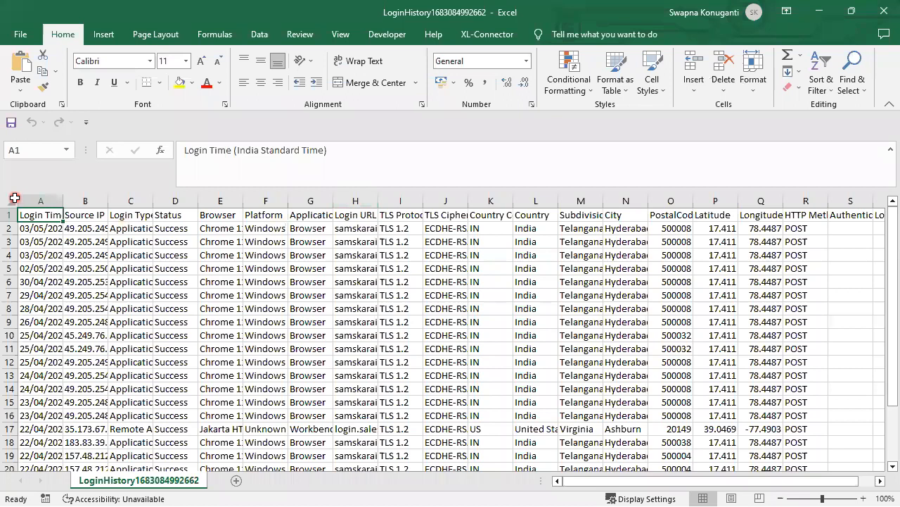
Auto-fit every column on the LoginHistory sheet to its contents
left_click(14, 198)
double_click(67, 196)
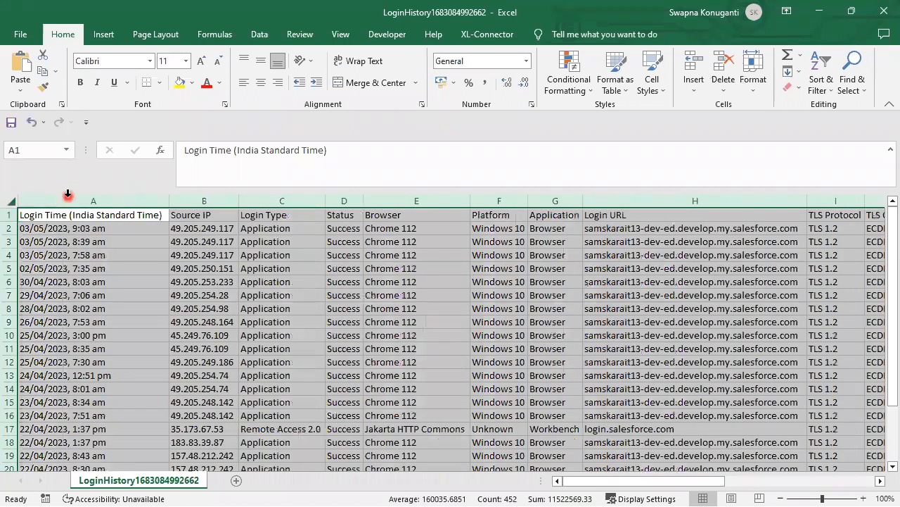
left_click(452, 396)
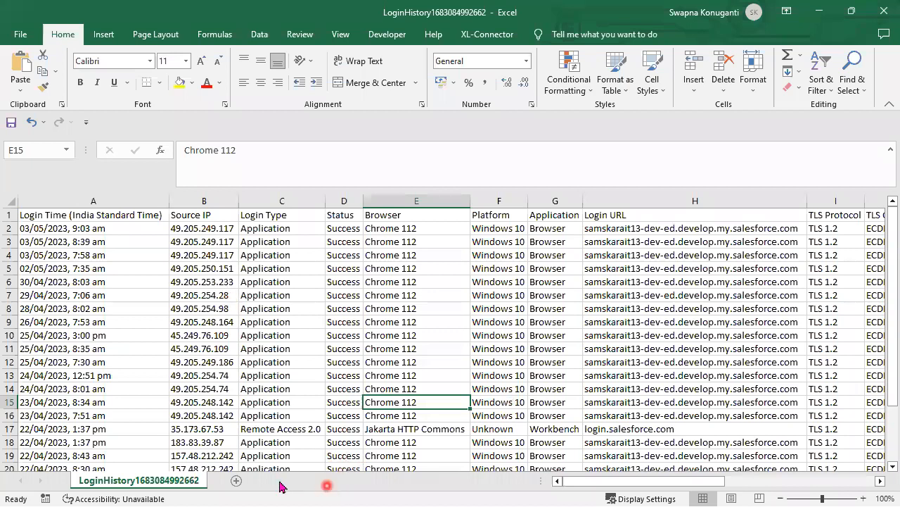
left_click_drag(639, 481, 779, 485)
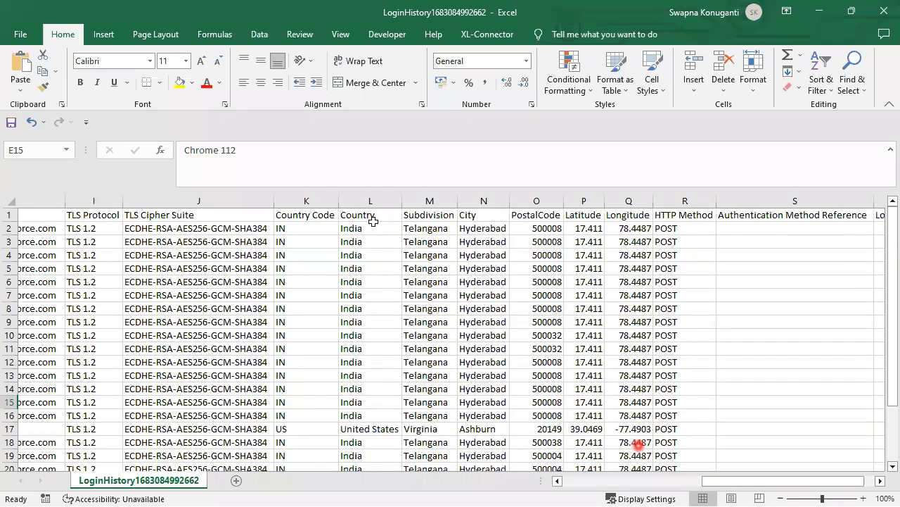
Review the Country values, finding the United States, Virginia login in row 17
left_click_drag(374, 222, 396, 375)
left_click_drag(392, 408, 393, 412)
left_click(380, 427)
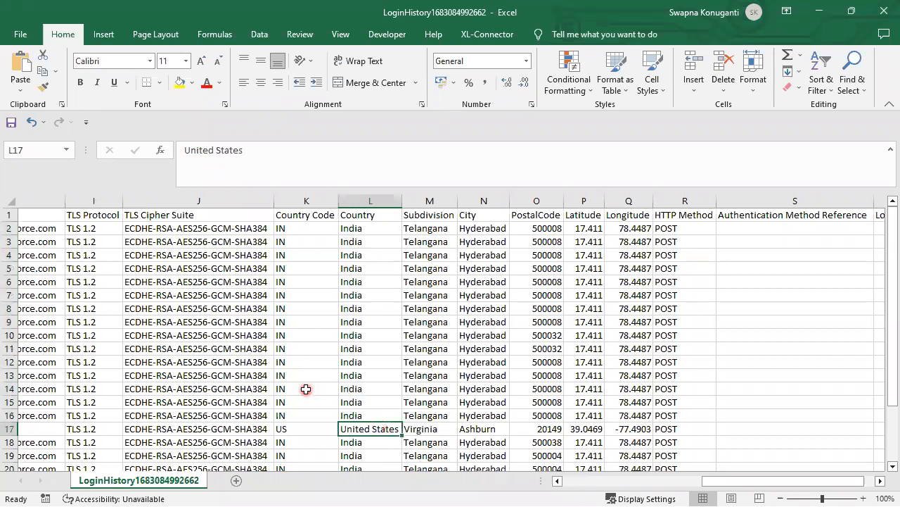
left_click(451, 429)
Select the whole Ashburn login in row 17 and scroll back to column A
left_click_drag(688, 430, 22, 427)
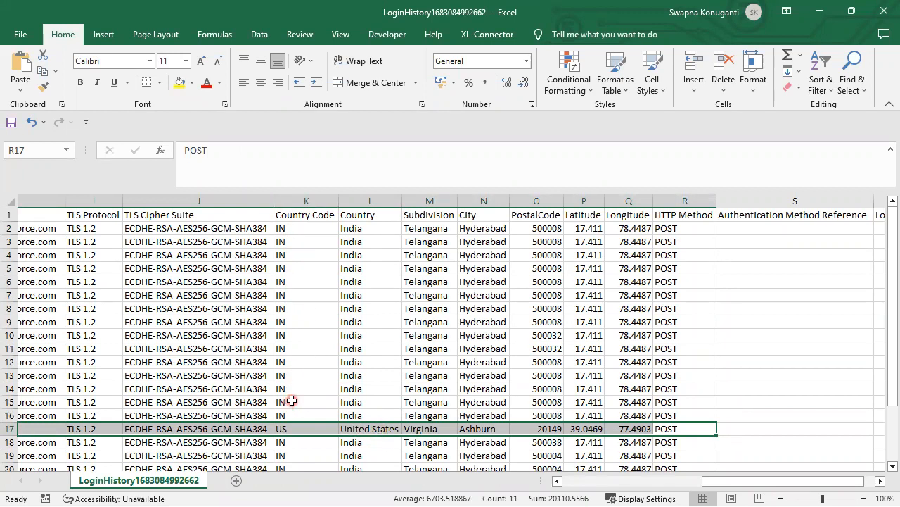
scroll(292, 400, "down", 3)
scroll(296, 342, "up", 2)
scroll(308, 282, "up", 1)
left_click(753, 483)
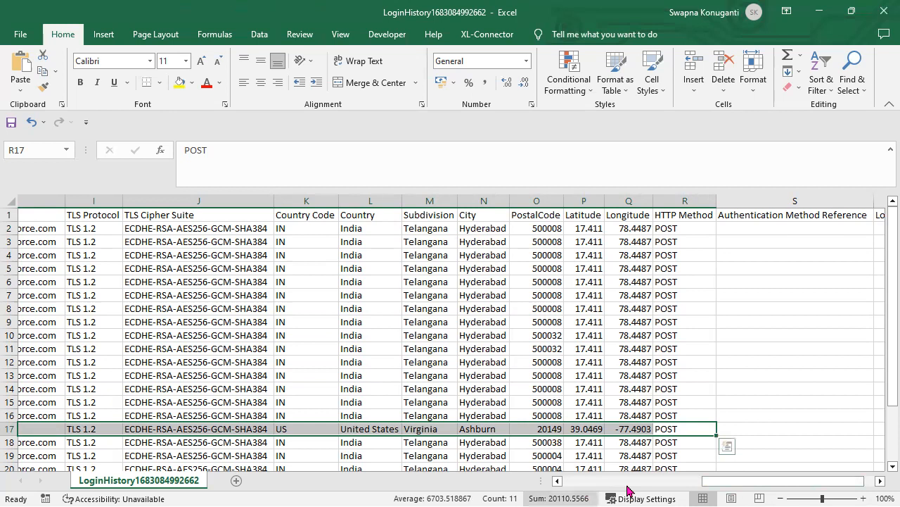
left_click_drag(728, 484, 570, 483)
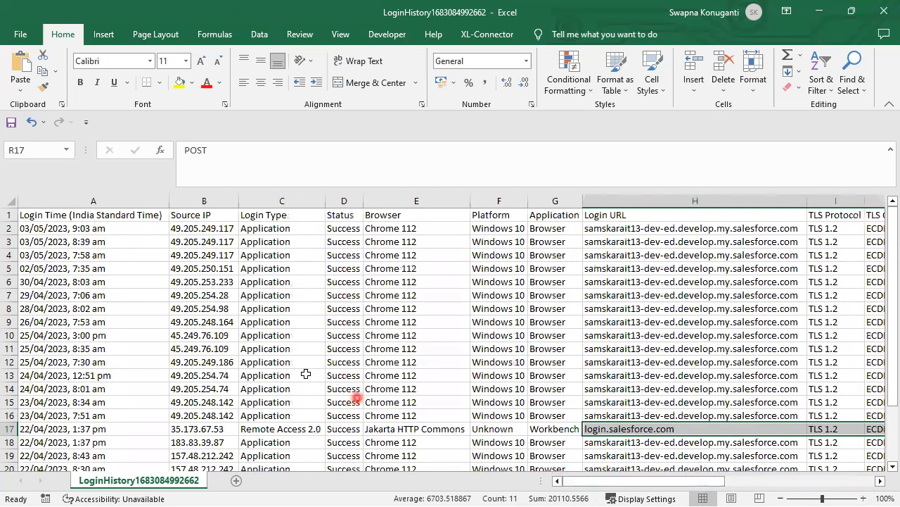
left_click(195, 214)
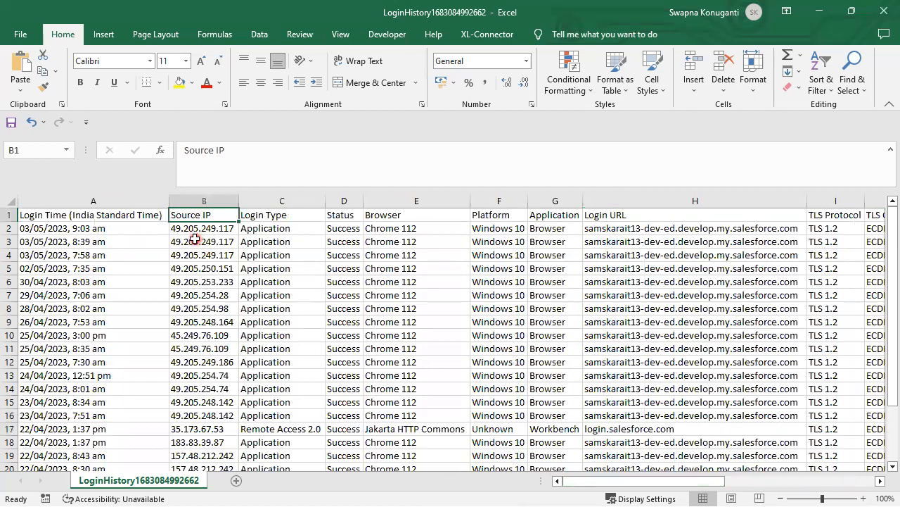
left_click_drag(198, 233, 200, 254)
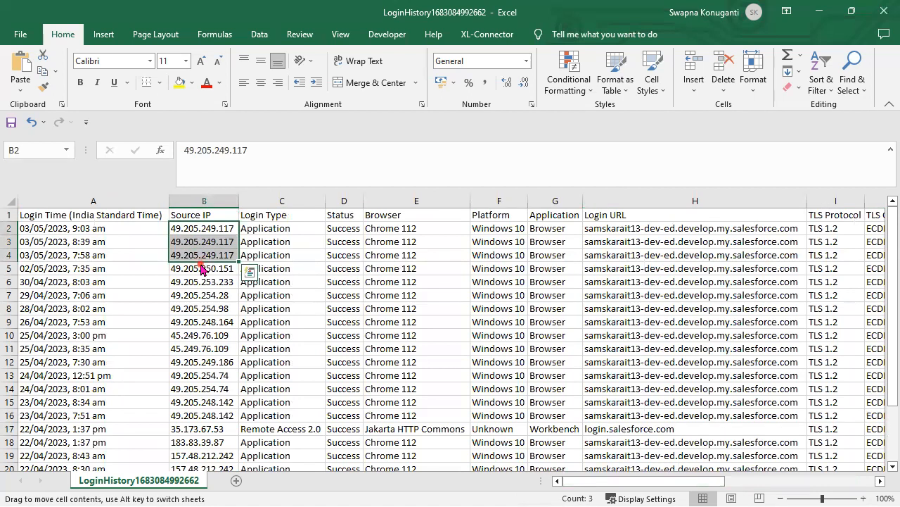
left_click(201, 268)
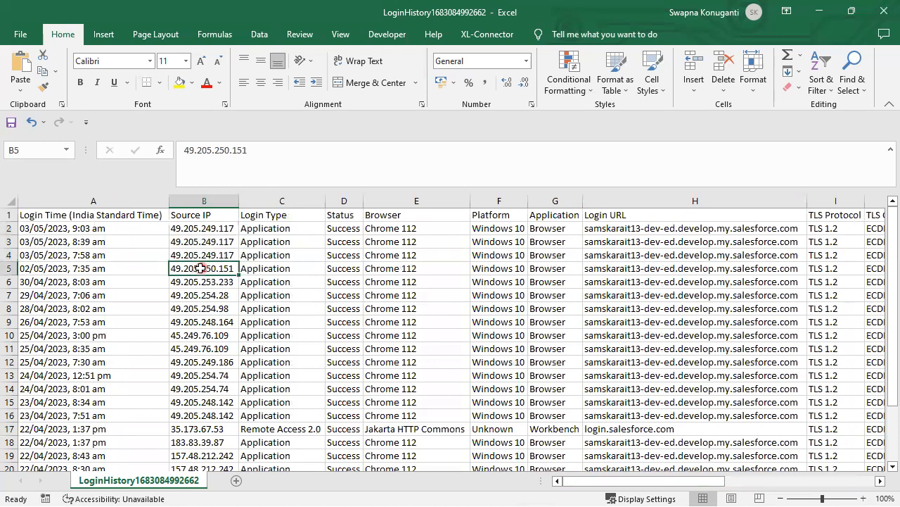
left_click_drag(200, 268, 206, 366)
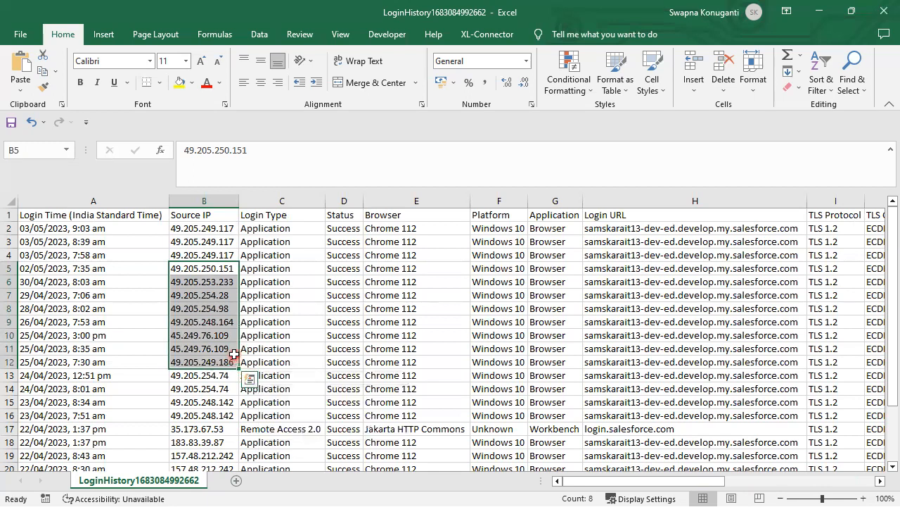
left_click(227, 240)
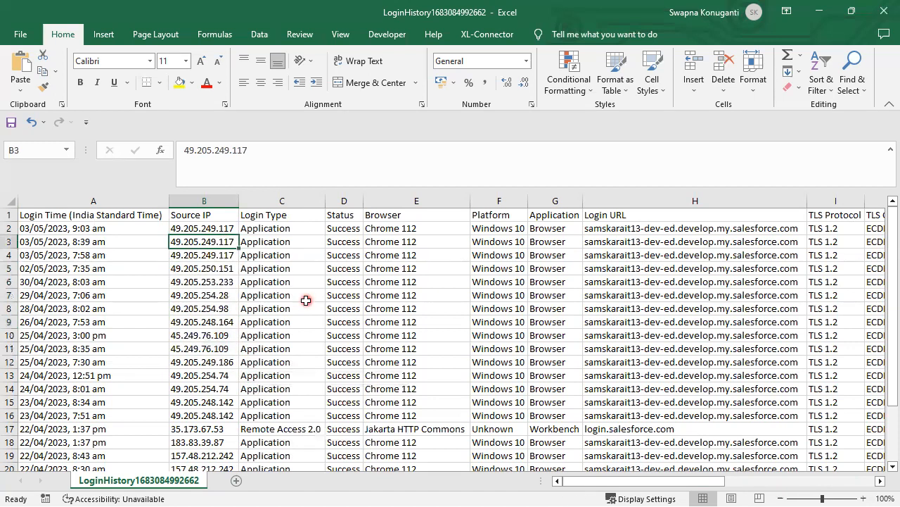
left_click_drag(205, 225, 210, 252)
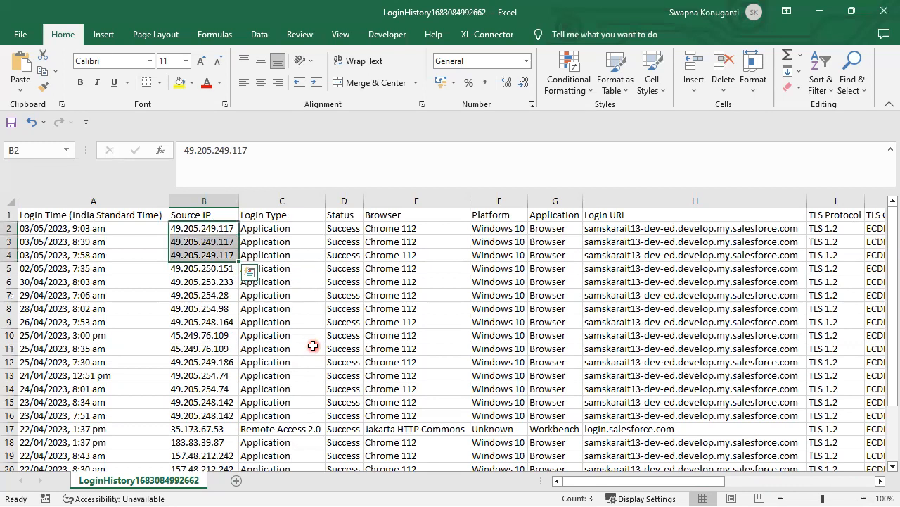
left_click_drag(204, 271, 211, 441)
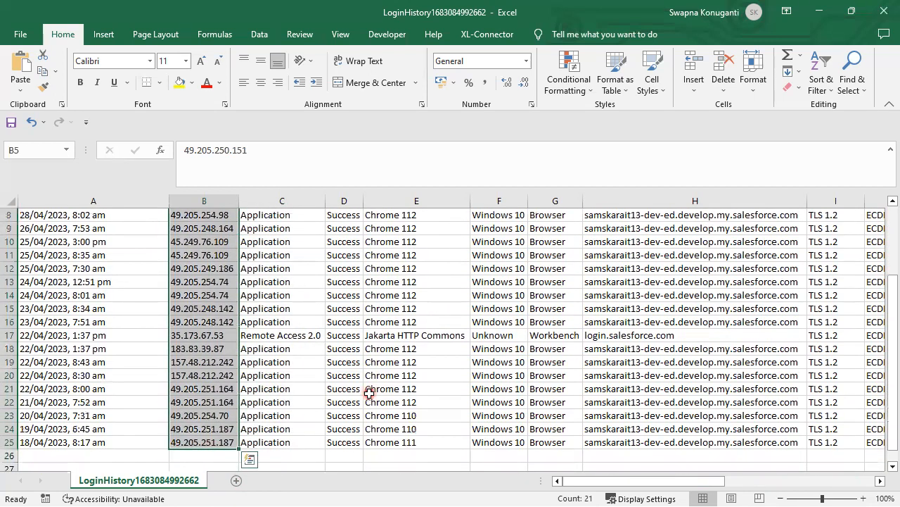
Compare the Success statuses with the source IPs for rows 6 to 11
scroll(366, 394, "up", 3)
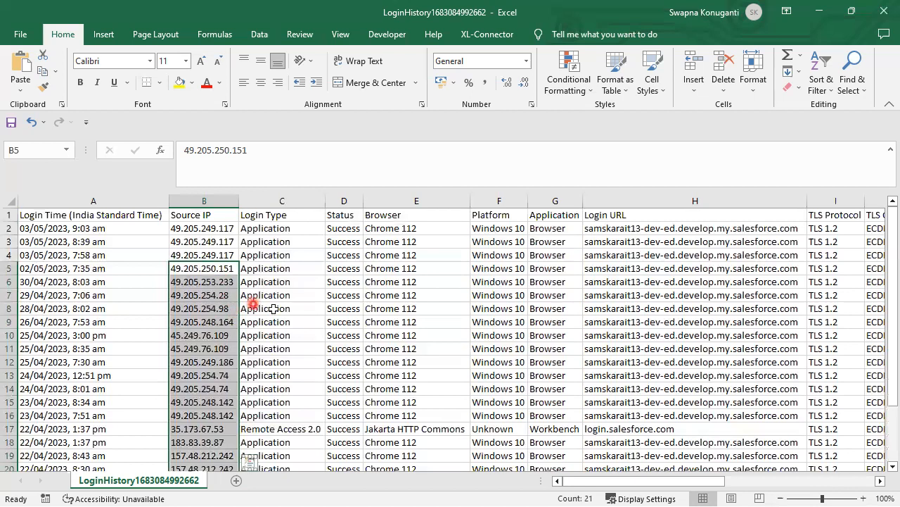
scroll(362, 350, "down", 3)
scroll(362, 349, "up", 2)
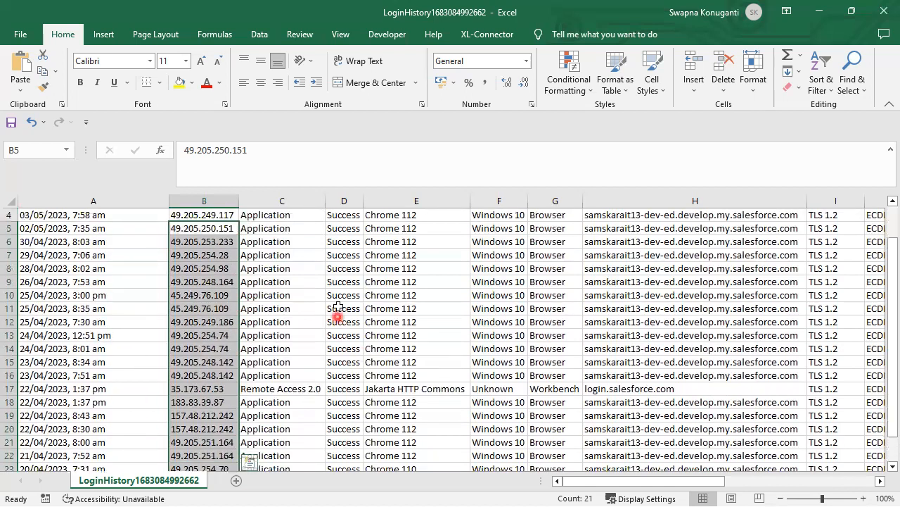
scroll(339, 308, "up", 1)
left_click_drag(336, 284, 332, 371)
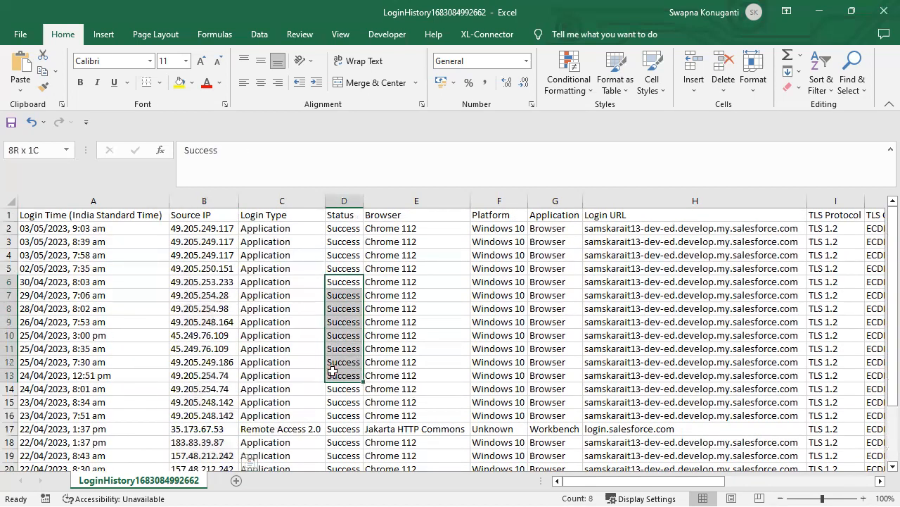
left_click_drag(200, 283, 206, 363)
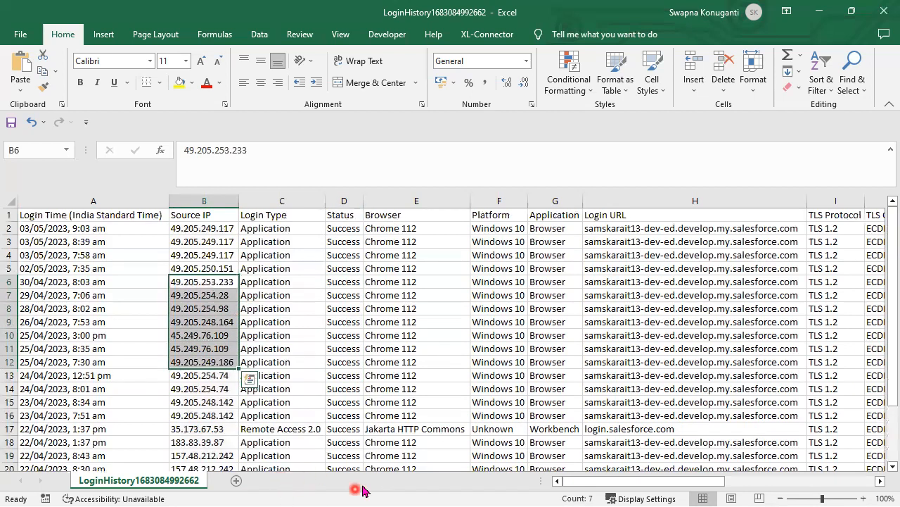
left_click_drag(639, 481, 476, 460)
left_click_drag(342, 287, 339, 350)
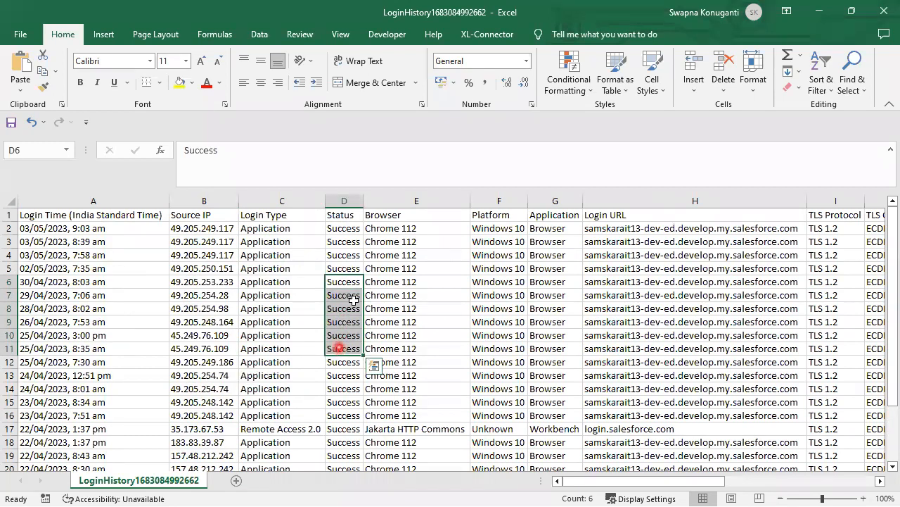
mouse_move(626, 484)
left_mouse_down()
mouse_move(708, 487)
mouse_move(629, 486)
left_mouse_up()
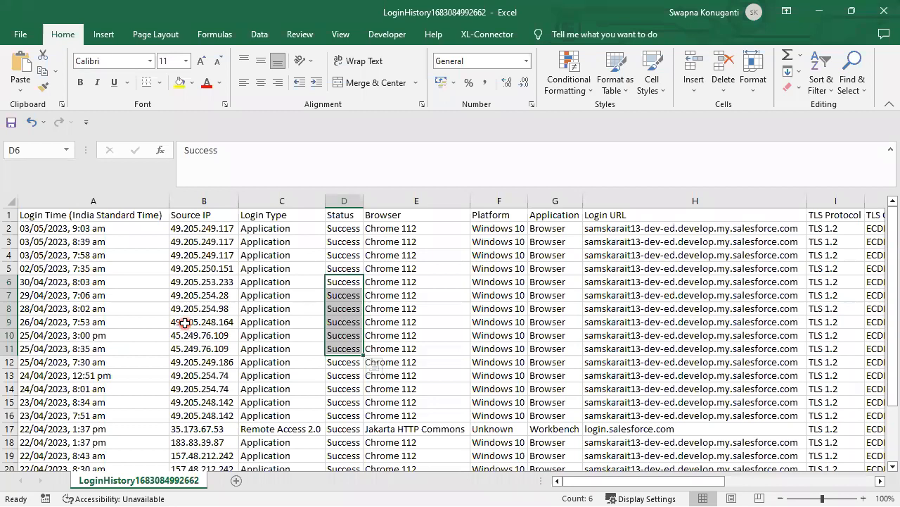
Select A6:D12, from login time to status, then minimize Excel
left_click(274, 284)
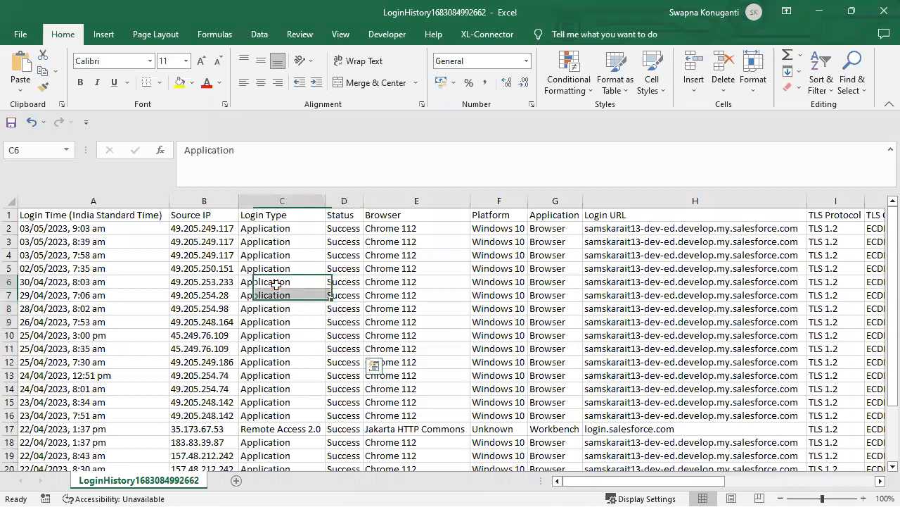
left_click_drag(48, 281, 343, 357)
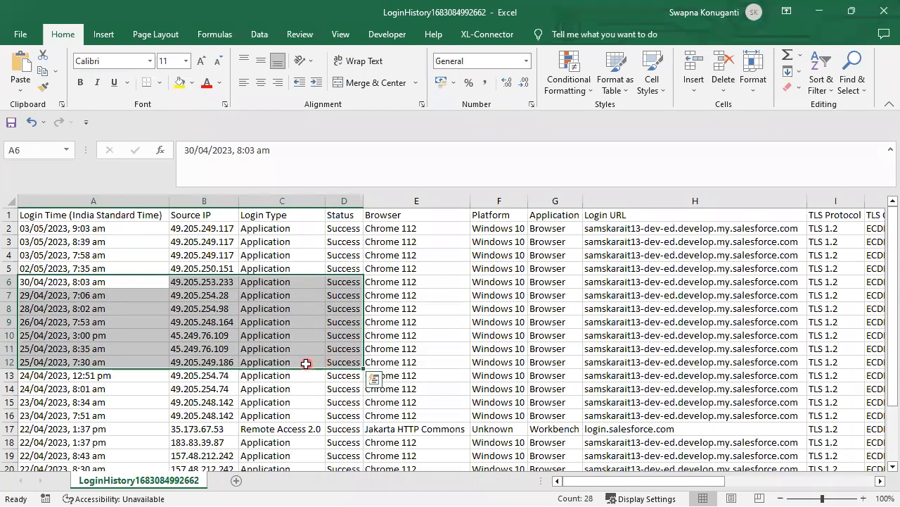
left_click(821, 10)
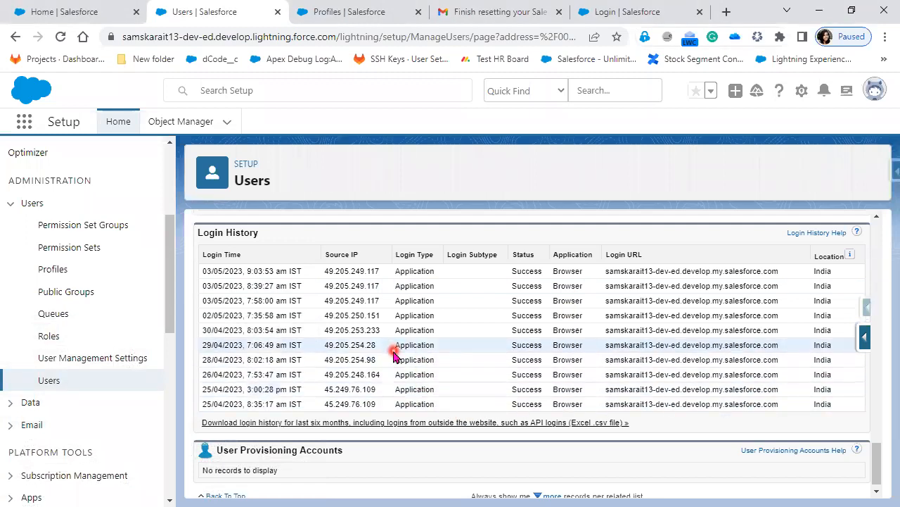
Go back to the All Users list via Users in the Setup sidebar
scroll(415, 362, "up", 15)
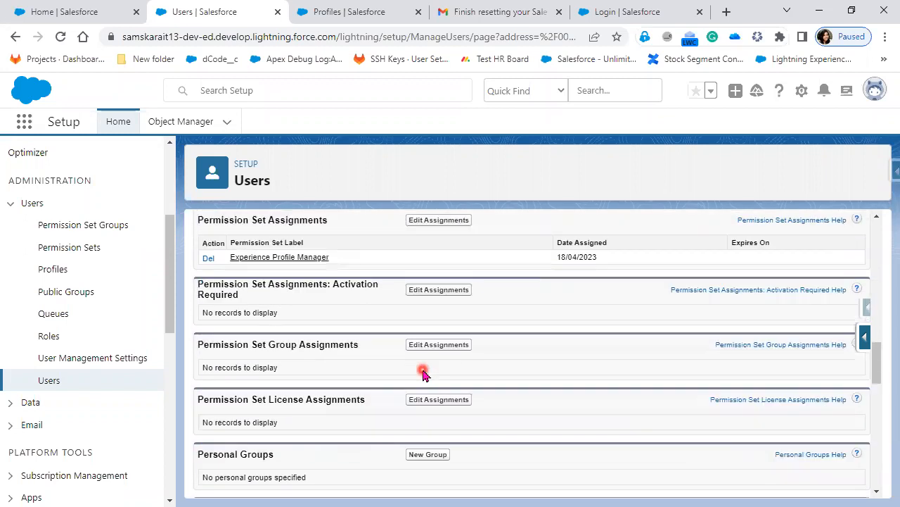
scroll(427, 366, "up", 10)
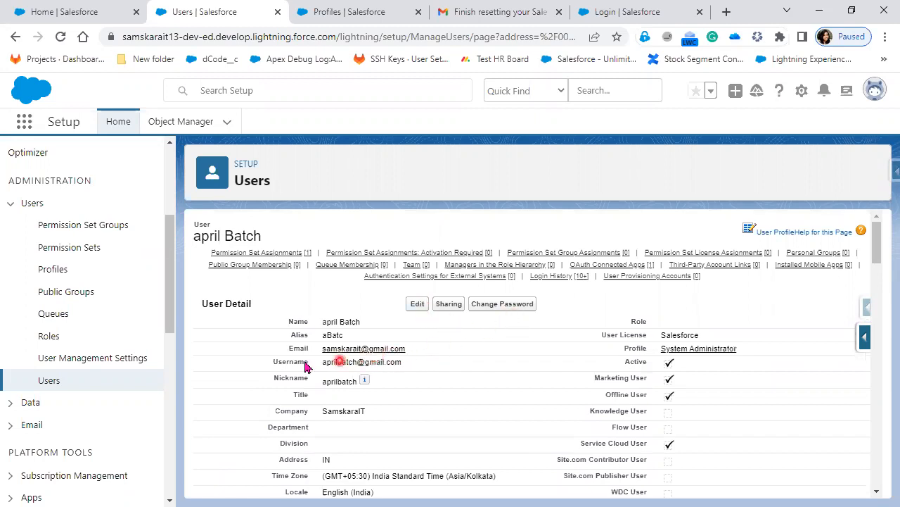
left_click(48, 381)
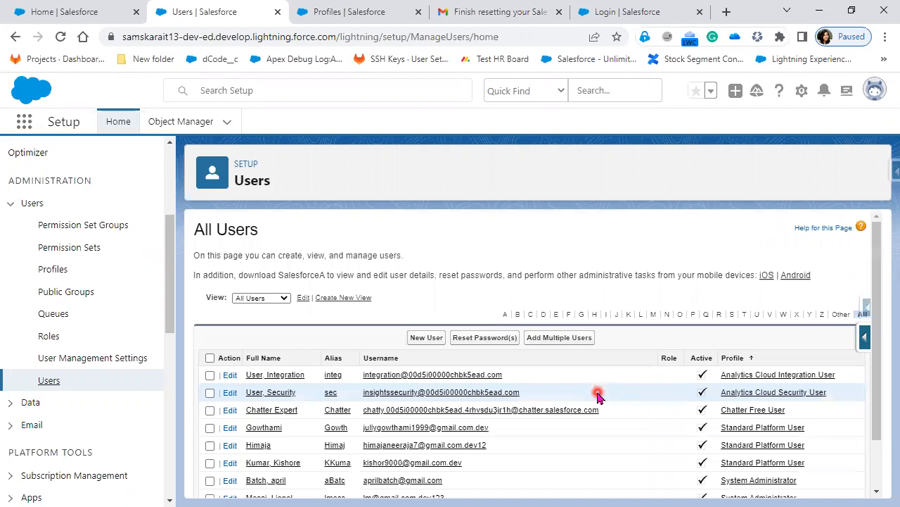
scroll(597, 396, "down", 1)
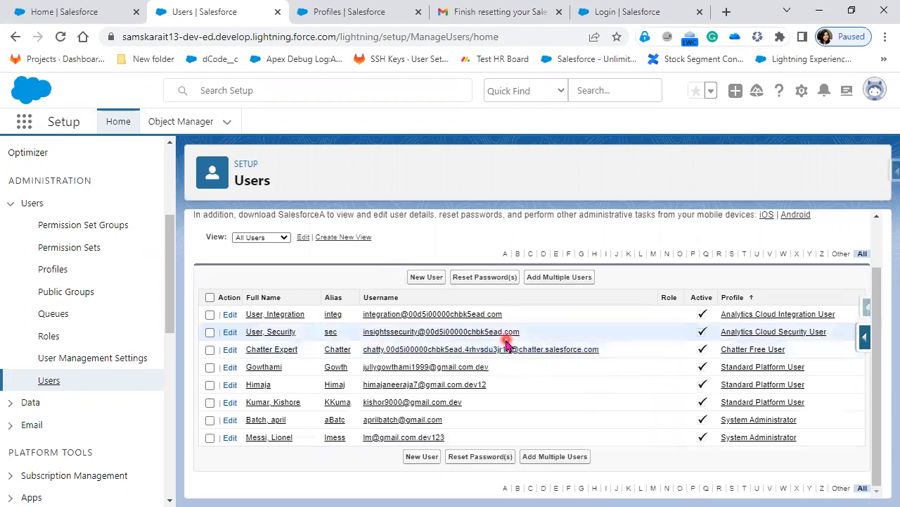
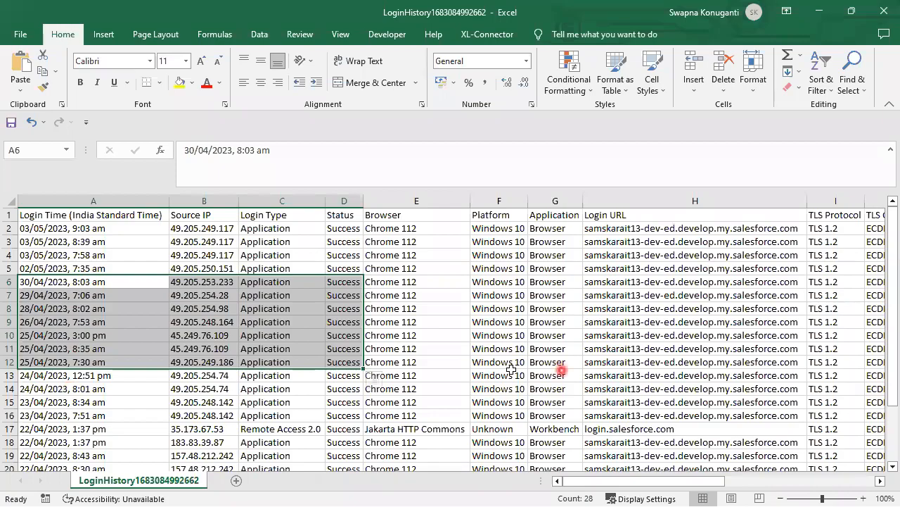
Select the login times in rows 2 to 14, then the 30/04/2023 login time in A6
left_click(426, 375)
left_click_drag(118, 228, 119, 386)
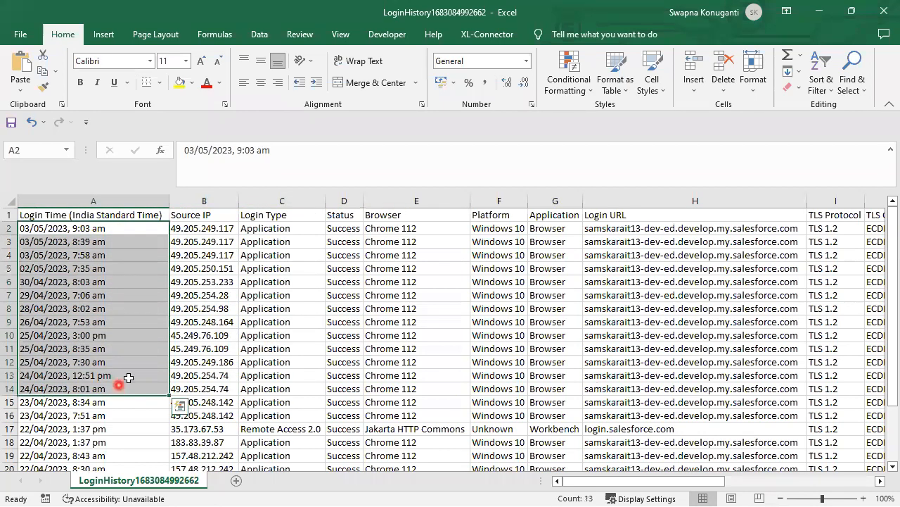
left_click(799, 137)
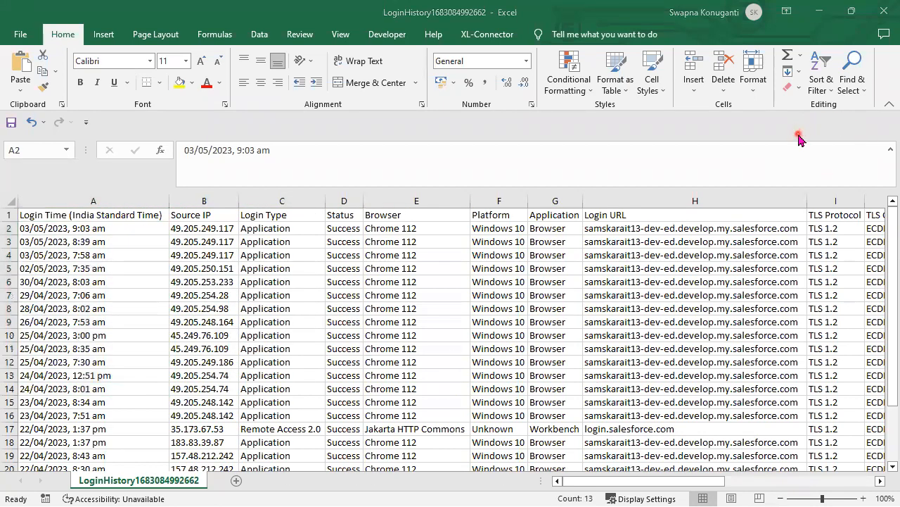
left_click(626, 484)
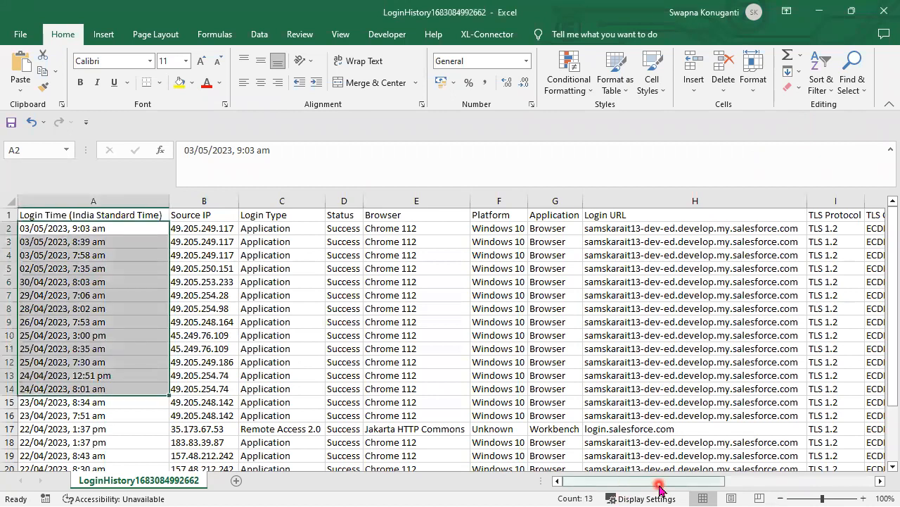
left_click_drag(659, 480, 543, 491)
left_click(71, 282)
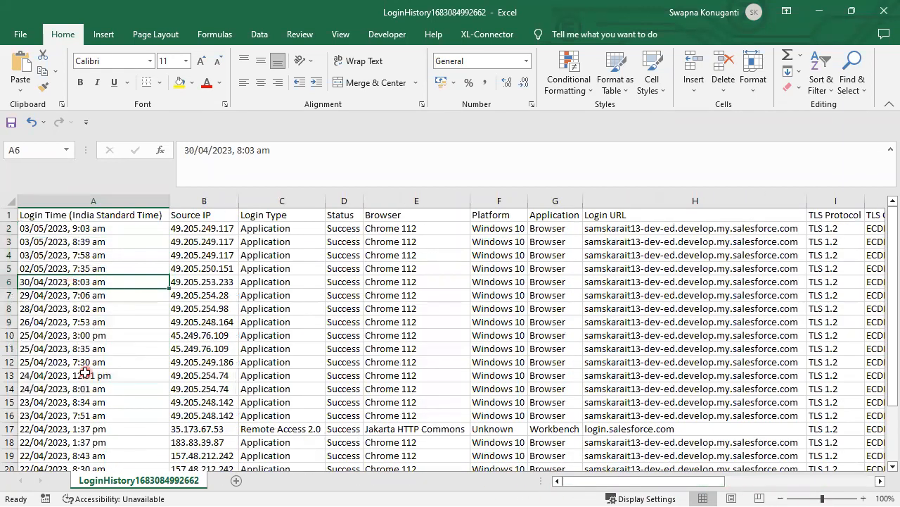
left_click_drag(714, 491, 874, 491)
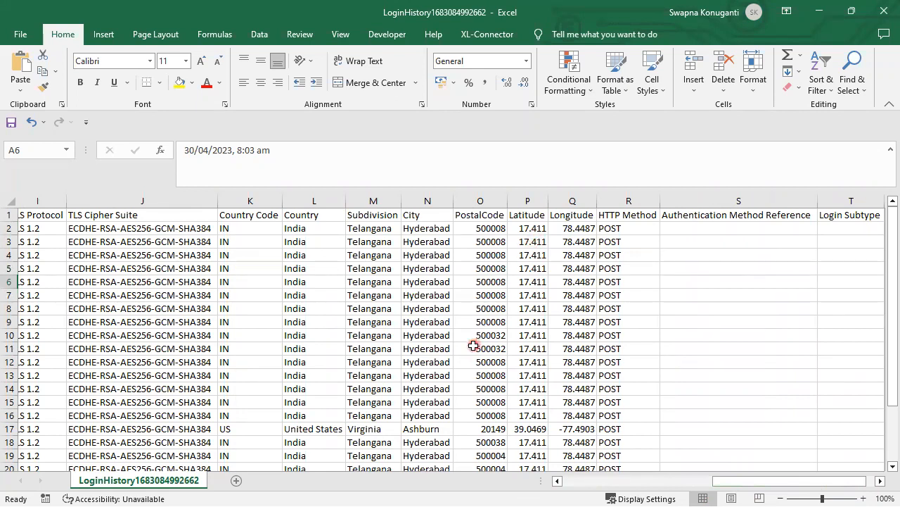
Select the postal codes down column O, including the two 500004 entries
left_click(475, 225)
left_click_drag(475, 226, 473, 349)
left_click(484, 231)
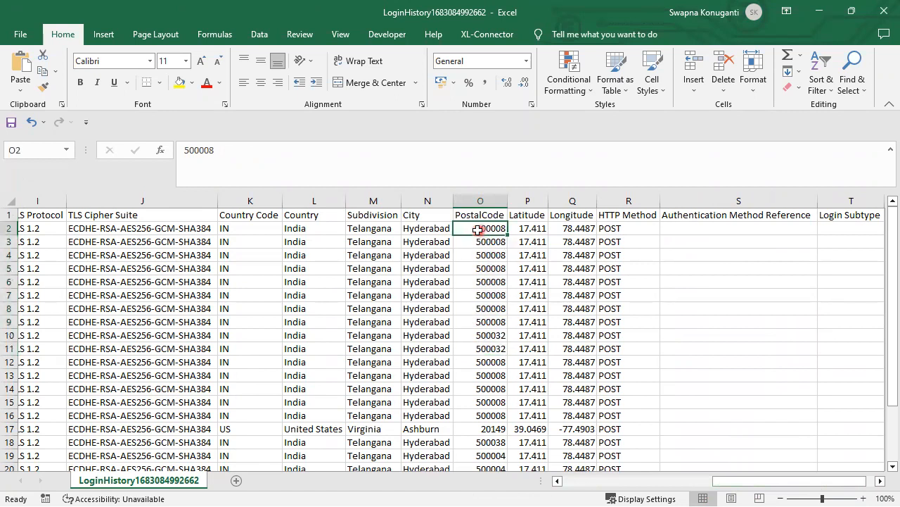
left_click_drag(466, 226, 458, 349)
scroll(501, 443, "down", 1)
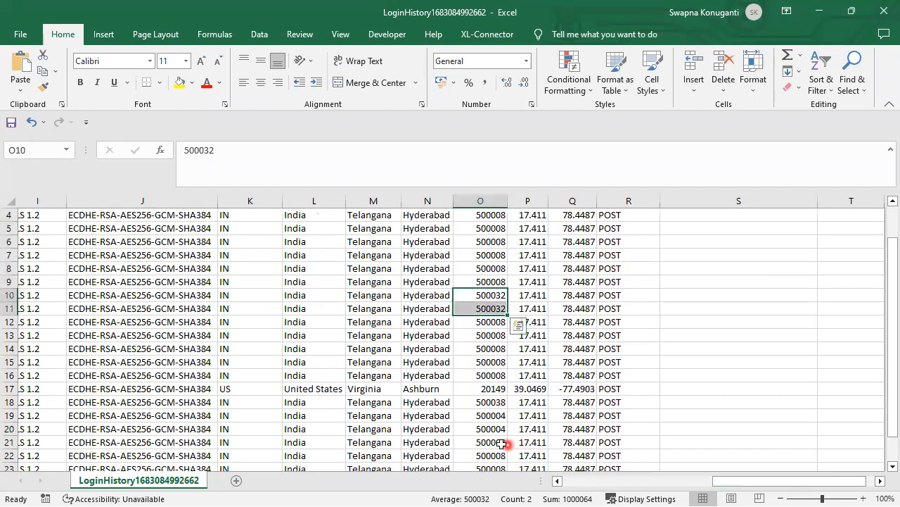
left_click_drag(465, 434, 465, 434)
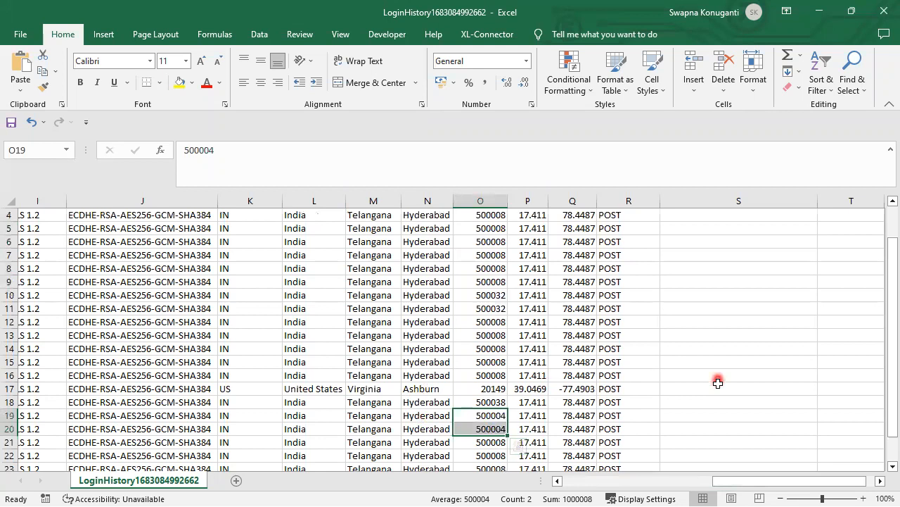
scroll(710, 386, "up", 1)
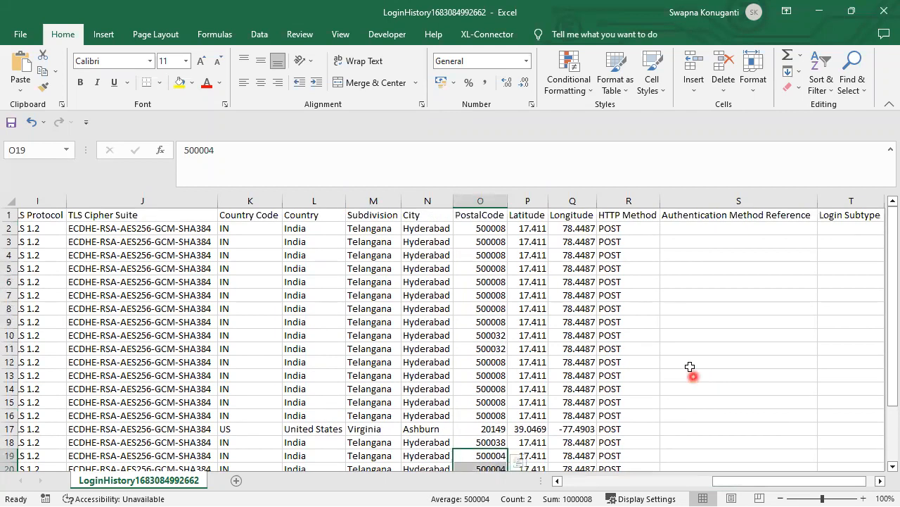
Search Setup Quick Find for 'log' and open Login History under Identity
left_click(819, 9)
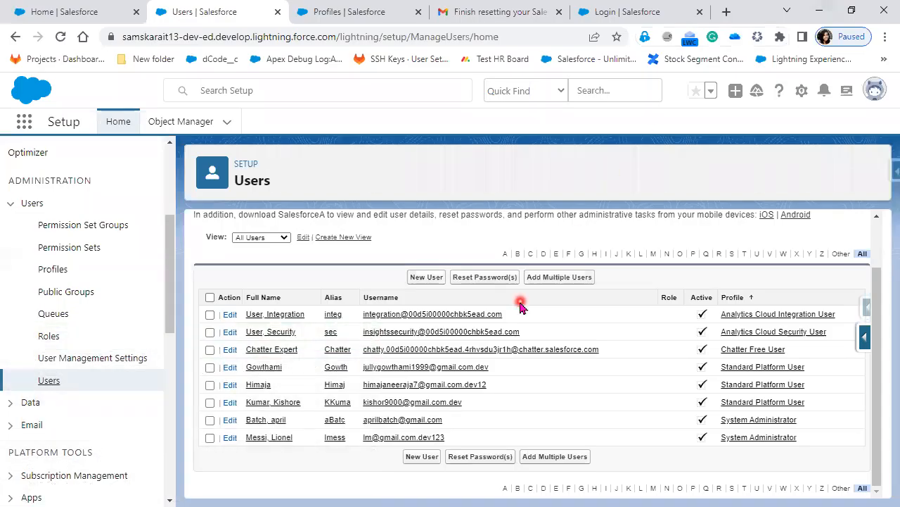
scroll(48, 153, "up", 5)
left_click(75, 162)
type("l")
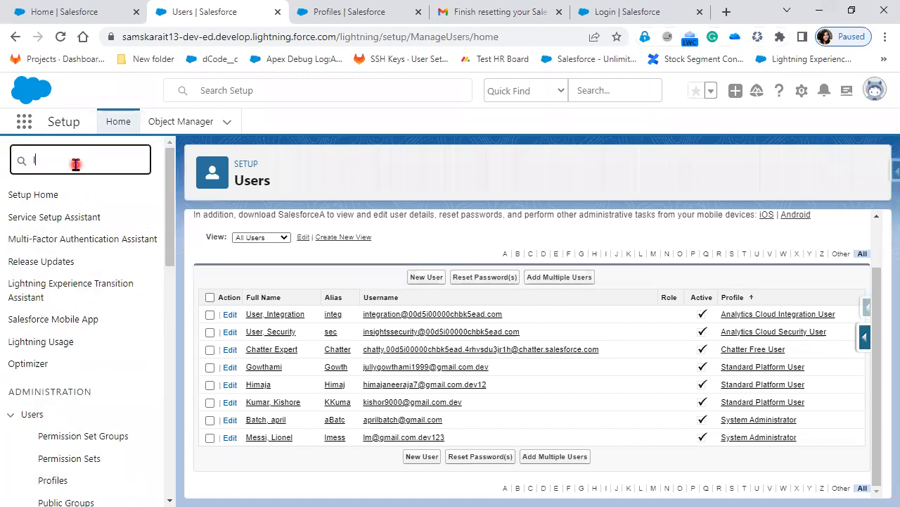
type("og")
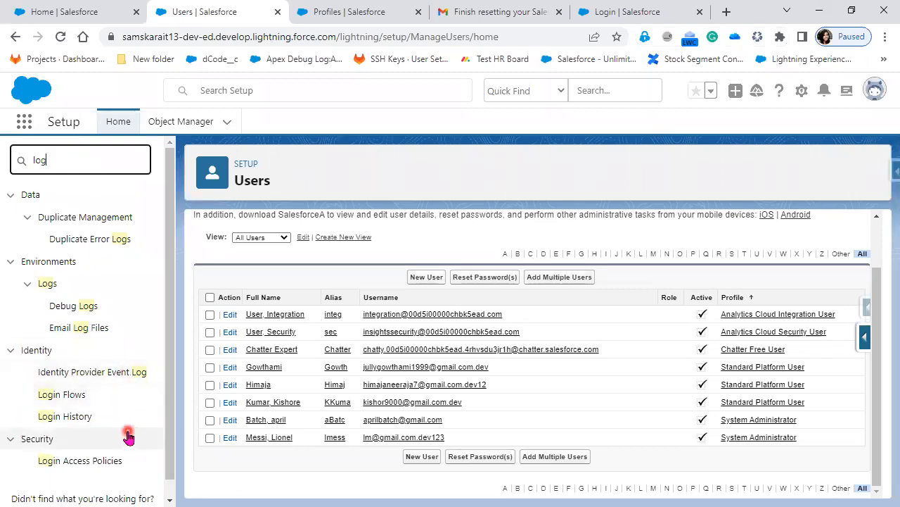
left_click(64, 417)
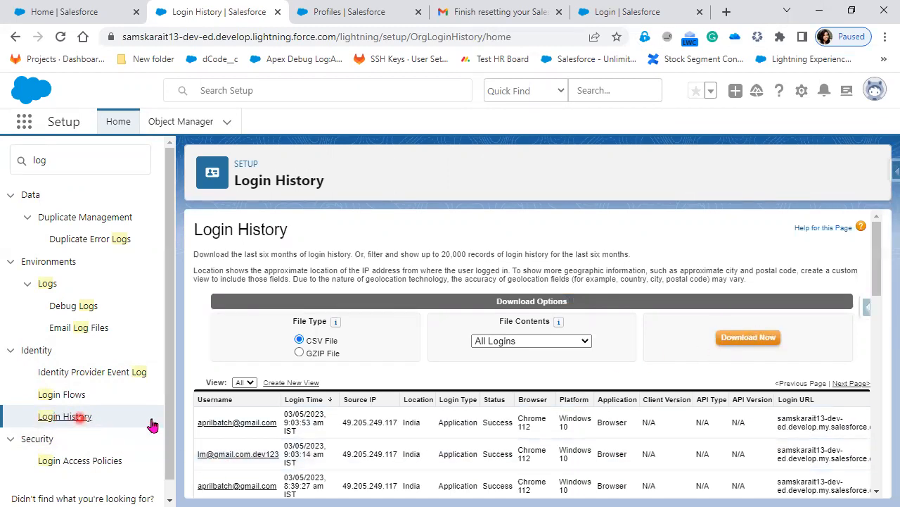
left_click(748, 343)
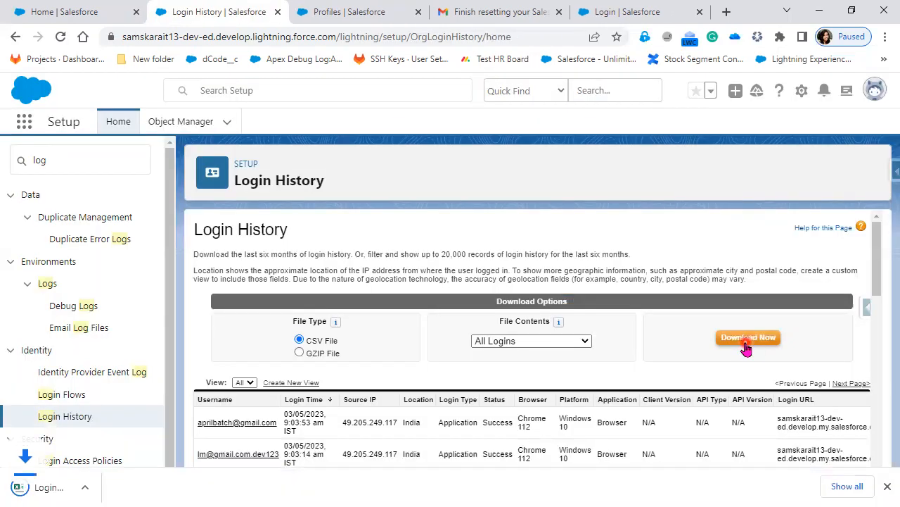
left_click(83, 490)
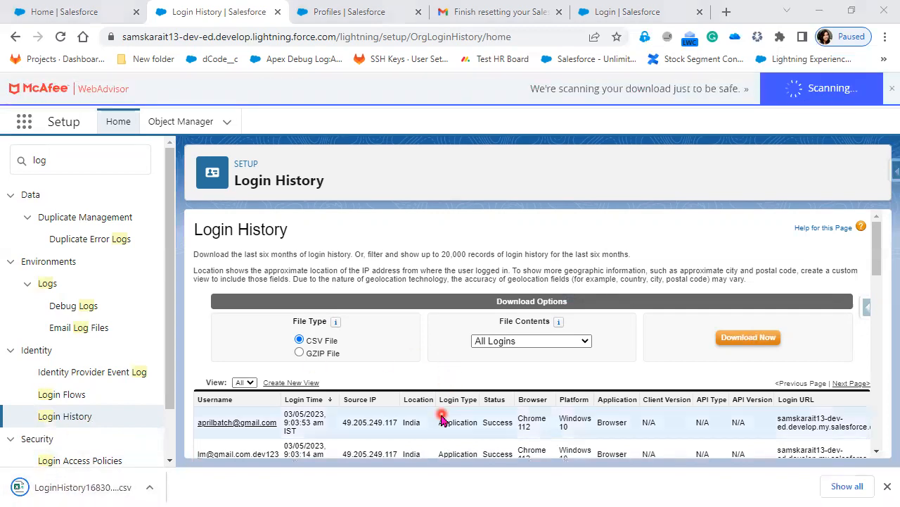
scroll(442, 417, "down", 1)
scroll(442, 418, "down", 2)
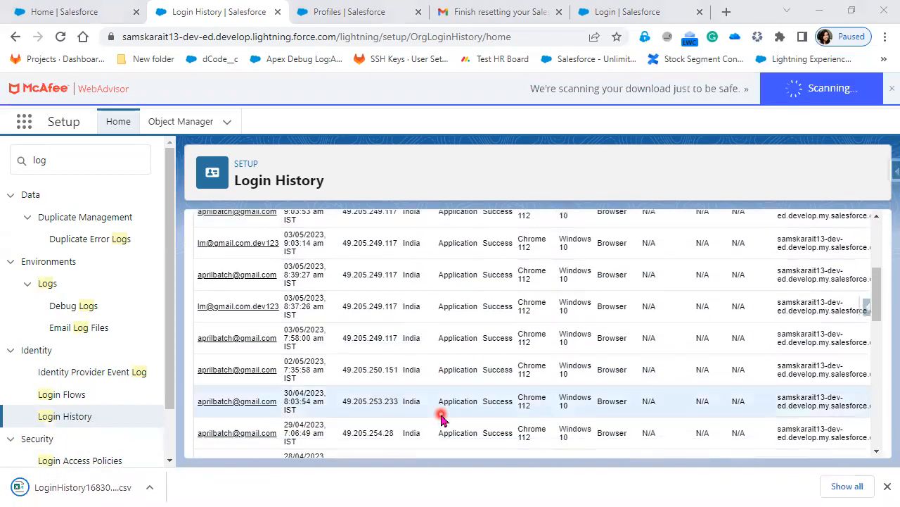
left_click(76, 489)
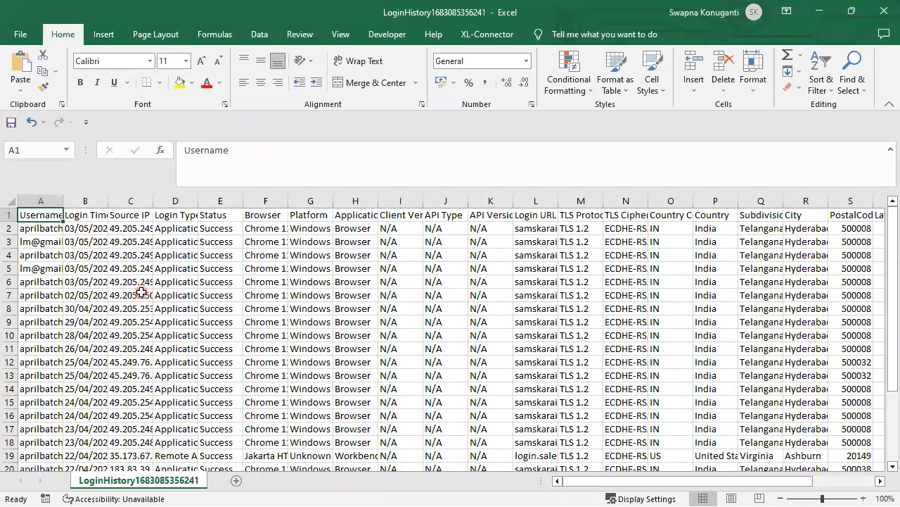
AutoFit all columns, then check the first row's username, login time, source IP and login type
left_click(9, 200)
double_click(62, 197)
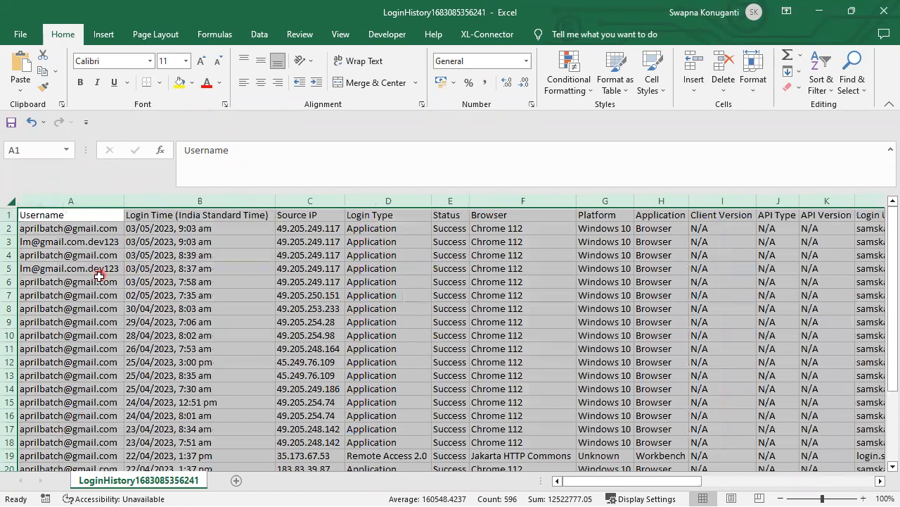
left_click(151, 230)
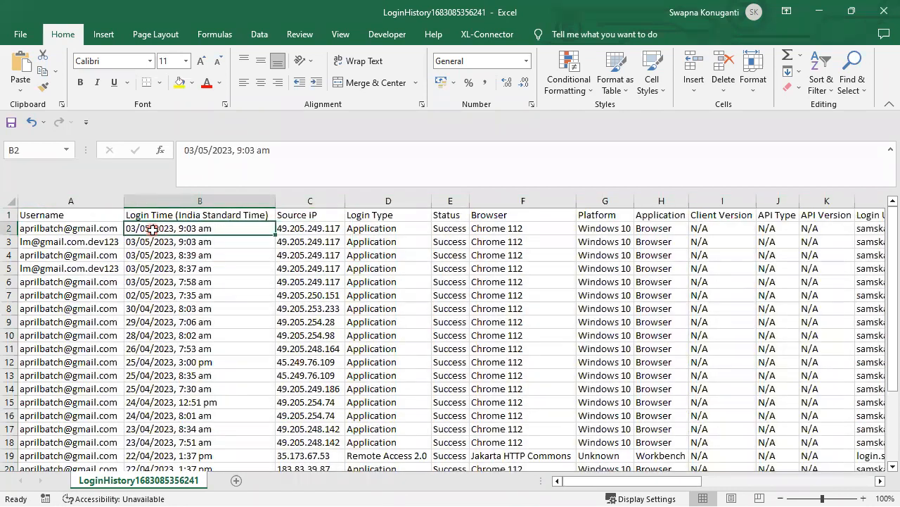
left_click(90, 230)
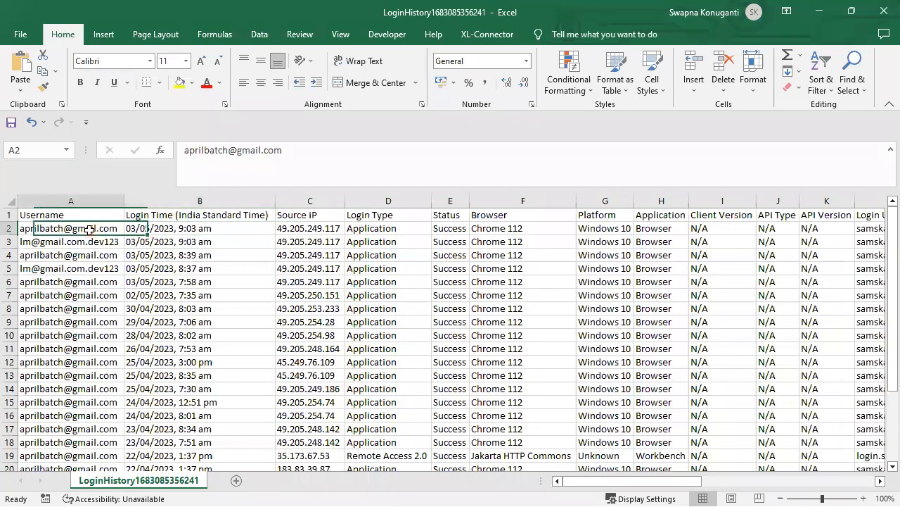
left_click(223, 228)
left_click(315, 227)
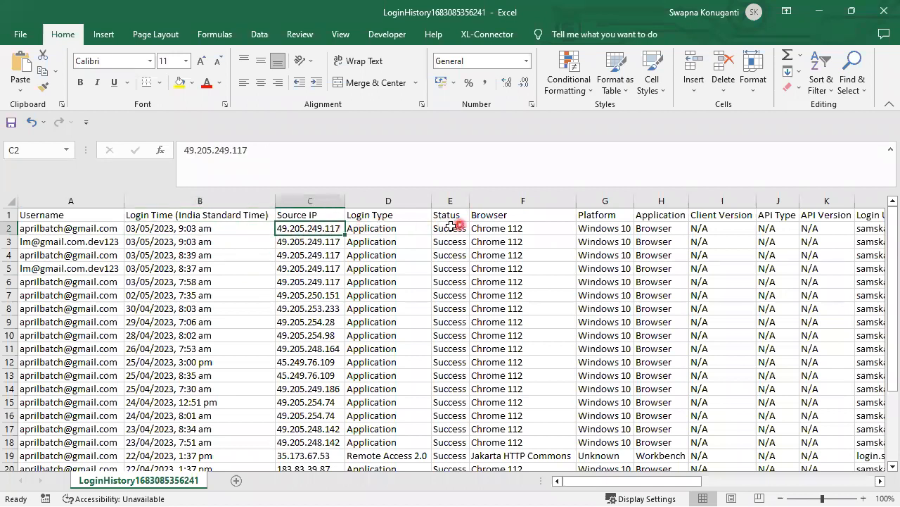
left_click(389, 226)
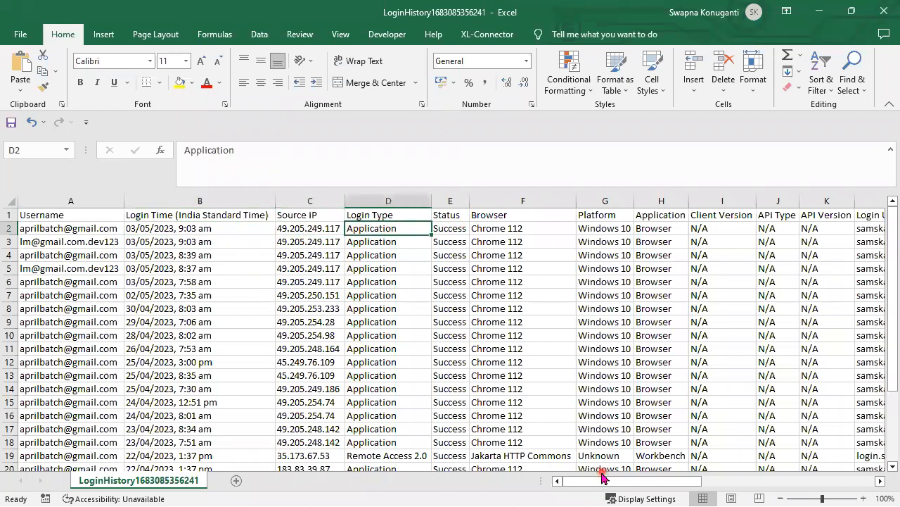
left_click_drag(602, 477, 775, 490)
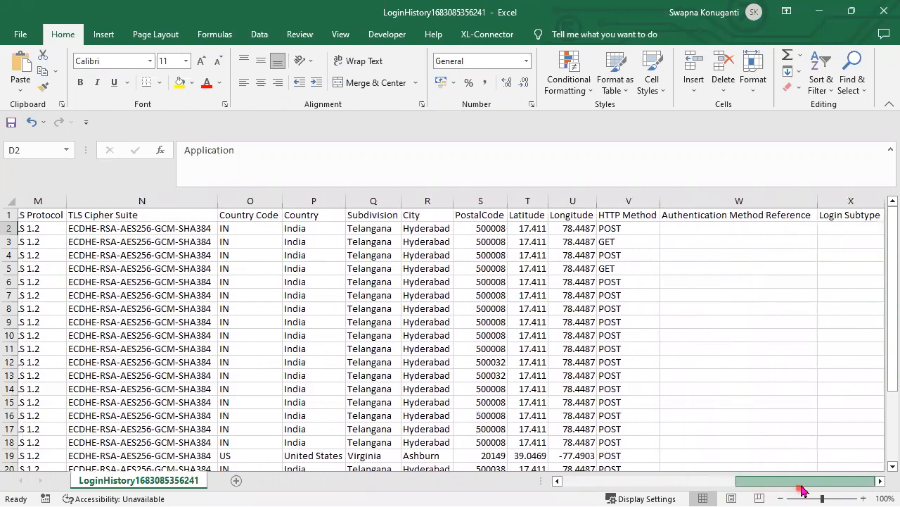
Browse the usernames from row 6 downward, then check A5 and its login time
left_click_drag(804, 491, 757, 489)
left_click_drag(292, 481, 297, 477)
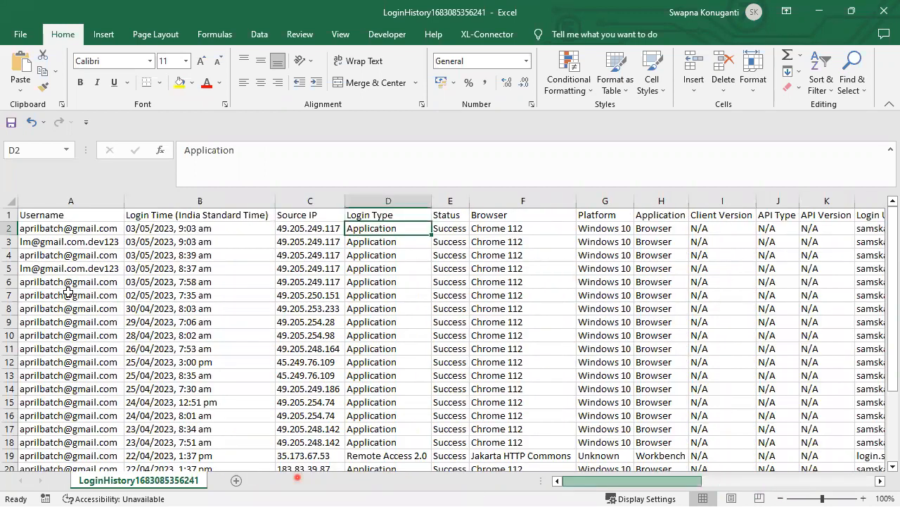
scroll(52, 417, "down", 1)
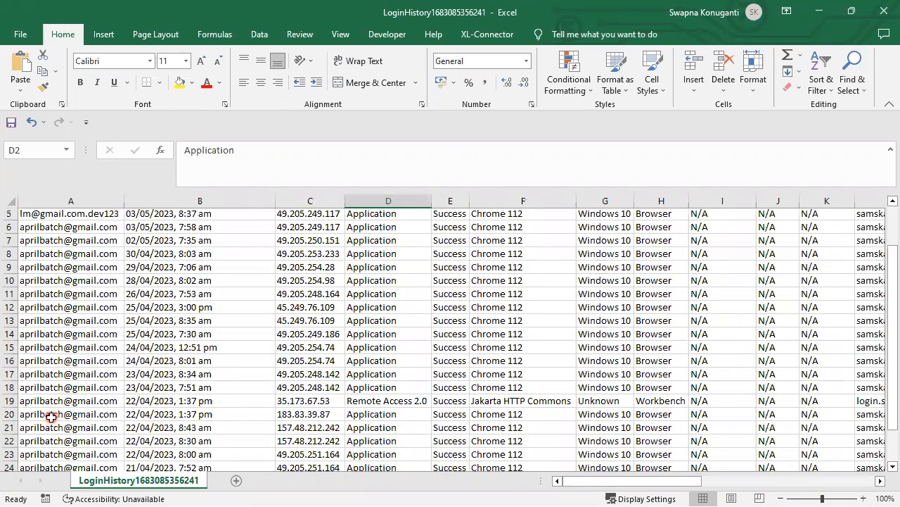
scroll(51, 417, "down", 4)
scroll(50, 417, "up", 5)
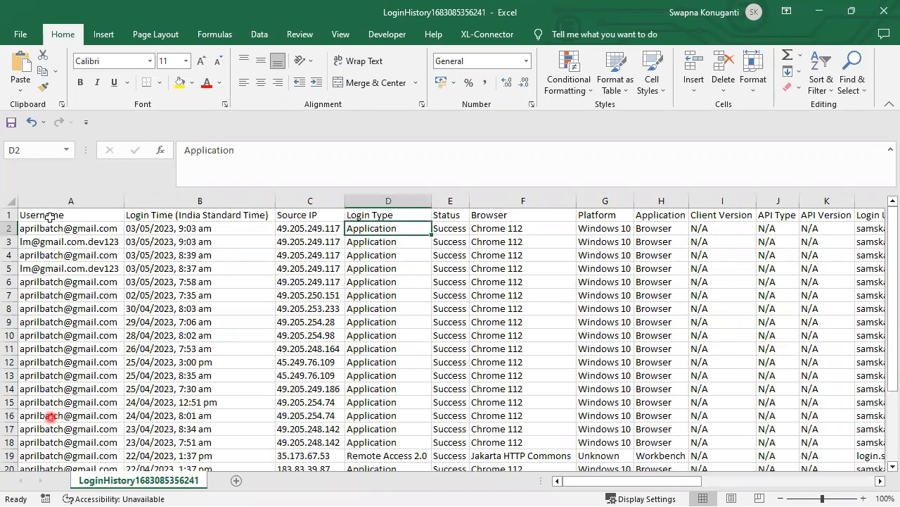
left_click(51, 282)
left_click_drag(52, 281, 54, 415)
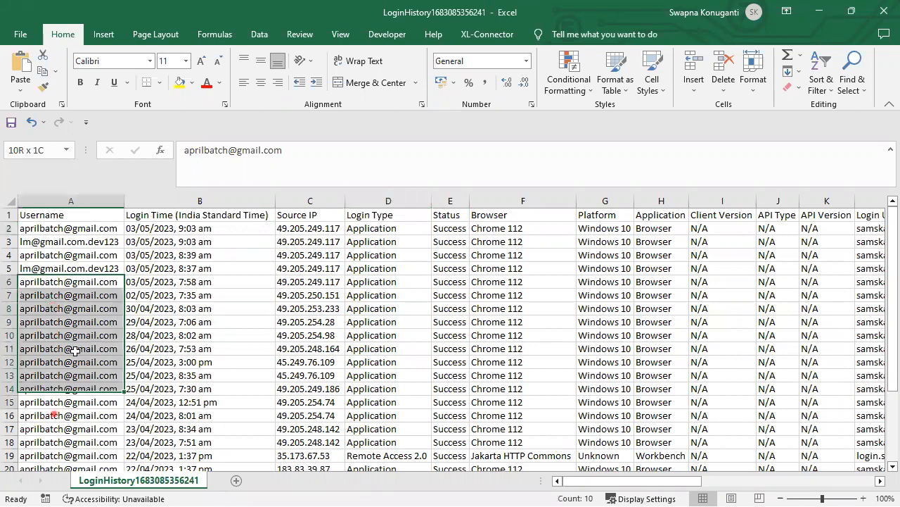
left_click_drag(75, 350, 64, 262)
scroll(62, 263, "up", 2)
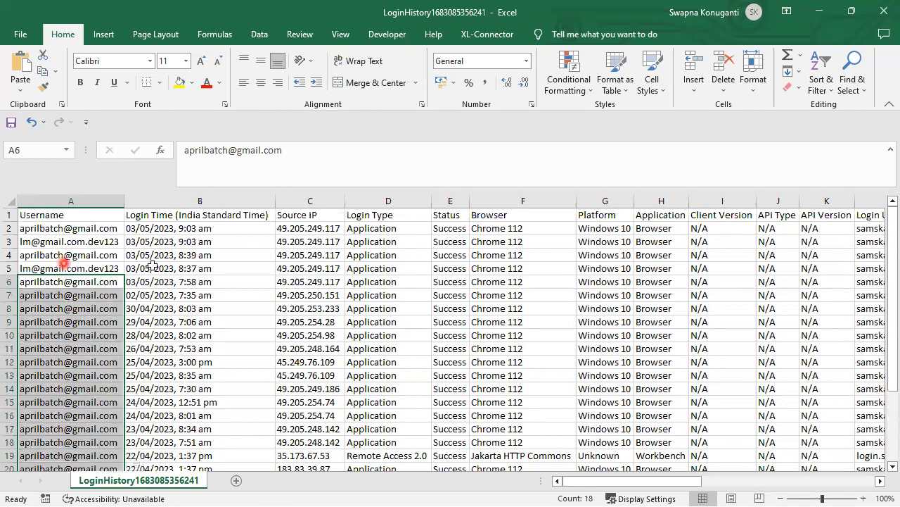
left_click(107, 268)
key("Right")
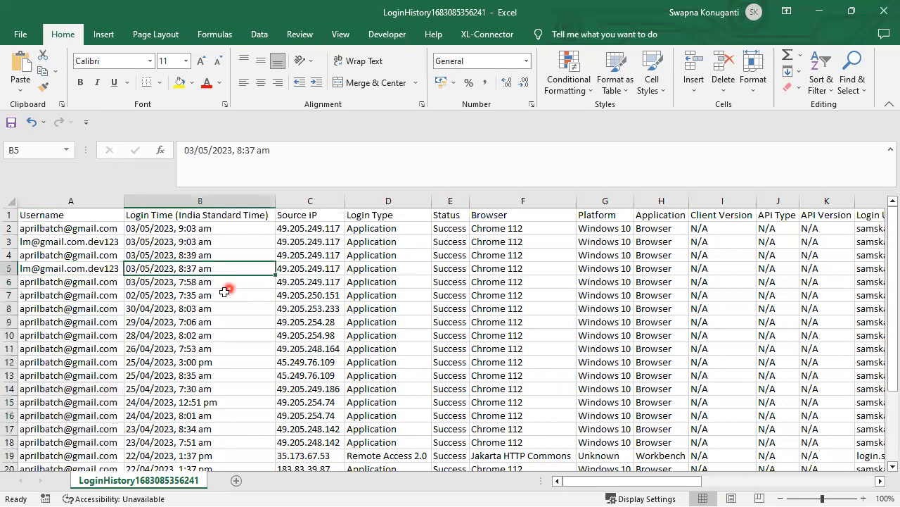
Select rows 3 and 5, review them across all columns, then close the other login history workbook
left_click(213, 241)
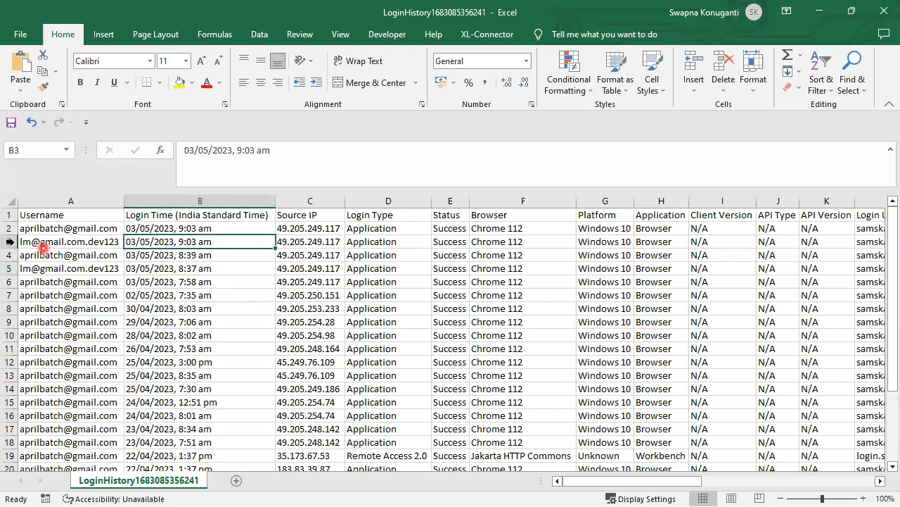
left_click(10, 241)
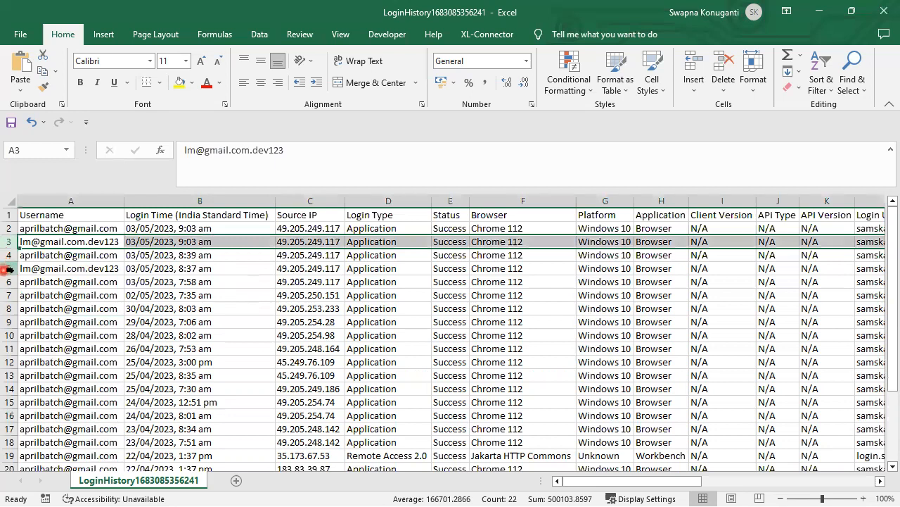
left_click(9, 268, "ctrl")
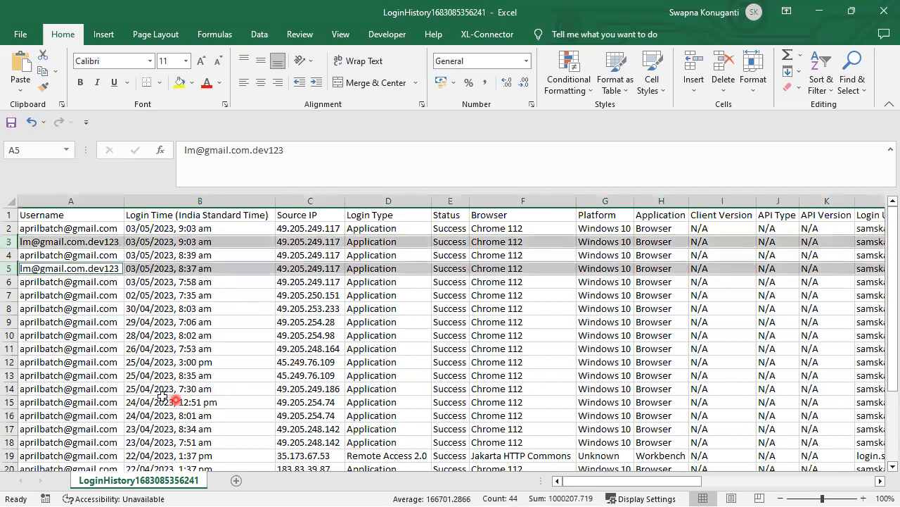
left_click(582, 486)
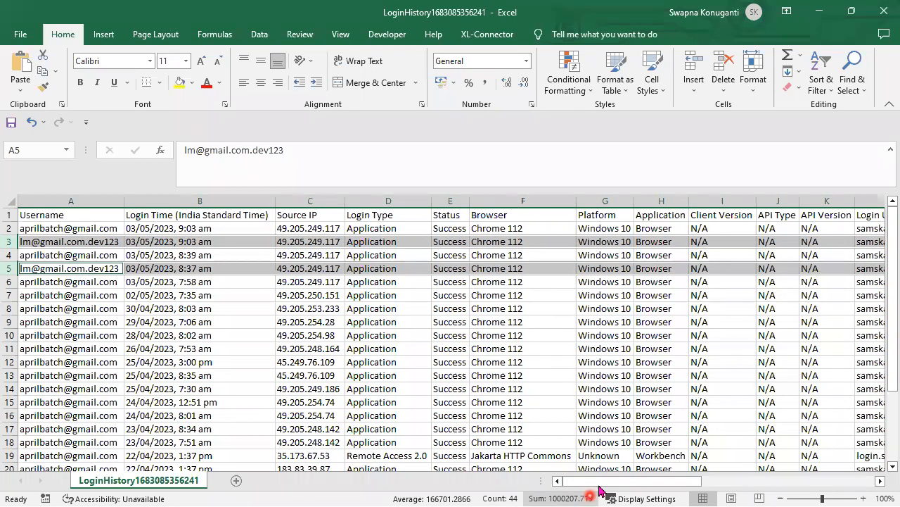
left_click_drag(601, 488, 738, 484)
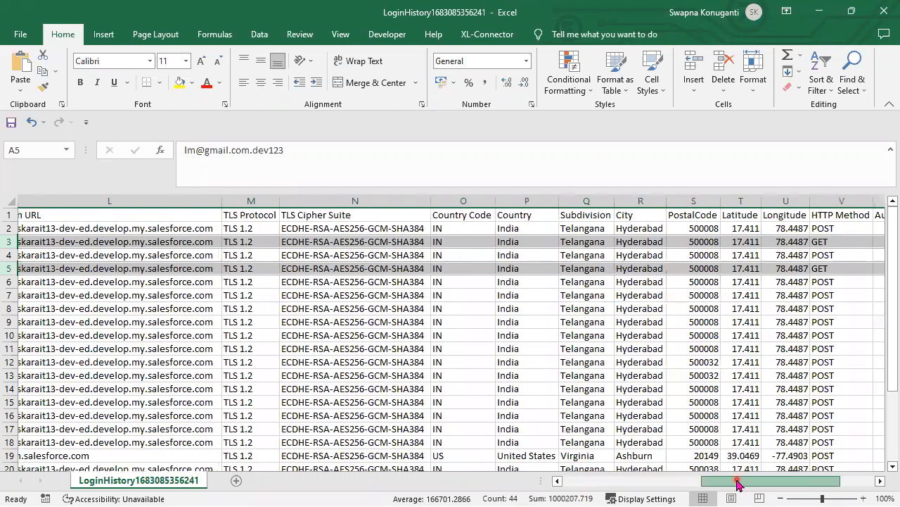
left_click_drag(738, 482, 446, 453)
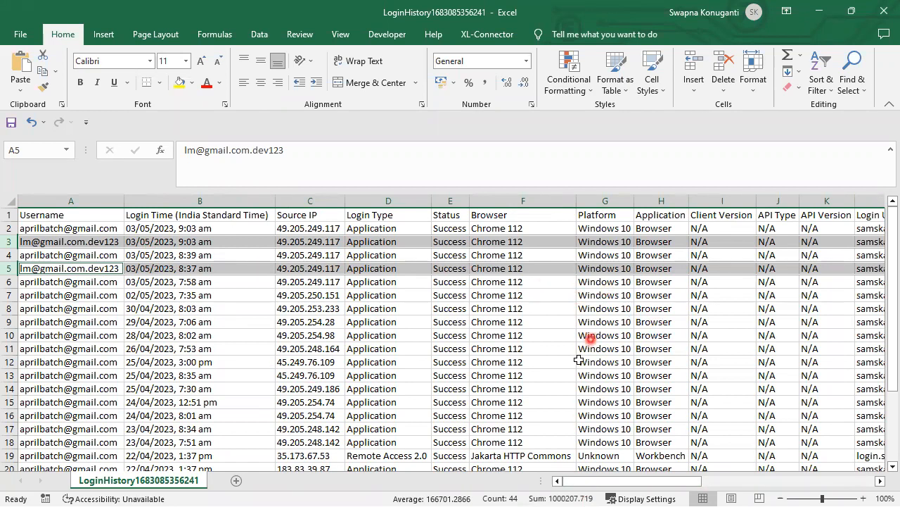
left_click_drag(611, 484, 571, 487)
left_click(816, 12)
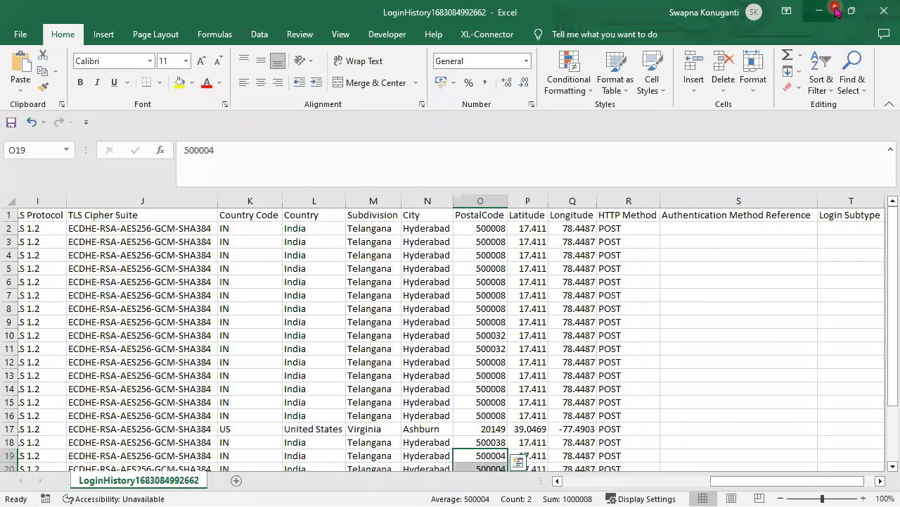
left_click(884, 10)
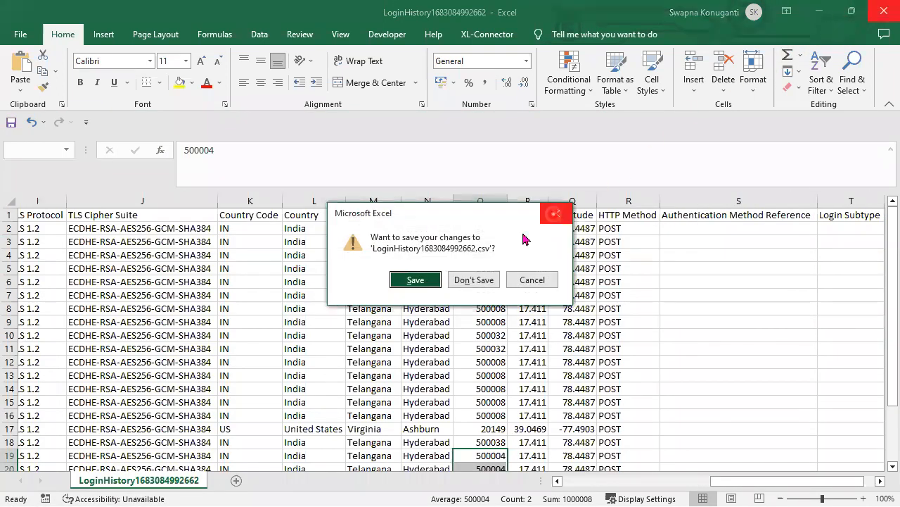
Close Excel without saving and keep File Contents set to All Logins on Login History
left_click(475, 280)
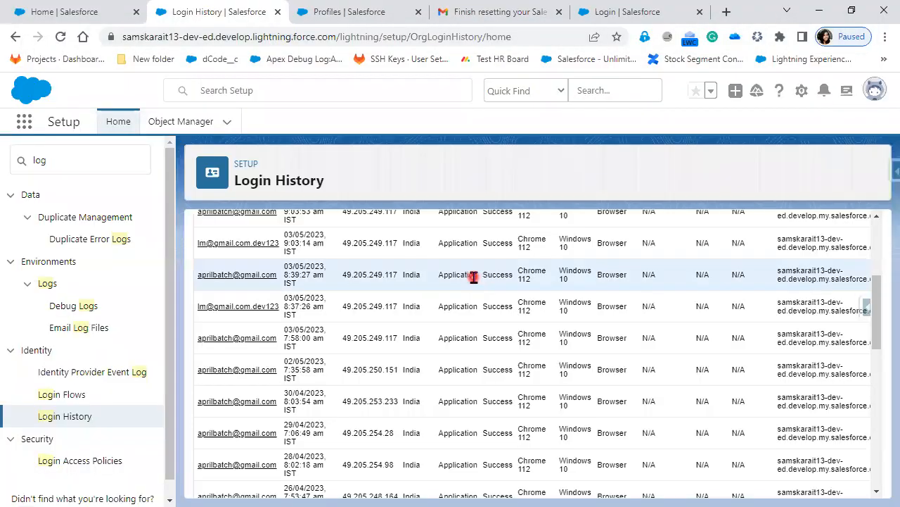
scroll(521, 396, "up", 3)
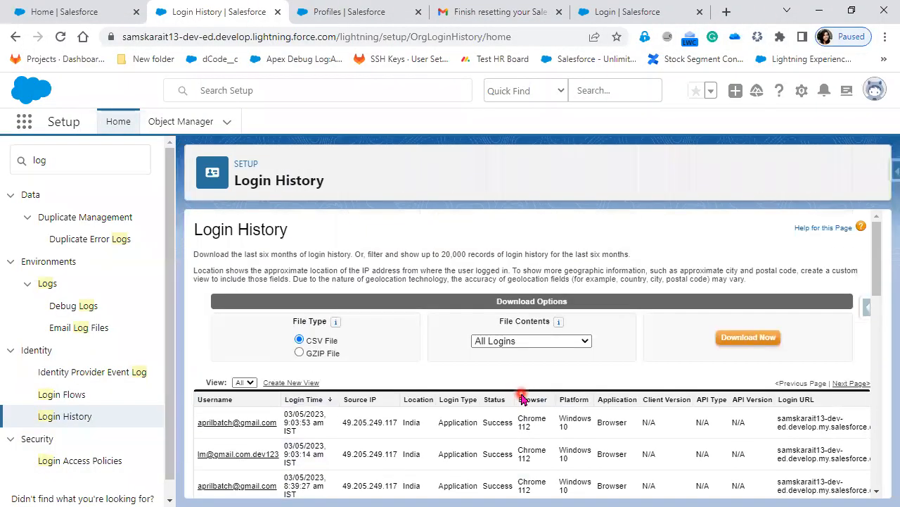
left_click(511, 343)
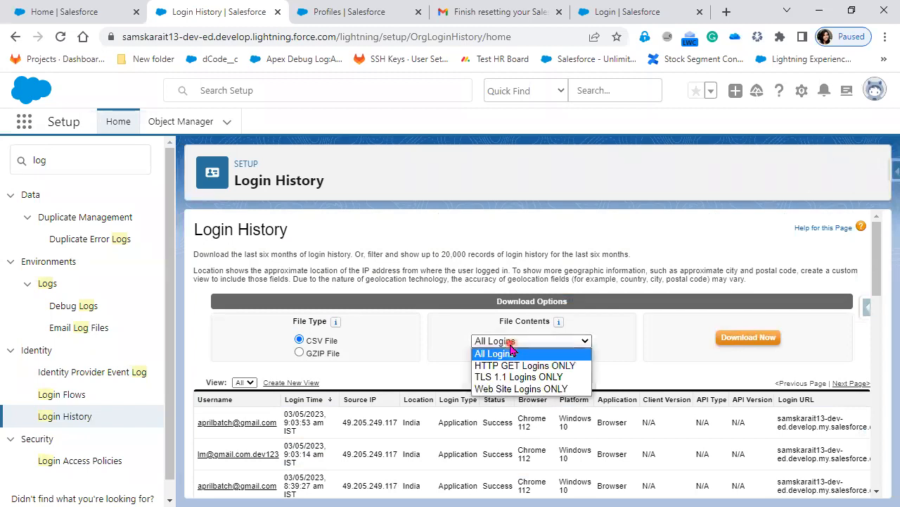
left_click(649, 373)
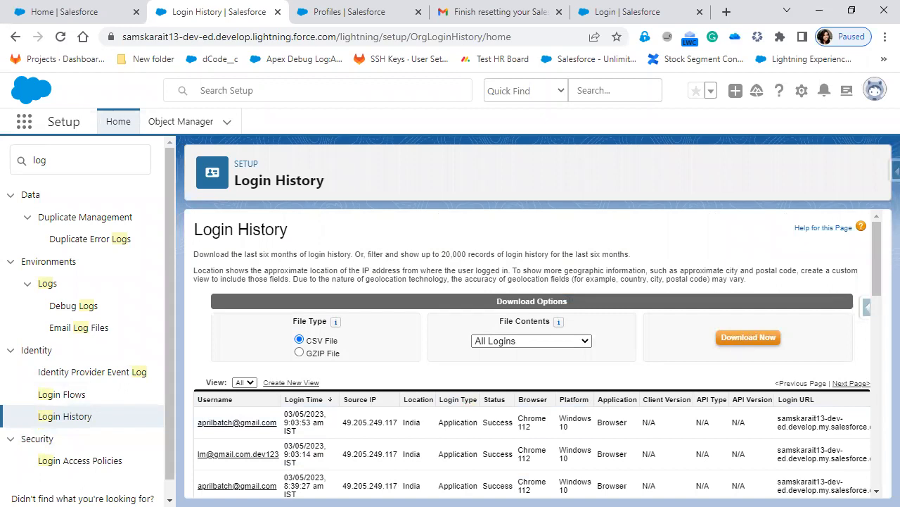
Add the lines '8 charactere', '1 alpha' and '1 special' under Security/Protection
key("alt+Tab")
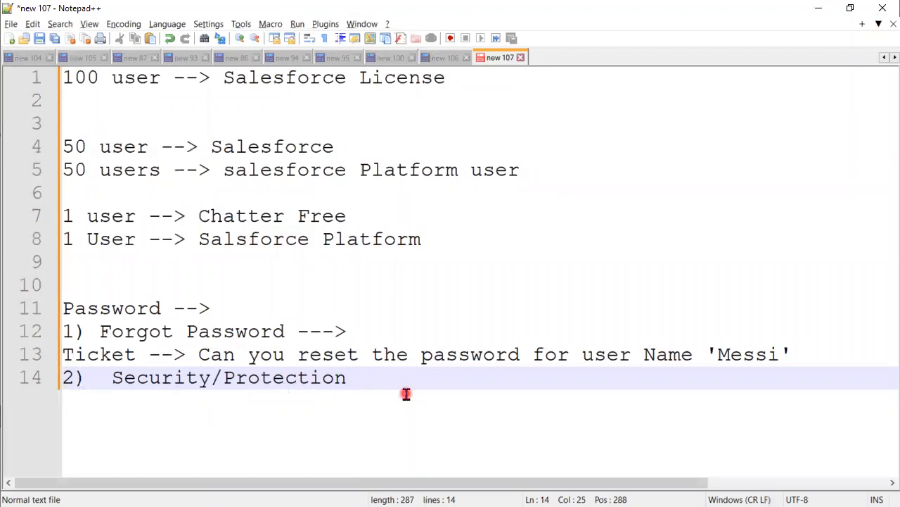
key("Return")
key("Return")
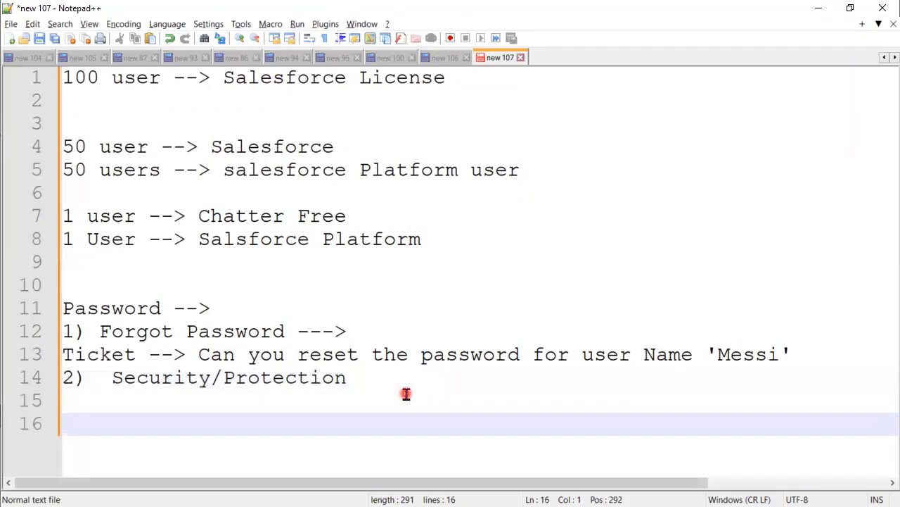
type("8 charactere")
key("Return")
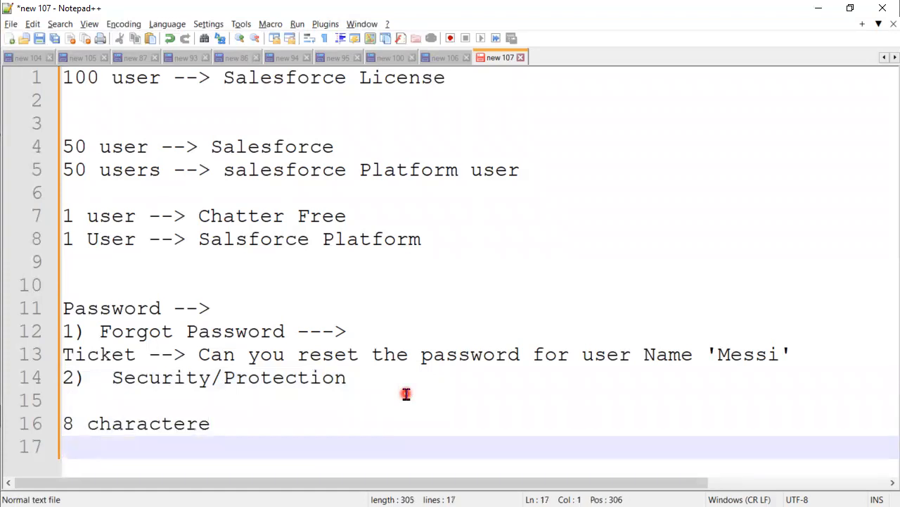
type("1 alpha")
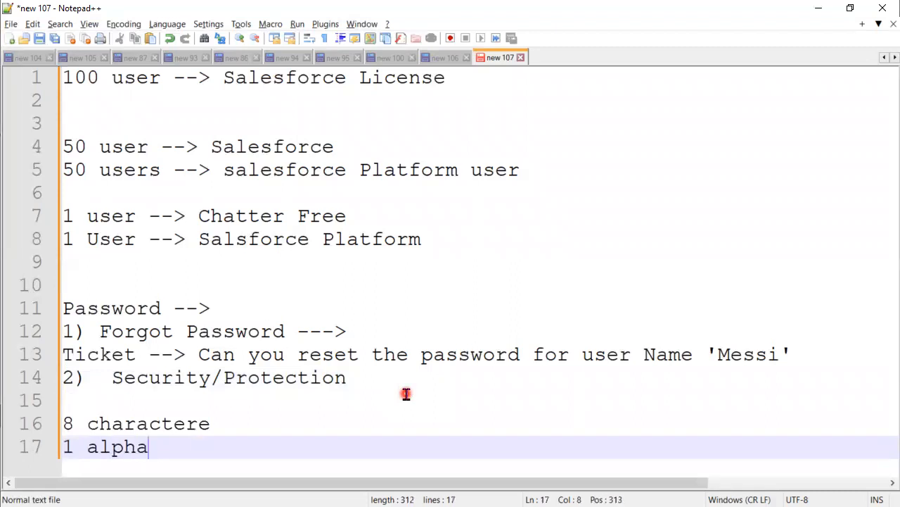
key("Return")
type("1spec")
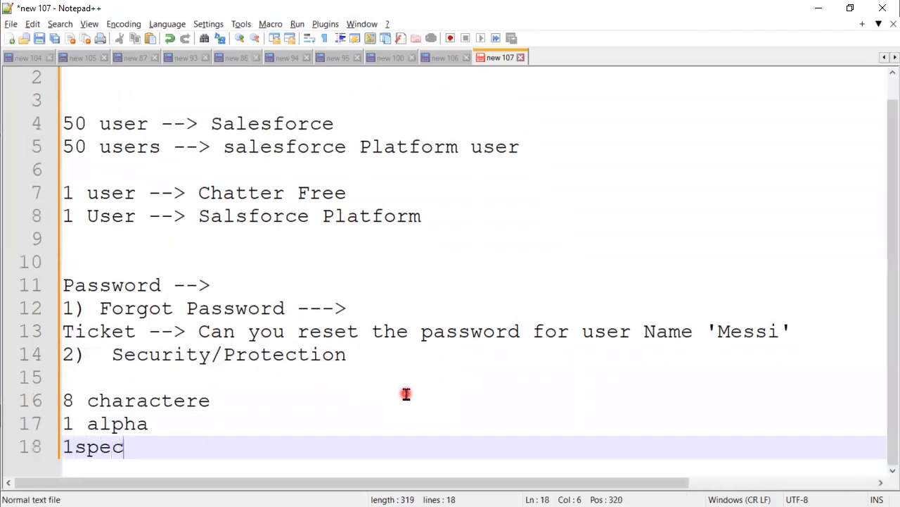
type("ial")
key("Left")
key("Left")
key("Left")
key("Left")
key("Left")
key("Left")
key("Left")
key("Left")
key("Right")
key("Right")
key("Right")
key("Right")
key("Right")
key("Right")
key("Right")
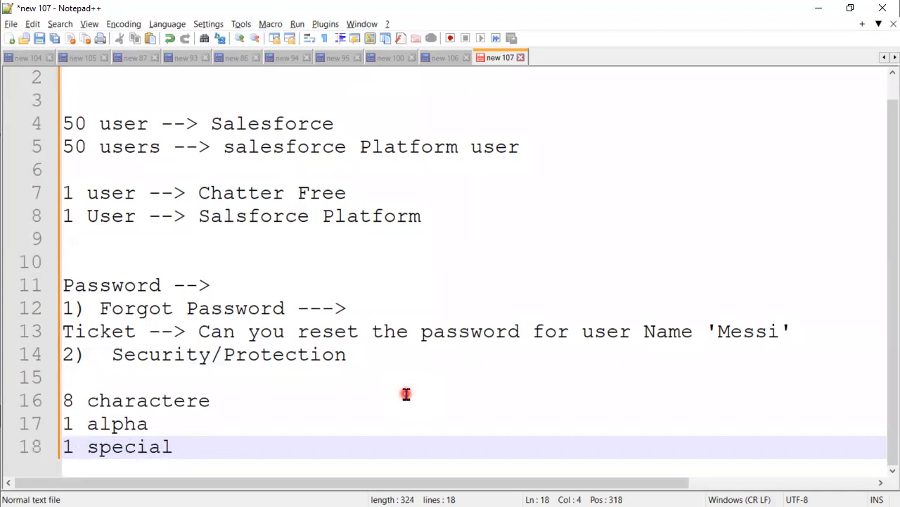
key("Return")
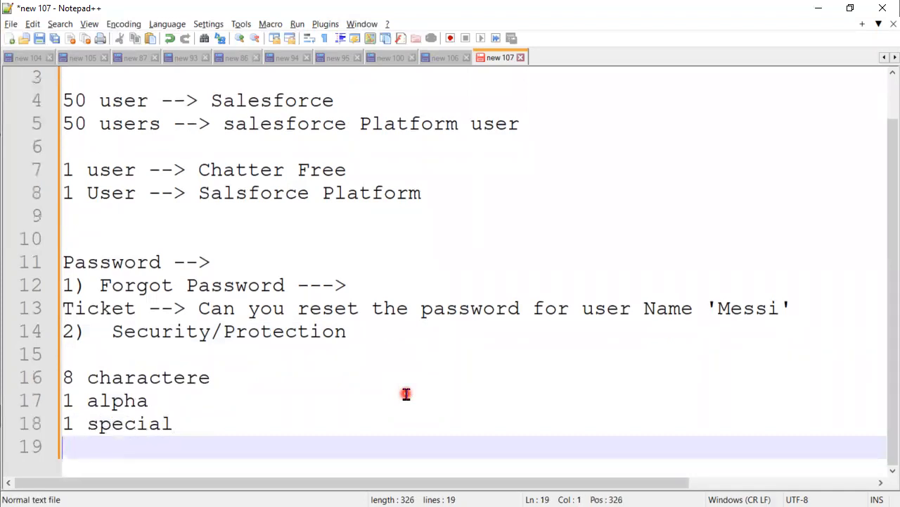
key("Return")
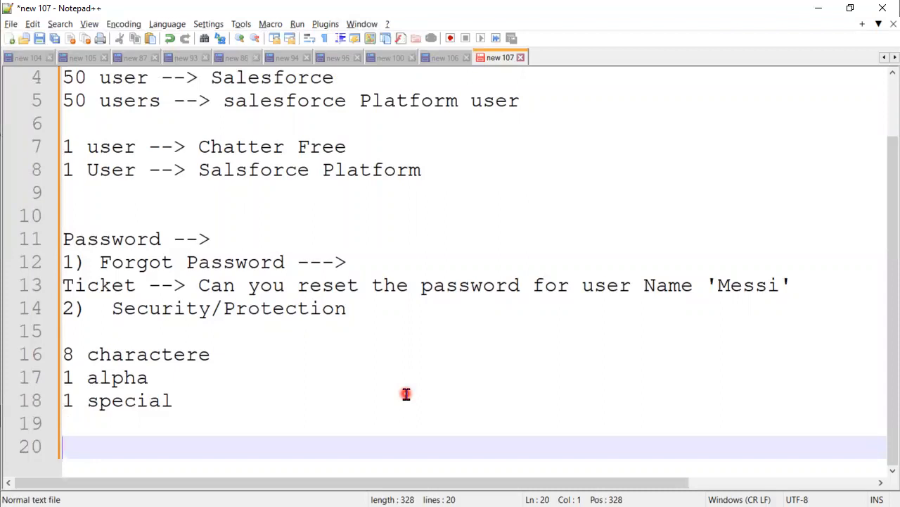
Add the note '90 days/60 days' after a blank line and select it
type("90da")
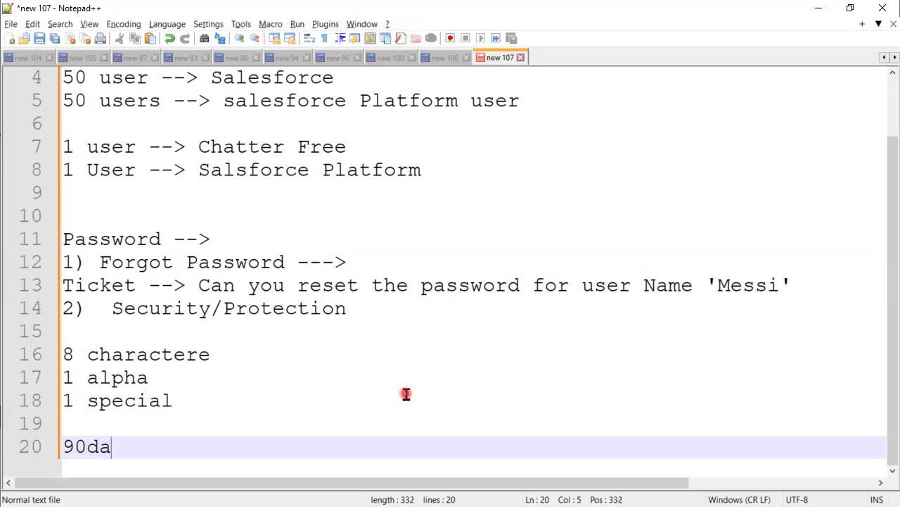
type("ys")
key("Left")
key("Left")
key("Left")
key("Left")
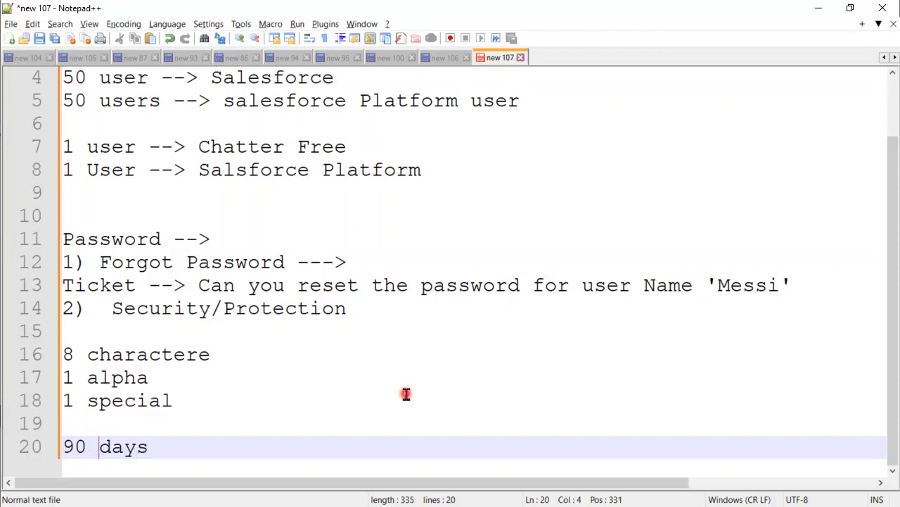
key("Right")
key("Right")
key("Right")
key("Right")
type("/60")
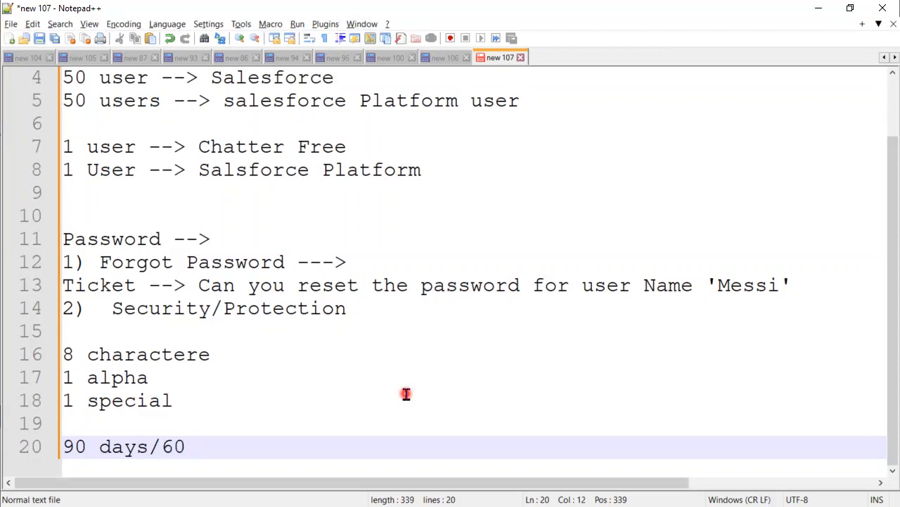
type(" days")
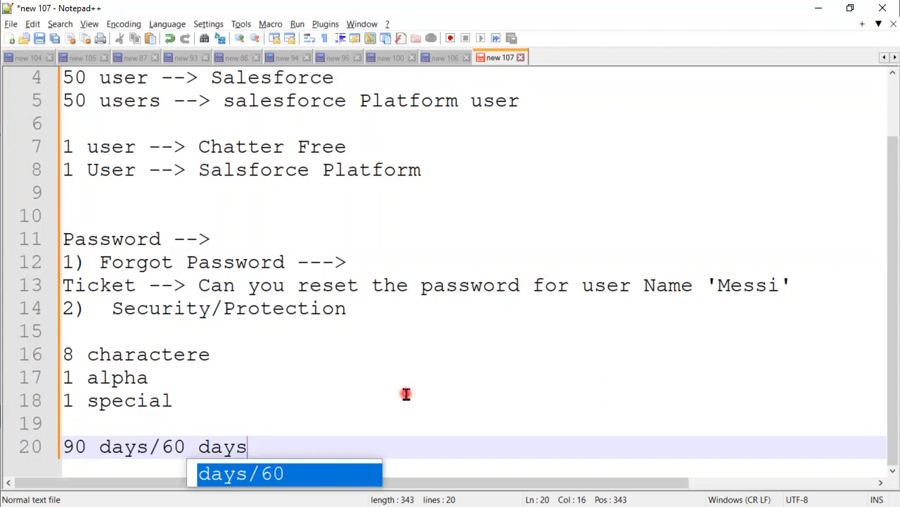
left_click(329, 382)
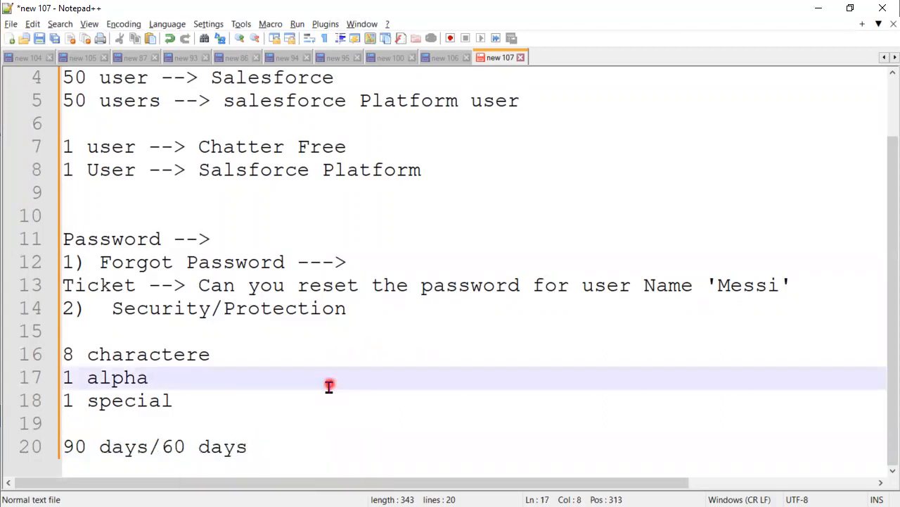
left_click_drag(283, 446, 53, 446)
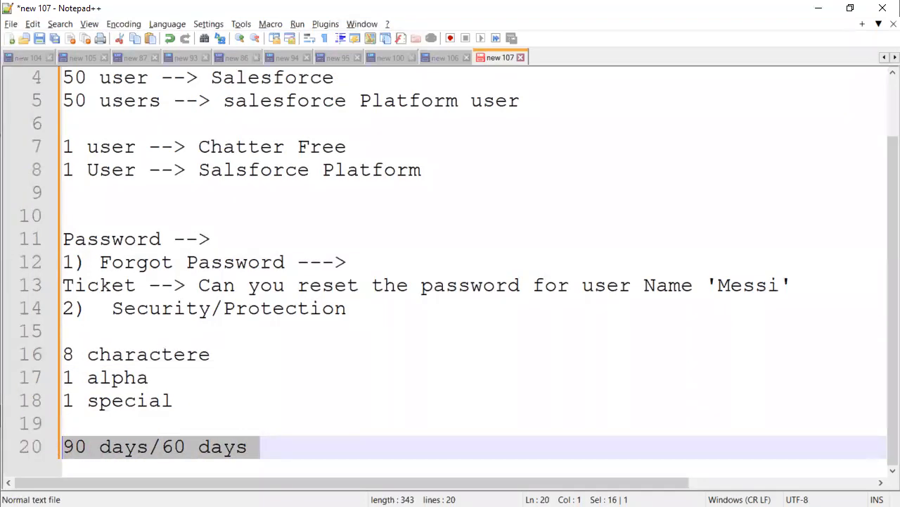
Advance the slide show to slide 10, Password Policies, and reveal the 90-day expiry bullet
key("alt+Tab")
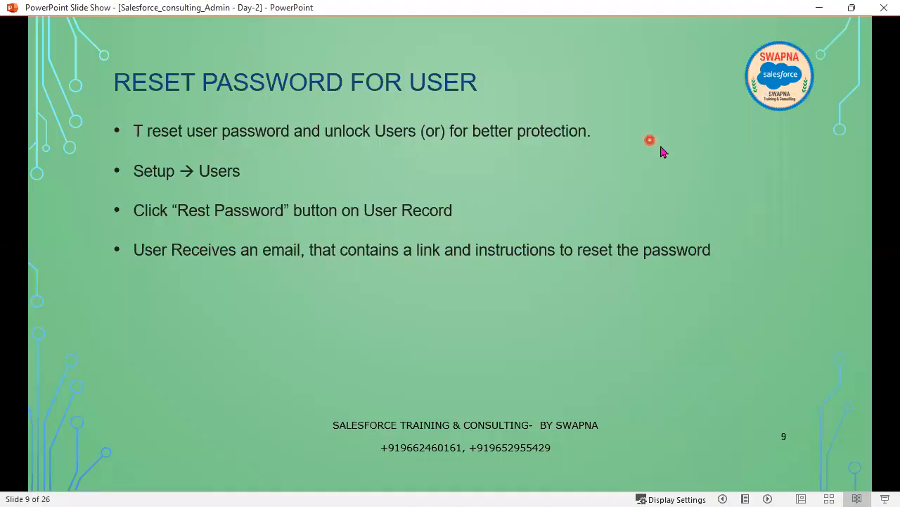
left_click(500, 347)
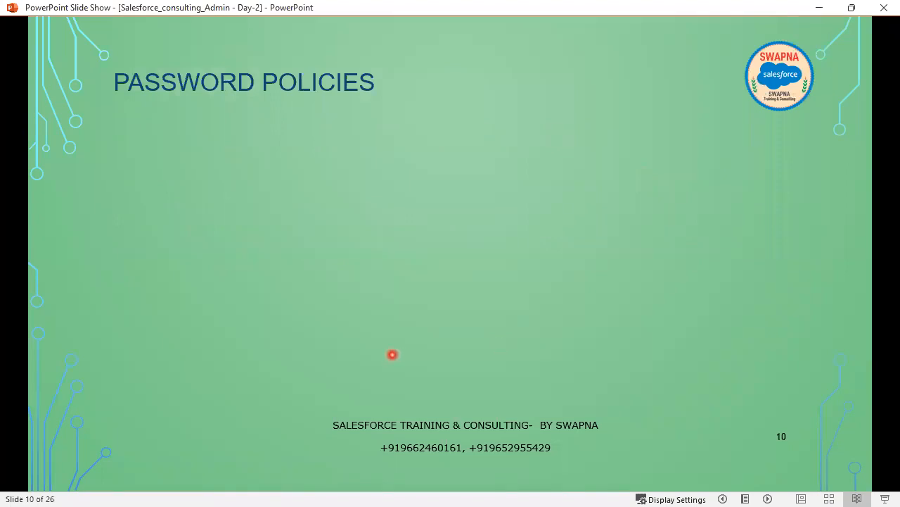
left_click(392, 355)
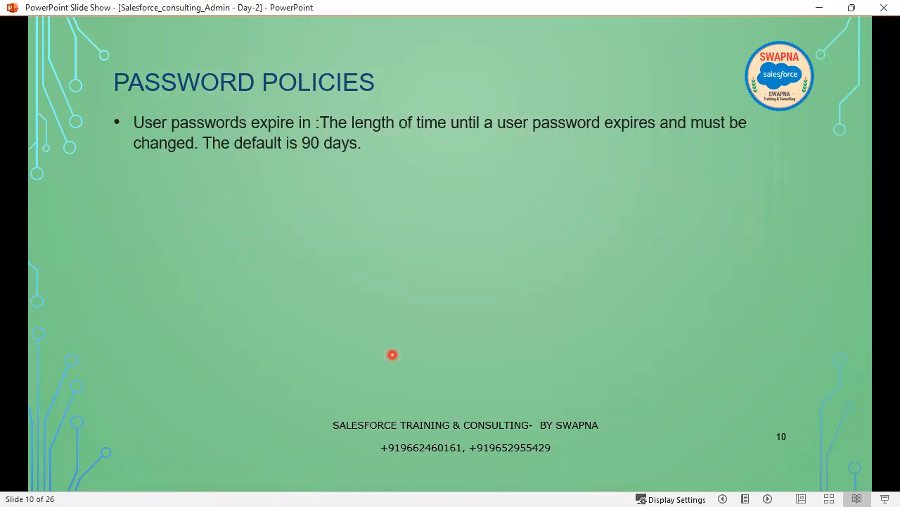
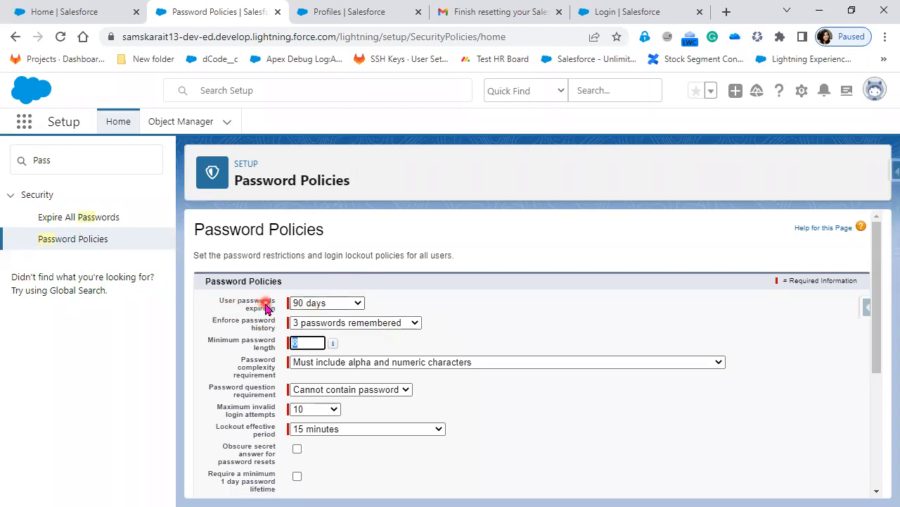
left_click(325, 303)
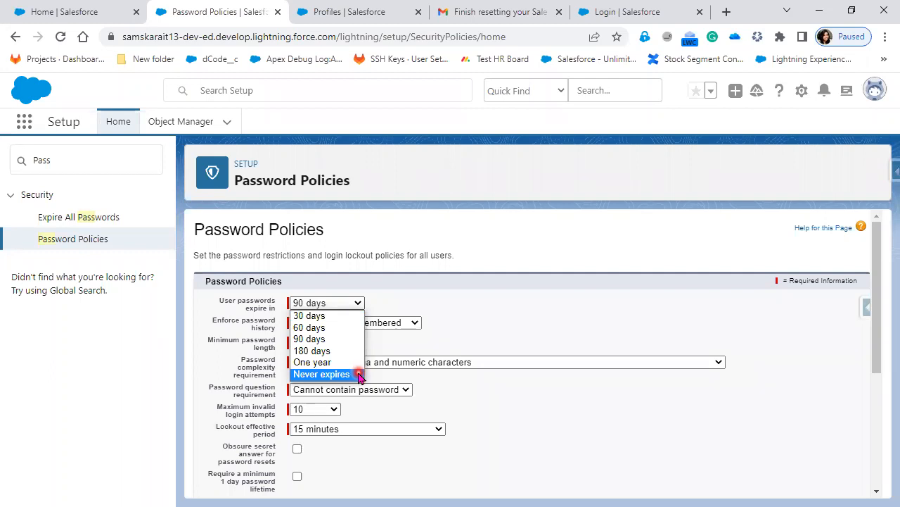
left_click(458, 344)
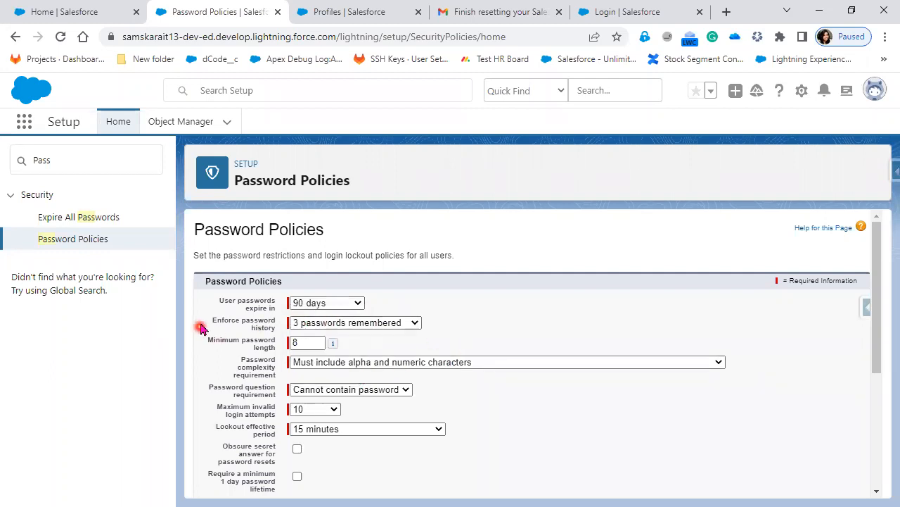
left_click(304, 328)
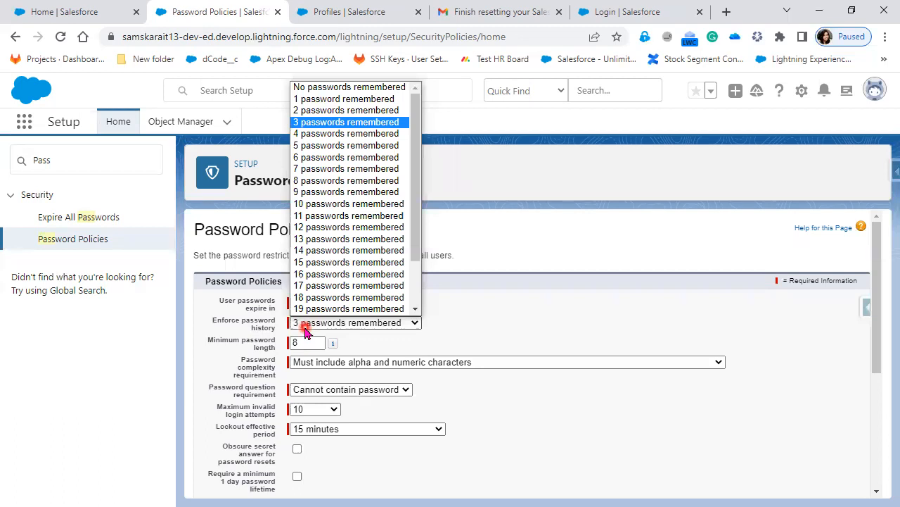
left_click(475, 344)
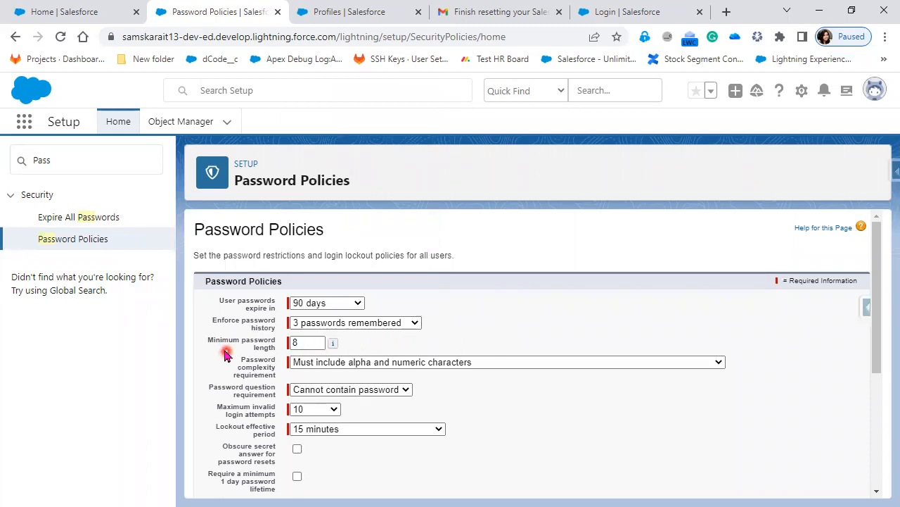
left_click(302, 345)
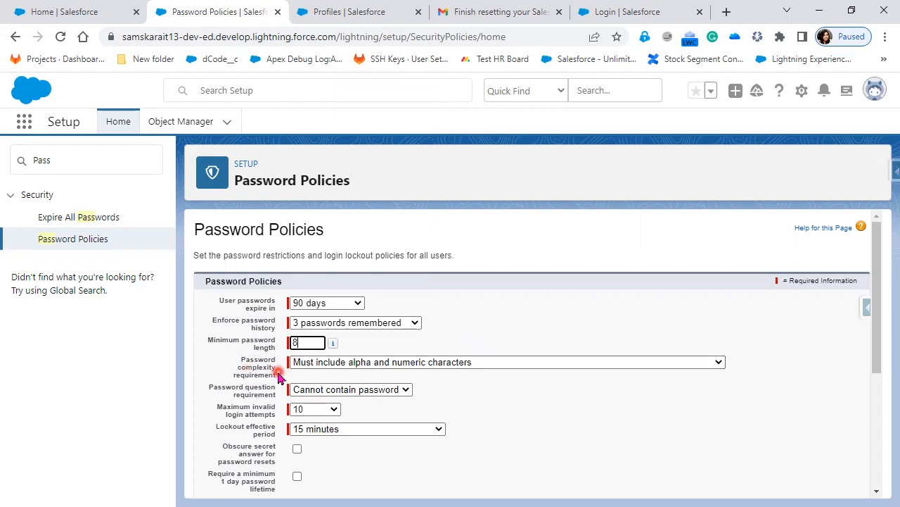
left_click(503, 366)
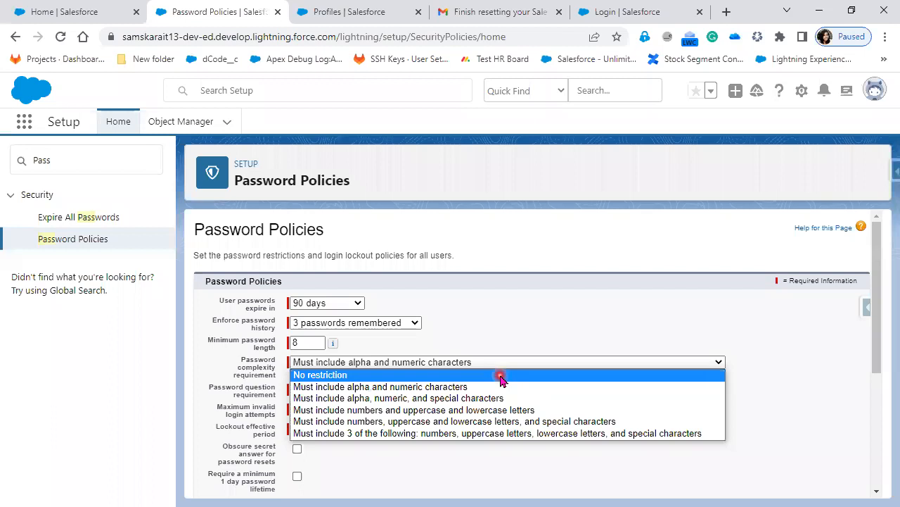
left_click(774, 387)
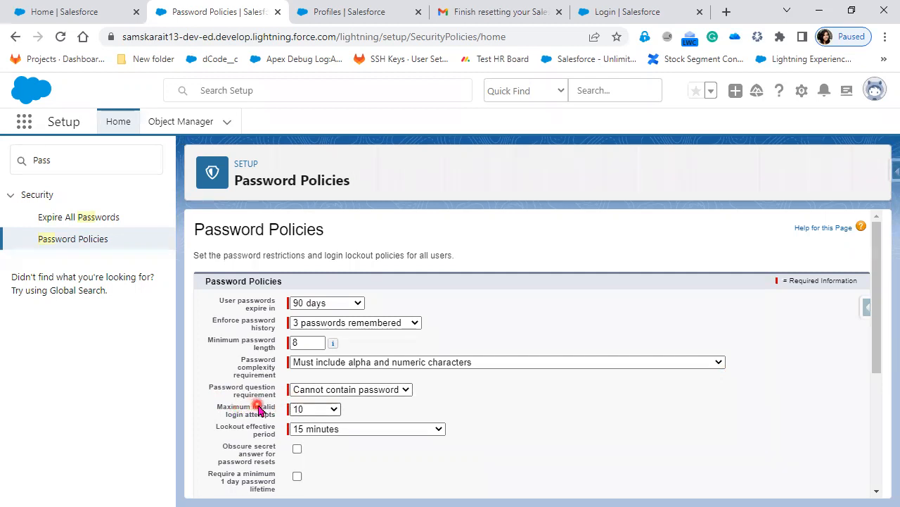
left_click(398, 393)
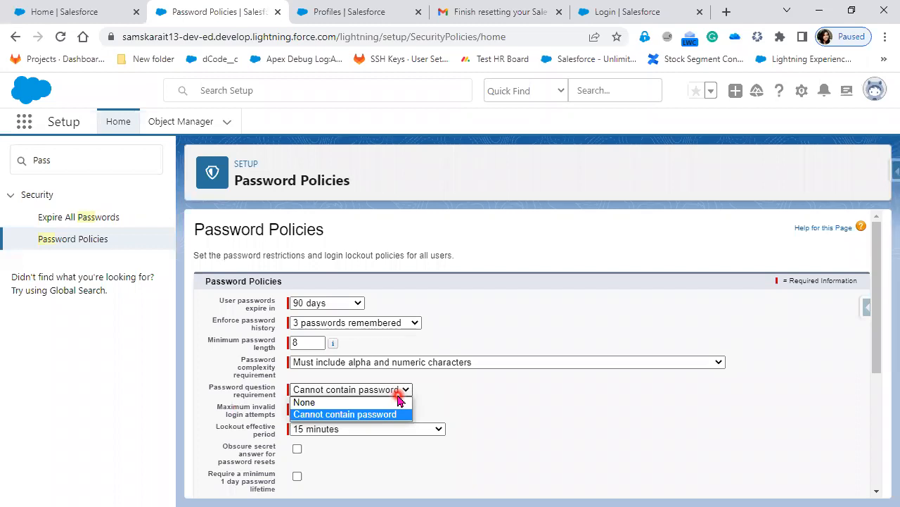
left_click(502, 394)
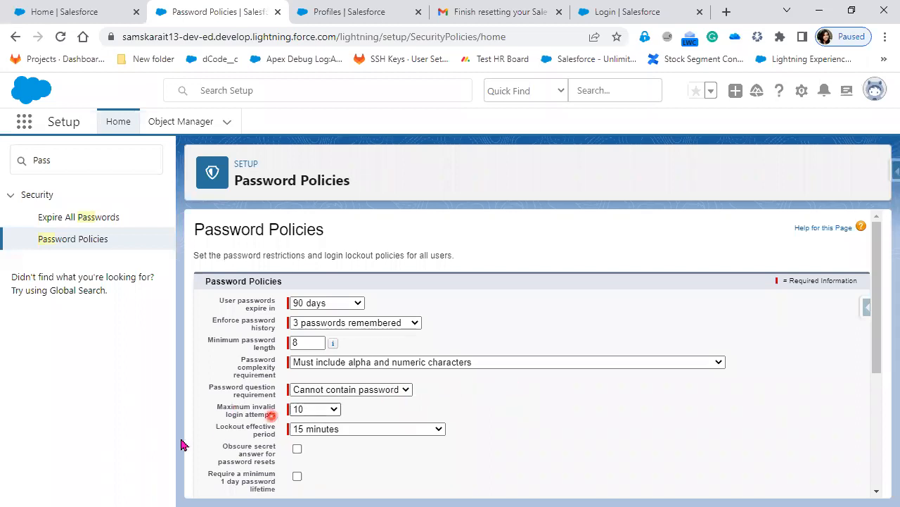
left_click(321, 411)
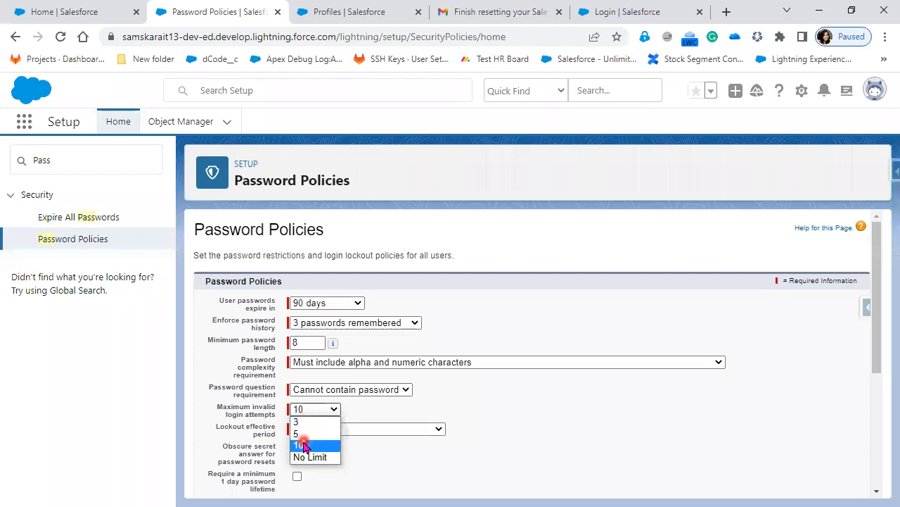
left_click(505, 434)
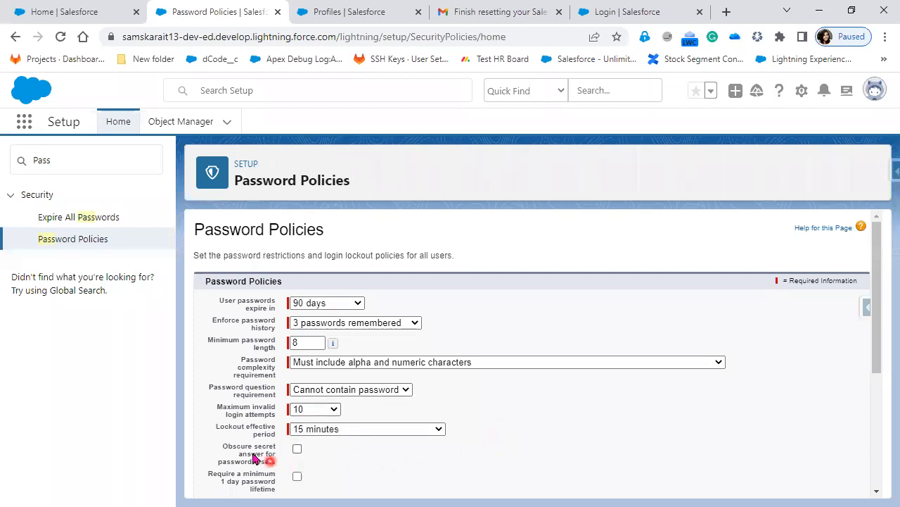
left_click(322, 431)
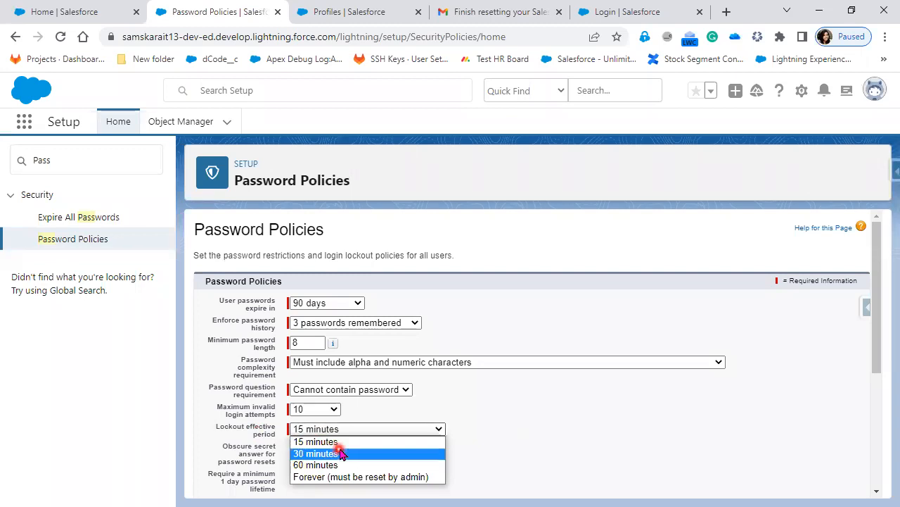
key("Up")
left_click(531, 460)
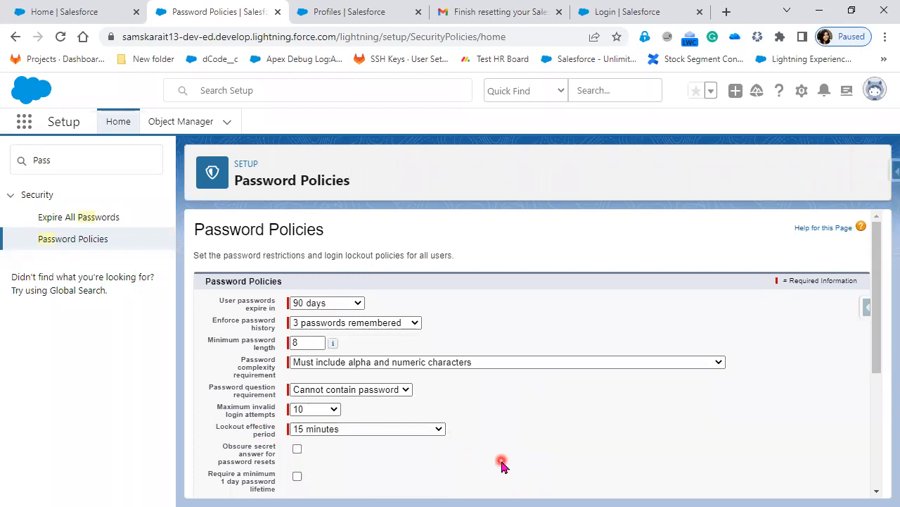
Scroll down the Password Policies page to the Forgot Password / Locked Account Assistance fields
scroll(503, 462, "down", 1)
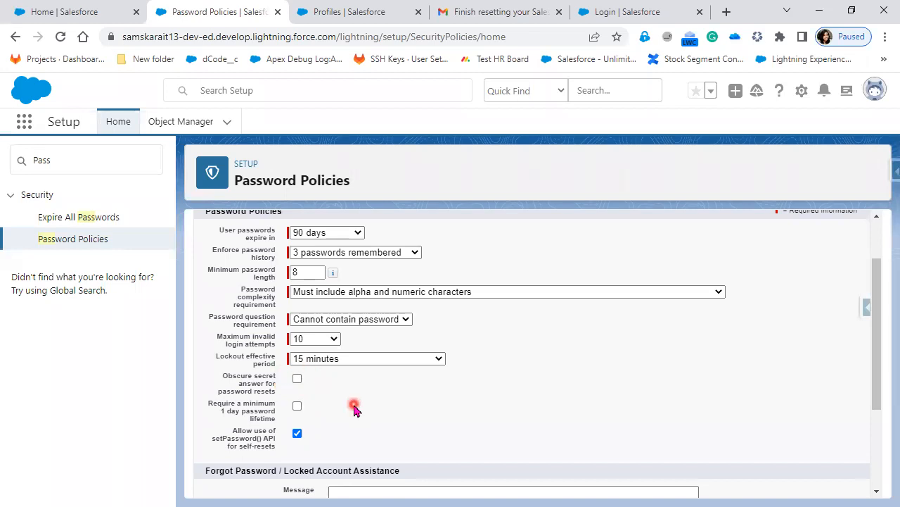
scroll(354, 409, "down", 2)
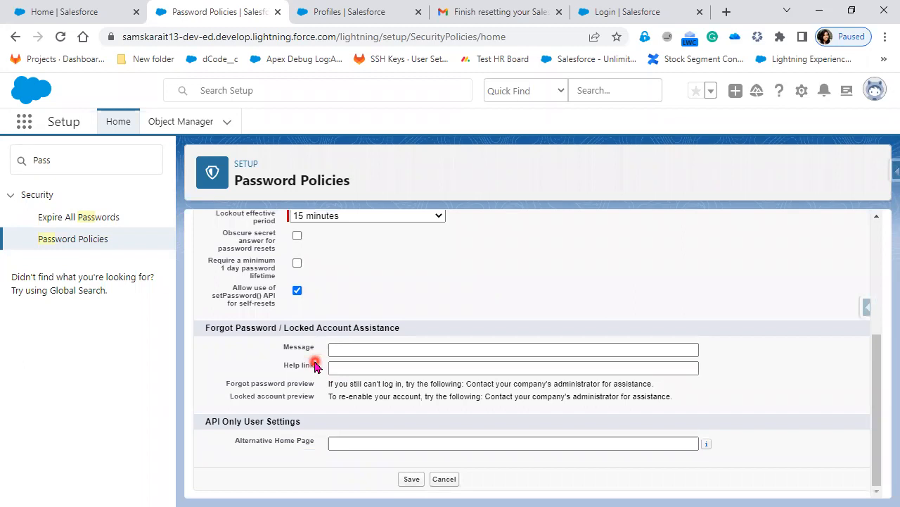
Write a forgot-password assistance message giving a hint for the previous password, fixing its typos
left_click(339, 351)
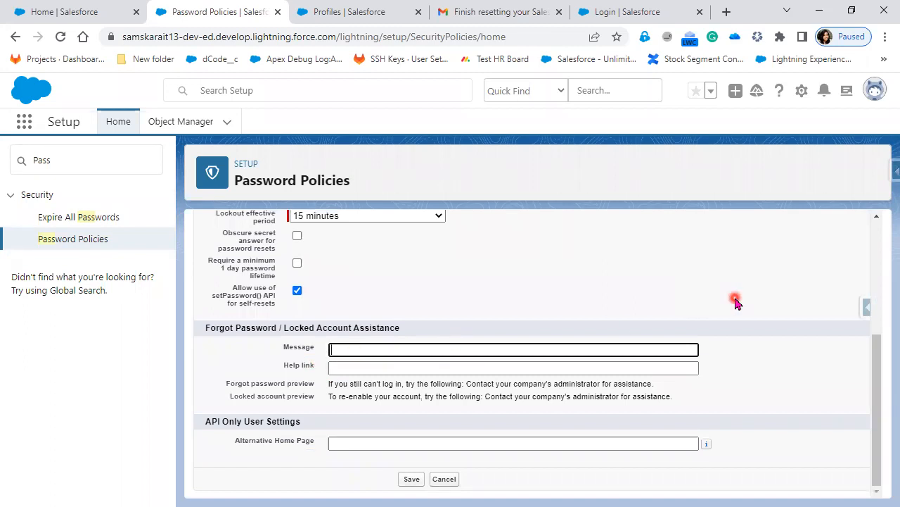
type("Your ")
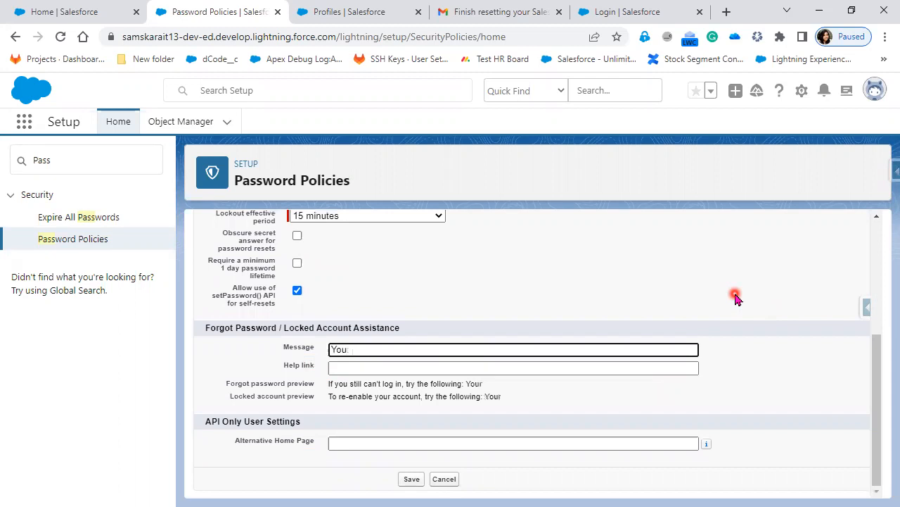
type(" Forgot Password and hit password is y")
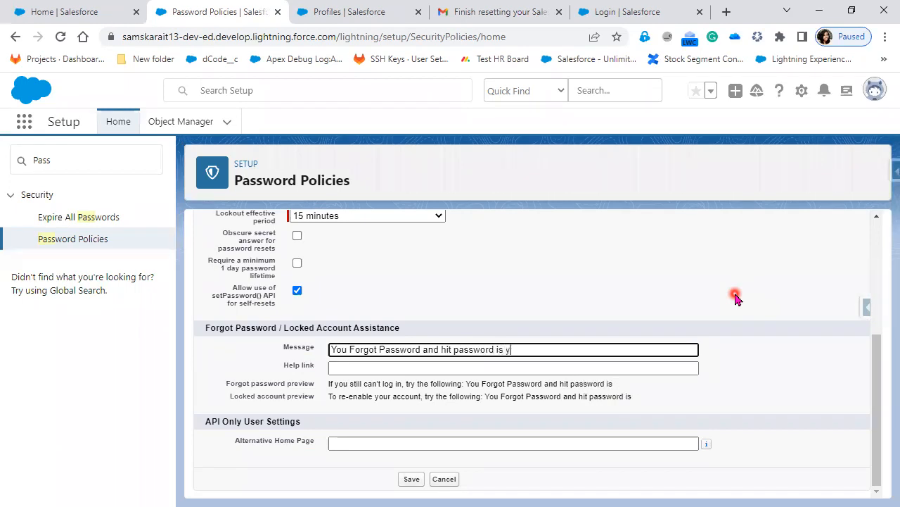
type("ouname")
key("Left")
key("Left")
key("Left")
key("Left")
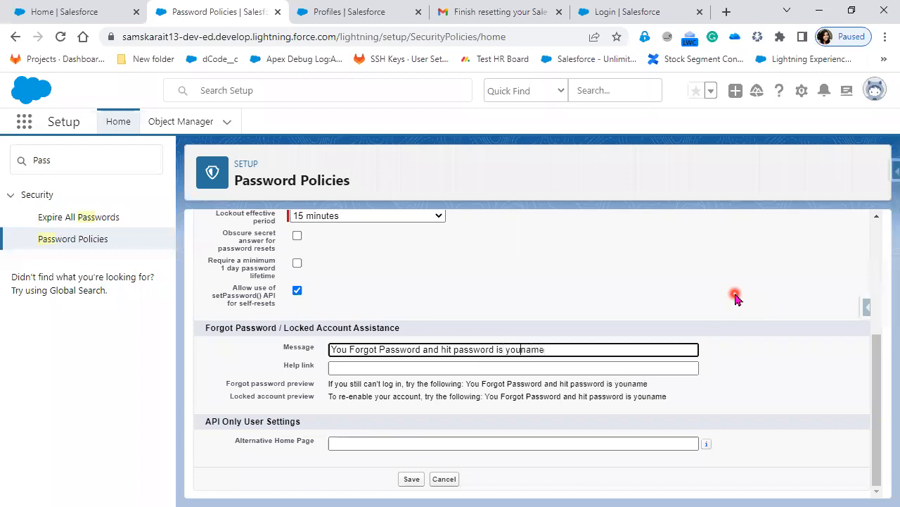
type("r")
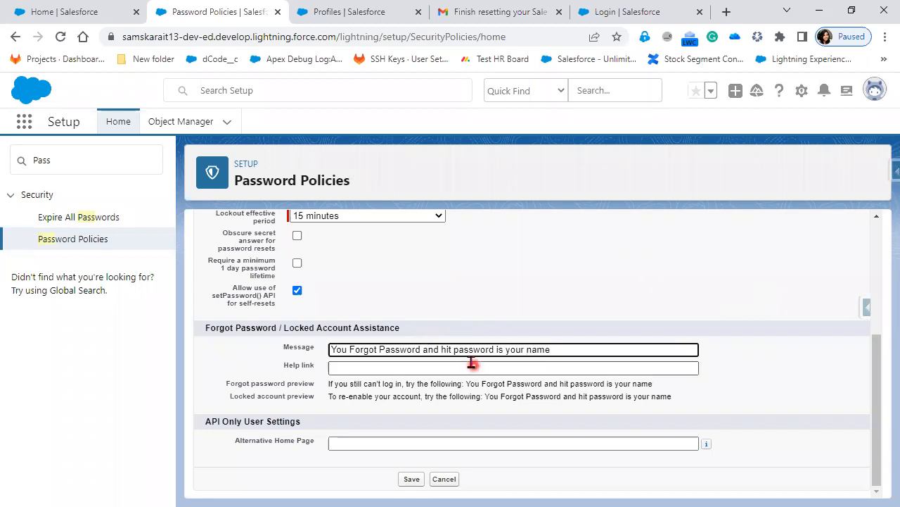
left_click(439, 349)
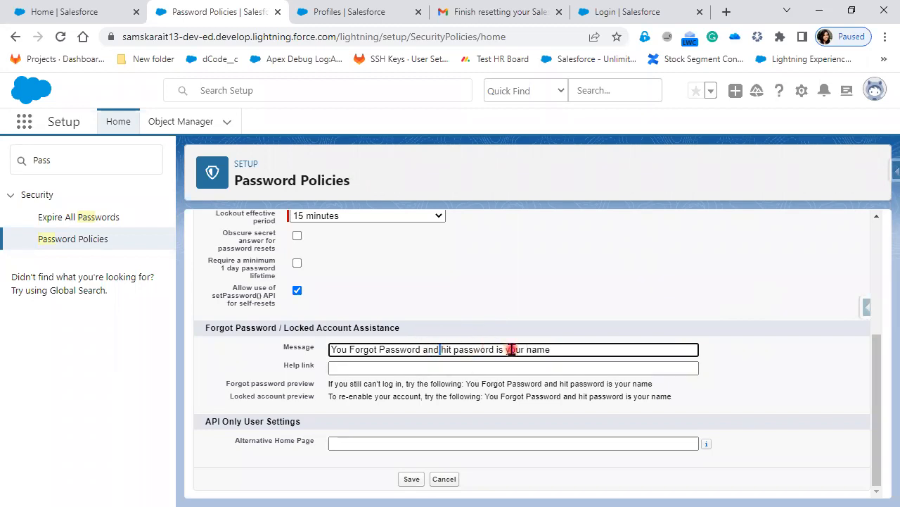
key("Delete")
key("Delete")
key("Delete")
key("Delete")
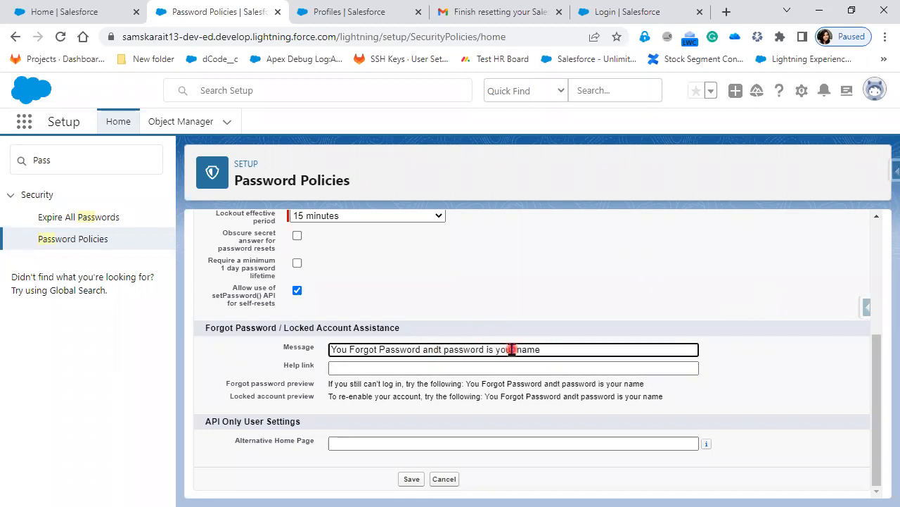
key("Right")
key("Right")
key("Right")
key("Right")
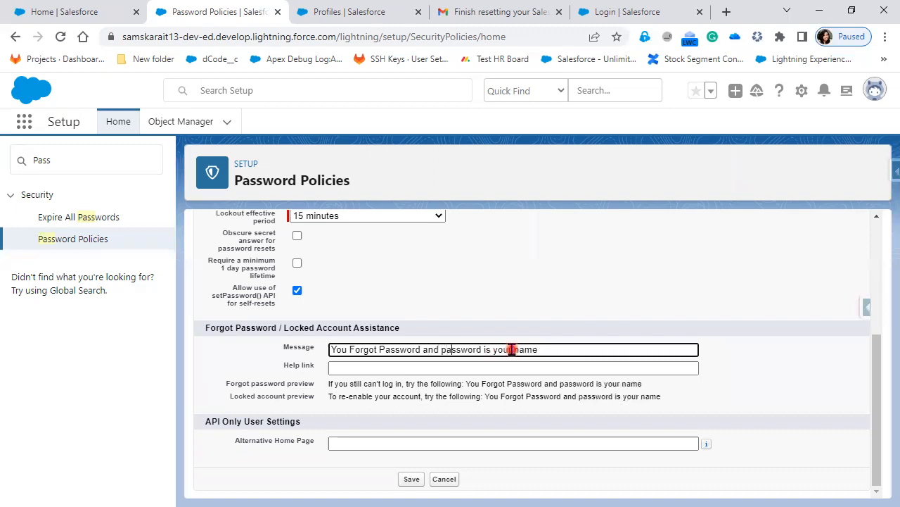
key("Left")
type("p")
key("BackSpace")
type("hint ")
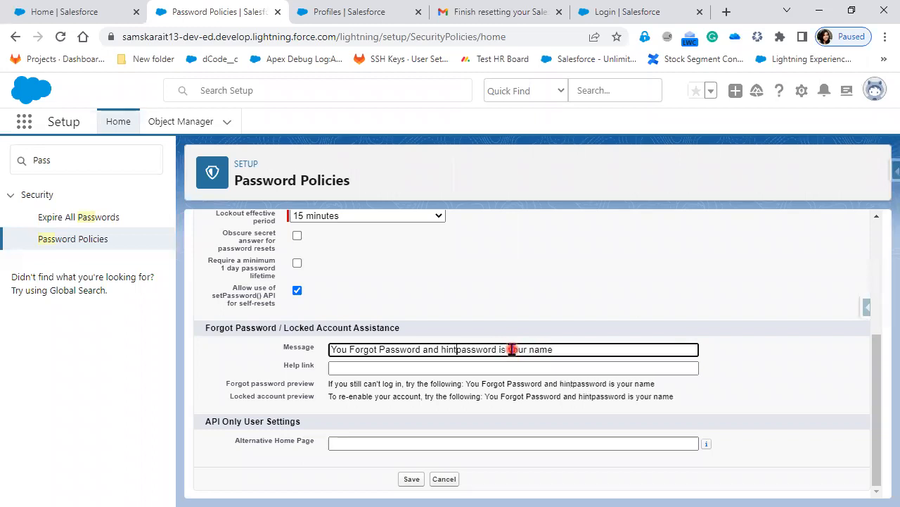
type("for your ")
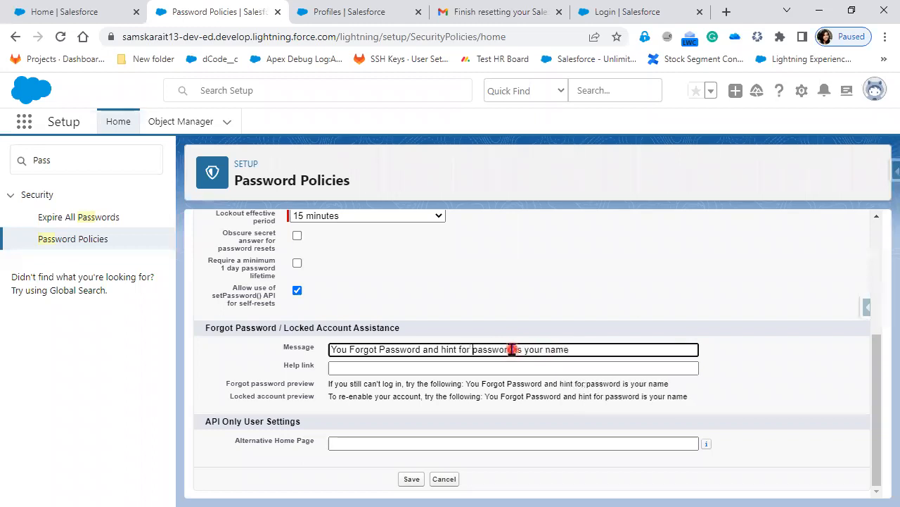
type("previous")
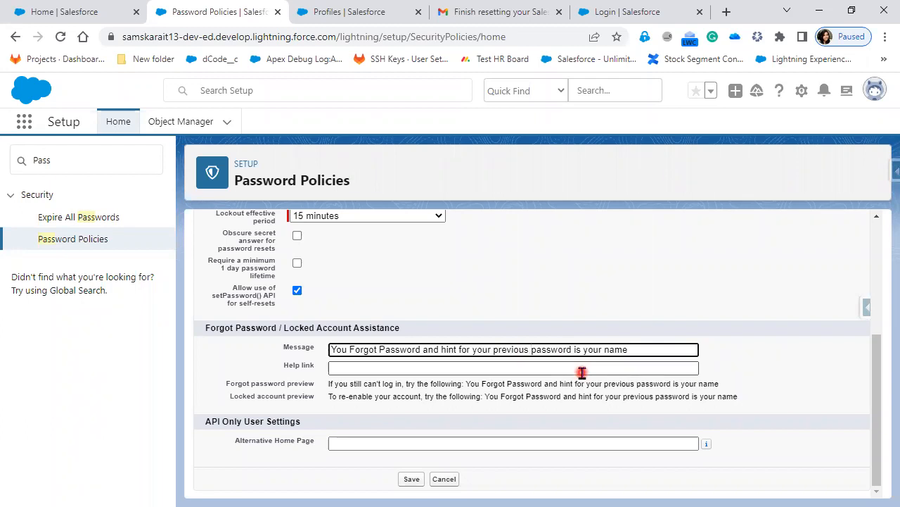
Review the Password Policies settings, highlight the restrictions intro, and go to Expire All Passwords
scroll(582, 373, "up", 3)
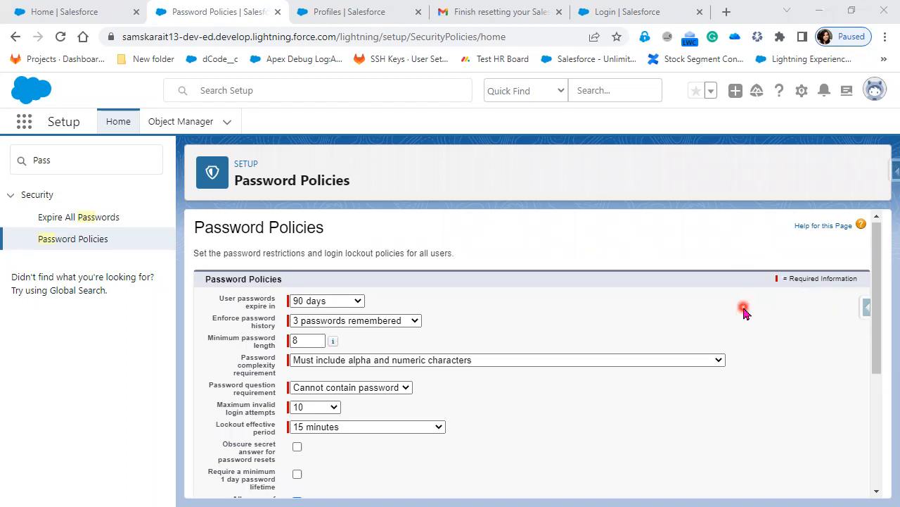
scroll(641, 301, "down", 1)
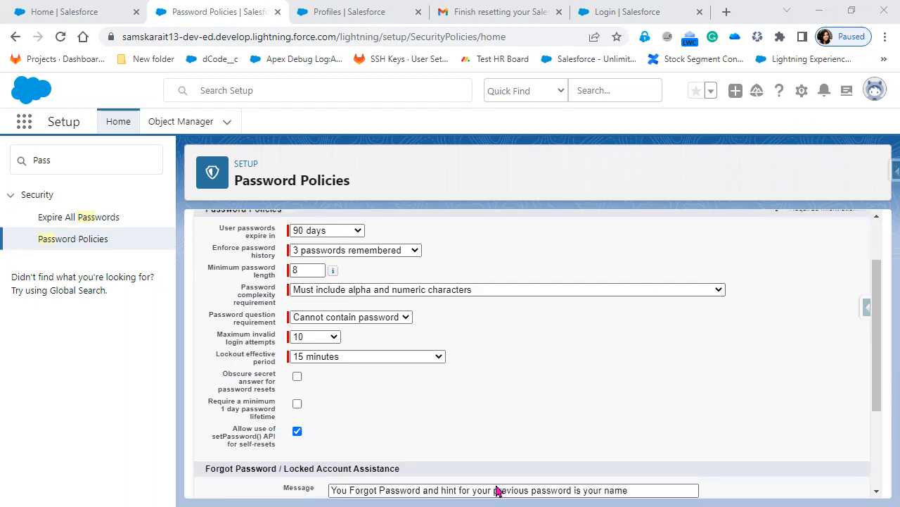
scroll(422, 440, "up", 2)
scroll(475, 392, "down", 2)
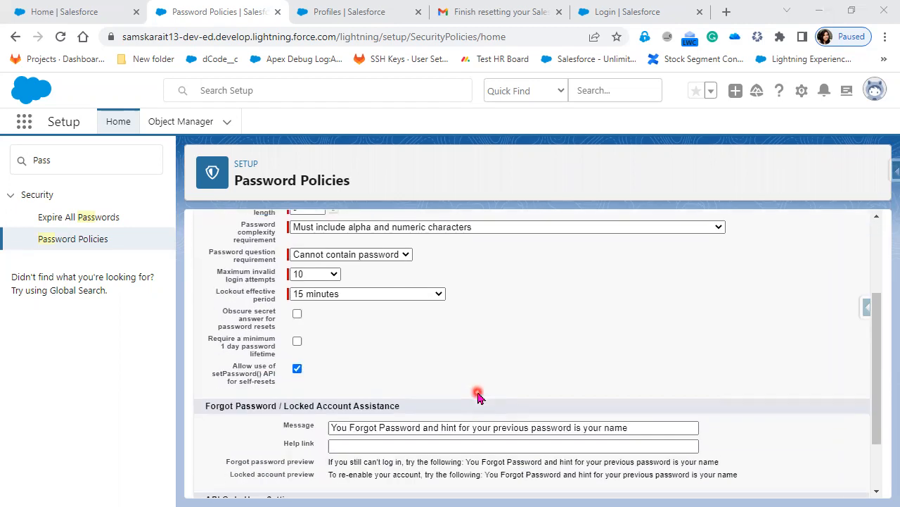
scroll(475, 391, "down", 1)
scroll(470, 450, "up", 3)
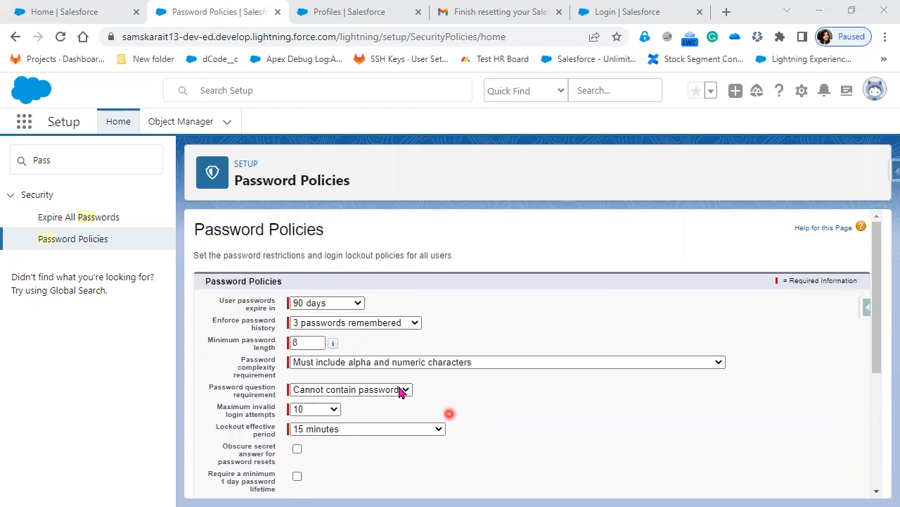
left_click_drag(224, 256, 464, 265)
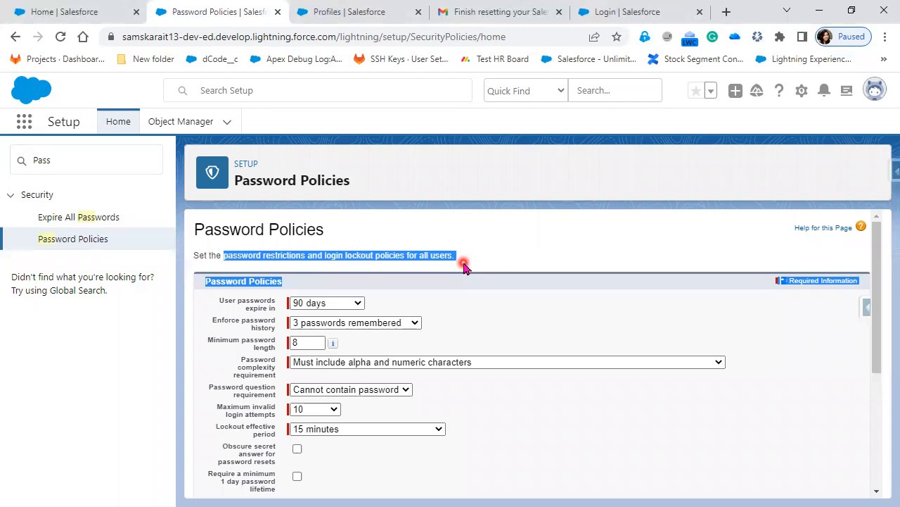
left_click(105, 218)
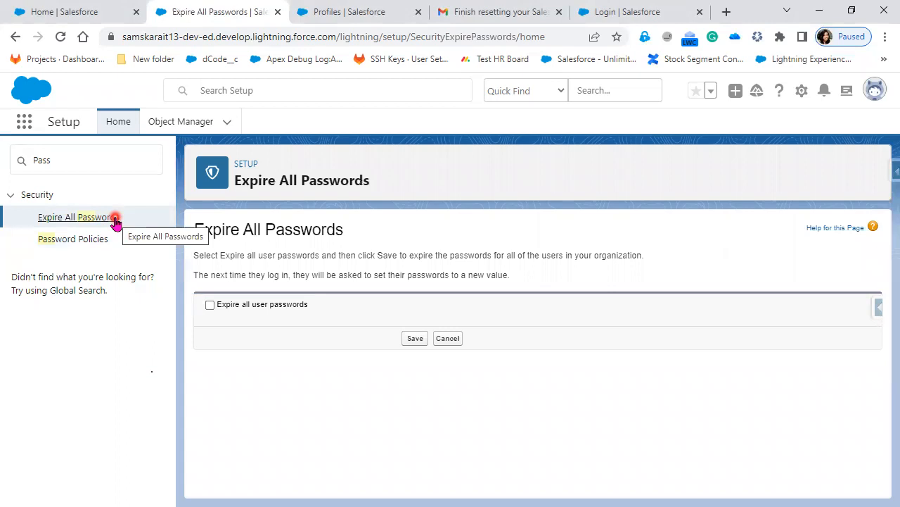
left_click(209, 305)
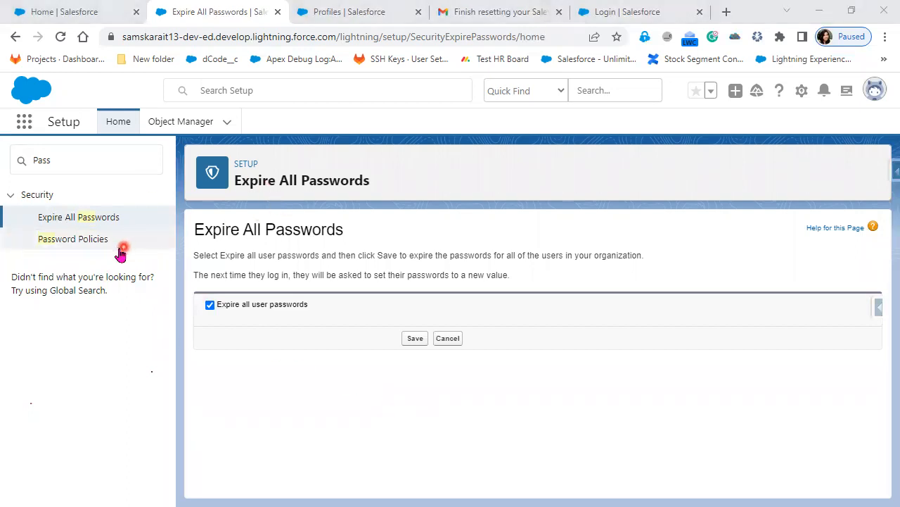
left_click(85, 246)
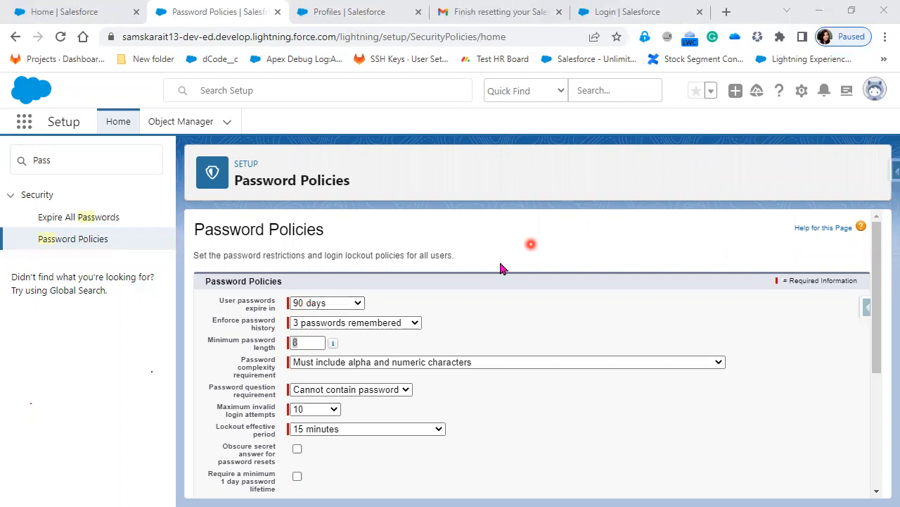
Filter Quick Find with 'log', open Login Access Policies, and highlight its heading
left_click(48, 158)
type("lo")
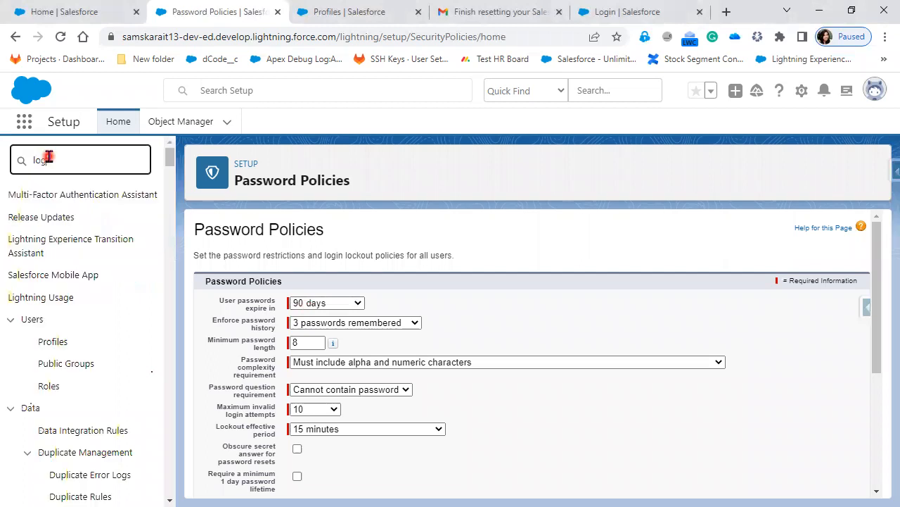
type("g")
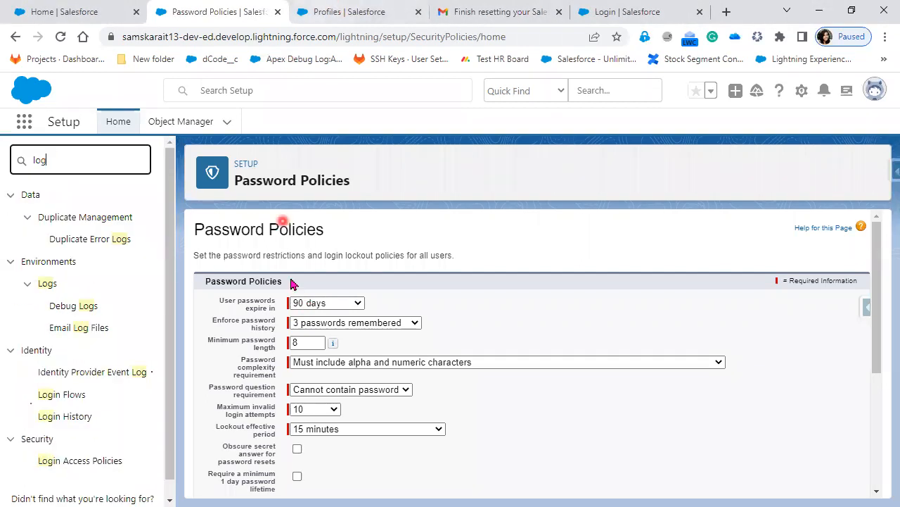
left_click(78, 472)
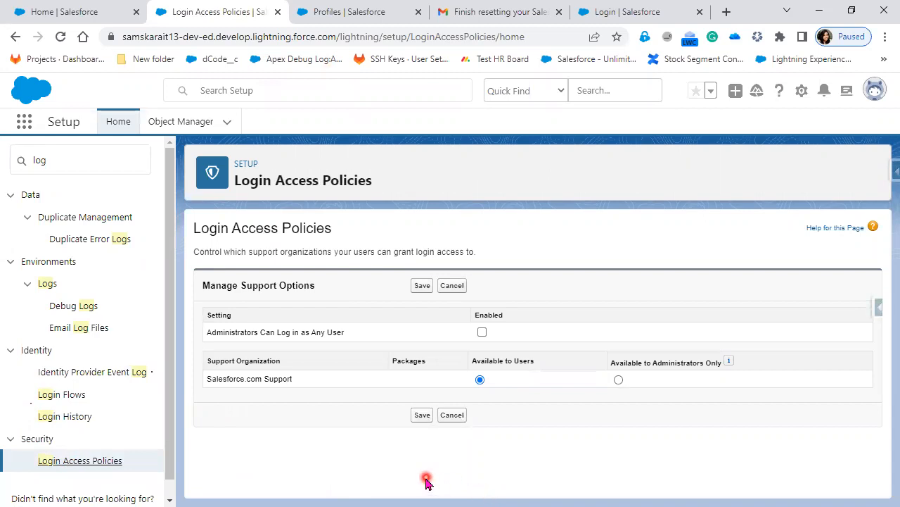
left_click_drag(334, 233, 192, 230)
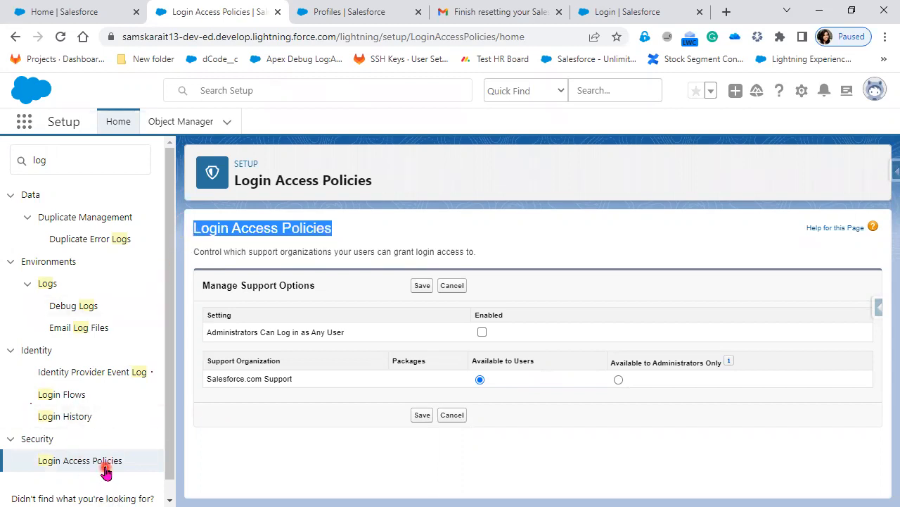
scroll(105, 473, "down", 1)
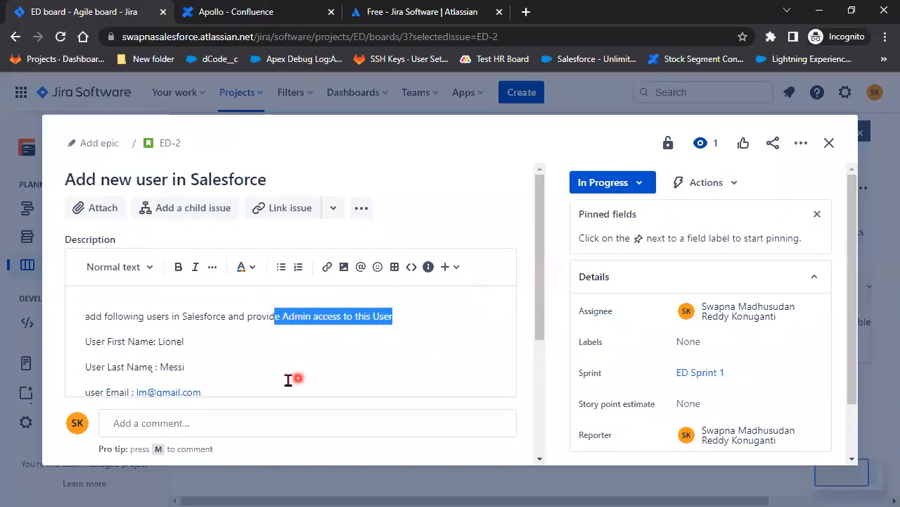
Select the new user's details in the ED-2 description, then enter and leave its edit mode
scroll(144, 344, "down", 2)
left_click_drag(141, 244, 185, 246)
left_click_drag(107, 270, 209, 364)
left_click(246, 372)
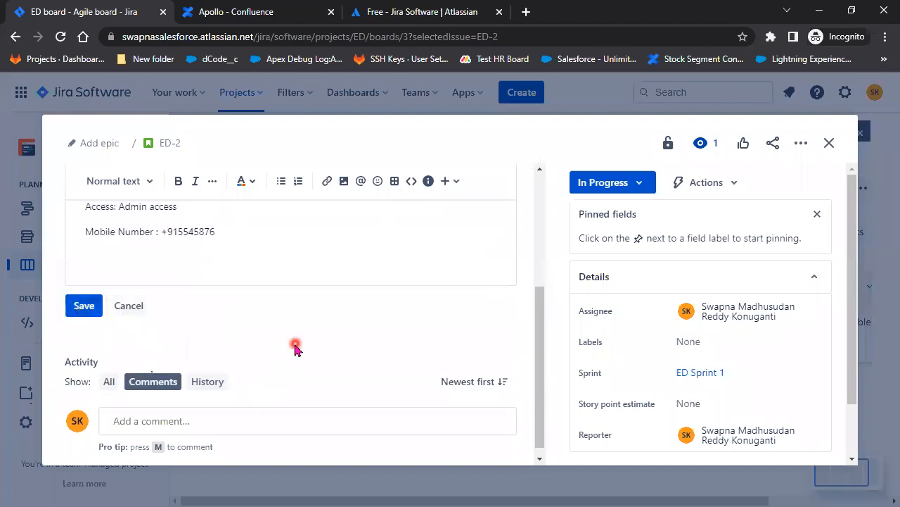
left_click(127, 304)
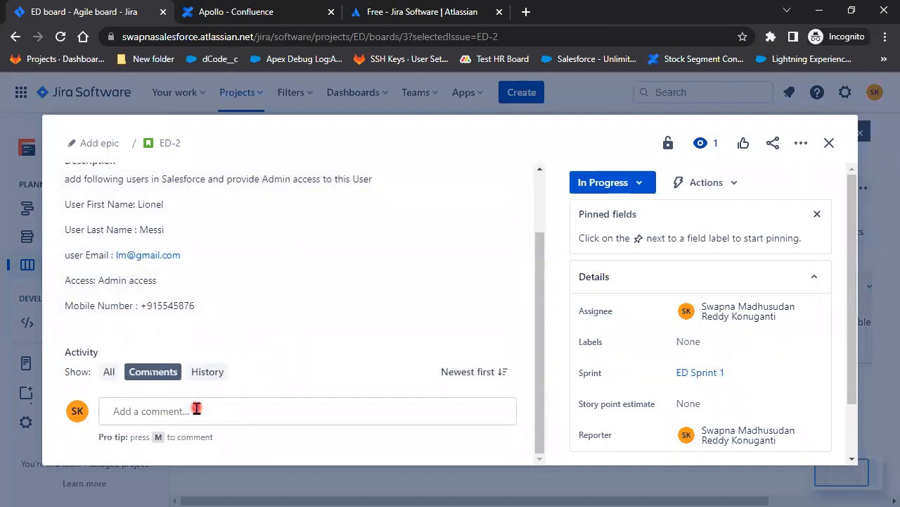
Post an ED-2 comment stating the user was created in Salesforce Org, cc-mentioning the assignee
left_click(195, 410)
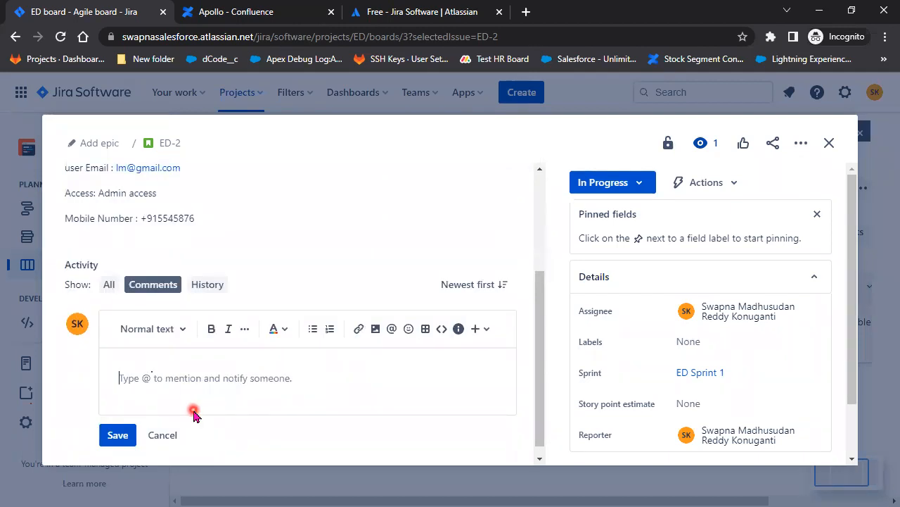
type("I")
key("BackSpace")
type("Created")
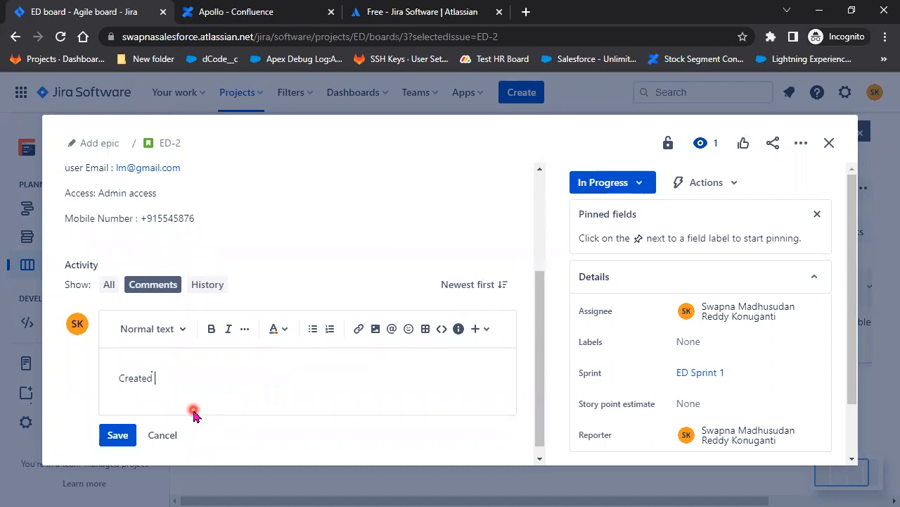
type(" User")
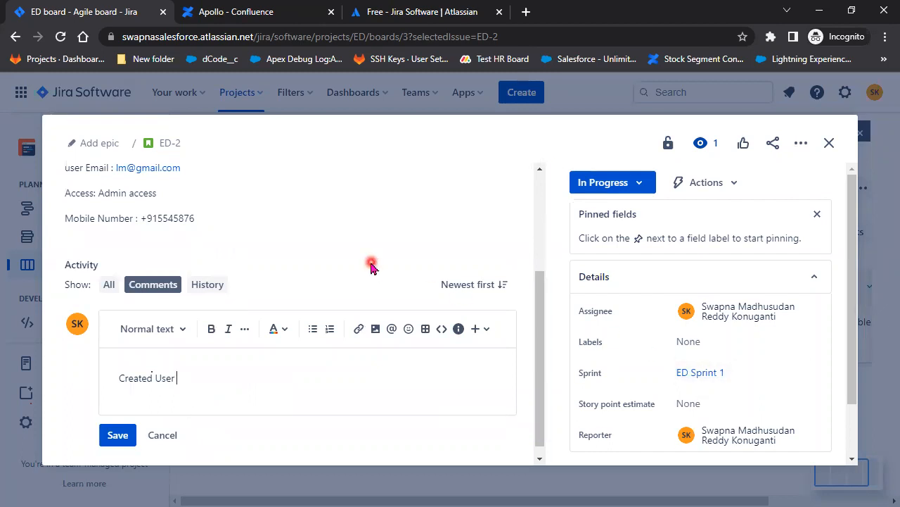
scroll(370, 264, "up", 1)
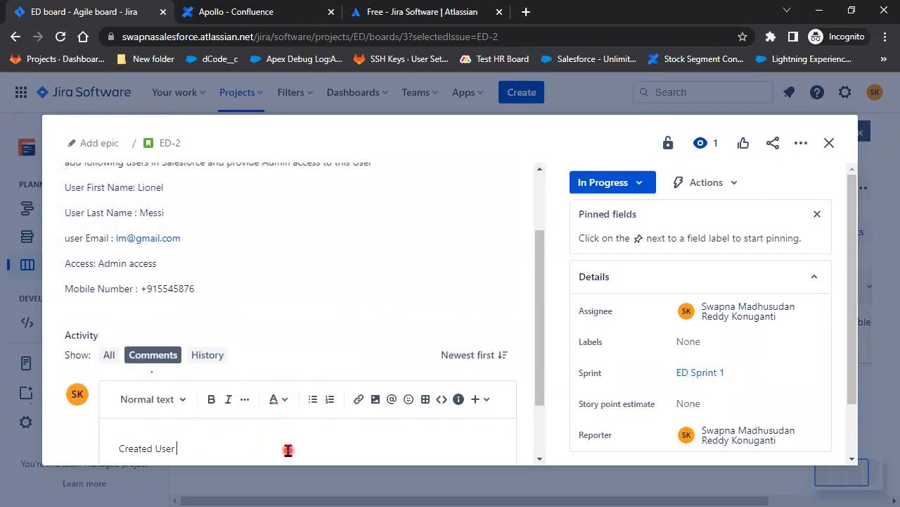
type("'Lionel Messi' in SalesforceOrg")
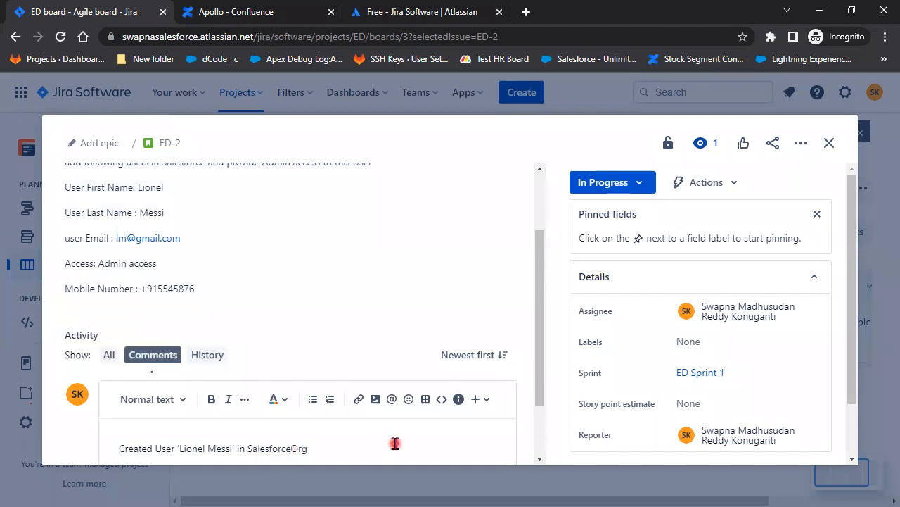
left_click(293, 448)
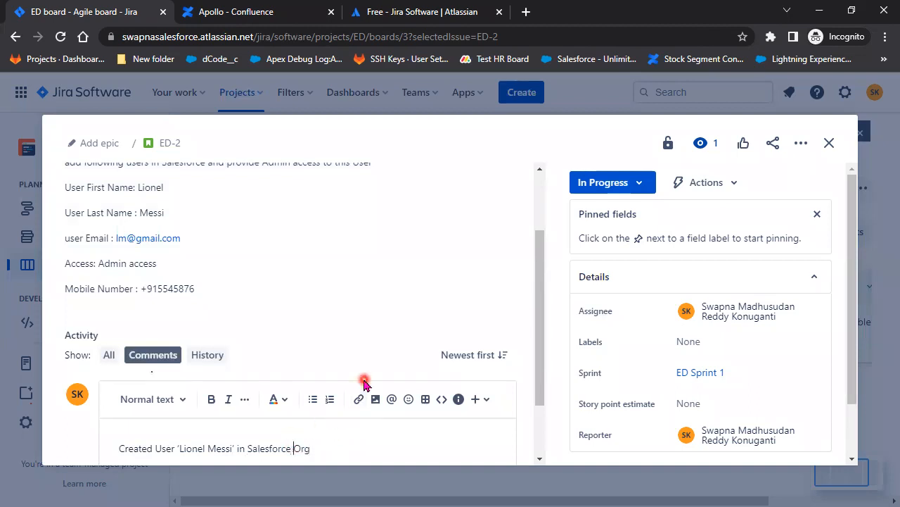
scroll(352, 380, "down", 2)
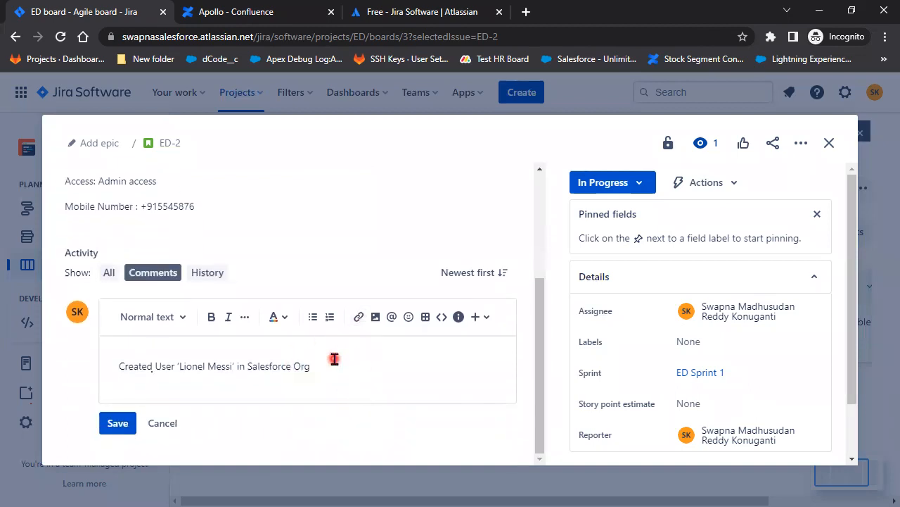
key("Return")
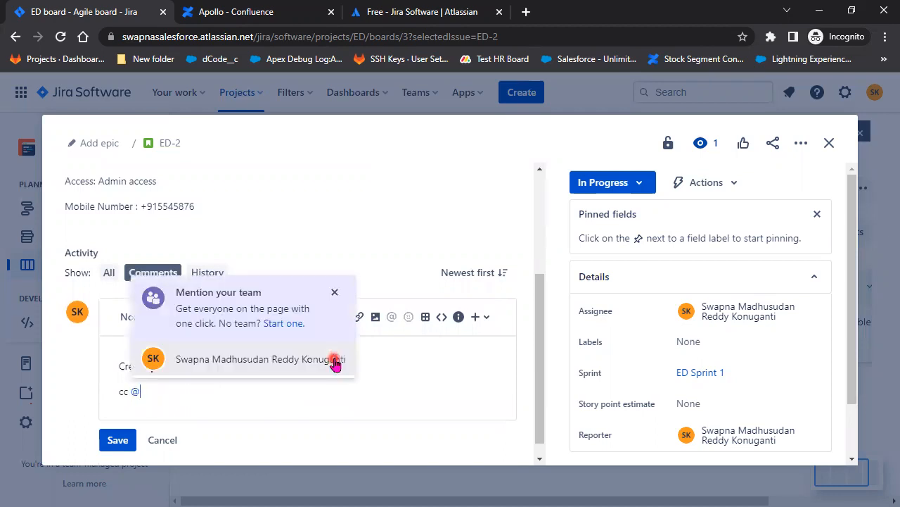
left_click(262, 362)
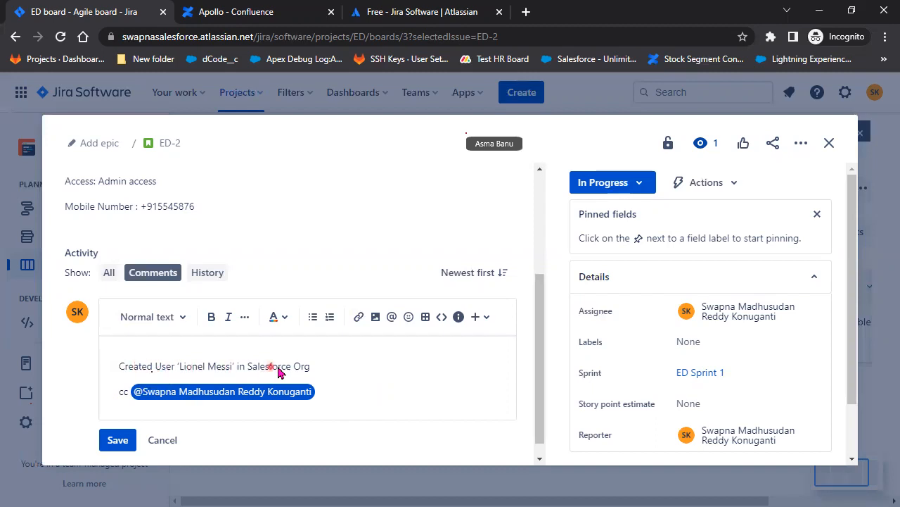
left_click_drag(316, 365, 128, 366)
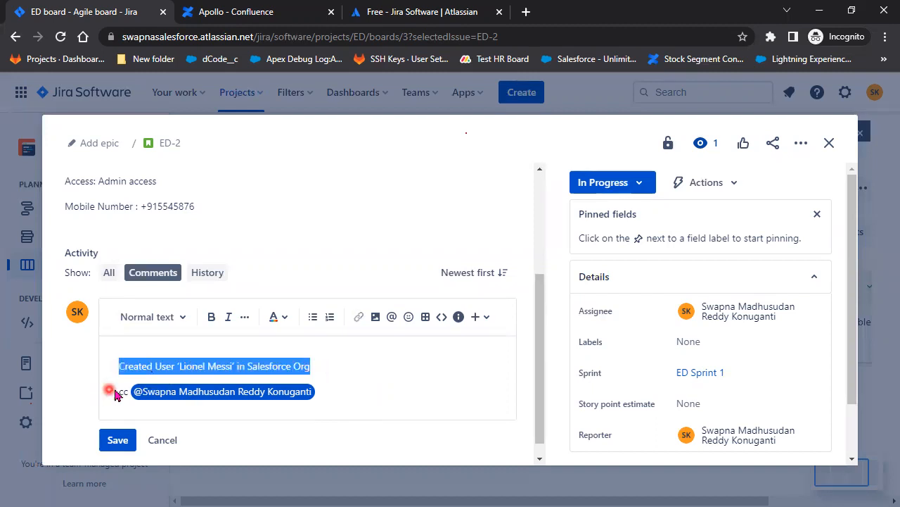
left_click(114, 440)
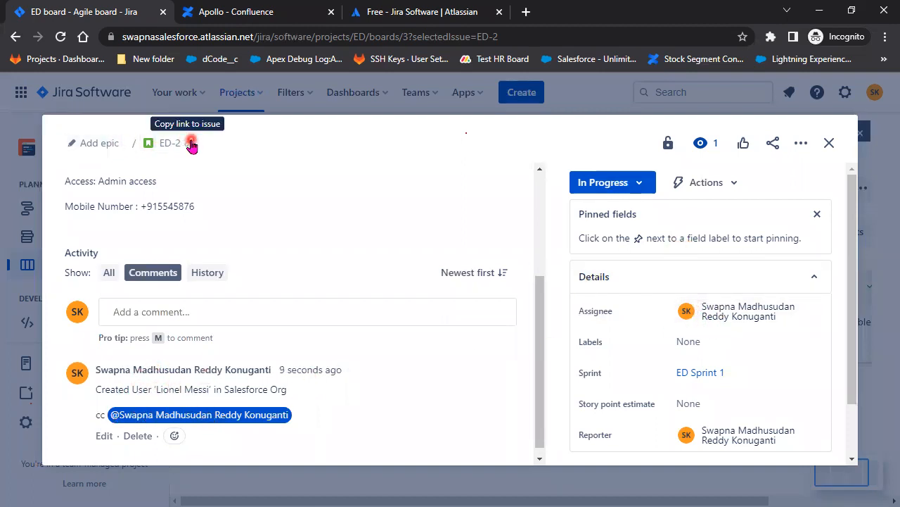
Move issue ED-2 to the QA status and return to the board
left_click(617, 187)
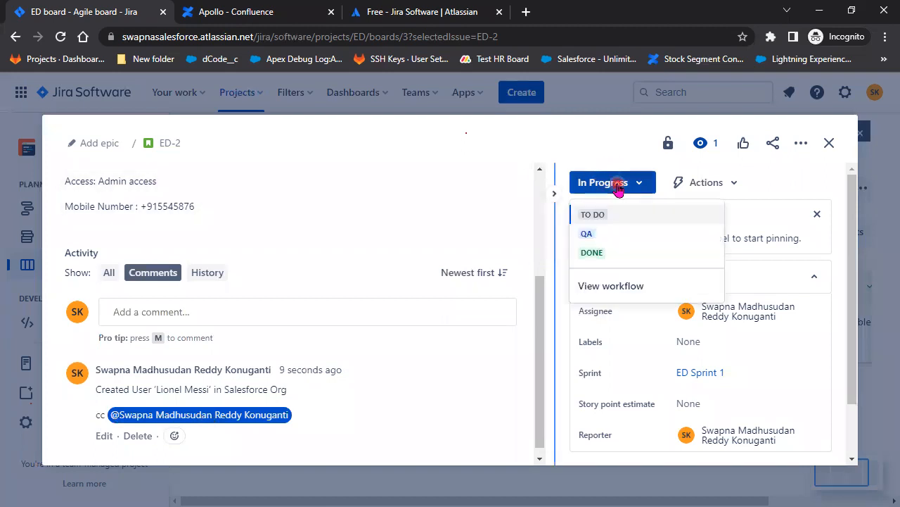
left_click(612, 235)
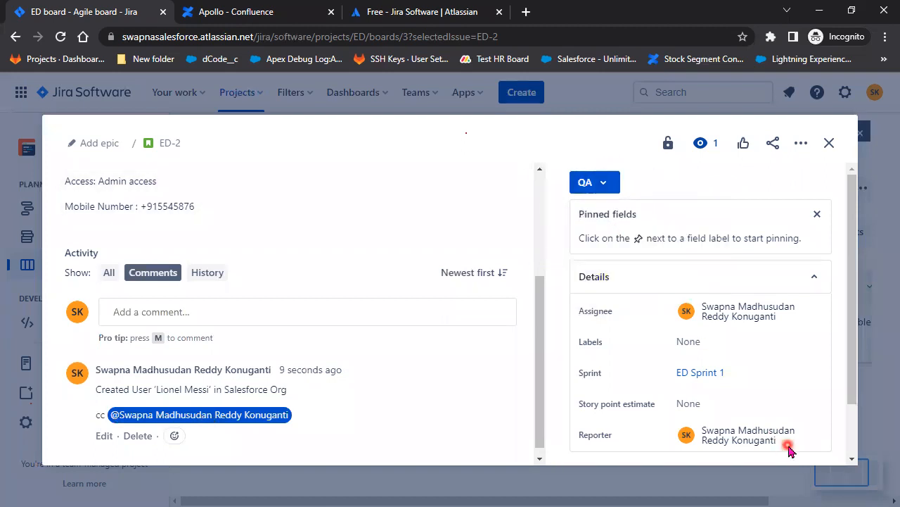
left_click(826, 146)
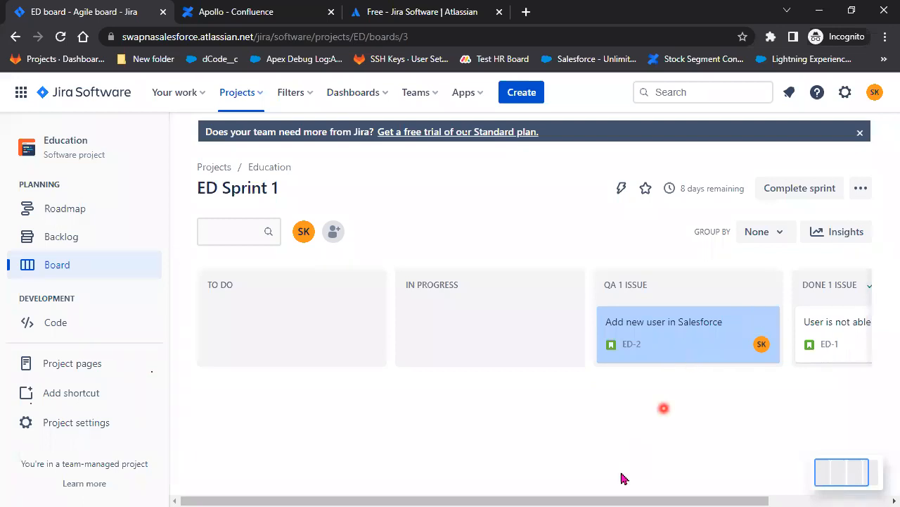
Drag the ED-2 card into the Done column, then switch to the Apollo Confluence space
left_click_drag(626, 500, 788, 500)
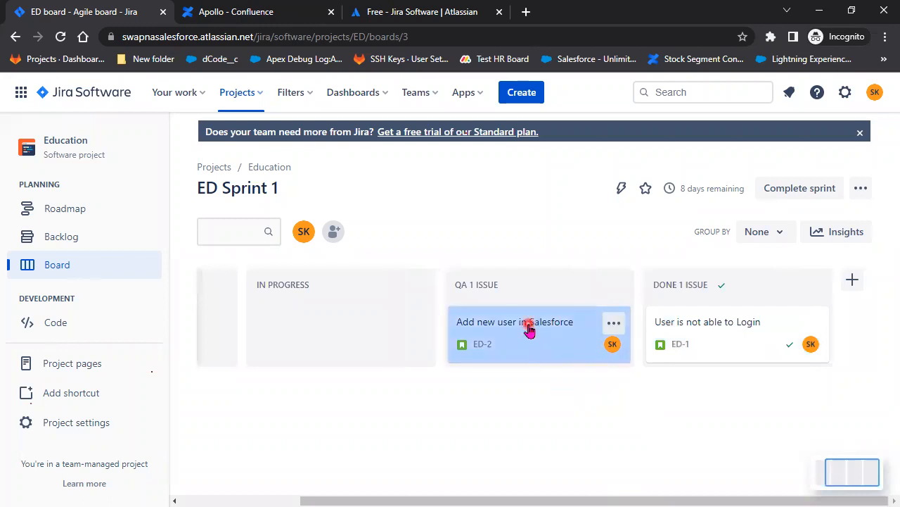
left_click_drag(529, 331, 713, 354)
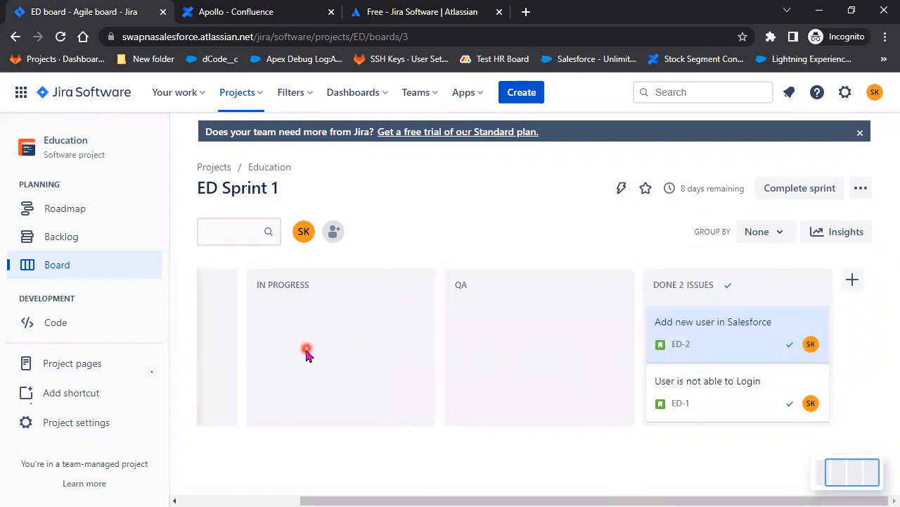
left_click_drag(659, 499, 344, 468)
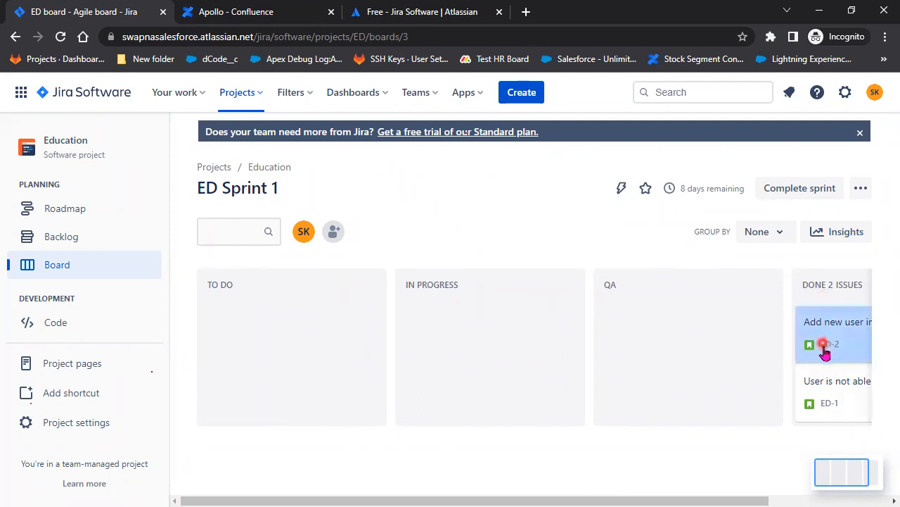
left_click(262, 12)
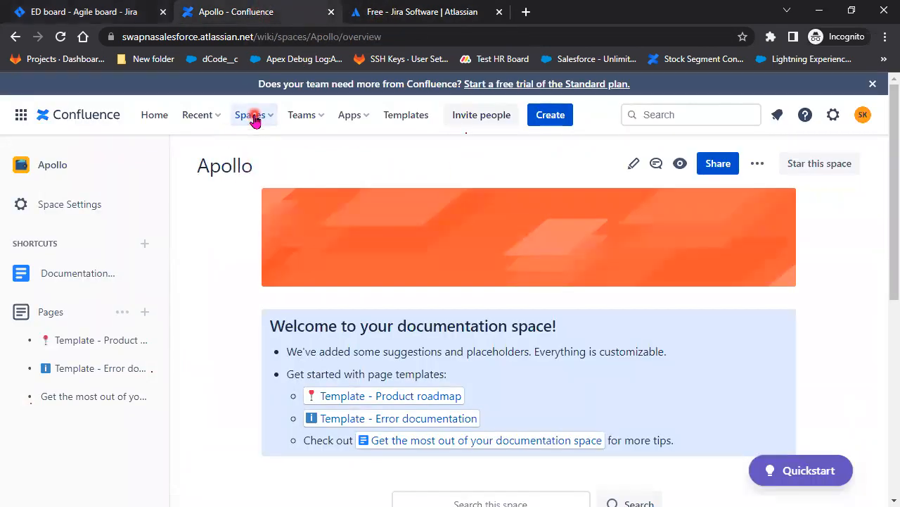
Browse the Confluence spaces list and recent Jira projects, then return to Confluence
left_click(255, 118)
left_click(71, 12)
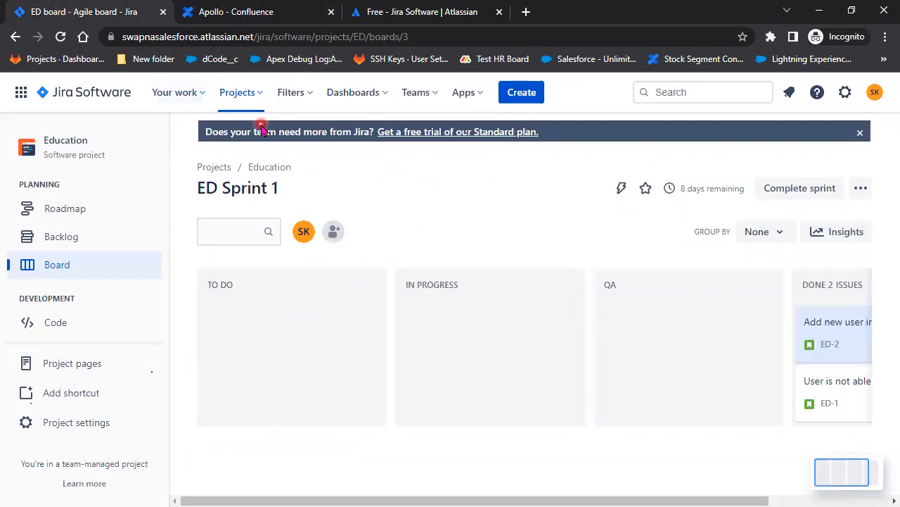
left_click(259, 95)
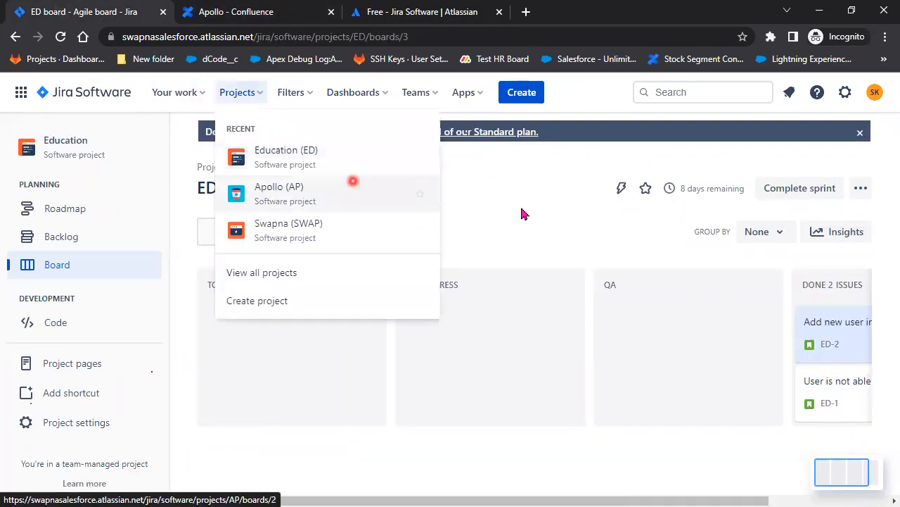
left_click(577, 225)
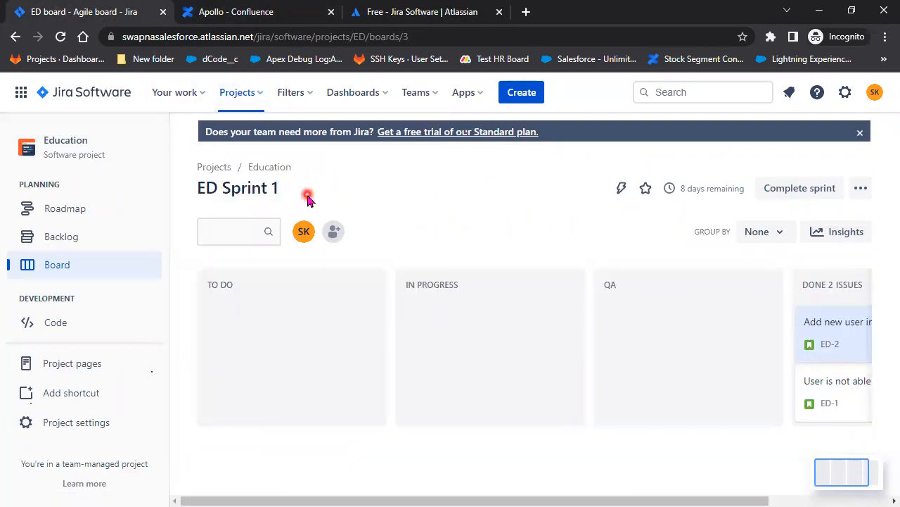
left_click(300, 12)
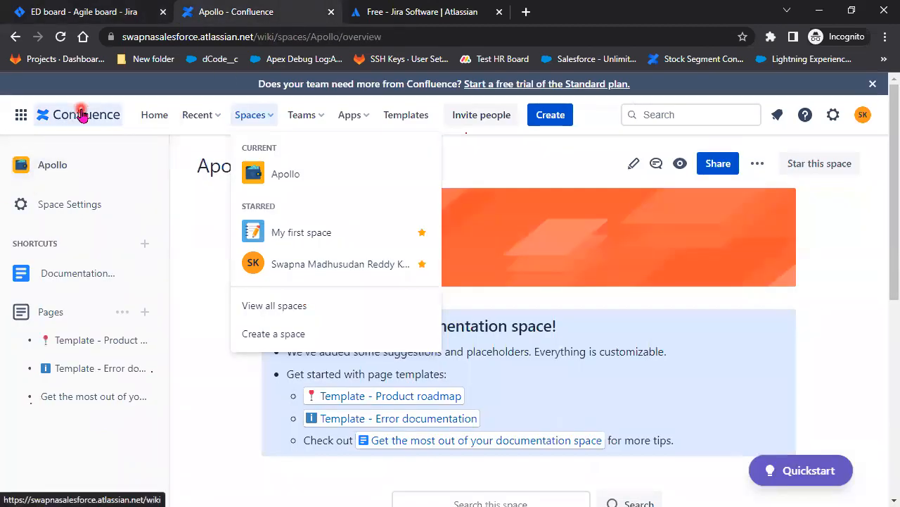
Create a new blank space named Education
left_click(286, 335)
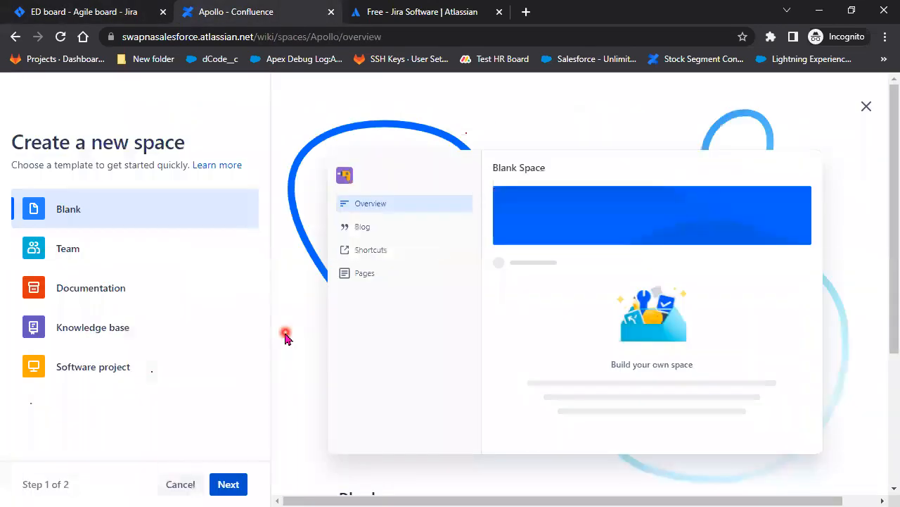
left_click(227, 484)
left_click(112, 321)
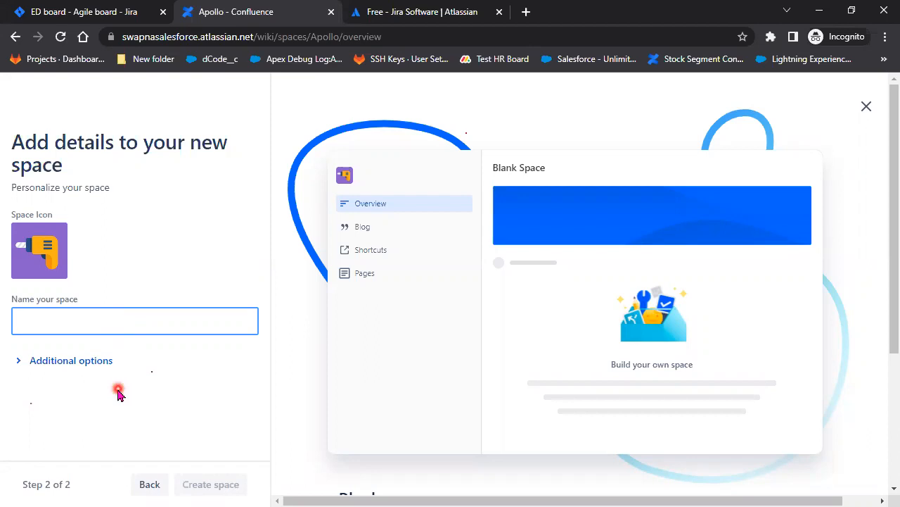
type("ucation")
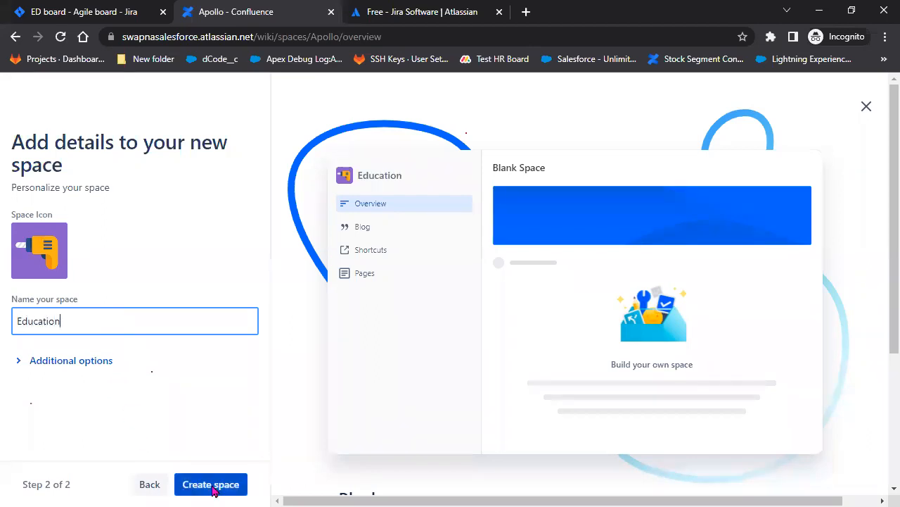
left_click(227, 484)
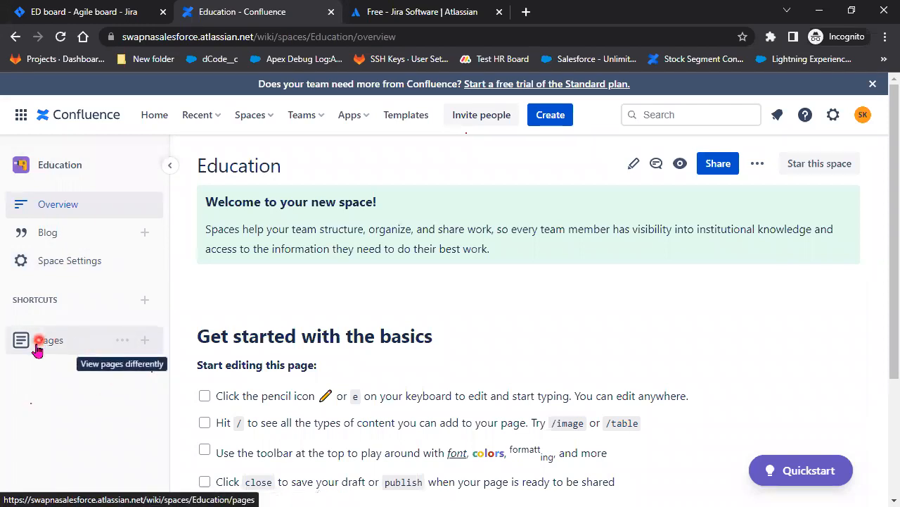
Start a new page in the Education space titled 'User Creation'
left_click(145, 341)
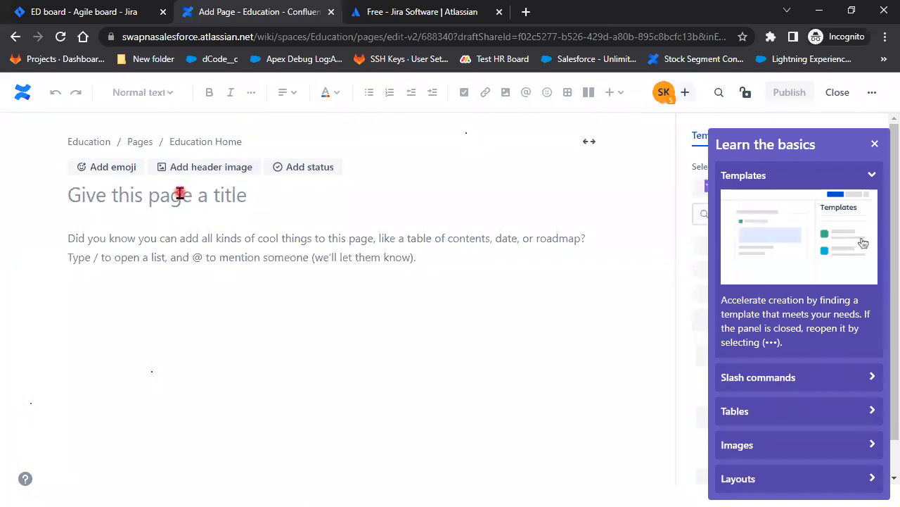
type("User ")
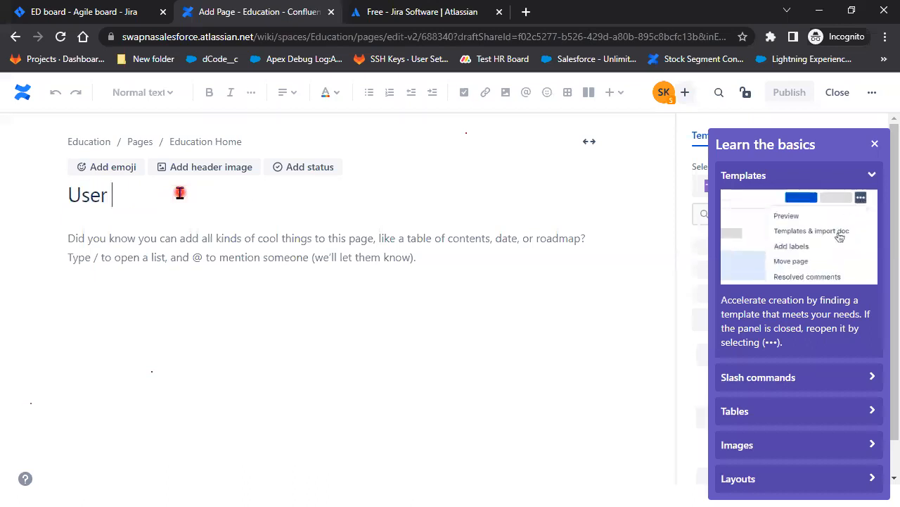
type("Creation")
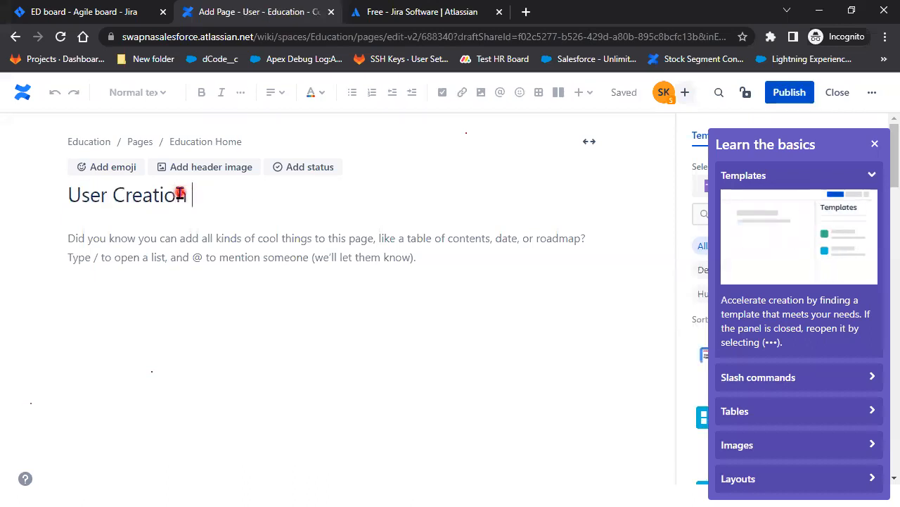
left_click(88, 246)
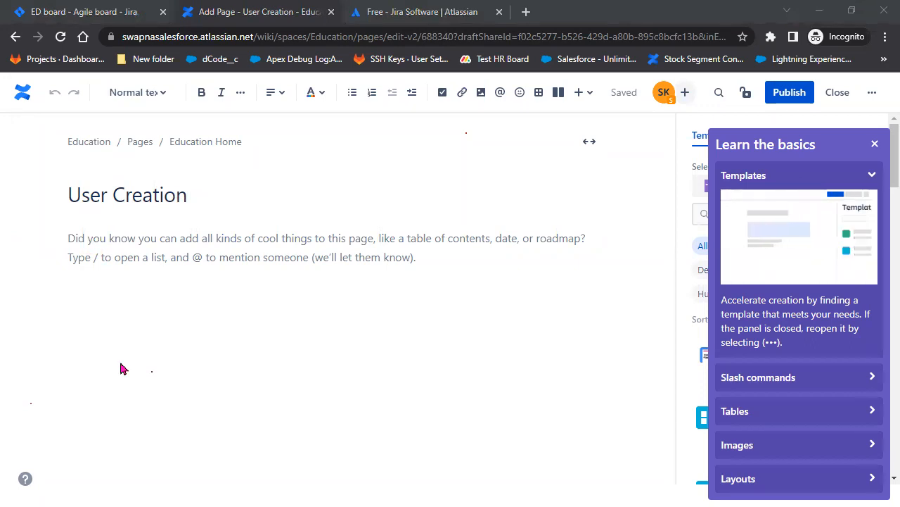
left_click(127, 238)
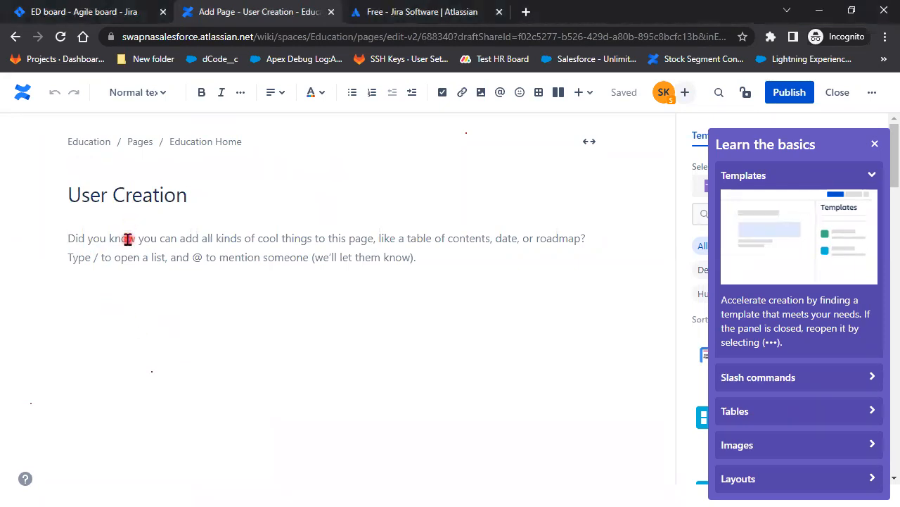
Write the intro 'In order to create a User follow the below steps Setup--> Search for User Click on Users'
type("In")
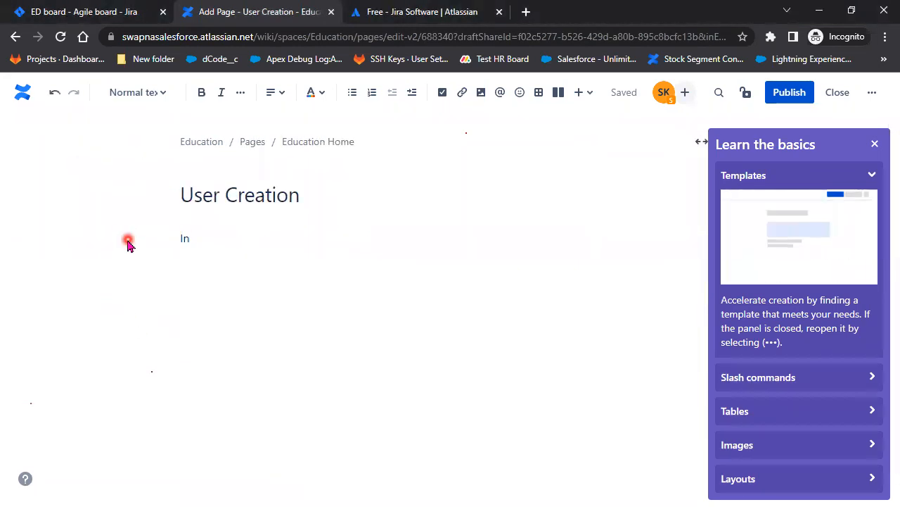
type("order")
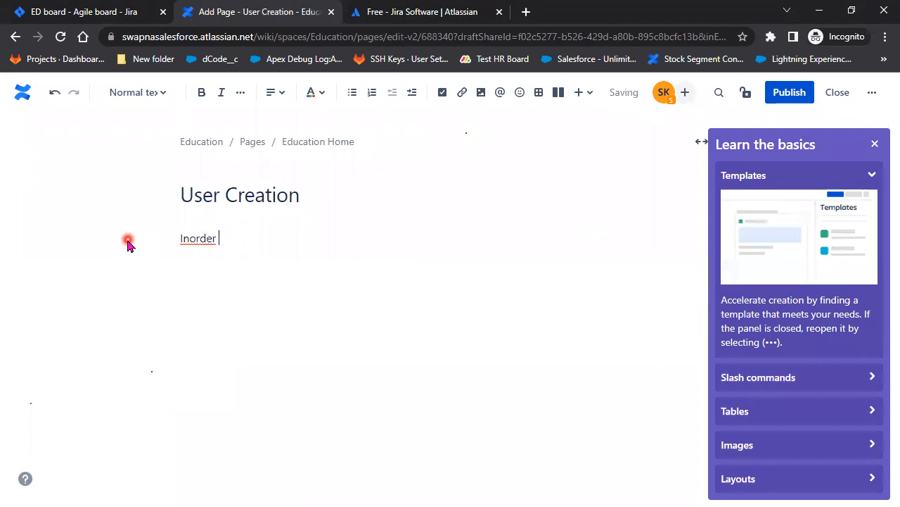
type(" tocreate")
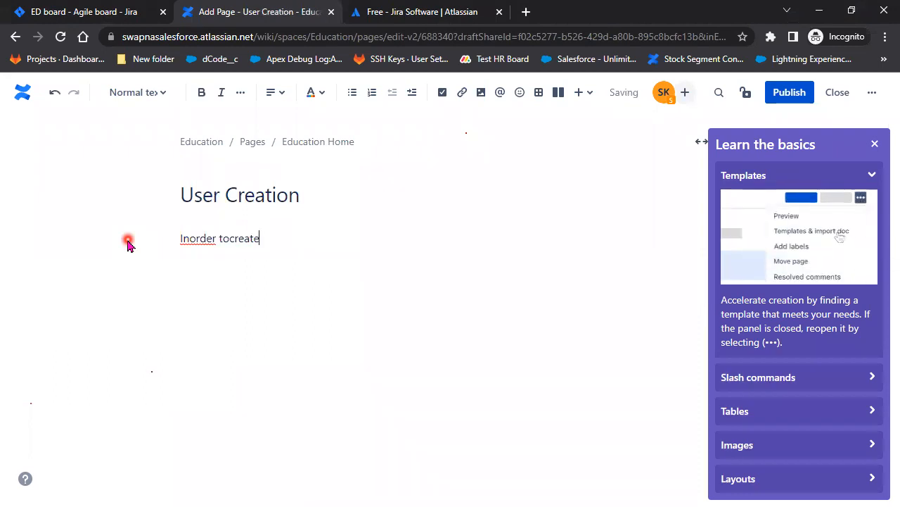
left_click(230, 238)
left_click(190, 237)
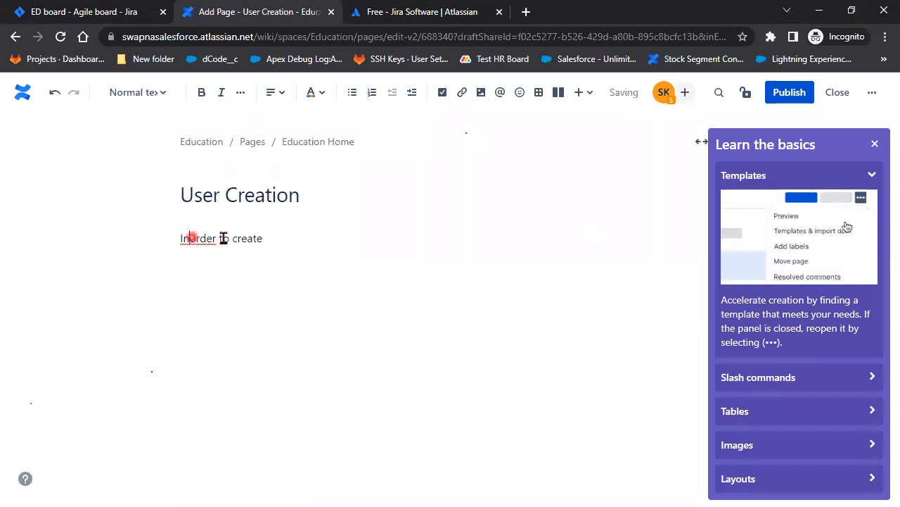
left_click(289, 240)
type("a User follow the below steps")
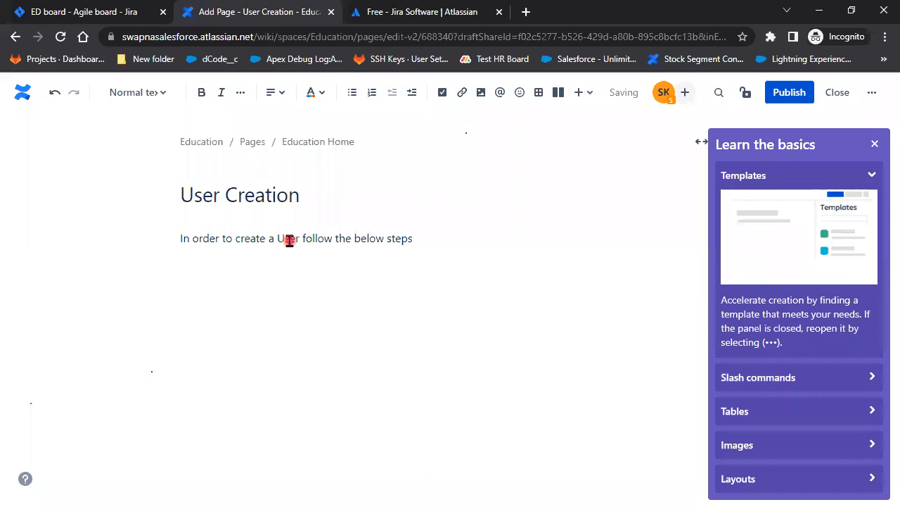
type(" Setup")
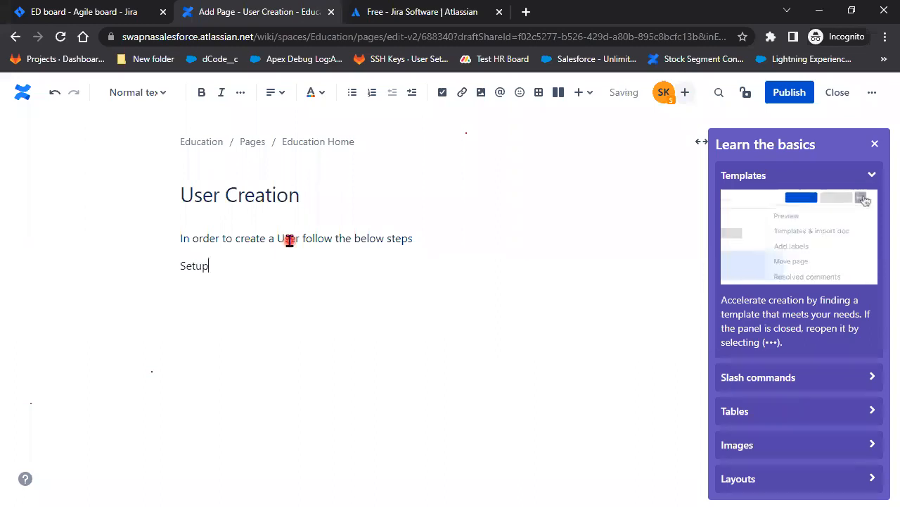
type("-->")
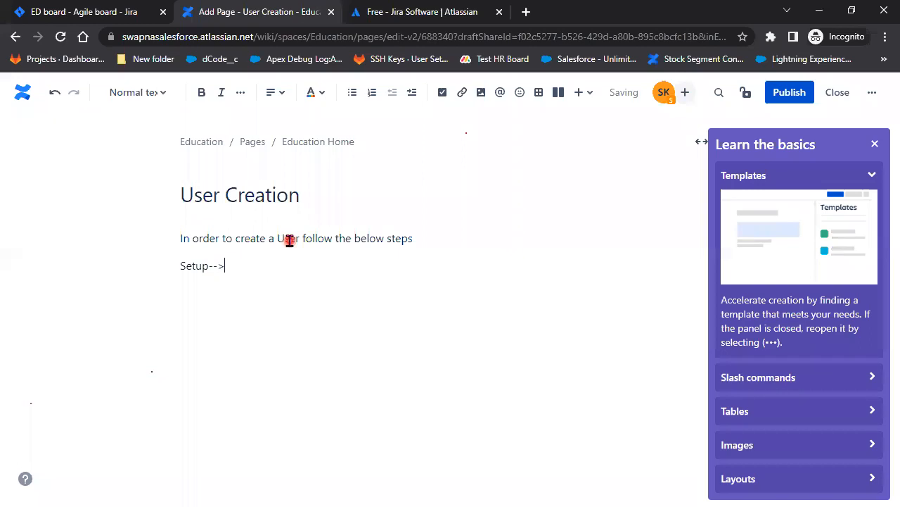
type(" Searchf")
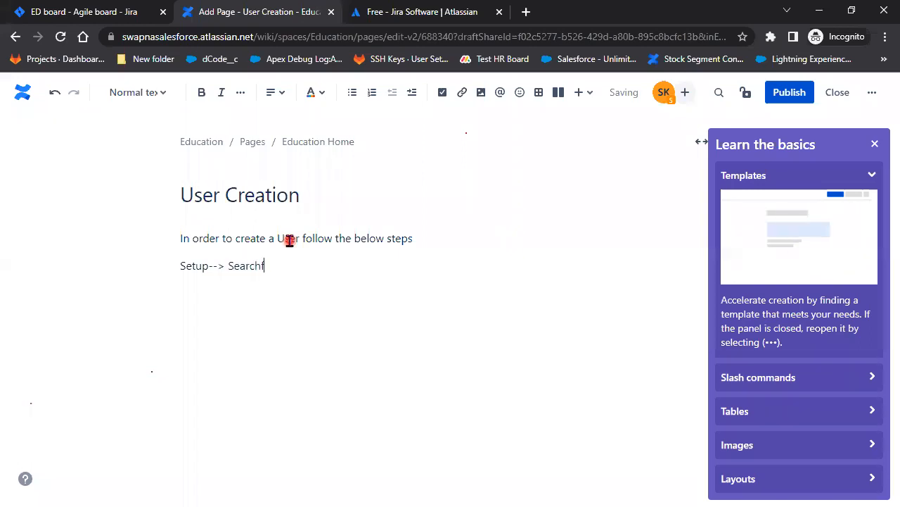
type("or")
key("Left")
key("Left")
key("Left")
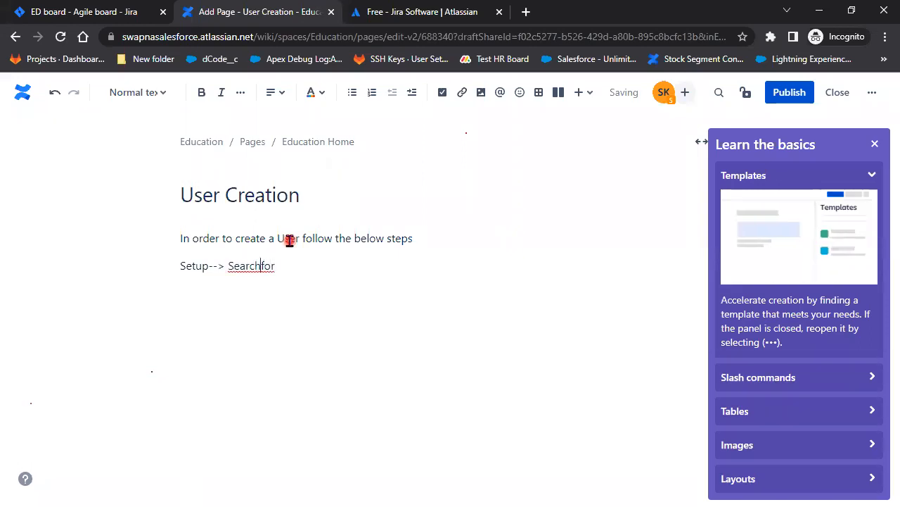
key("Right")
key("Right")
key("Right")
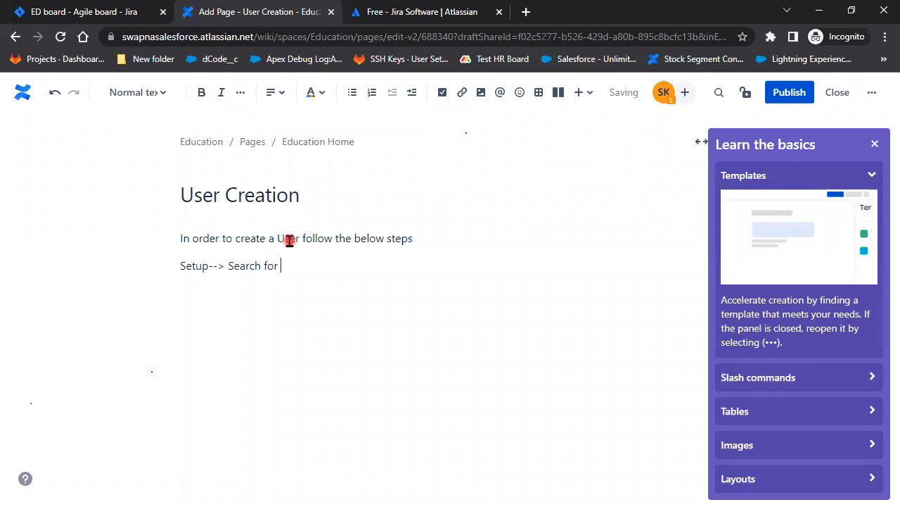
type("Users")
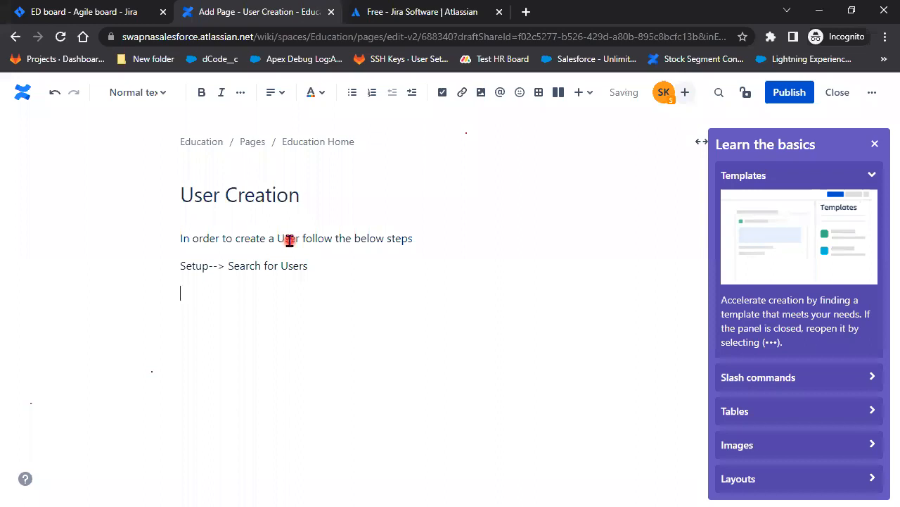
type("Click ")
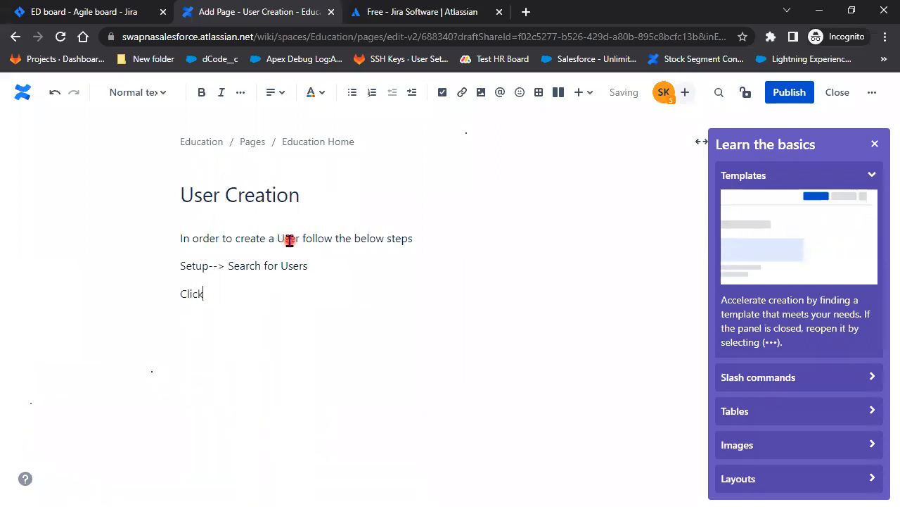
type("on Us")
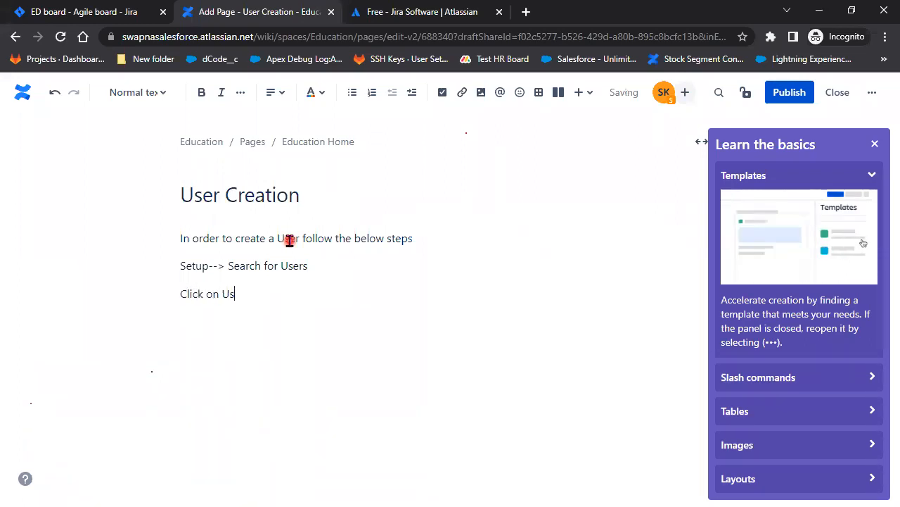
type("ers")
Add lines '--> it will take to users page', 'Click on New User' and 'Add Mandatory Fields'
key("Return")
type("-->")
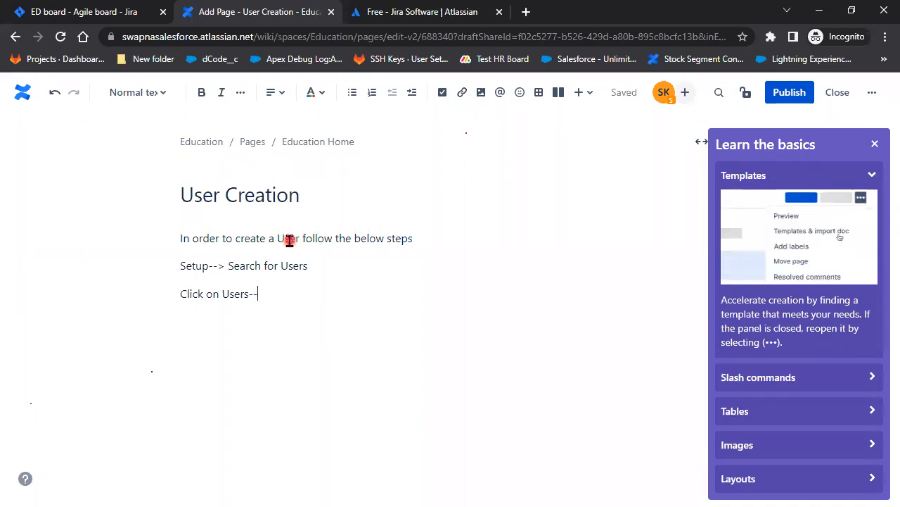
type("it will take to users ")
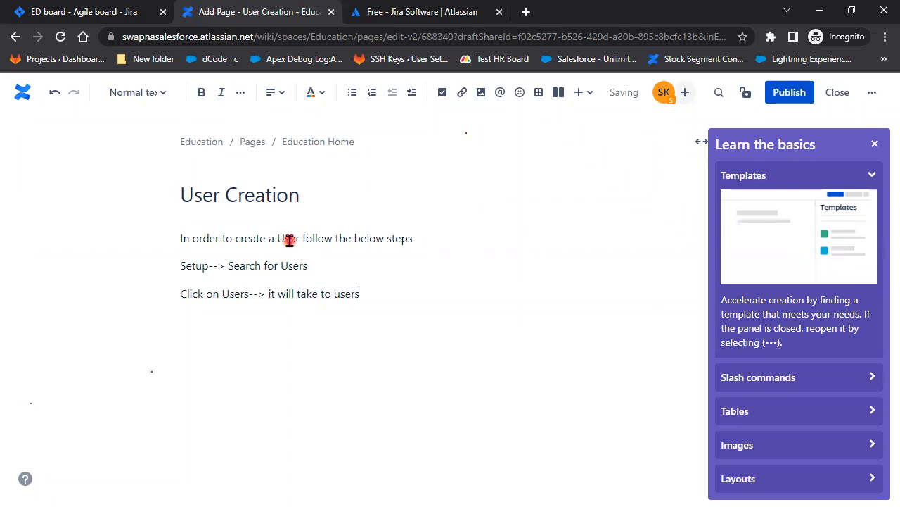
type("page")
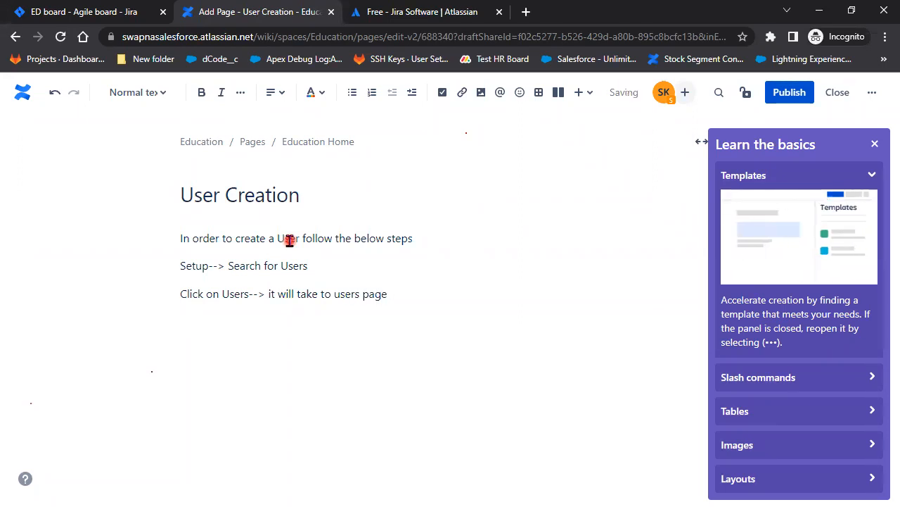
key("Return")
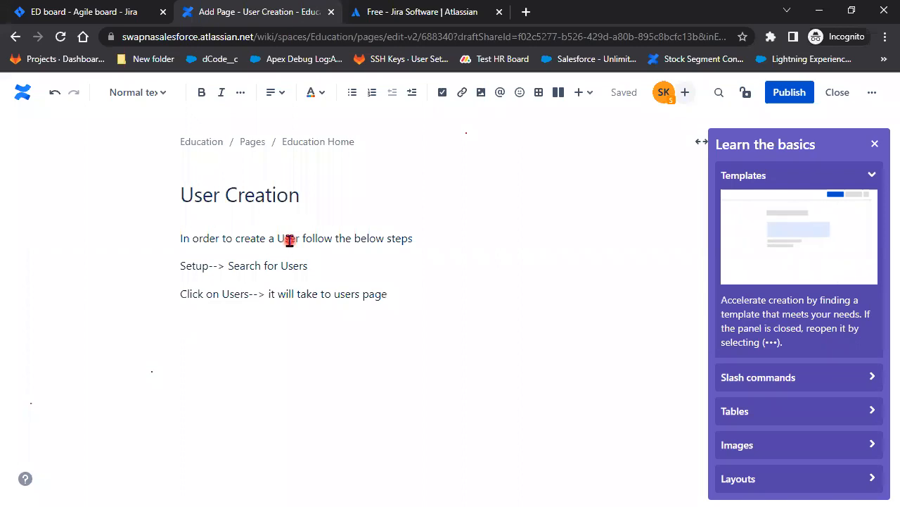
type("Click")
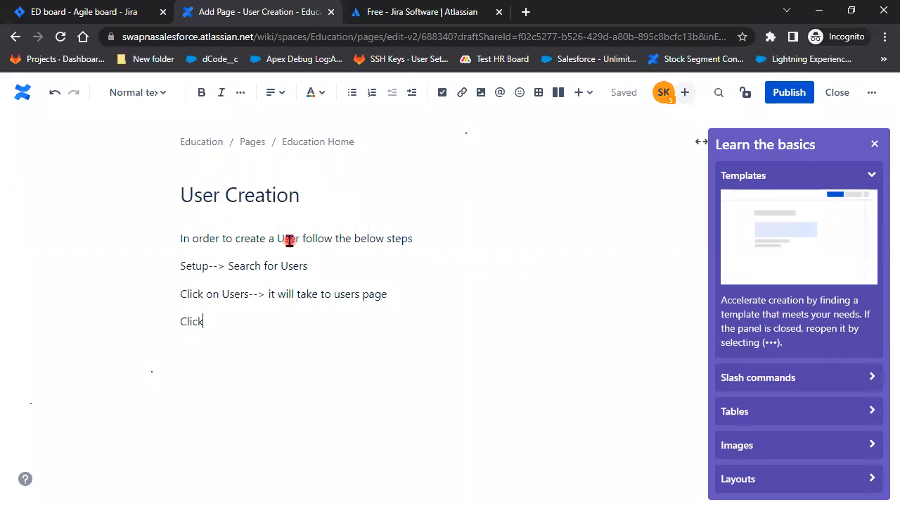
type(" on")
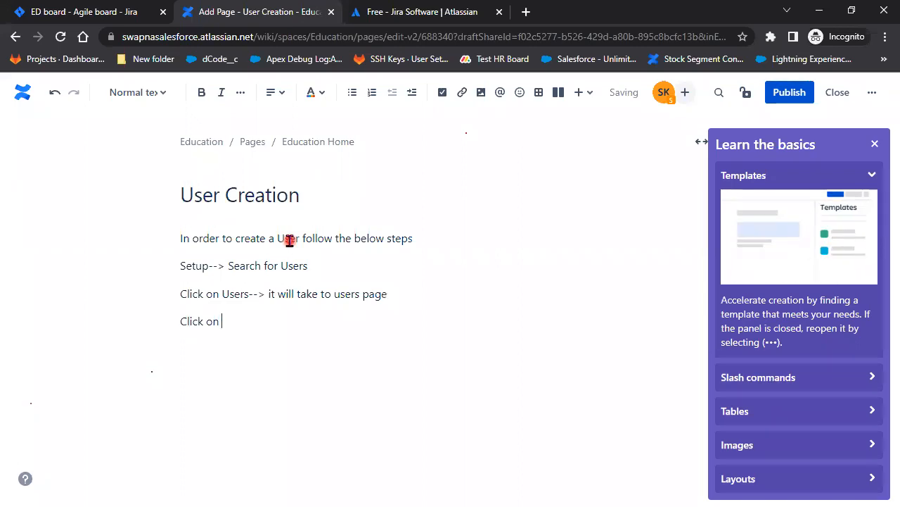
type(" New User")
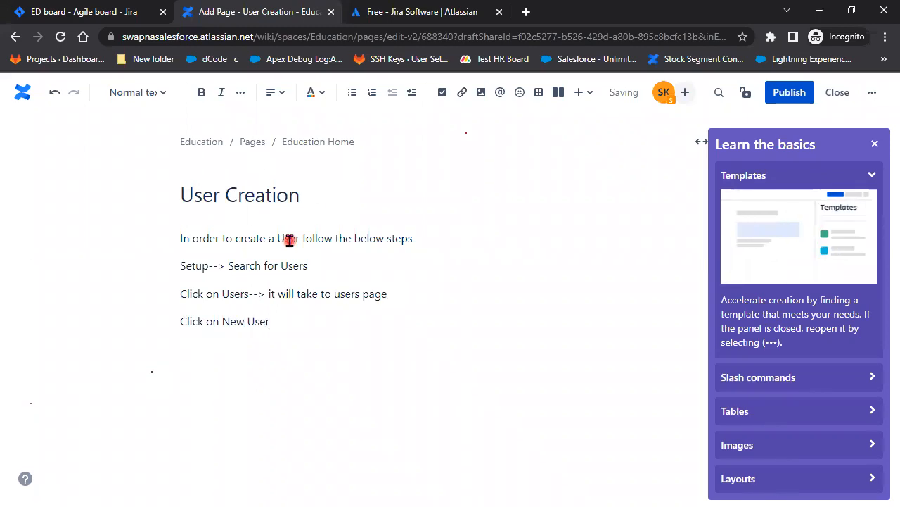
key("Return")
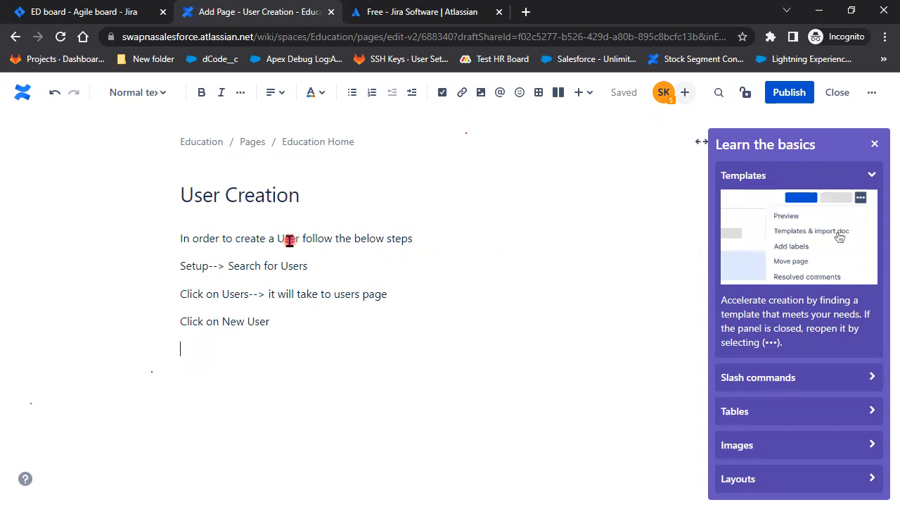
type("Add L")
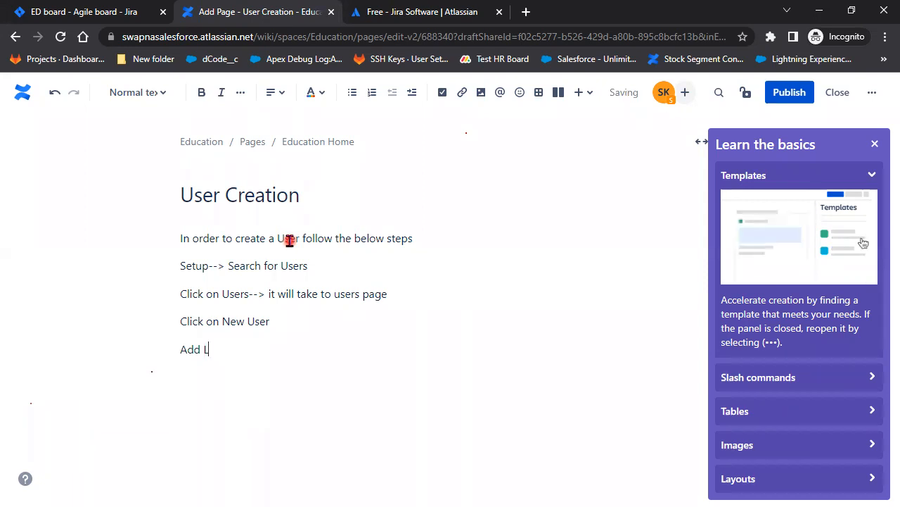
key("BackSpace")
type("Mana")
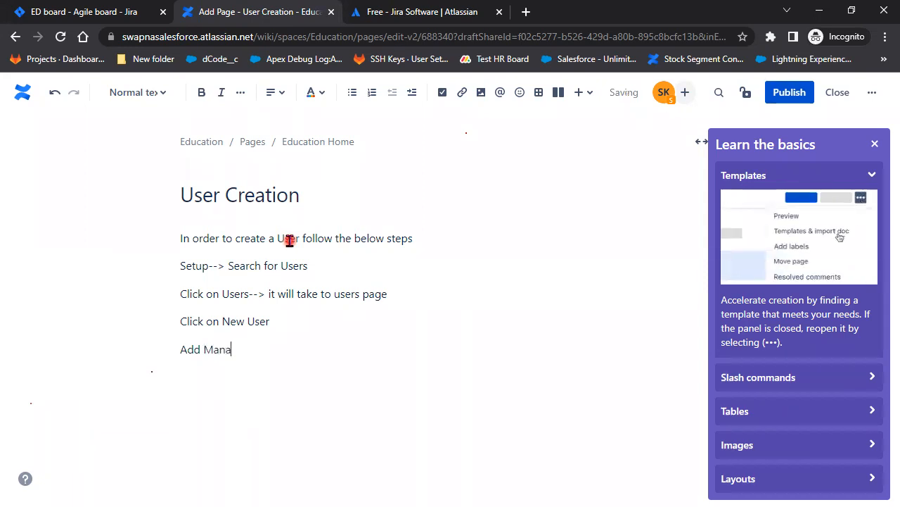
type("datroy")
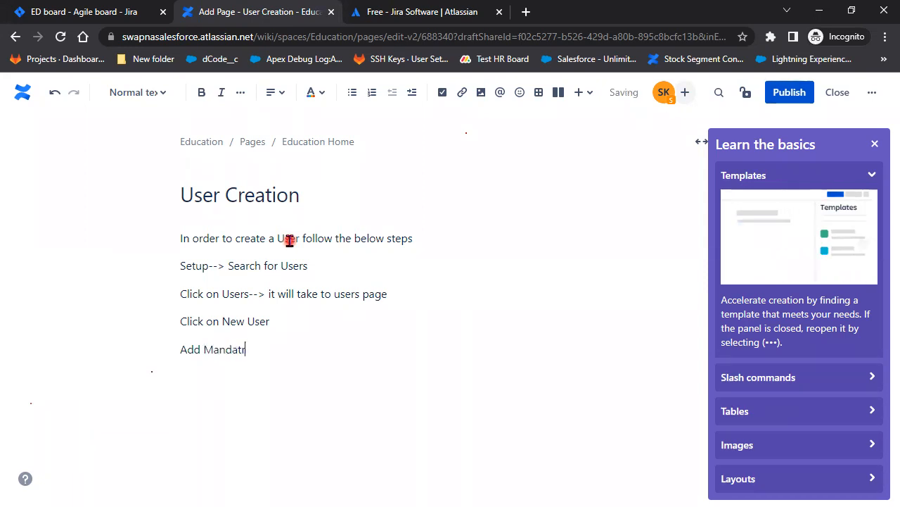
key("BackSpace")
key("BackSpace")
key("BackSpace")
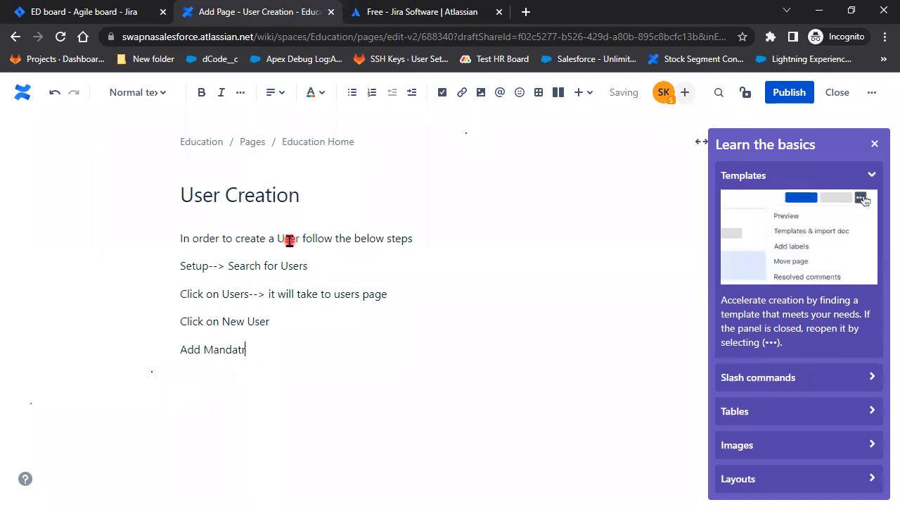
type("tory")
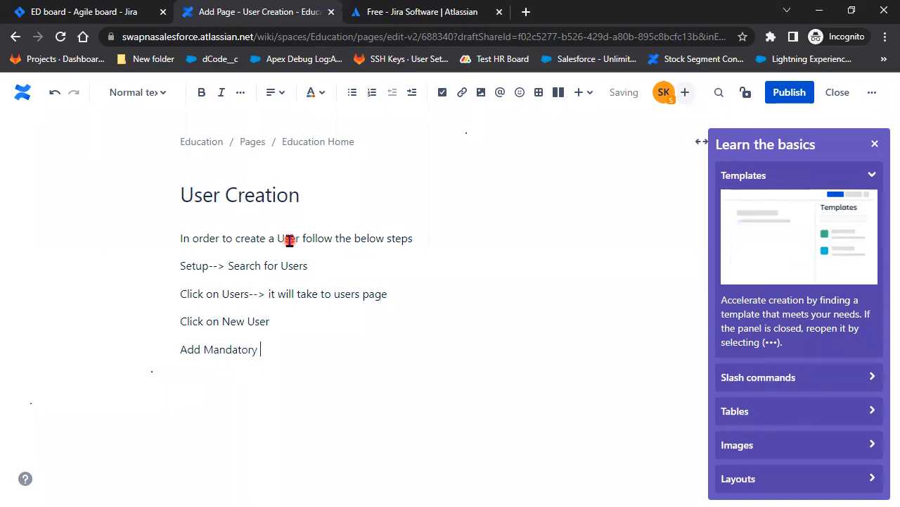
type(" Fields")
List the fields LastName, Email and UserName on separate lines
key("Return")
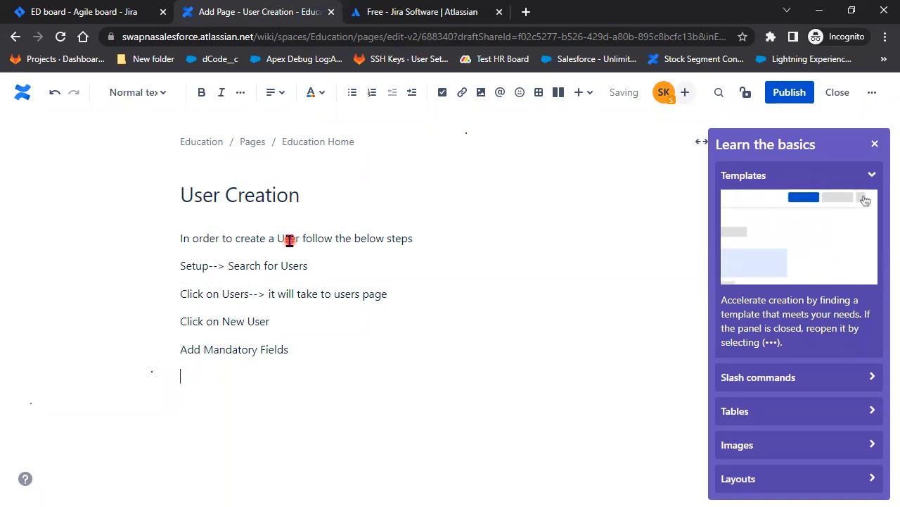
type("Las")
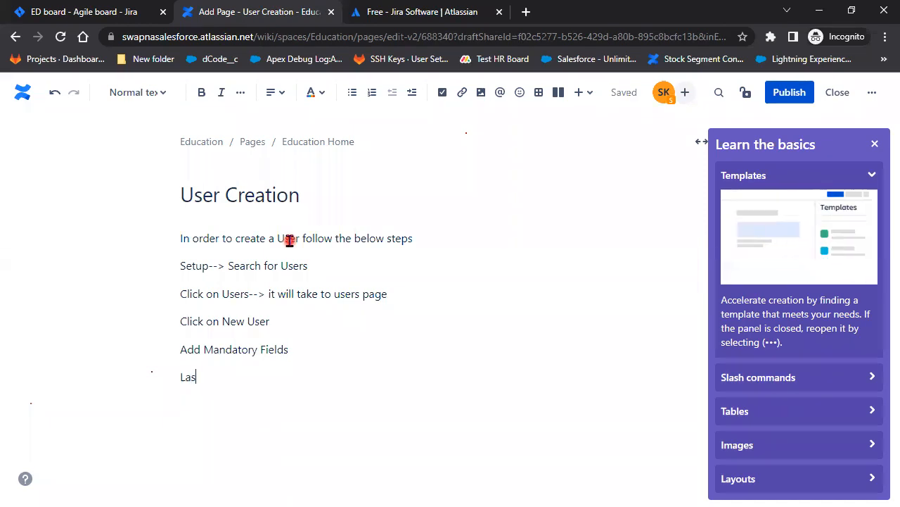
type("tNam")
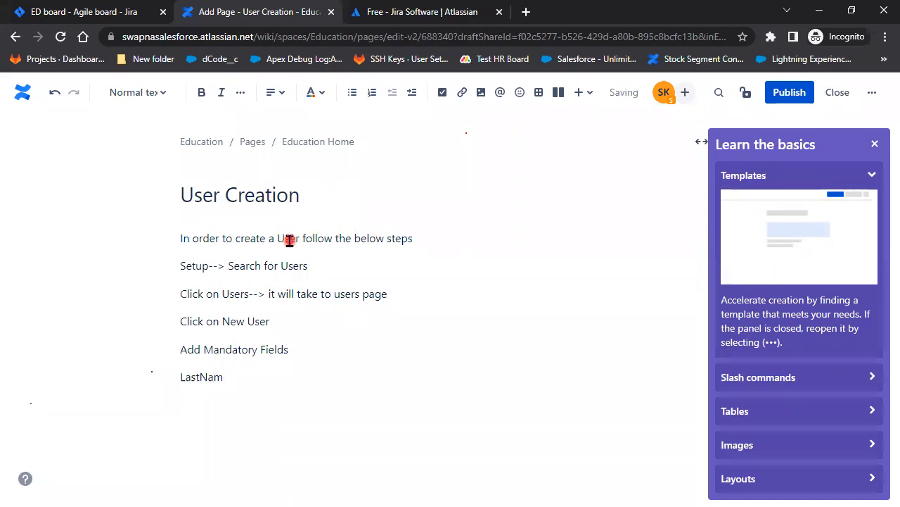
type("e")
key("Return")
type("Email")
key("Return")
type("User")
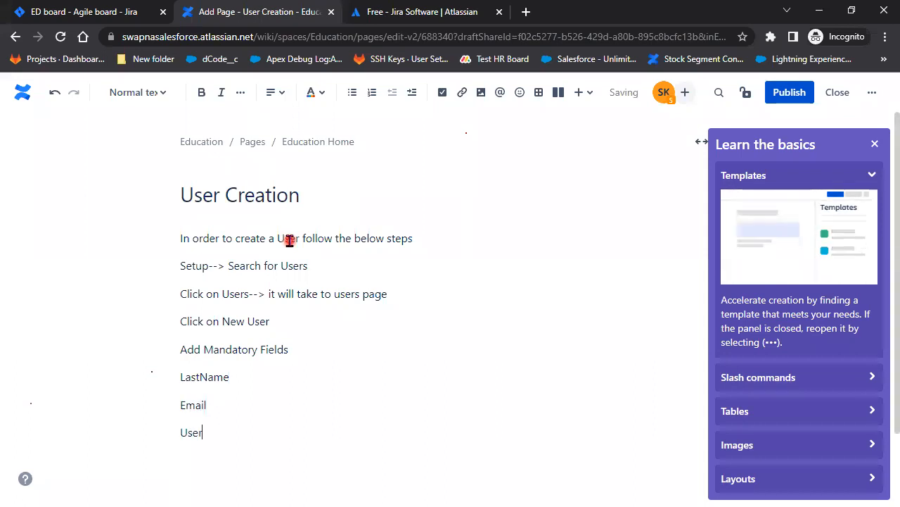
type("Name")
key("Return")
scroll(289, 240, "down", 1)
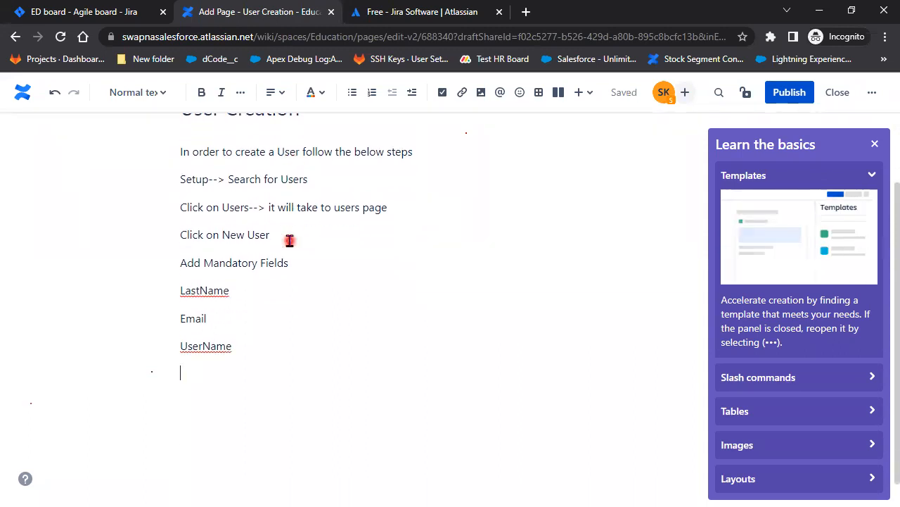
Space out 'Last Name' and 'User Name' and add 'User License' and 'Profile' lines
left_click(202, 290)
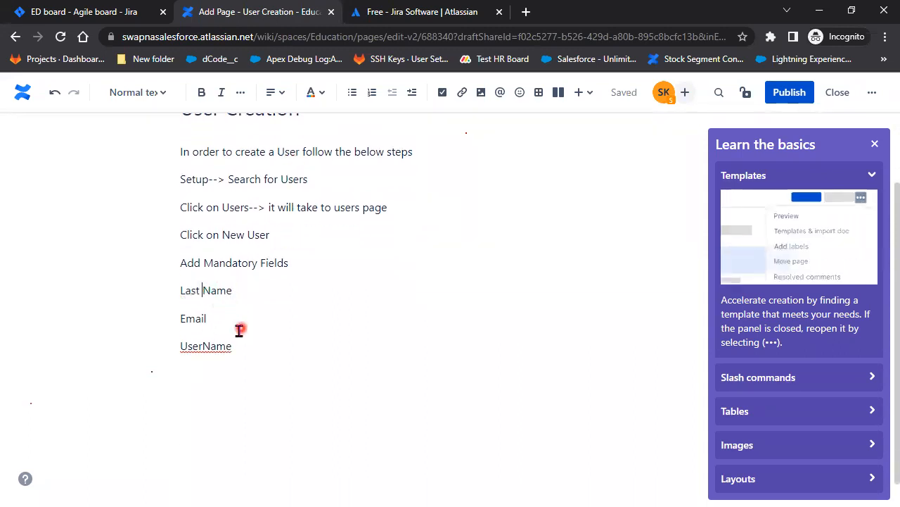
left_click(204, 346)
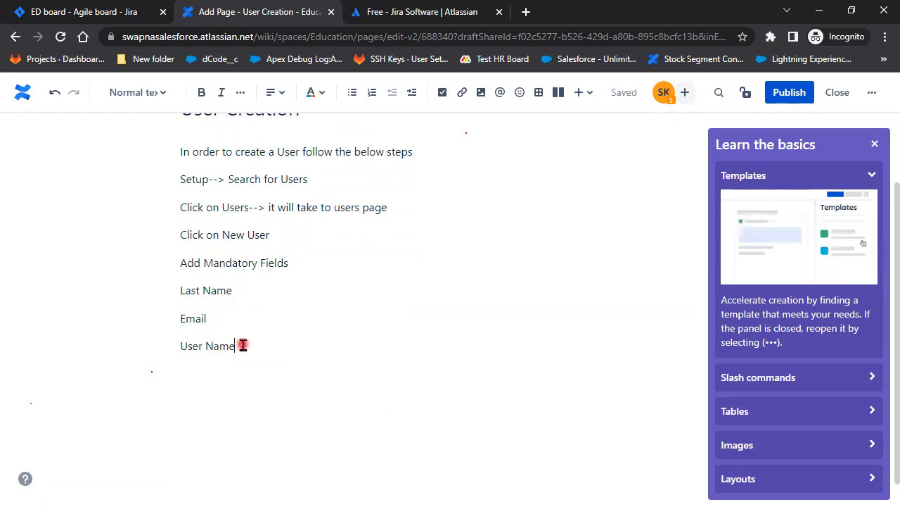
left_click(243, 344)
key("Return")
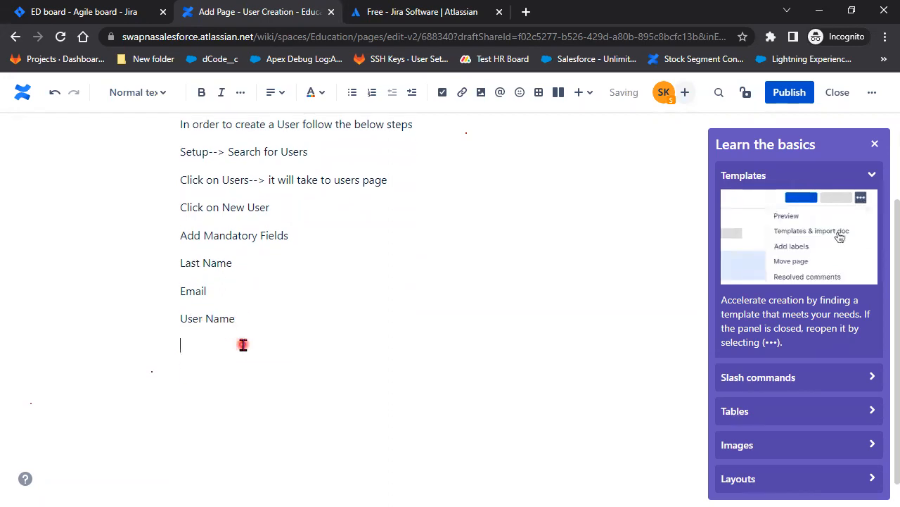
type("UserLi")
key("Left")
key("Left")
key("Left")
key("Left")
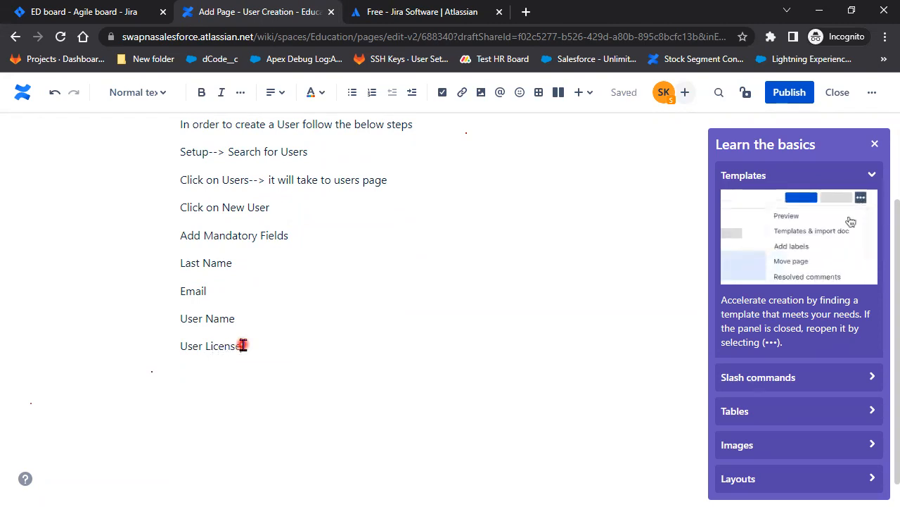
type("P")
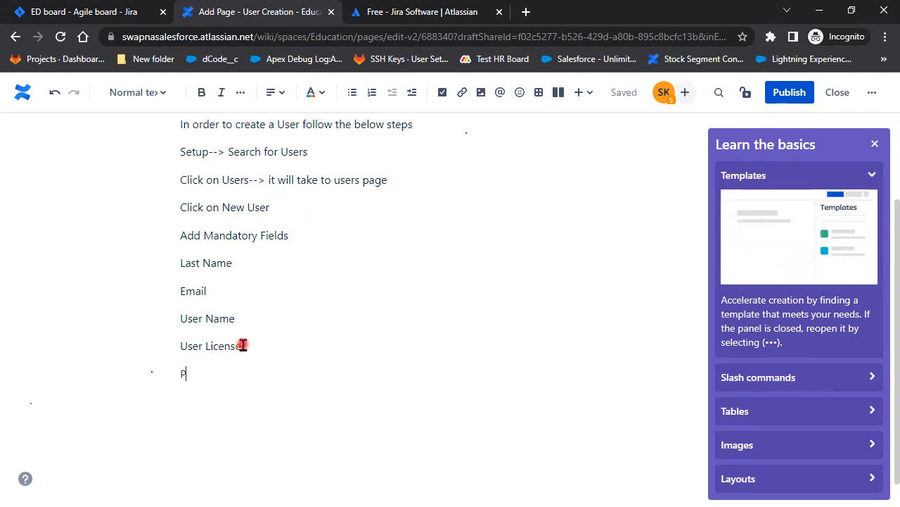
type("rofile")
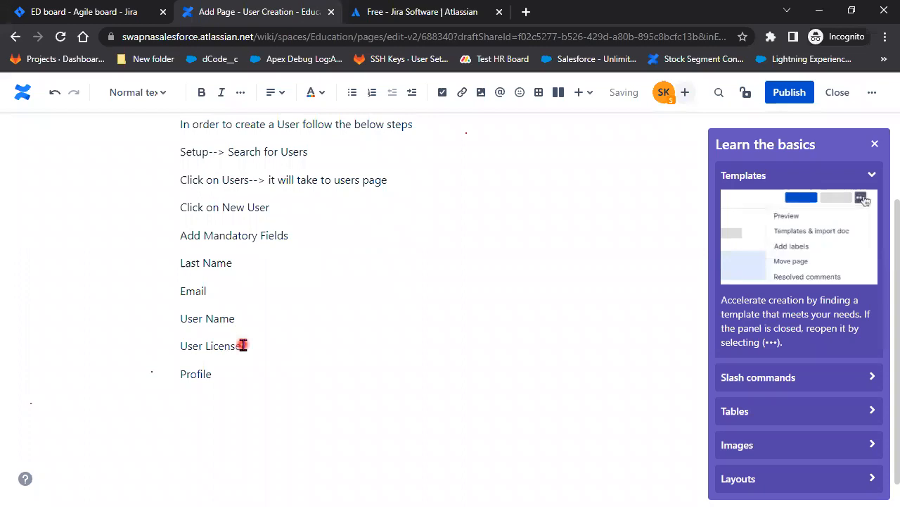
key("Return")
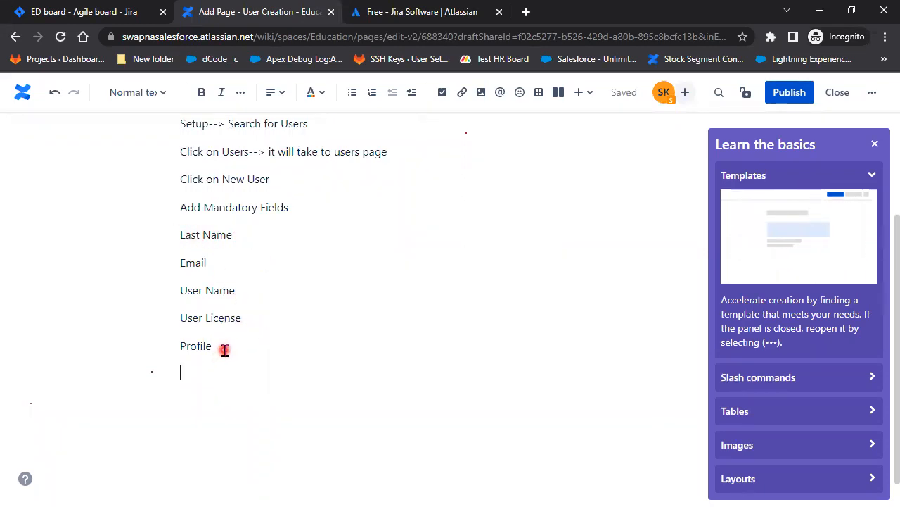
Bullet the Last Name to Profile lines and reword the step to 'Add Data in Mandatory Fields'
left_click_drag(223, 350, 177, 236)
left_click(353, 93)
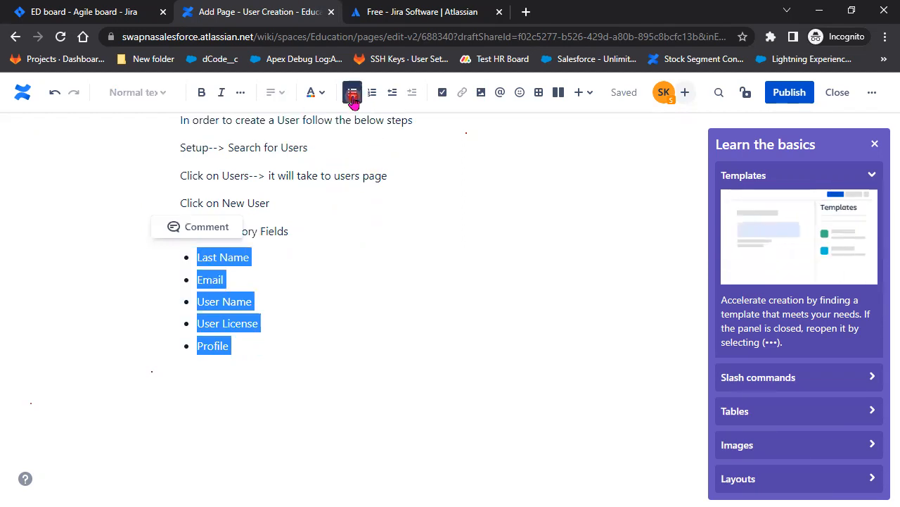
left_click(292, 325)
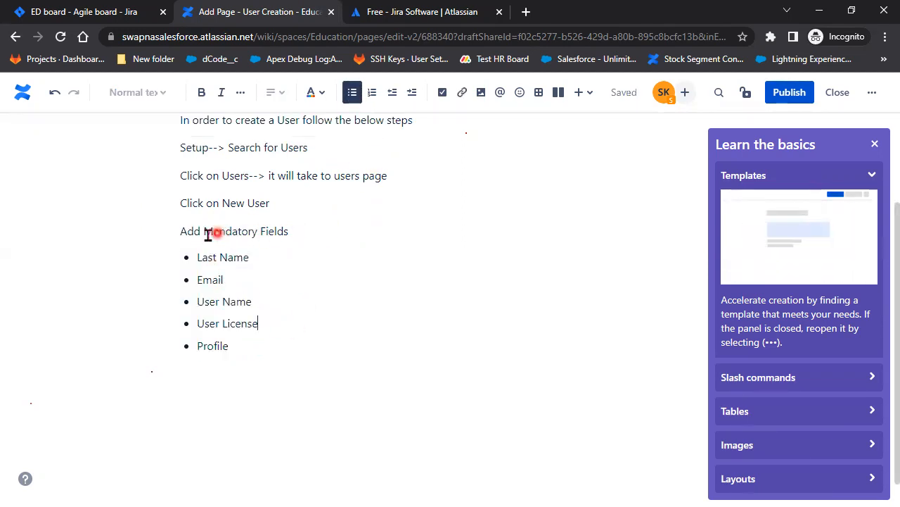
left_click(203, 233)
type("Data ")
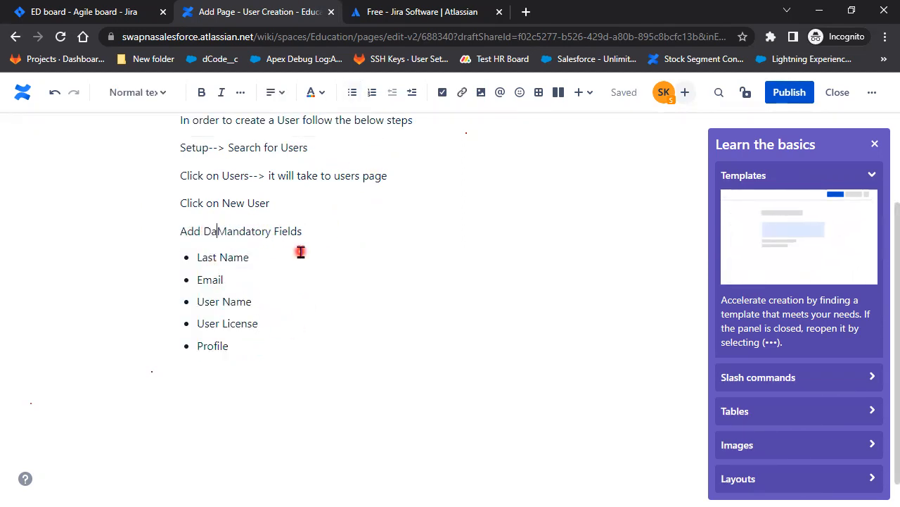
type("in")
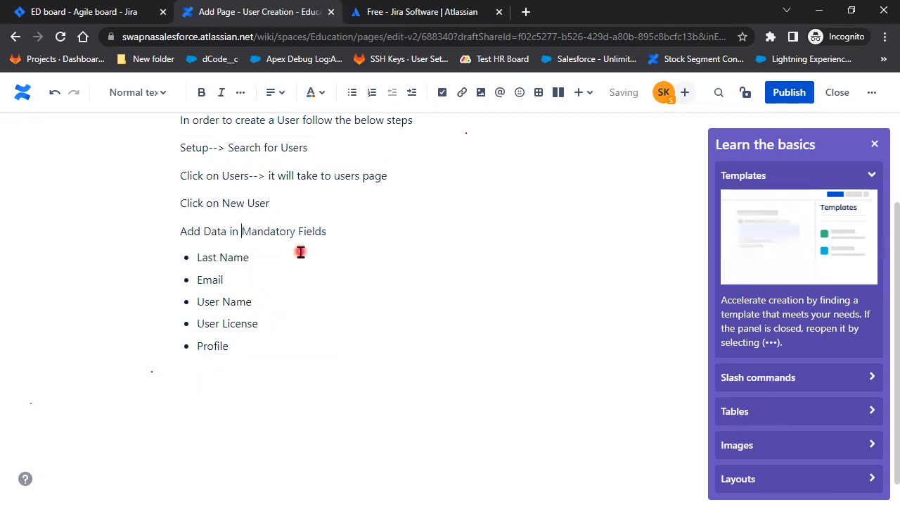
Add the final line 'Click on Save button', close Learn the basics, and publish the page
left_click(328, 358)
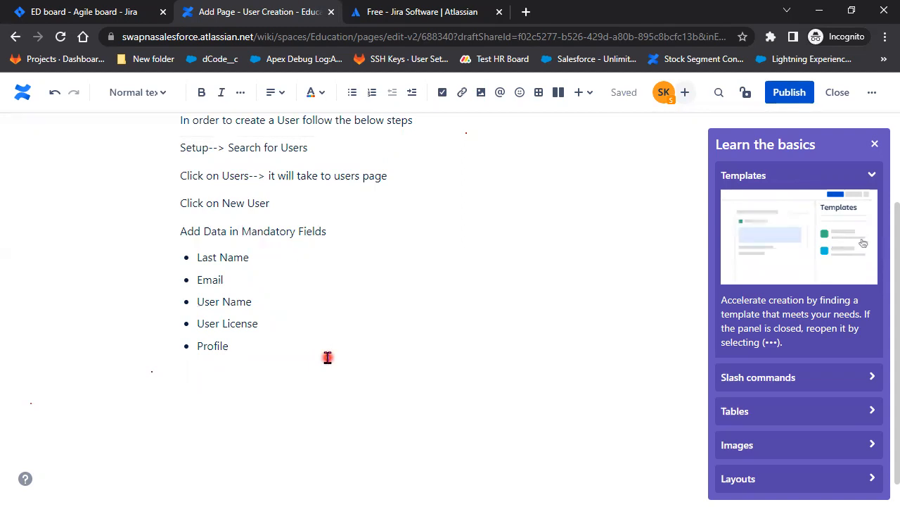
type("Click")
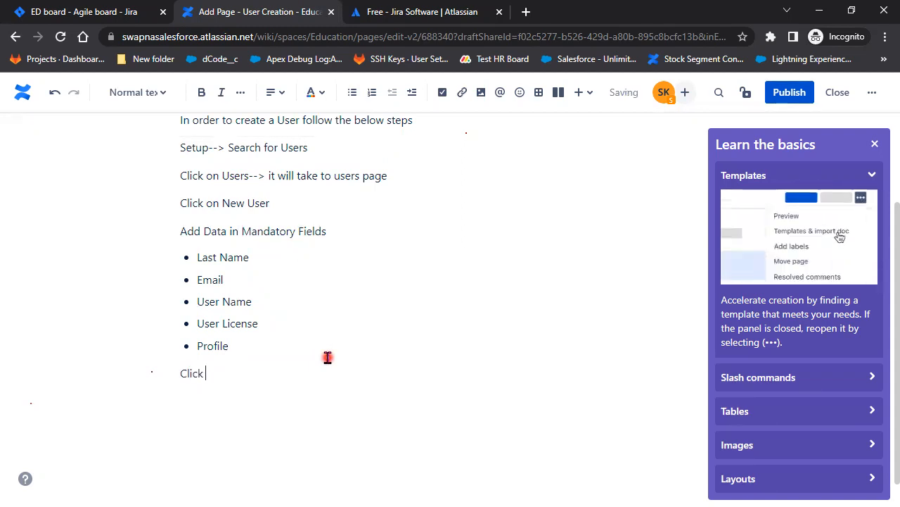
type(" on Save bu")
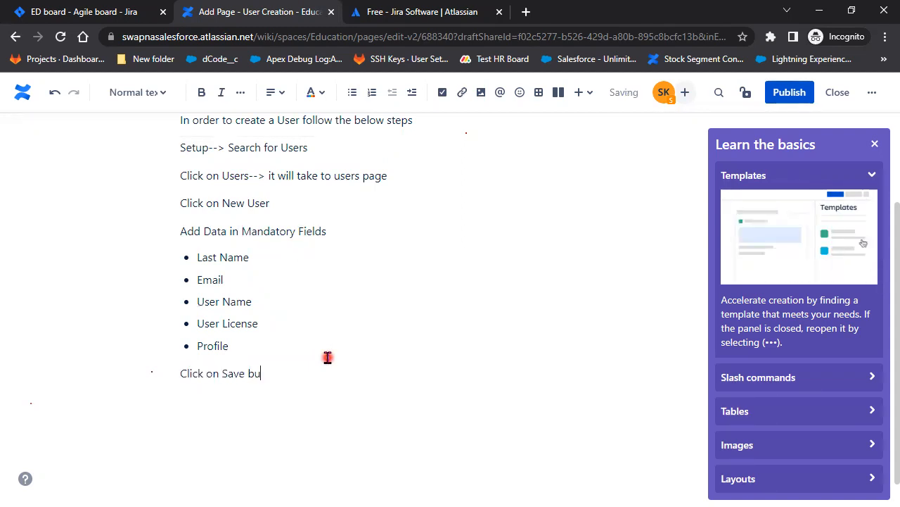
type("tton")
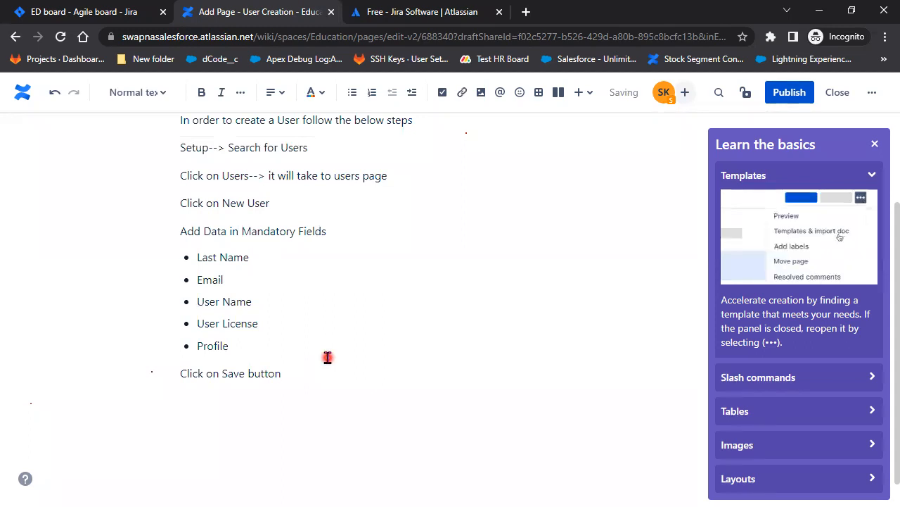
left_click(883, 150)
scroll(422, 367, "up", 2)
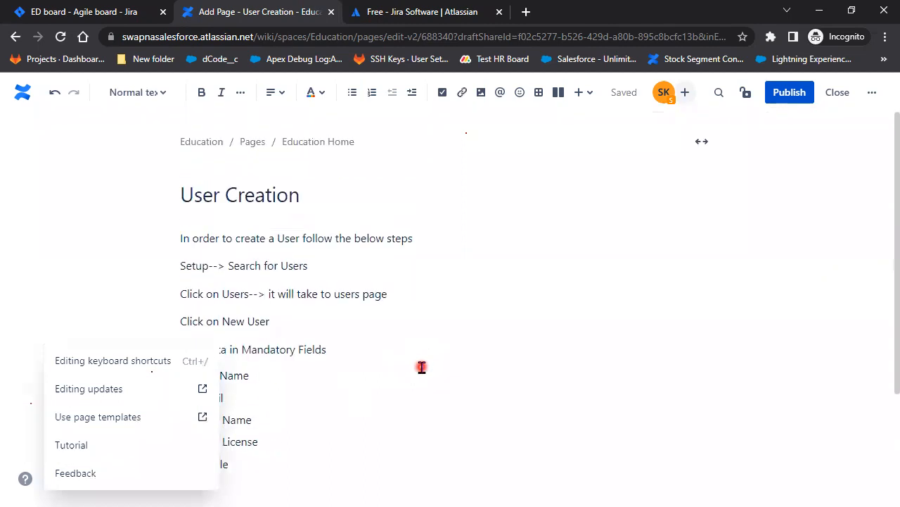
left_click(789, 92)
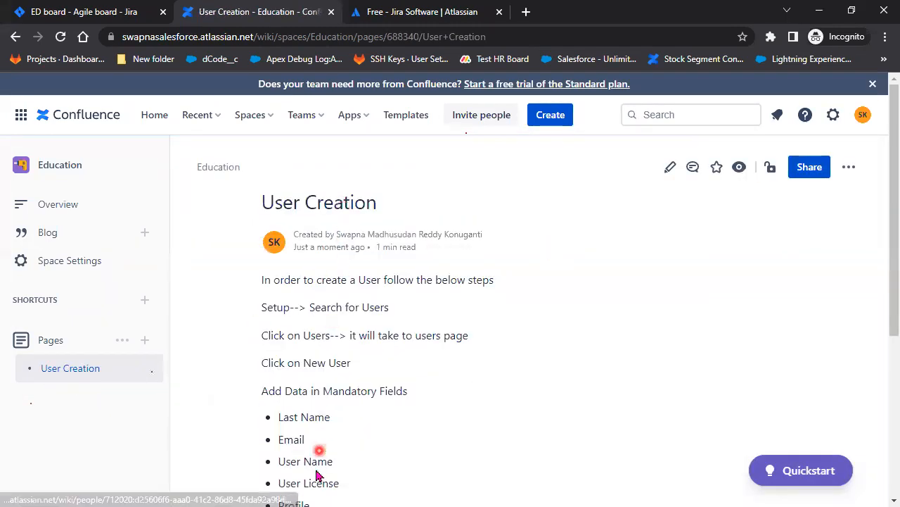
Reopen the published User Creation page for editing and add a new line below the intro sentence
scroll(464, 454, "down", 3)
scroll(465, 454, "up", 3)
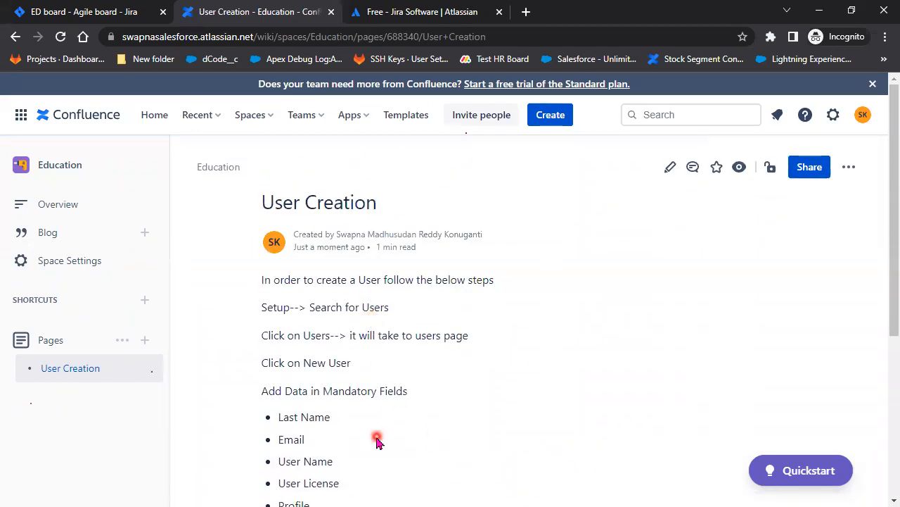
left_click(666, 172)
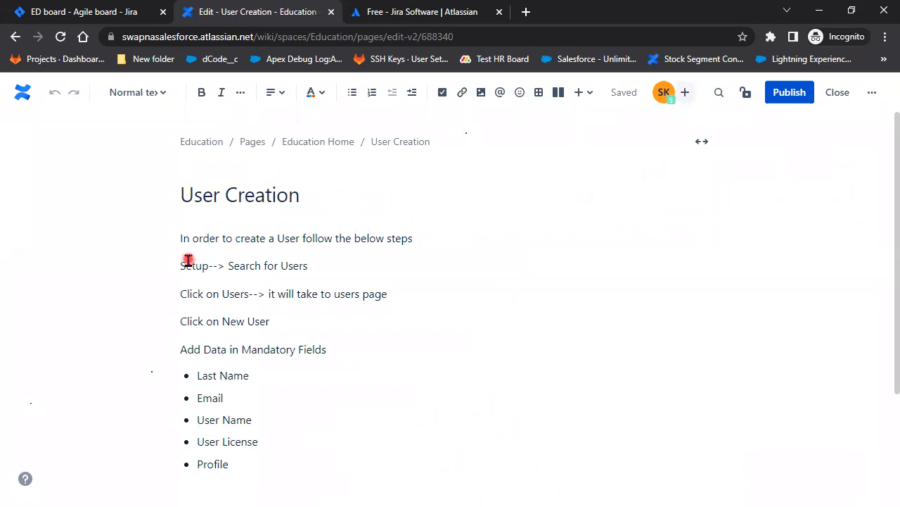
left_click(451, 238)
key("Return")
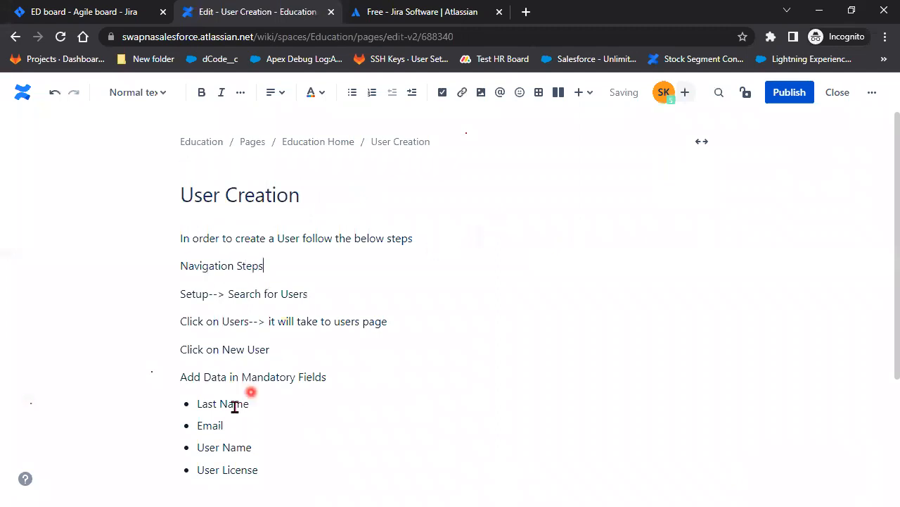
Turn the Setup and Click on Users steps into bullet points
left_click(352, 92)
left_click(181, 318)
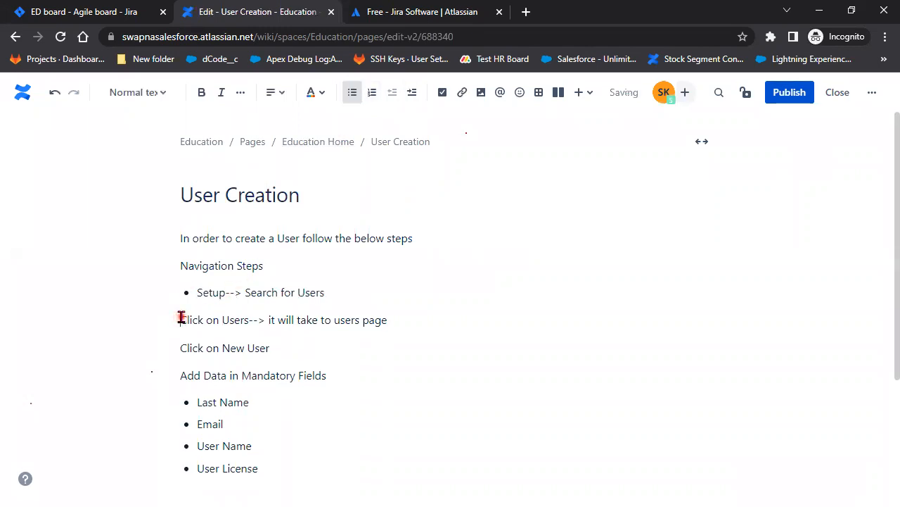
left_click(352, 92)
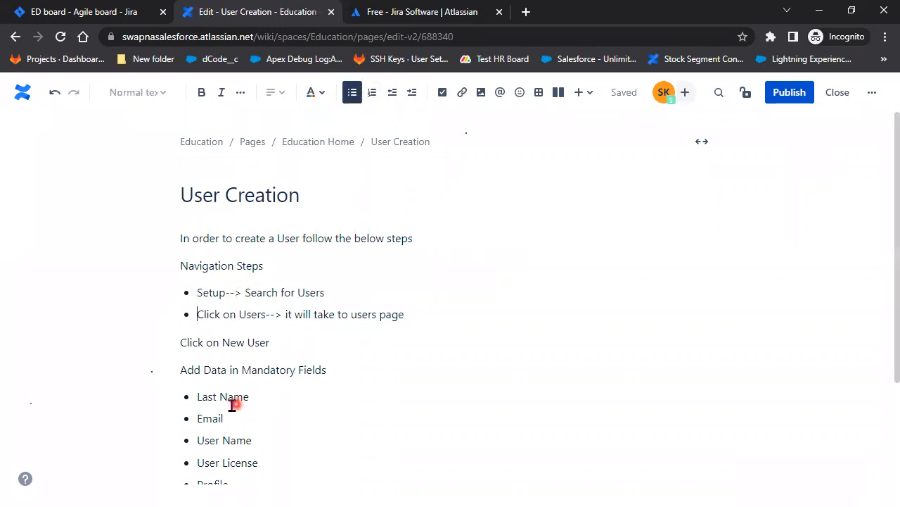
key("Return")
key("BackSpace")
Add a 'New User' label line and make the Click on New User step a bullet
key("Down")
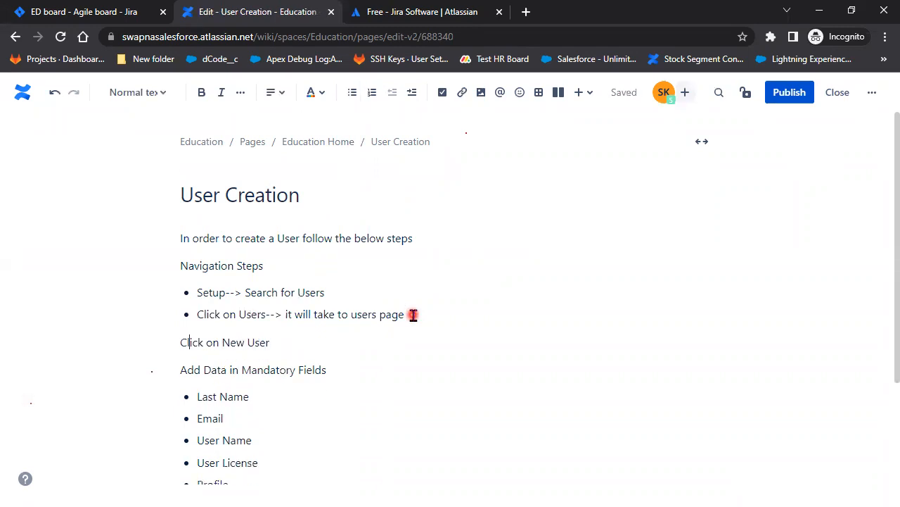
type("New User")
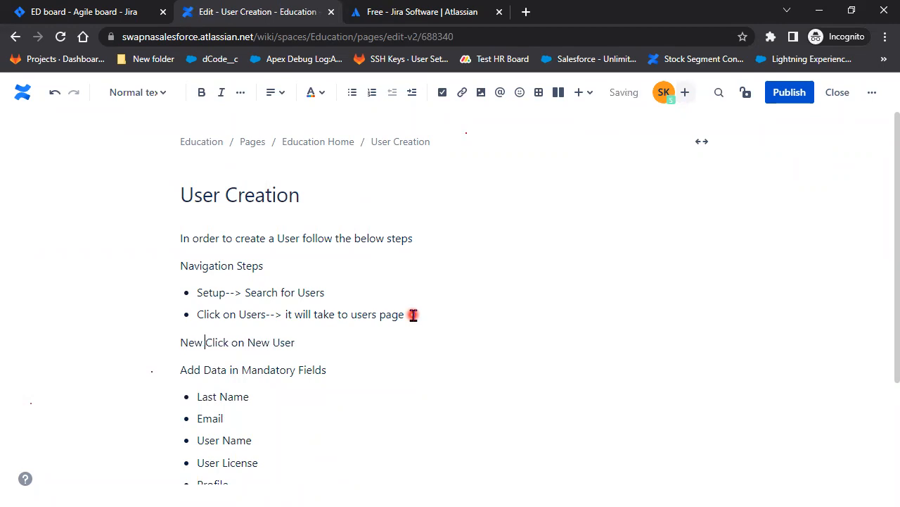
key("Return")
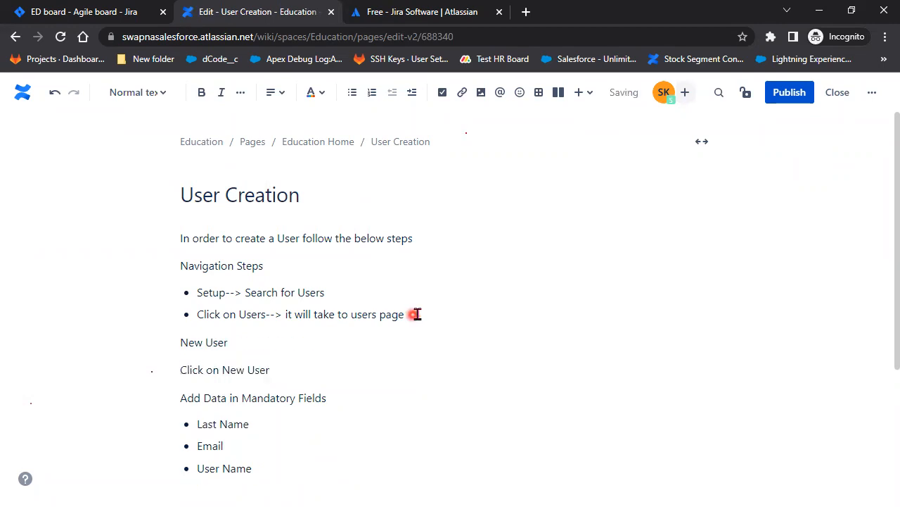
left_click(352, 93)
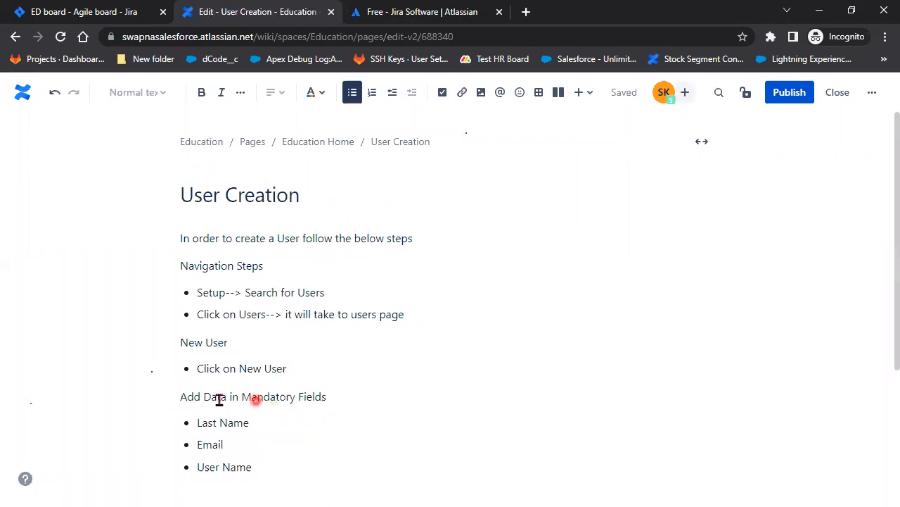
left_click(186, 396)
Add a 'Mandatory Fields' label line and bullet the Add Data in Mandatory Fields step
type("Mandator")
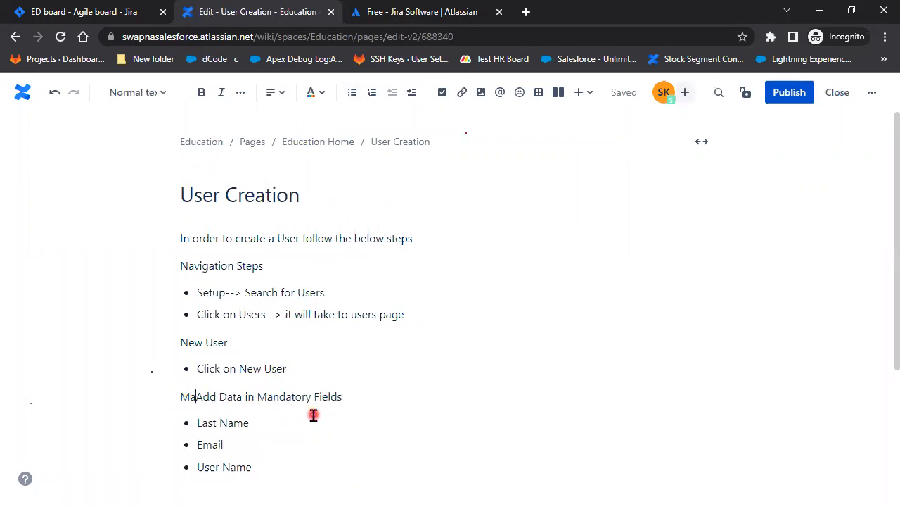
type("y ")
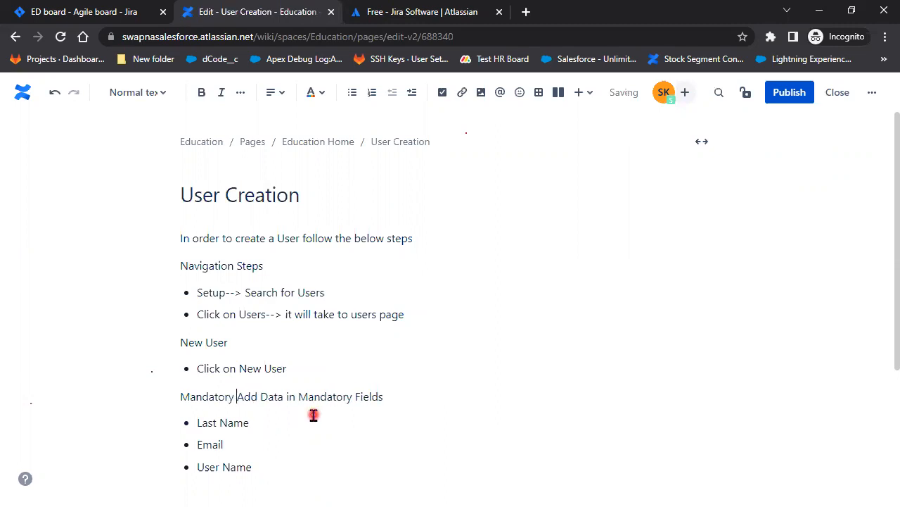
type("Fields")
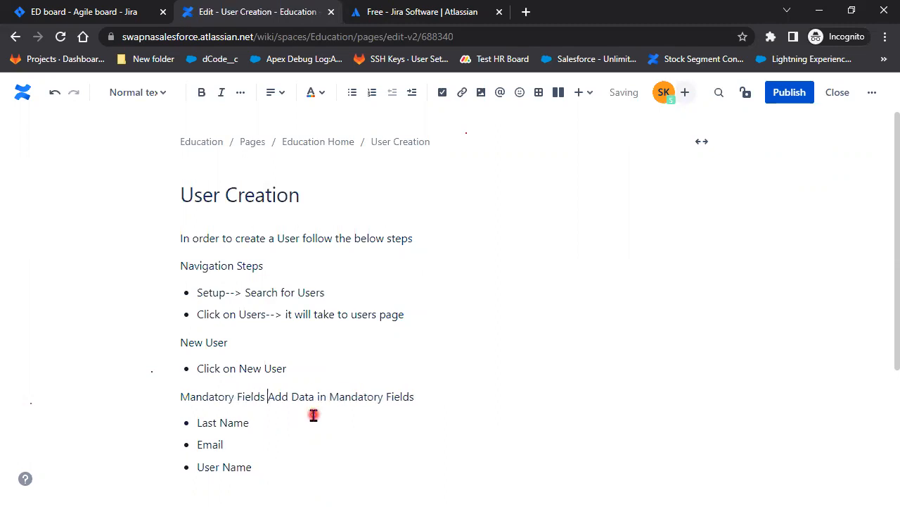
key("Return")
scroll(306, 458, "down", 1)
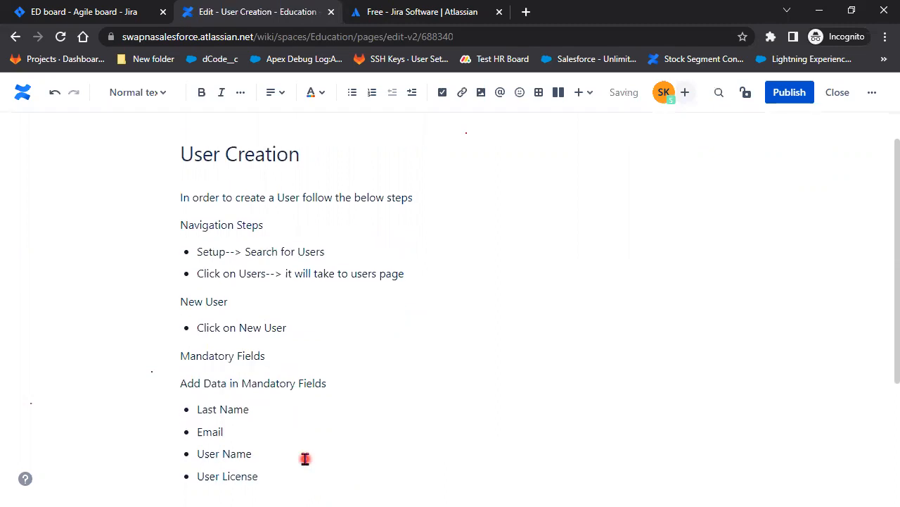
left_click(355, 101)
Nest Last Name, Email, User Name, User License and Profile under the Add Data step
left_click(196, 373)
key("Tab")
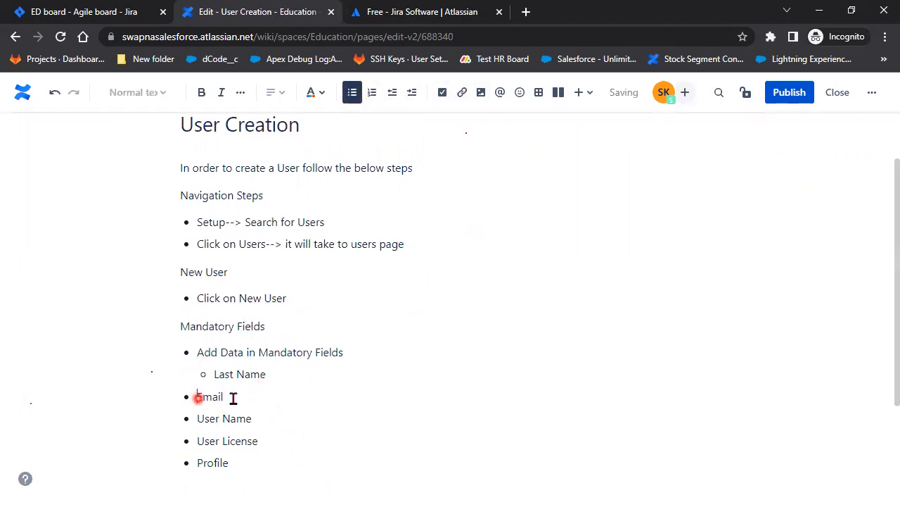
left_click(273, 403)
key("Tab")
left_click(191, 418)
key("Tab")
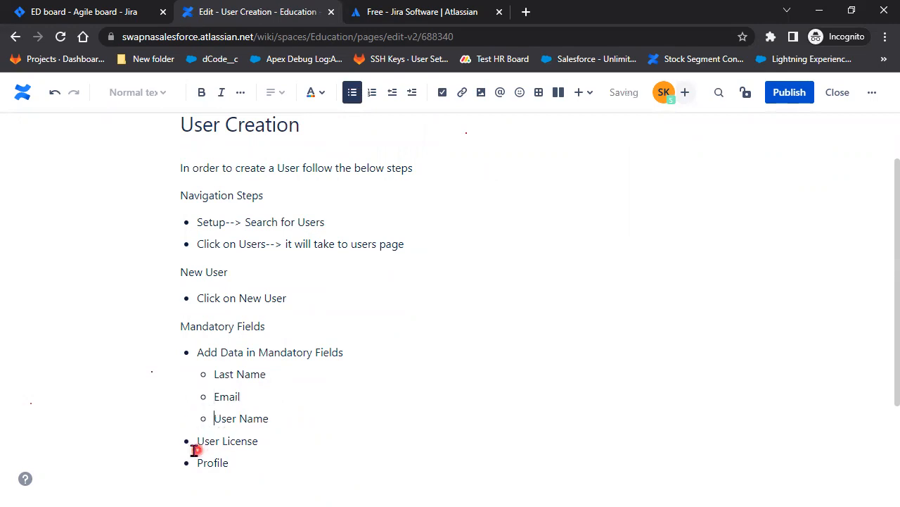
left_click(195, 440)
key("Tab")
scroll(201, 464, "down", 1)
left_click(195, 414)
key("Tab")
scroll(275, 437, "down", 2)
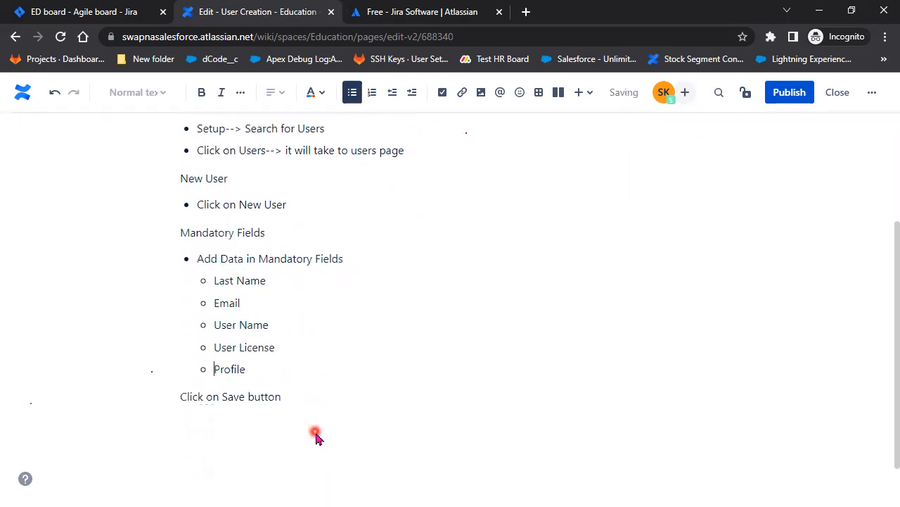
Insert an empty line above 'Click on Save button'
left_click(174, 369)
key("Return")
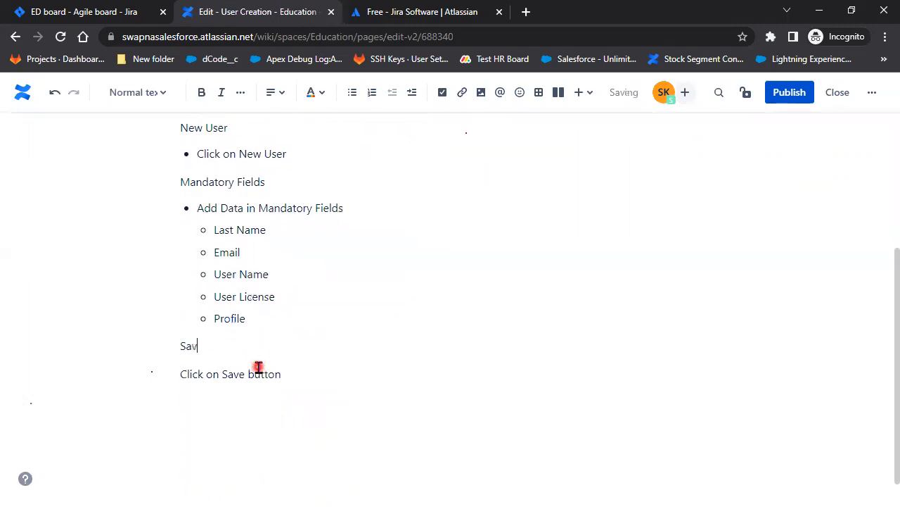
scroll(258, 367, "up", 3)
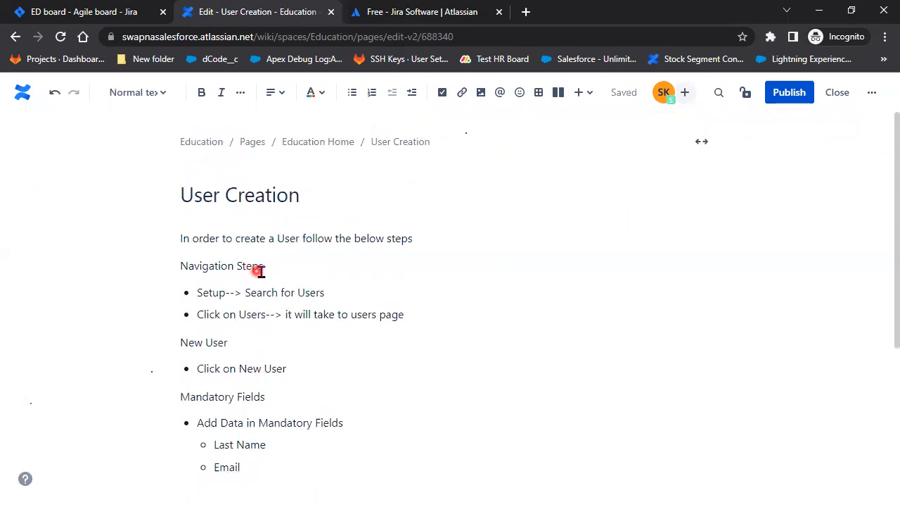
Format the 'Navigation Steps' and 'New User' lines as Heading 3
left_click_drag(274, 266, 147, 263)
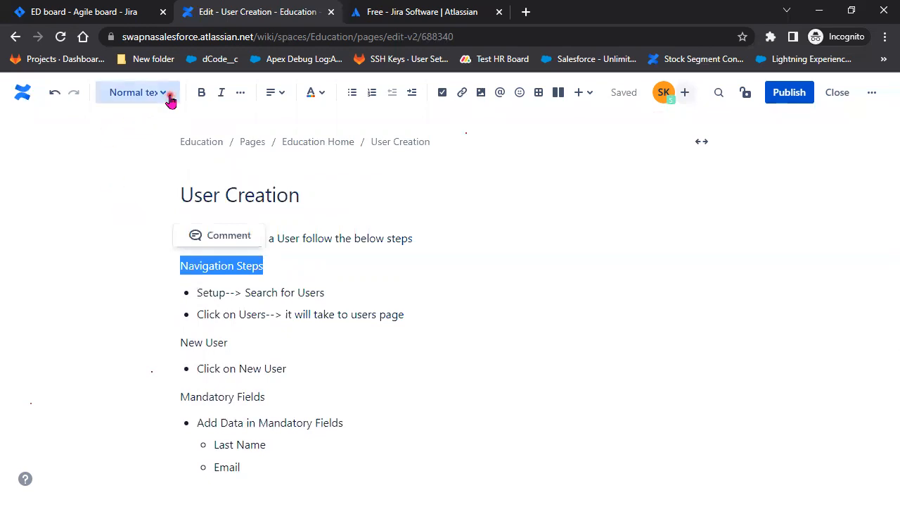
left_click(137, 92)
left_click(162, 221)
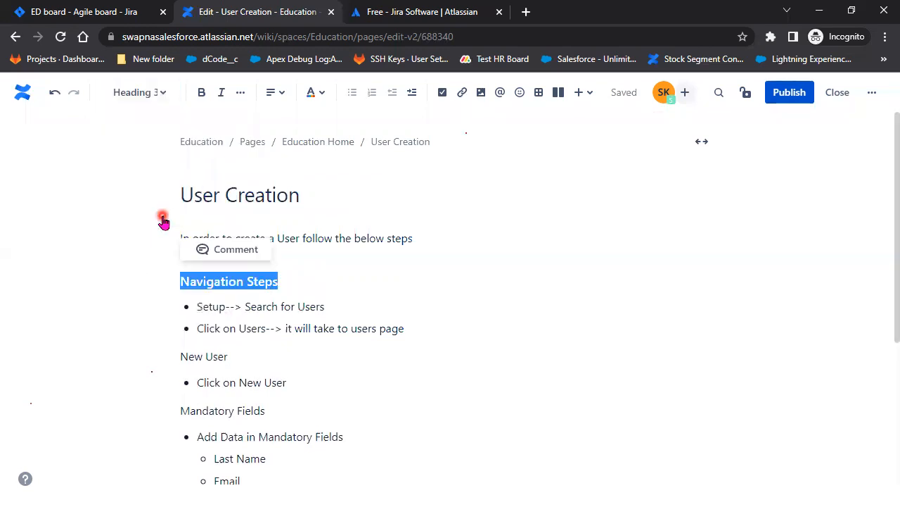
left_click(261, 410)
left_click_drag(236, 352, 171, 354)
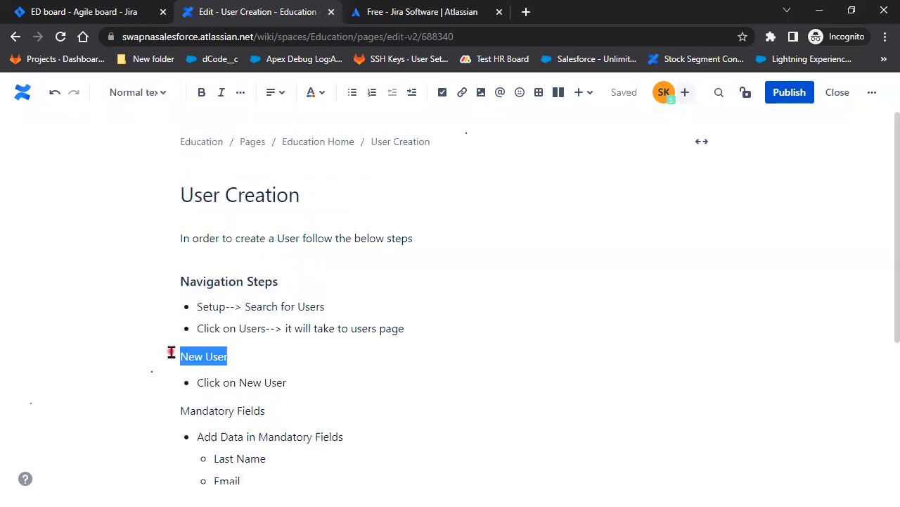
left_click(153, 94)
left_click(116, 211)
left_click(293, 383)
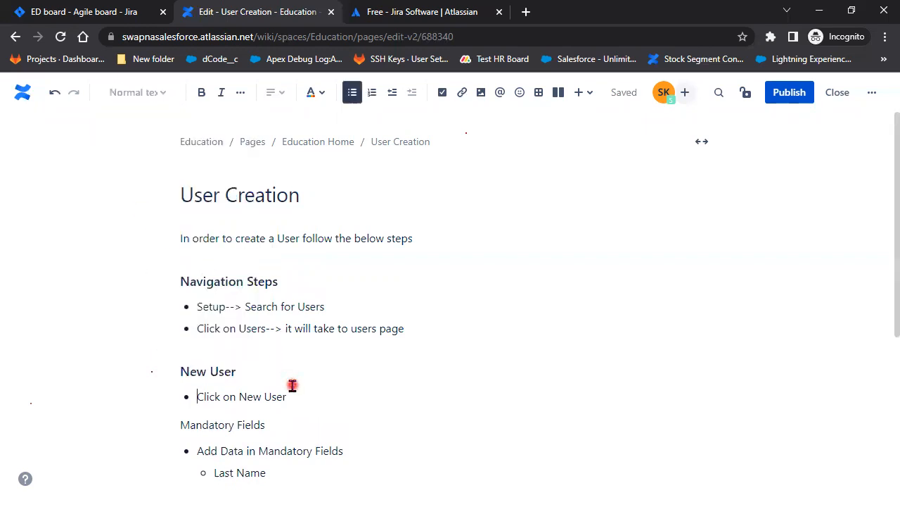
Format the 'Mandatory Fields' and 'Save' lines as Heading 3
left_click_drag(271, 425, 121, 417)
left_click(141, 92)
left_click(145, 211)
scroll(447, 444, "down", 1)
left_click(446, 444)
scroll(445, 442, "down", 3)
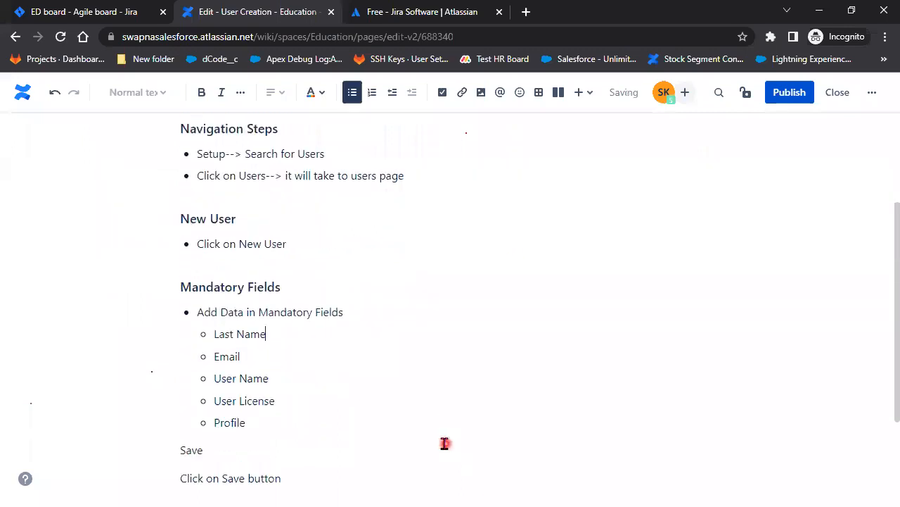
left_click_drag(241, 420, 134, 405)
left_click(159, 100)
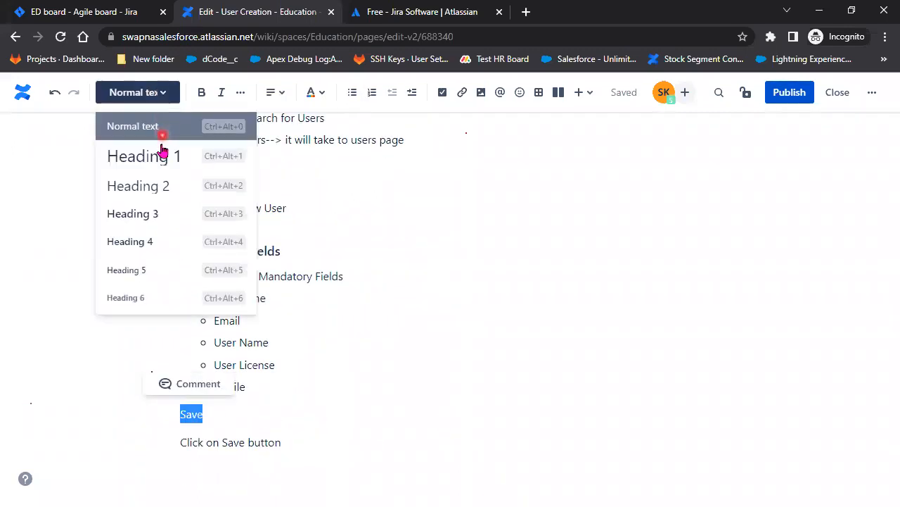
left_click(147, 213)
scroll(450, 371, "up", 4)
scroll(450, 371, "up", 1)
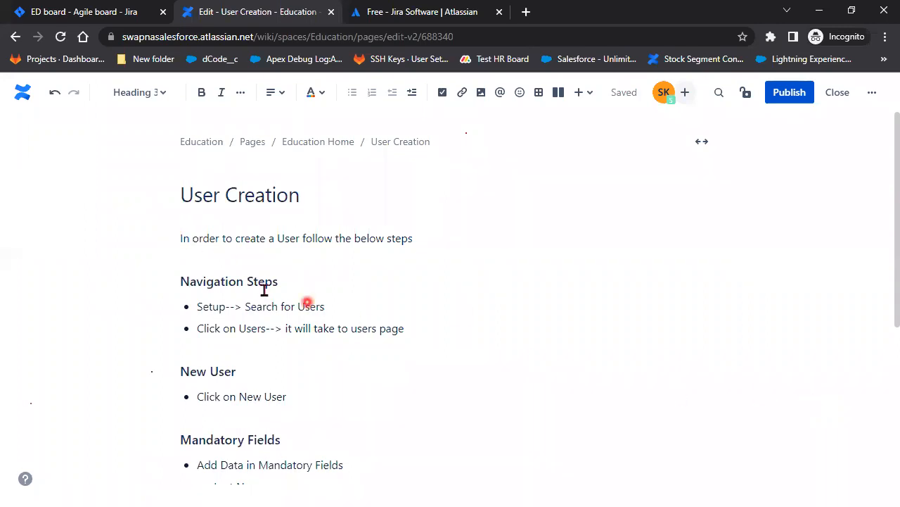
Put Navigation Steps back on its own line below the intro as Heading 3
left_click(181, 238)
key("BackSpace")
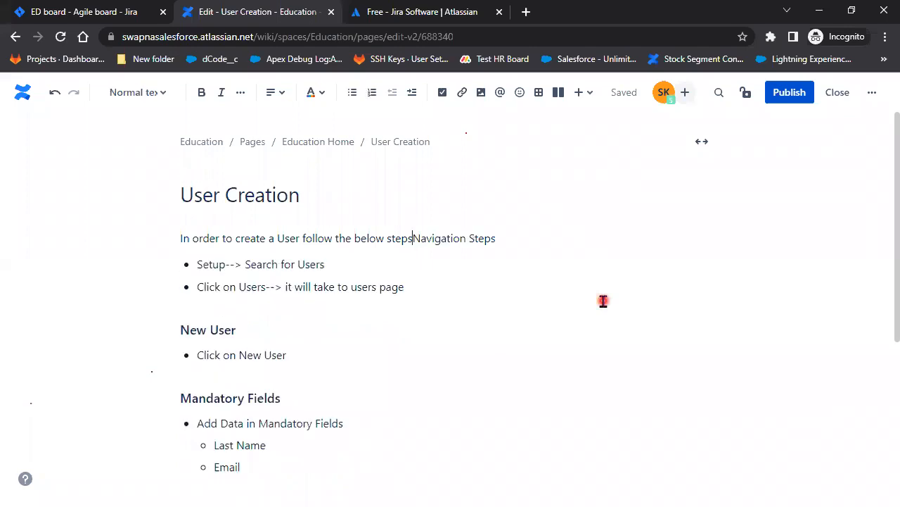
key("Return")
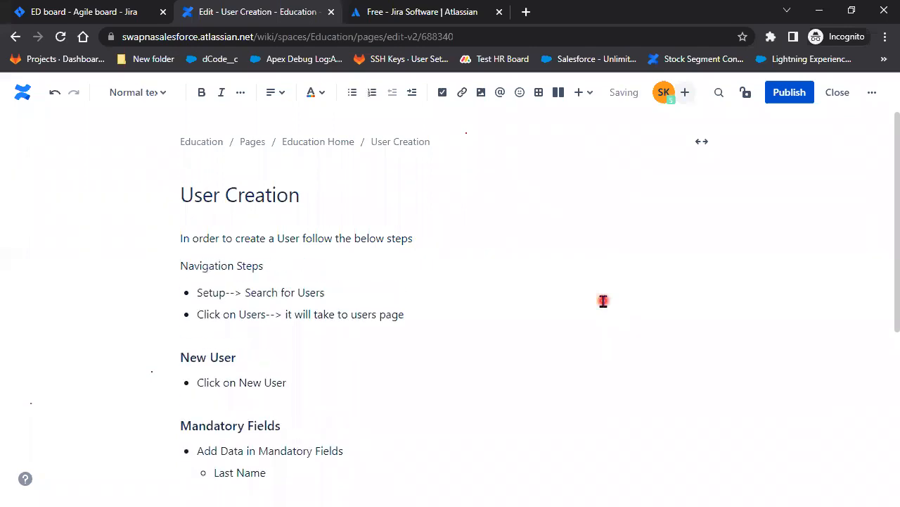
left_click_drag(279, 268, 106, 258)
left_click(150, 93)
left_click(159, 211)
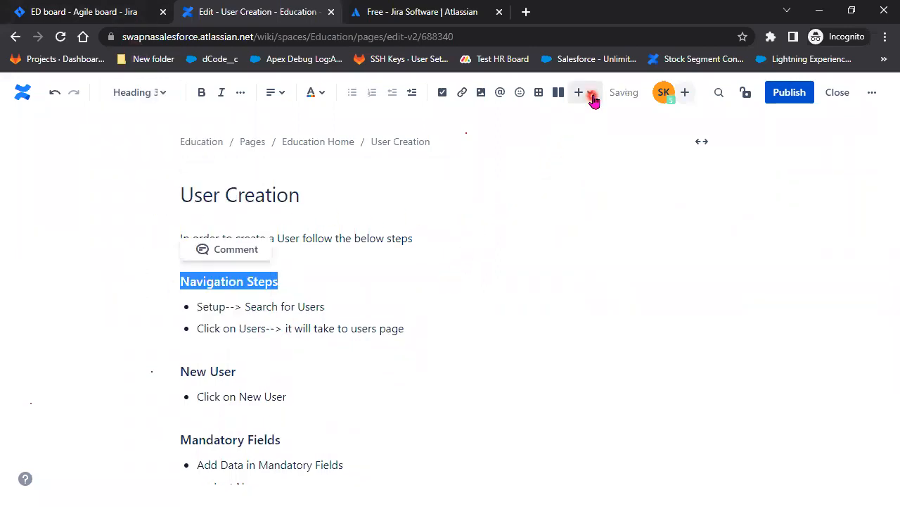
Insert a table of contents after the navigation steps, then delete it as misplaced
left_click(366, 306)
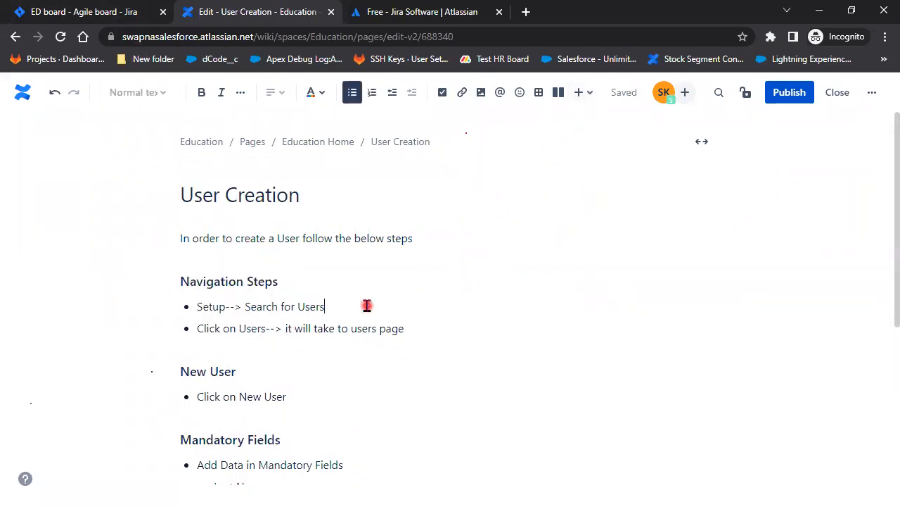
left_click(588, 94)
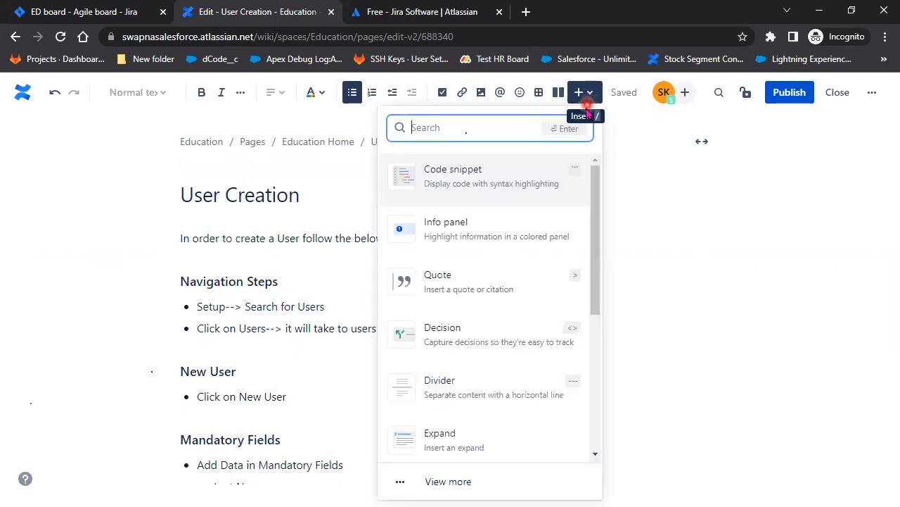
scroll(553, 402, "down", 4)
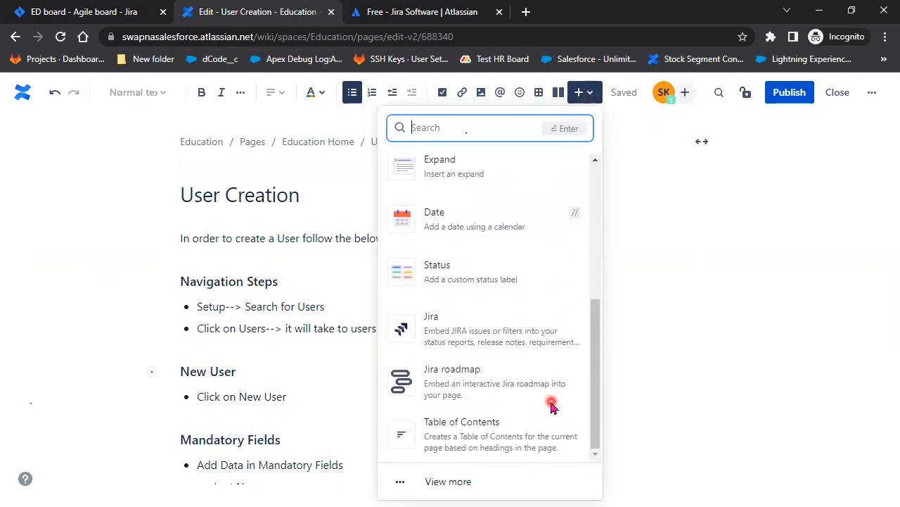
left_click(502, 440)
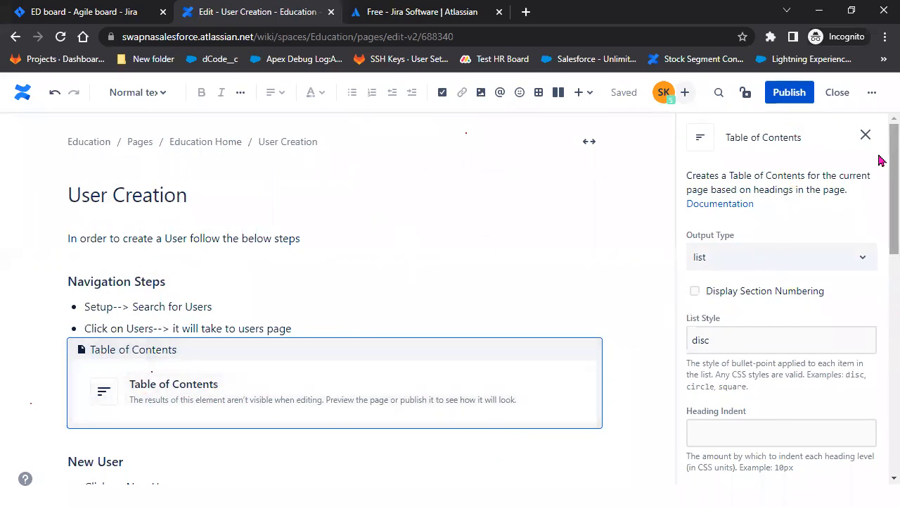
left_click(865, 134)
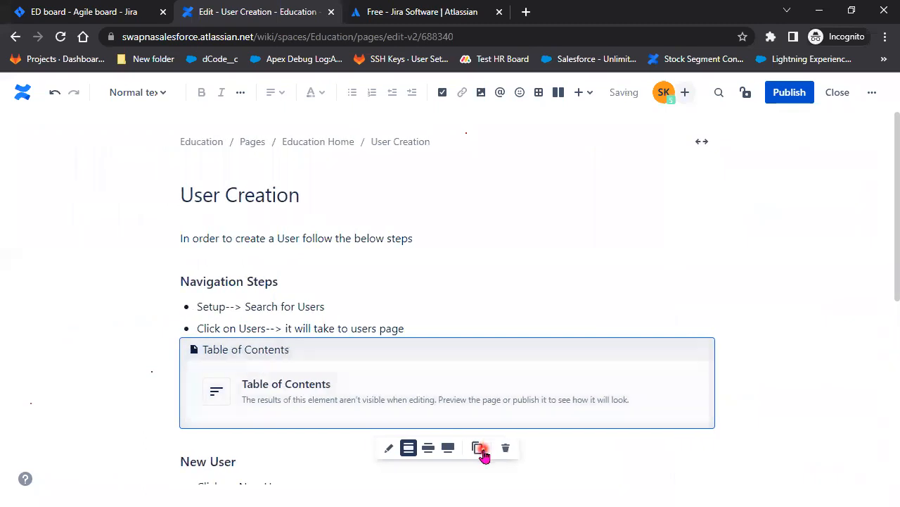
left_click(505, 448)
Add an empty line above the intro sentence and insert a Table of Contents there
left_click(324, 196)
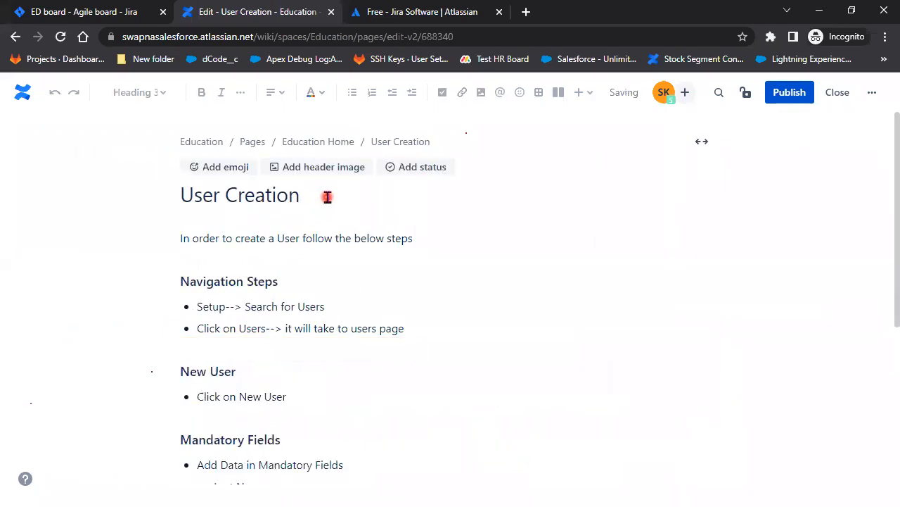
left_click(209, 218)
key("Return")
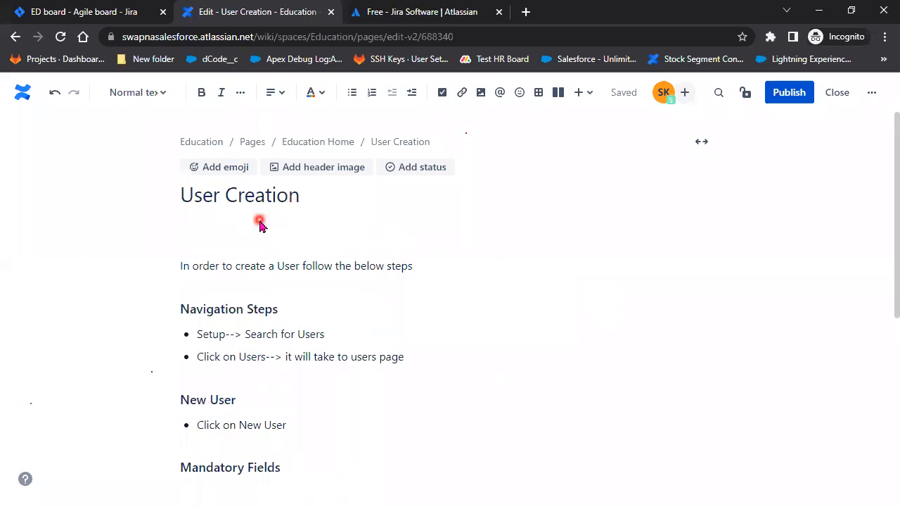
left_click(584, 92)
scroll(546, 342, "down", 4)
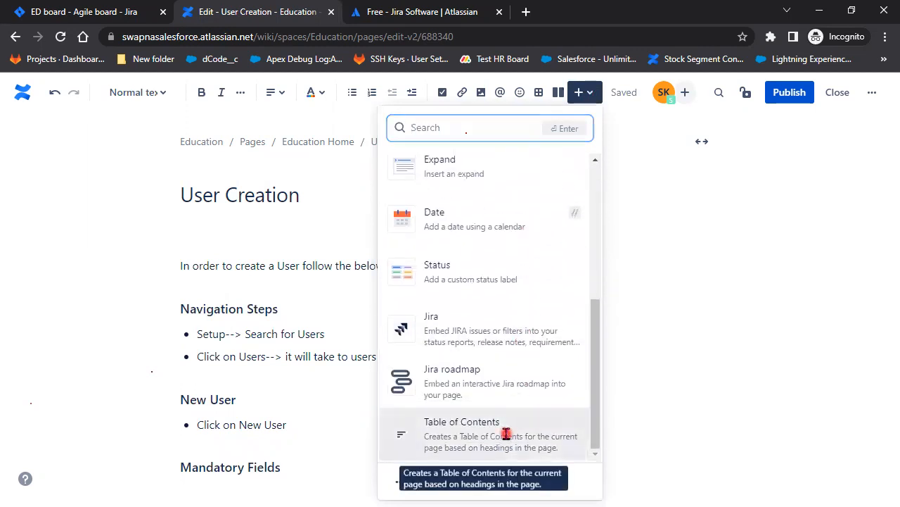
left_click(506, 437)
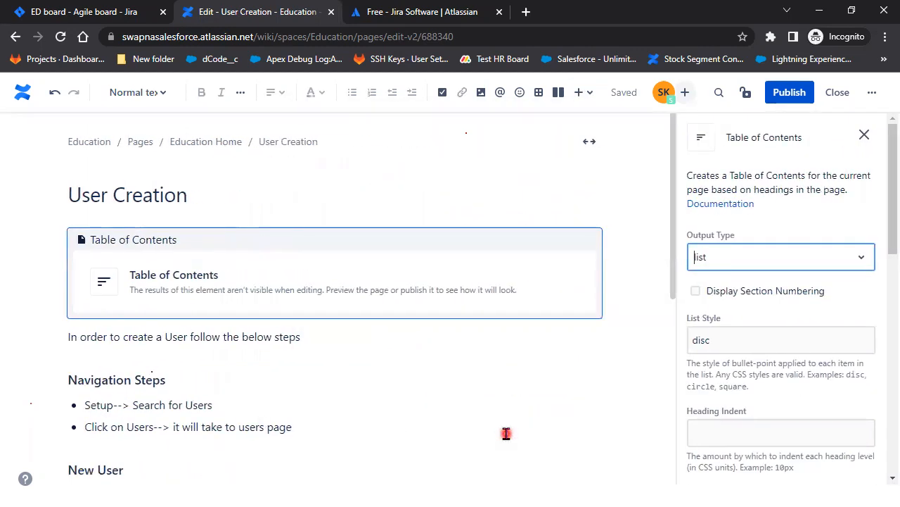
Publish the page and test the Navigation Steps, New User, Mandatory Fields and Save links
left_click(790, 99)
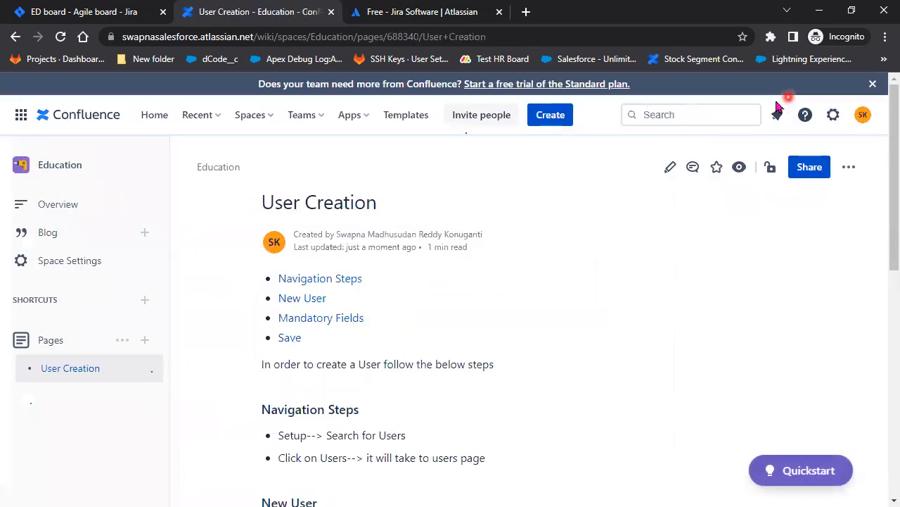
left_click(342, 279)
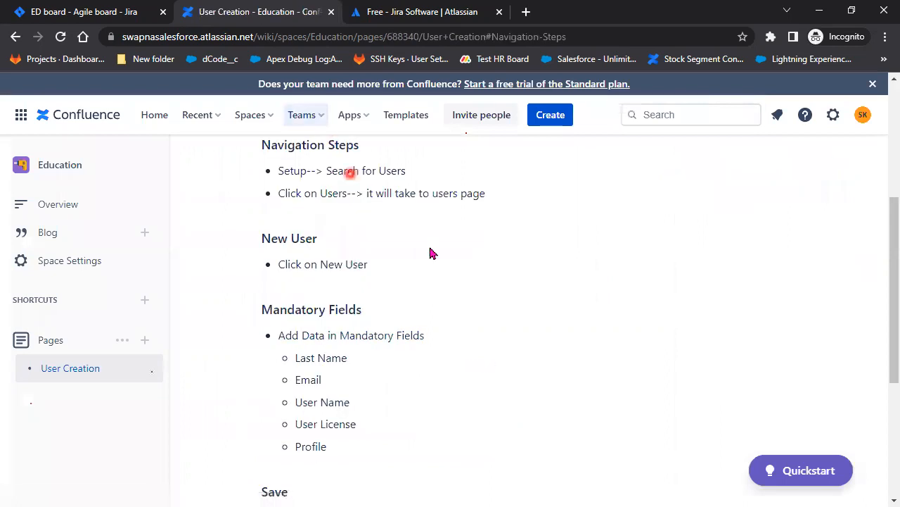
scroll(498, 305, "up", 3)
left_click(302, 244)
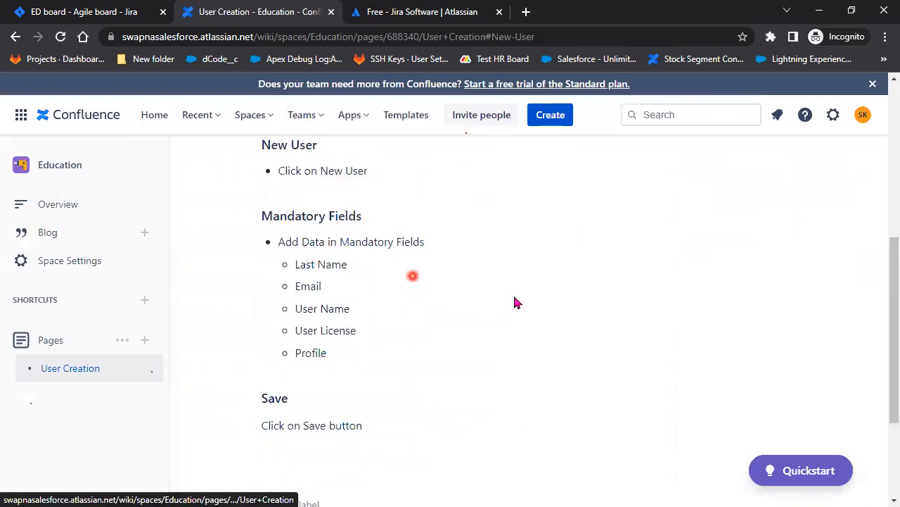
scroll(449, 269, "up", 3)
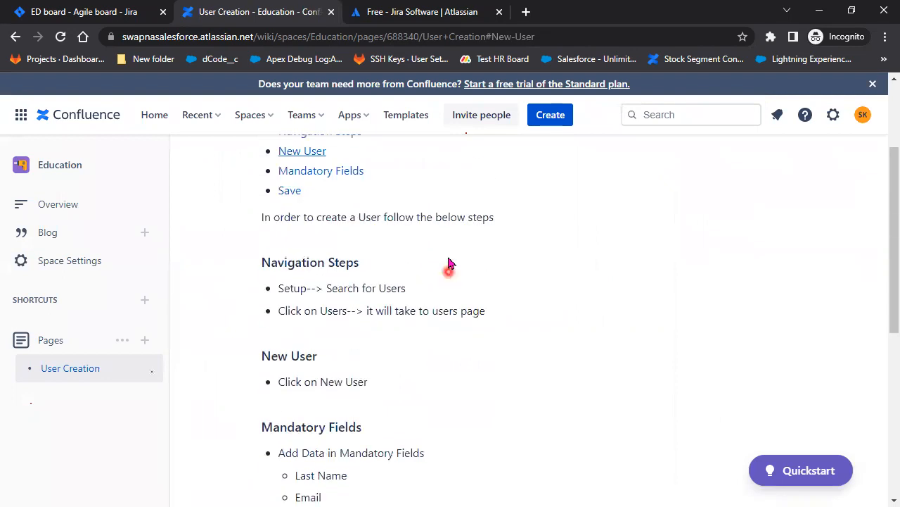
left_click(312, 171)
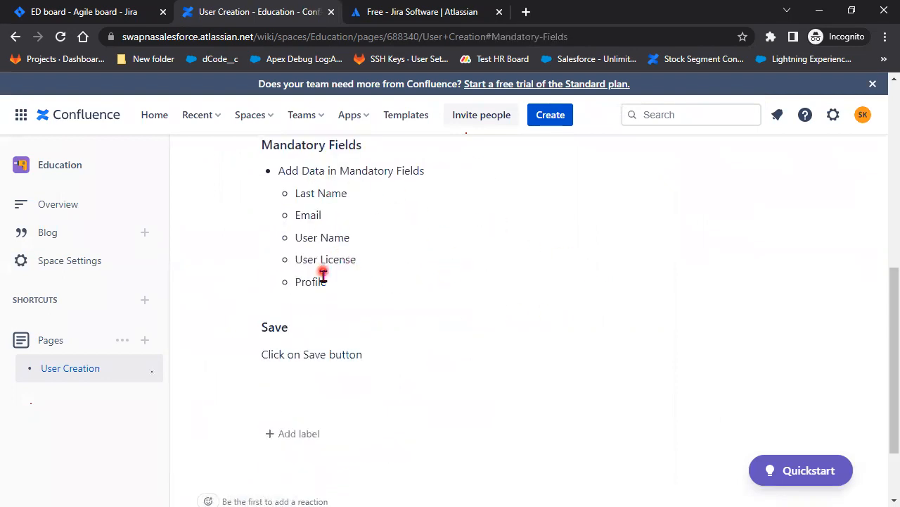
scroll(390, 291, "up", 5)
scroll(305, 235, "down", 1)
left_click(290, 210)
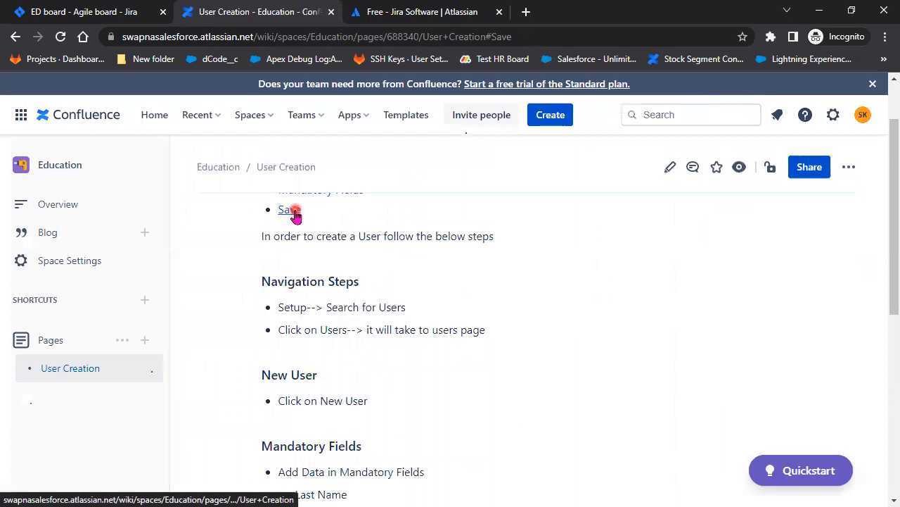
scroll(471, 294, "up", 7)
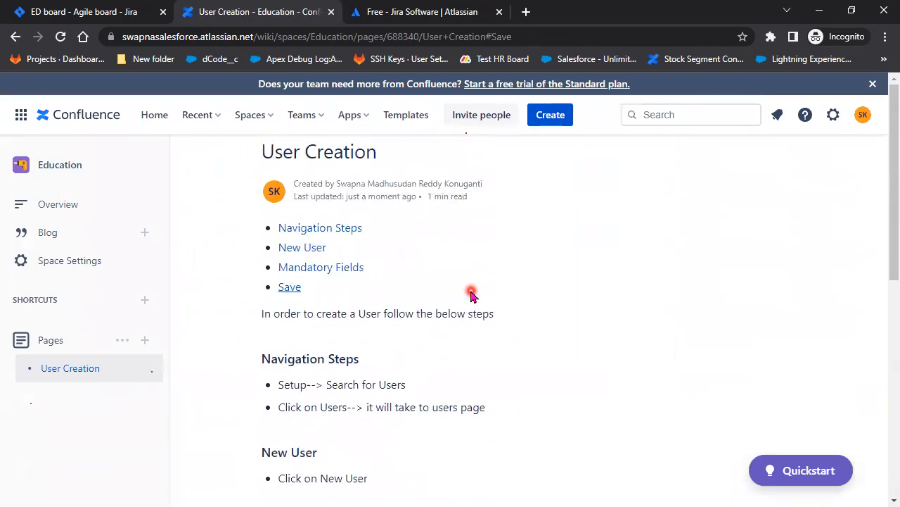
scroll(470, 294, "up", 1)
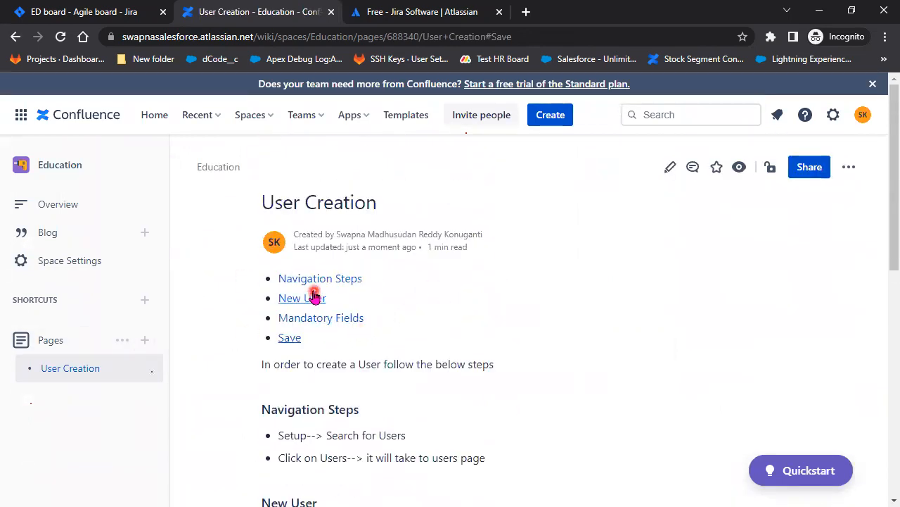
Return to the page top, review the contents list, and recheck the Mandatory Fields link
left_click(60, 372)
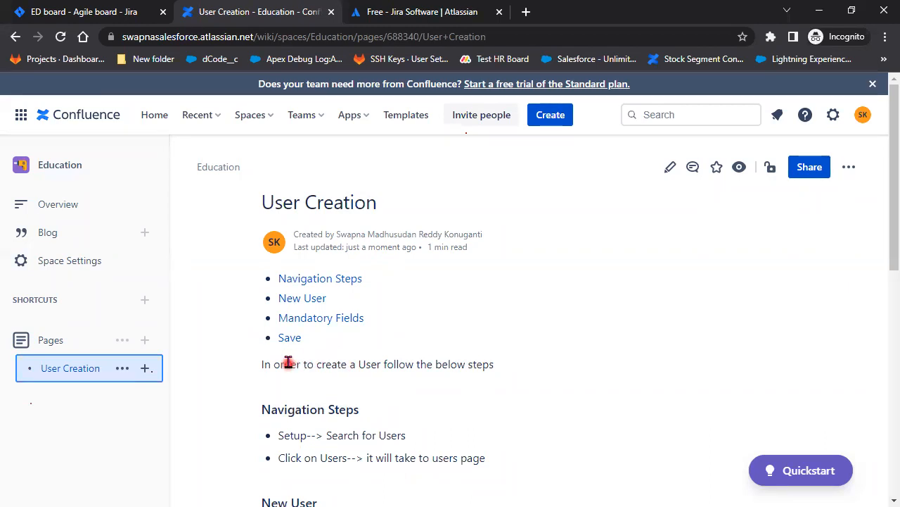
left_click_drag(302, 340, 232, 278)
left_click(427, 336)
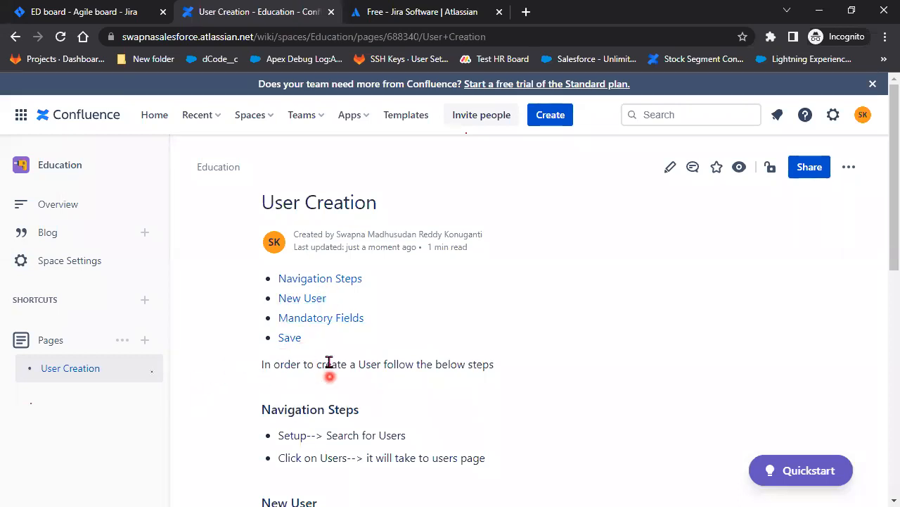
scroll(372, 409, "down", 2)
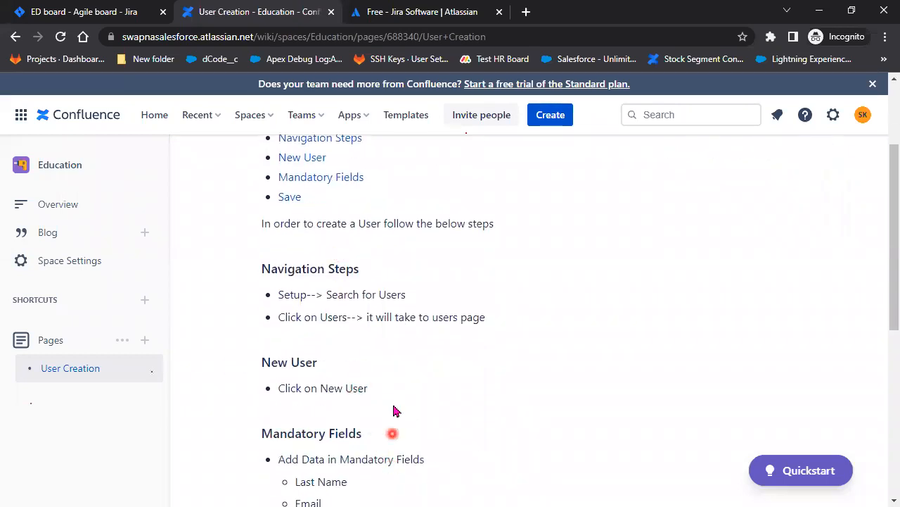
scroll(394, 432, "down", 2)
scroll(382, 422, "up", 2)
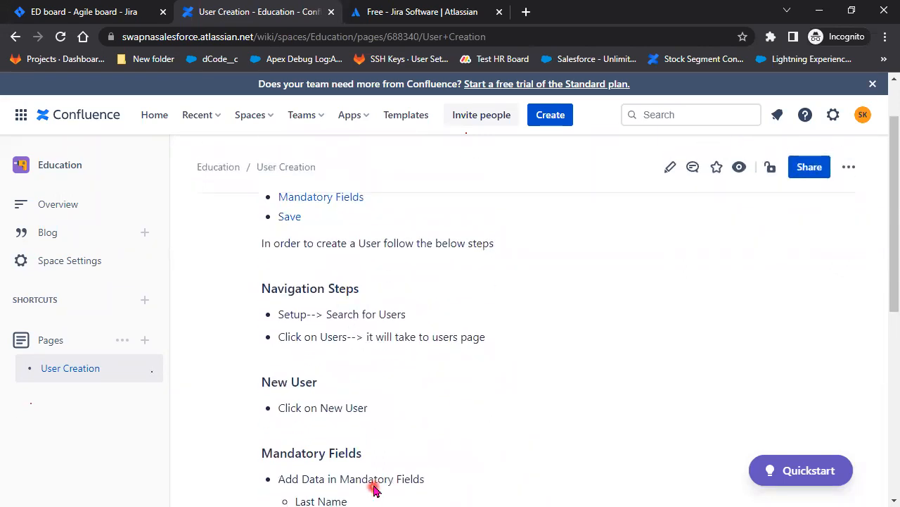
scroll(372, 485, "down", 2)
scroll(373, 489, "down", 3)
scroll(373, 443, "up", 7)
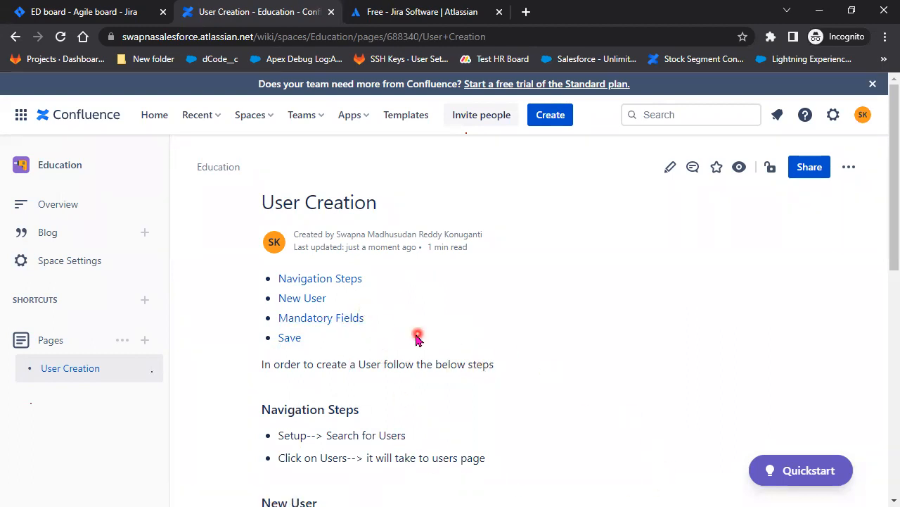
left_click(331, 320)
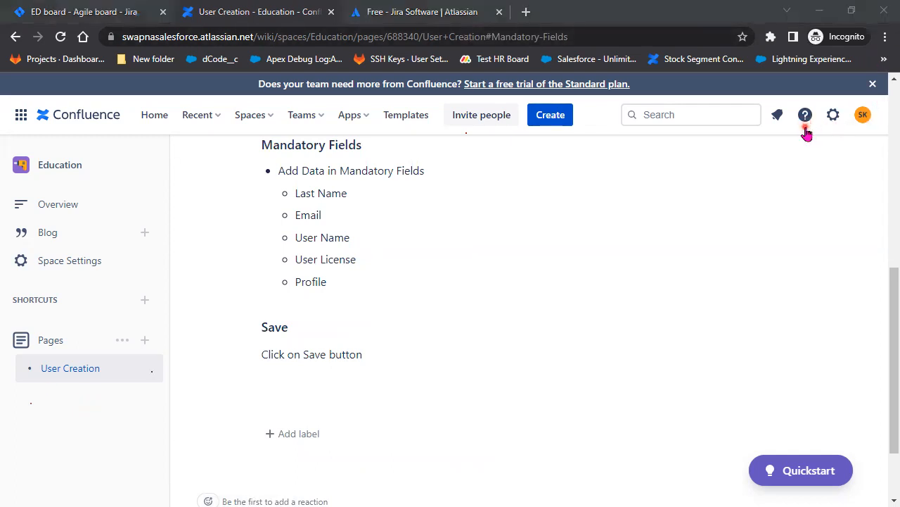
scroll(589, 349, "up", 5)
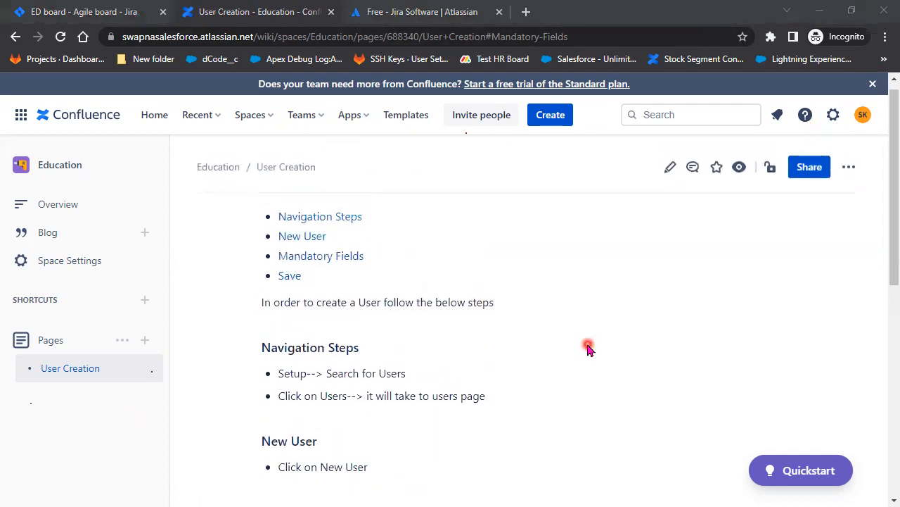
scroll(588, 350, "up", 1)
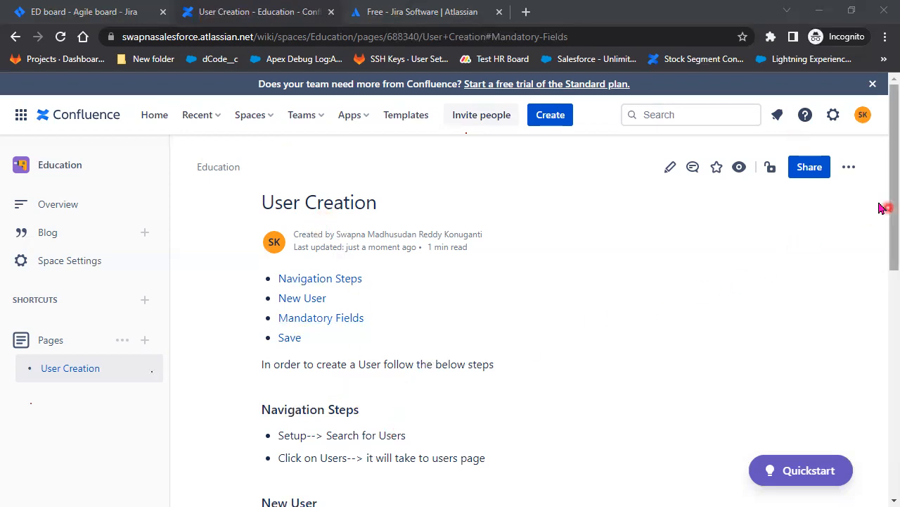
Export User Creation via More actions > Export to PDF, download it, and open the file
left_click(852, 171)
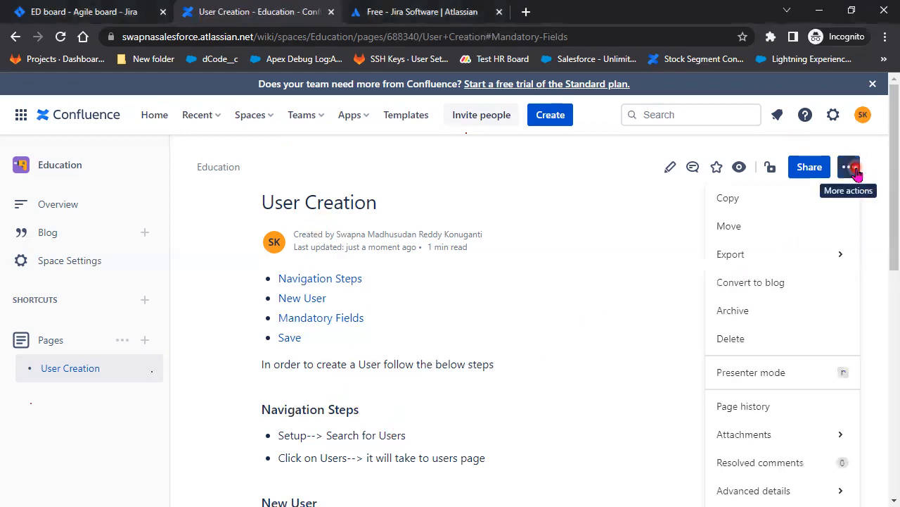
mouse_move(820, 266)
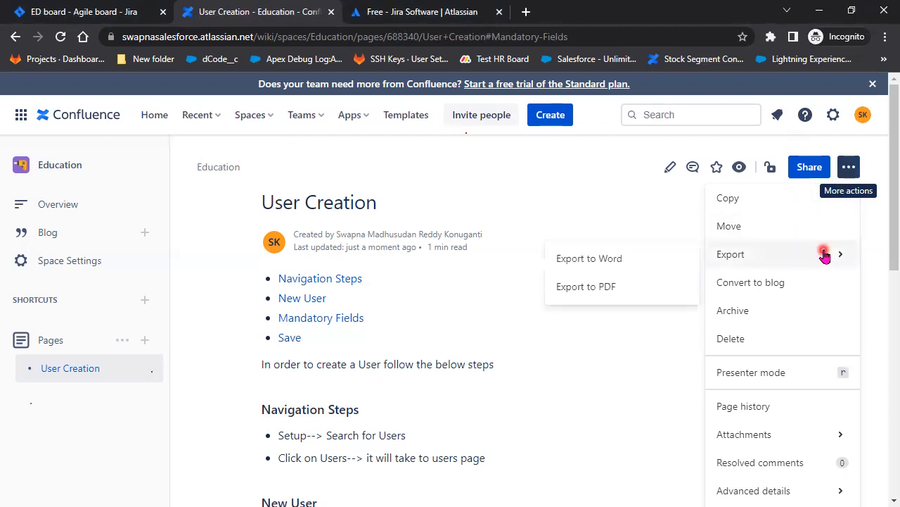
left_click(647, 287)
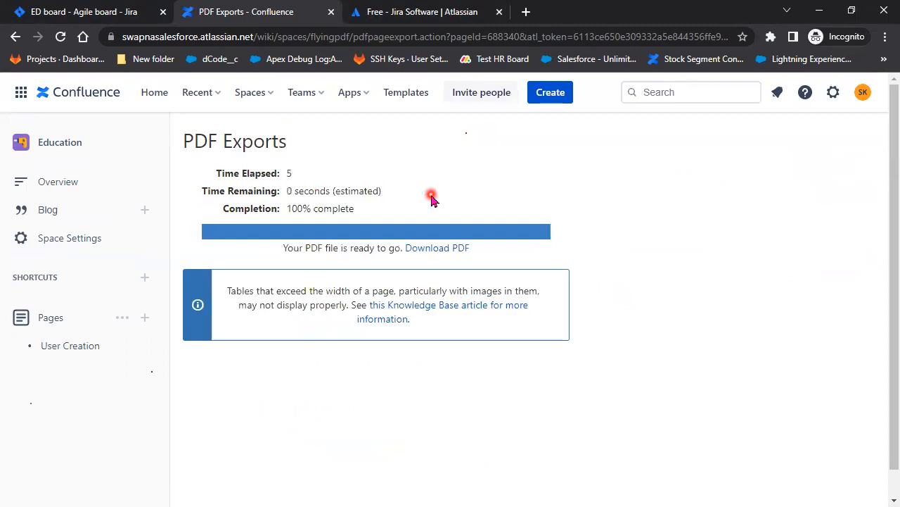
left_click(434, 254)
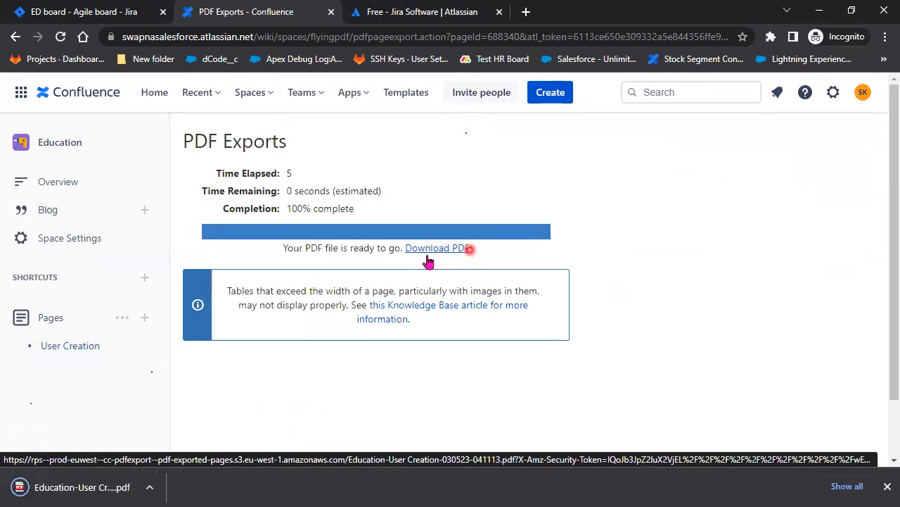
left_click(94, 492)
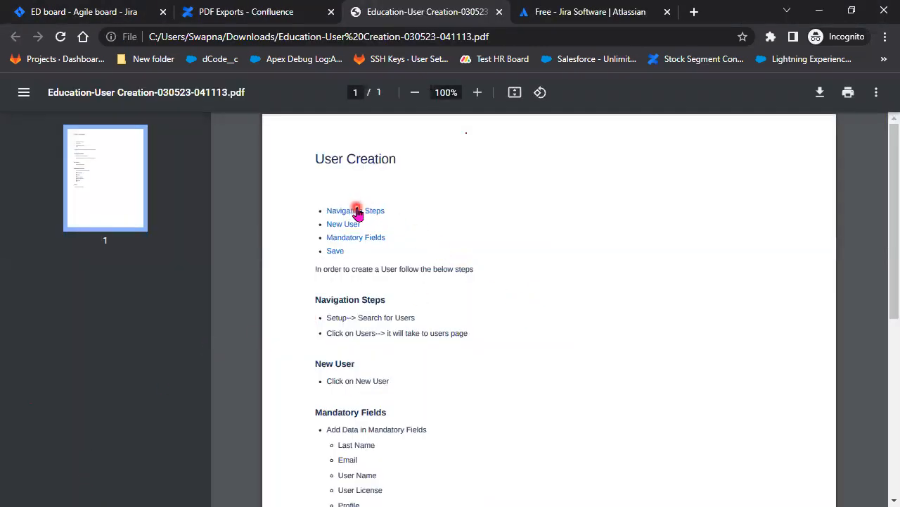
Test the PDF's Navigation Steps, New User, Mandatory Fields and Save links, then close it and reopen User Creation
left_click(364, 211)
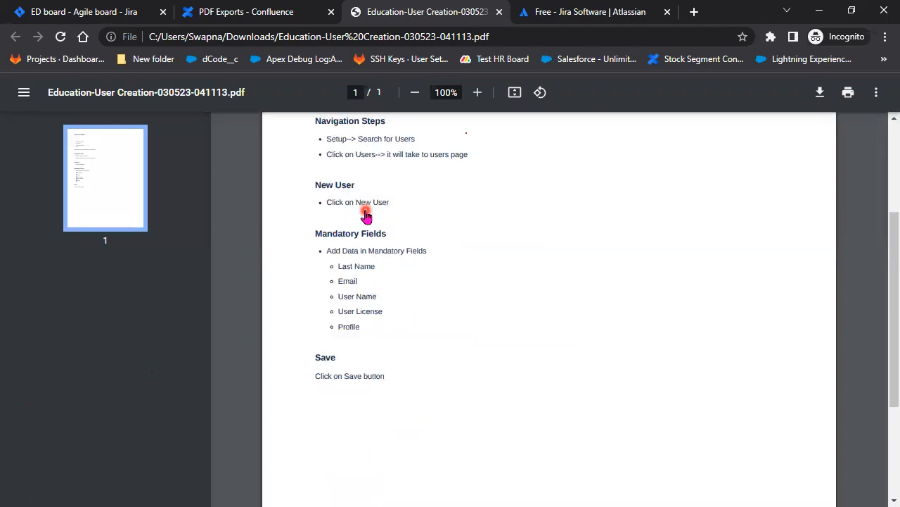
scroll(470, 384, "up", 3)
left_click(365, 226)
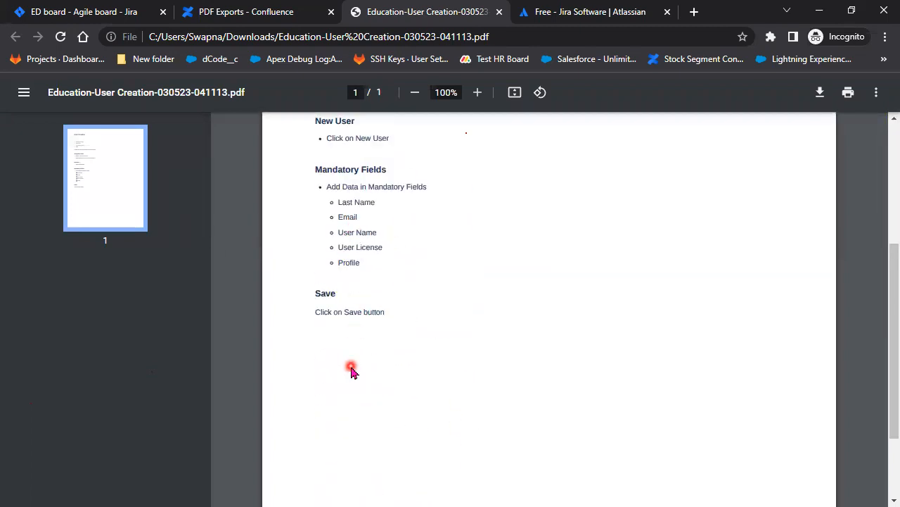
scroll(352, 371, "up", 3)
left_click(355, 205)
scroll(398, 345, "up", 3)
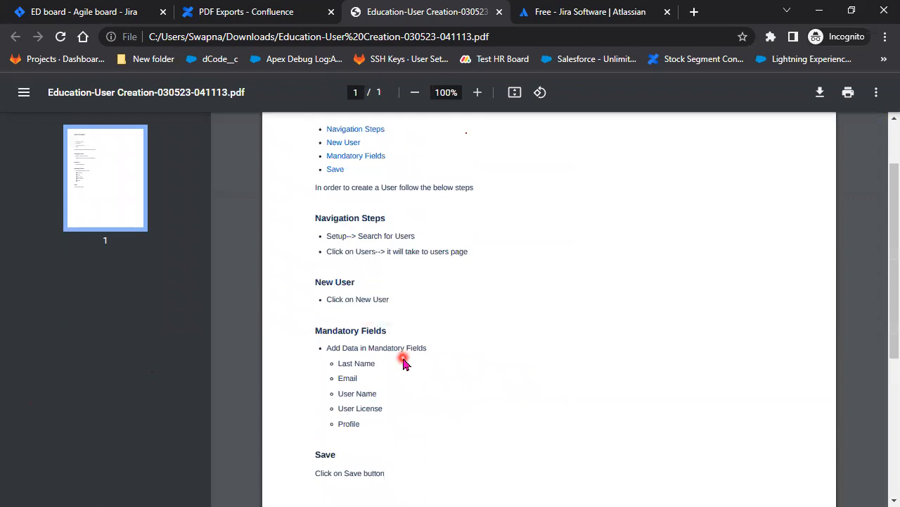
left_click(330, 171)
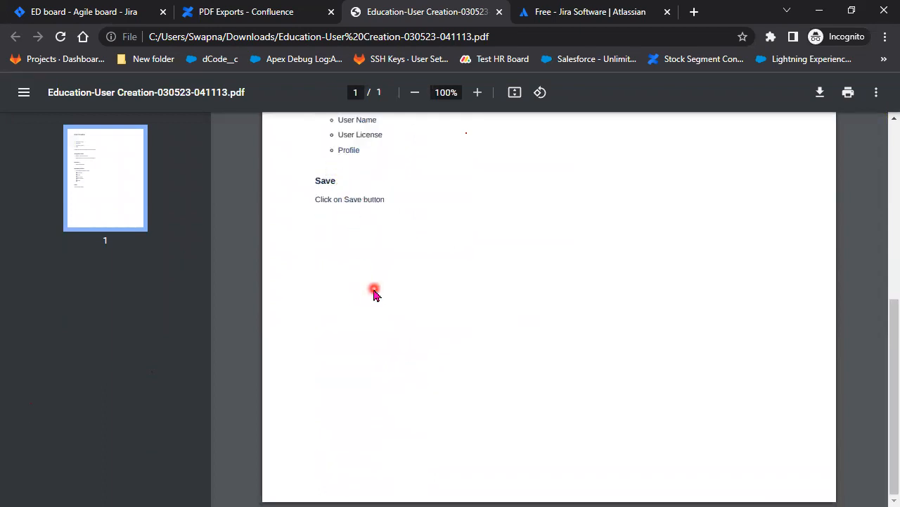
scroll(374, 288, "up", 3)
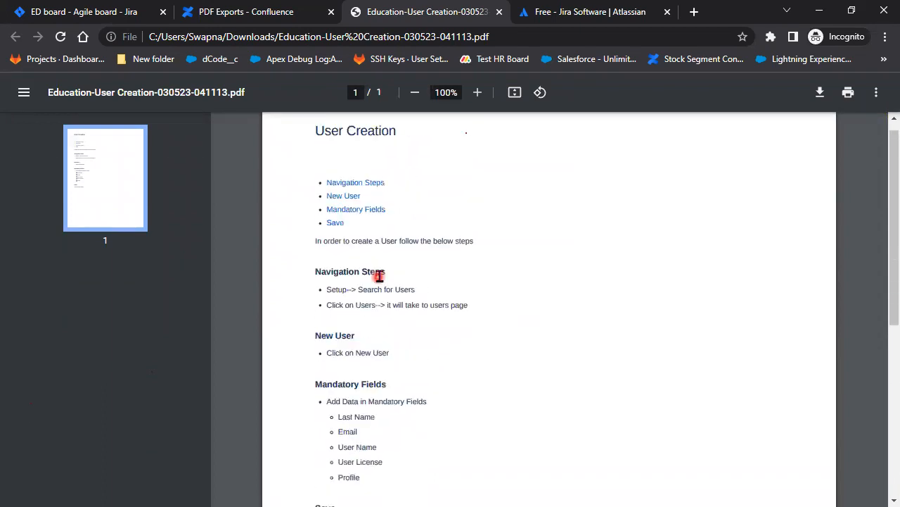
left_click(499, 12)
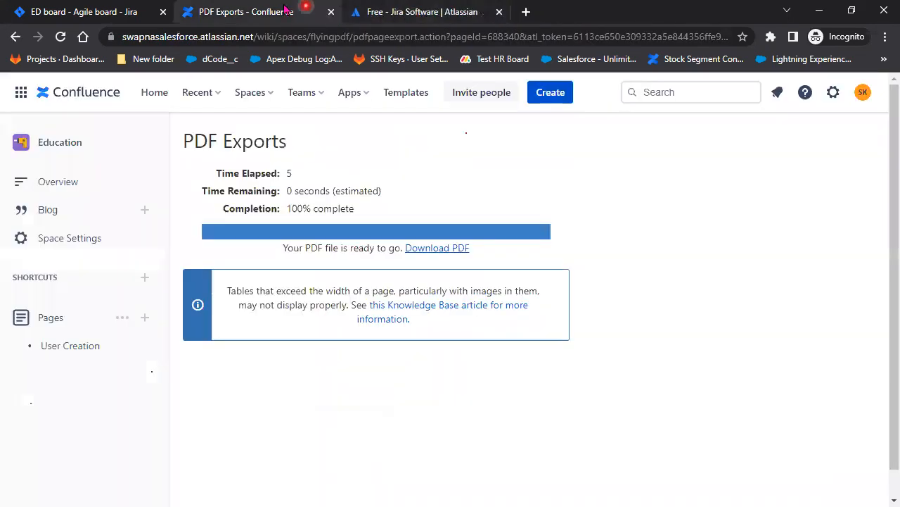
left_click(83, 354)
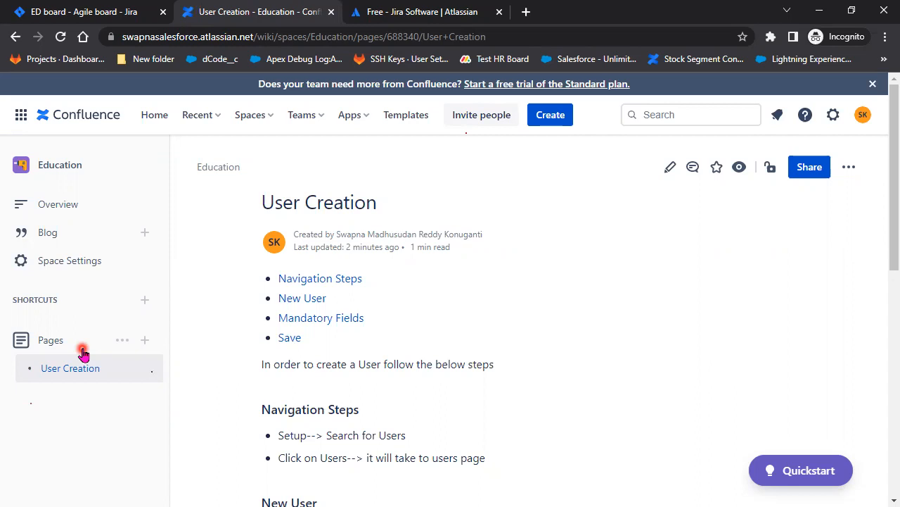
Start a blank space and type its name, then back out to the Education Pages list
left_click(51, 167)
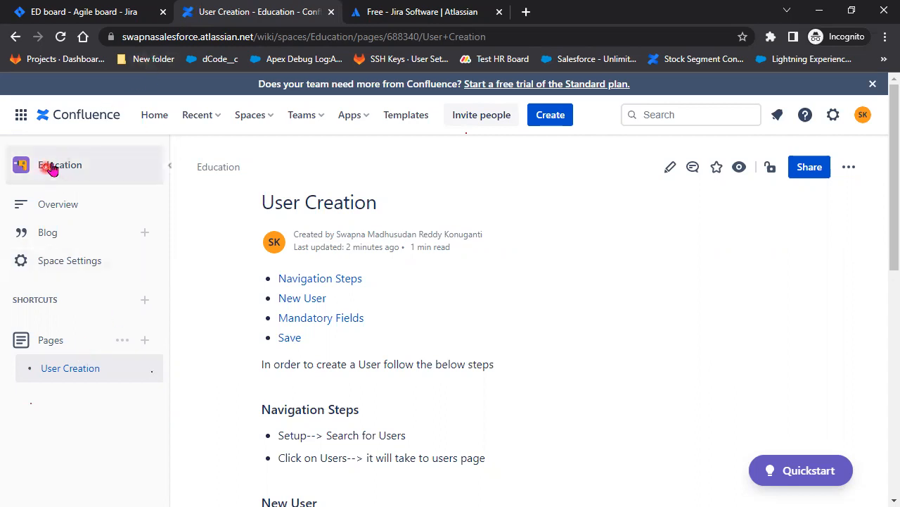
left_click(253, 114)
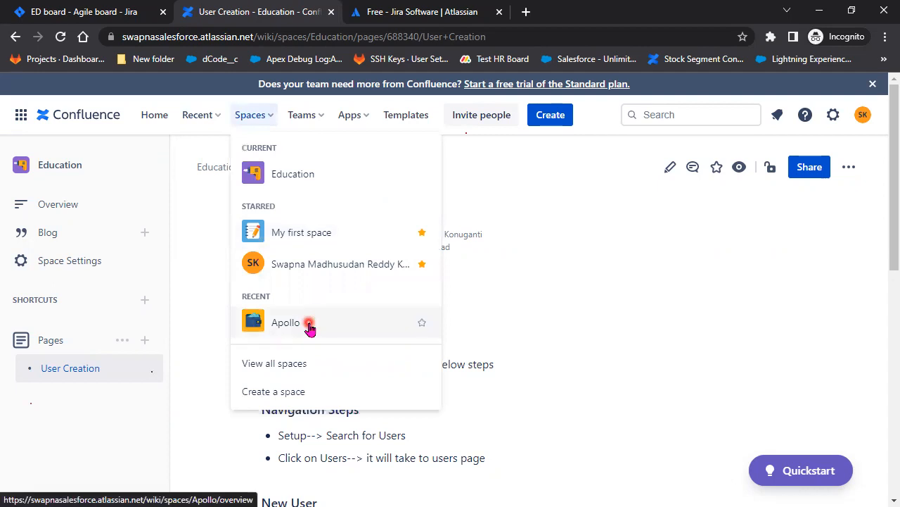
left_click(277, 391)
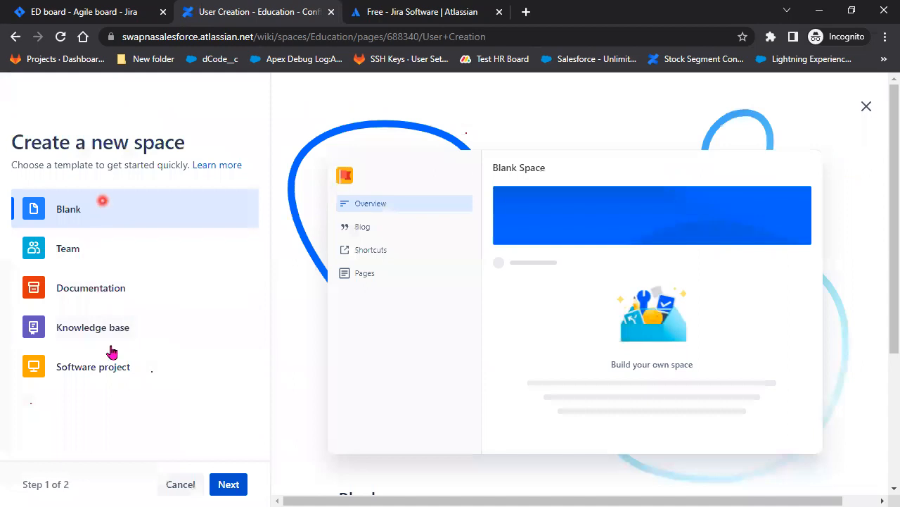
left_click(219, 485)
left_click(75, 322)
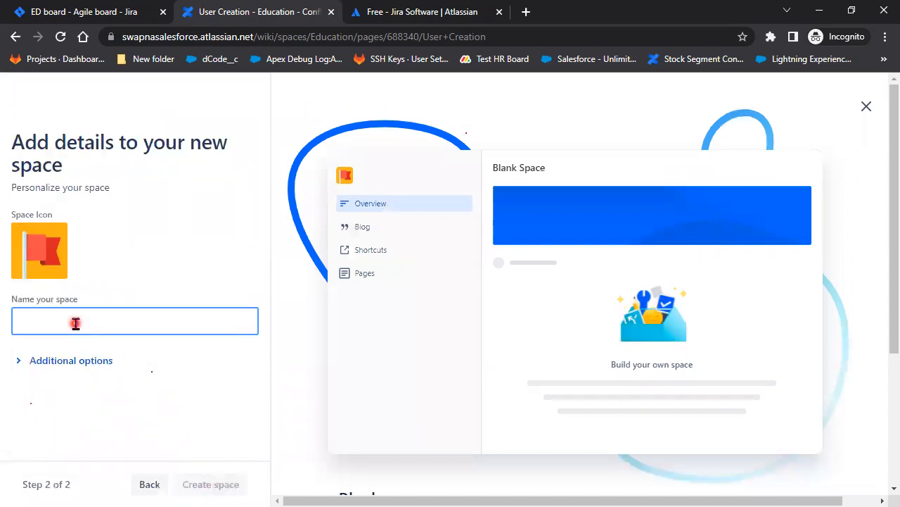
type("Swapna IT")
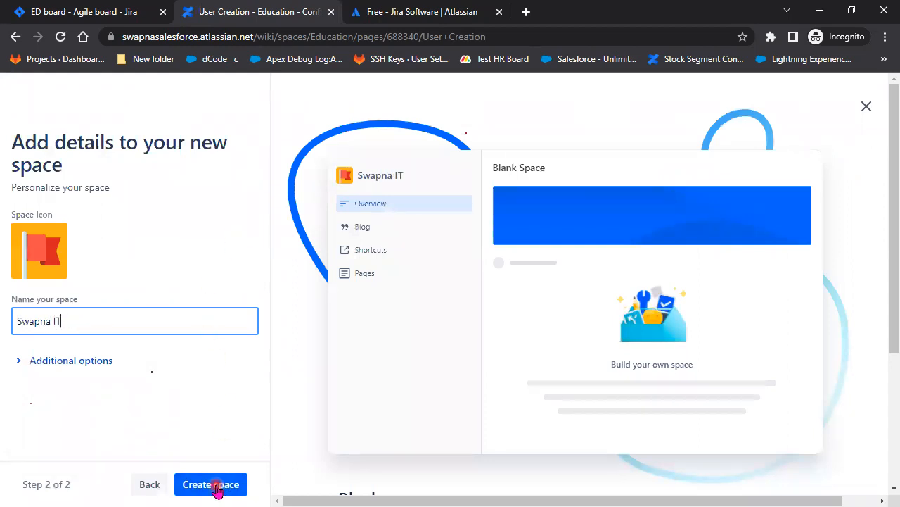
left_click(12, 38)
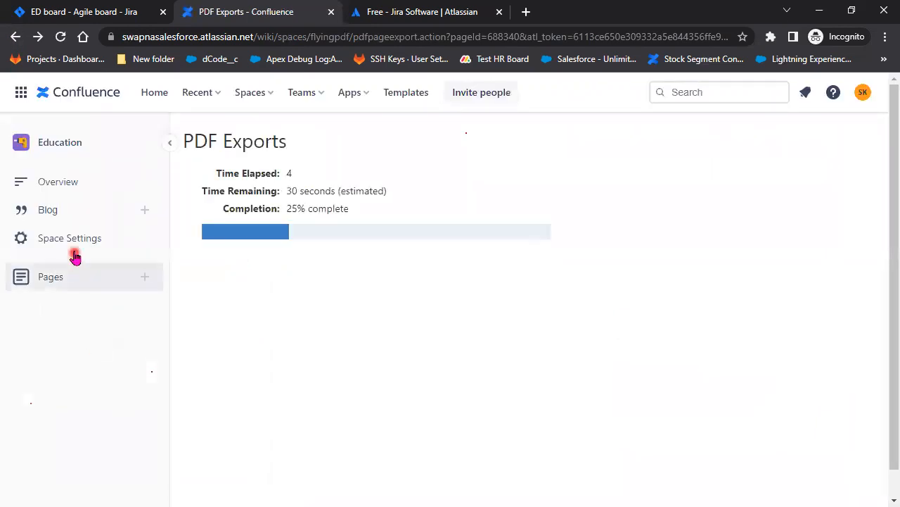
left_click(42, 320)
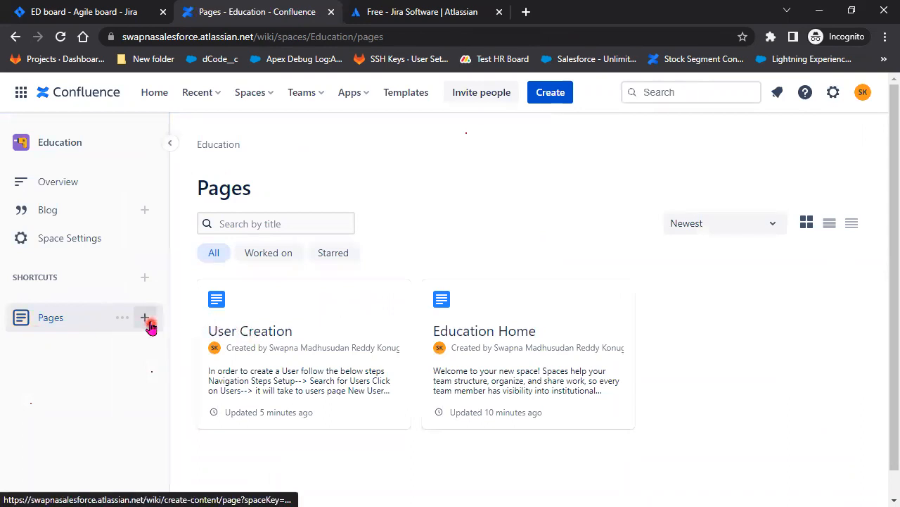
Start a new Education page, back out of it, and return to User Creation
left_click(149, 325)
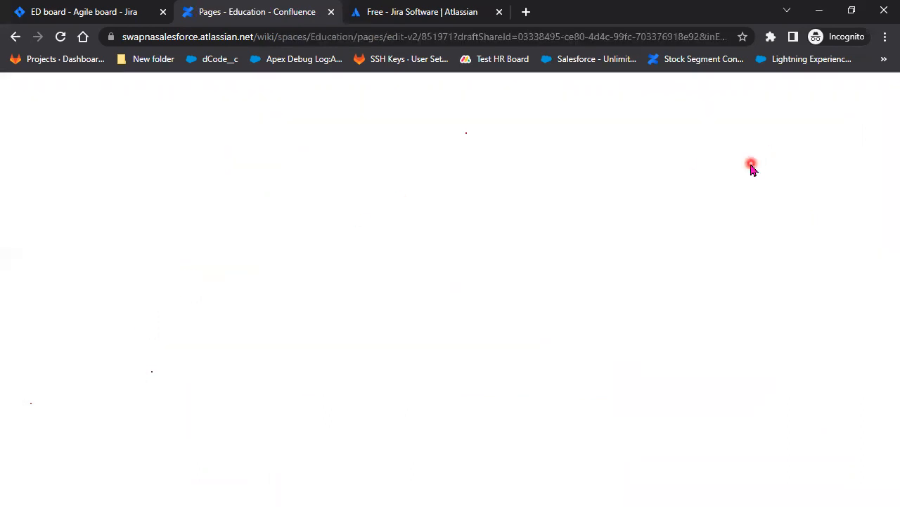
left_click(17, 37)
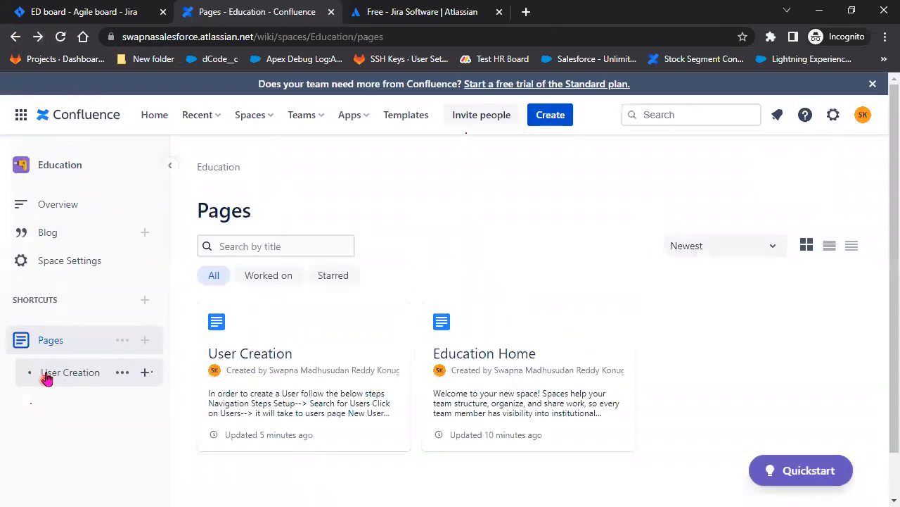
left_click(40, 372)
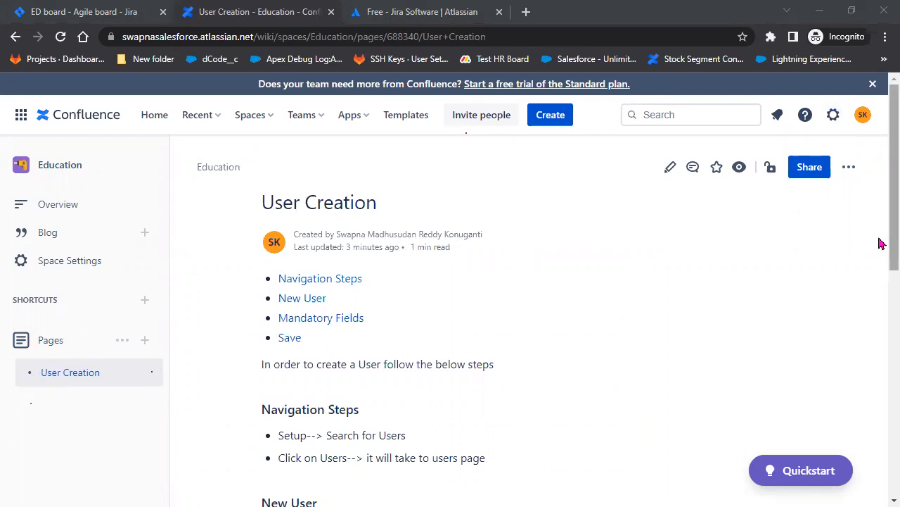
Select the User Creation page's web address in the address bar
left_click(293, 36)
left_click_drag(293, 35, 555, 253)
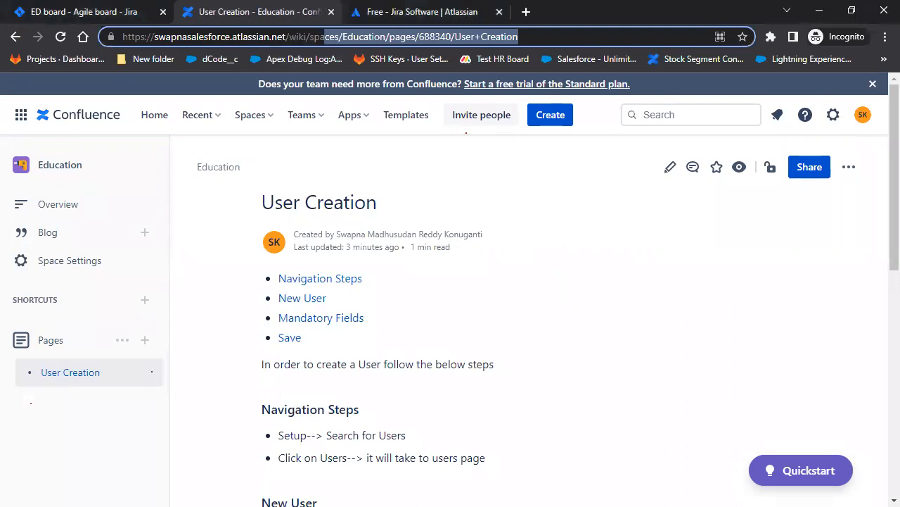
key("alt+Tab")
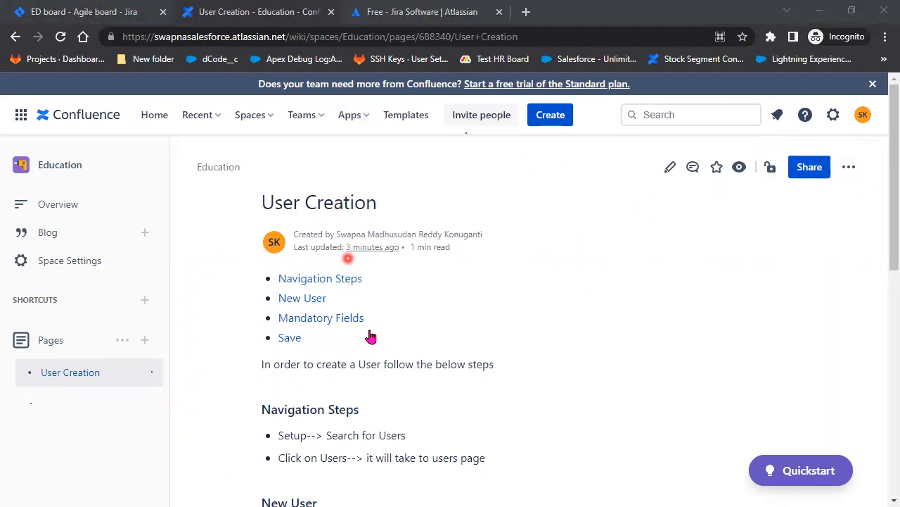
Export the User Creation page to PDF again, then minimize Confluence to reveal Salesforce
left_click(850, 172)
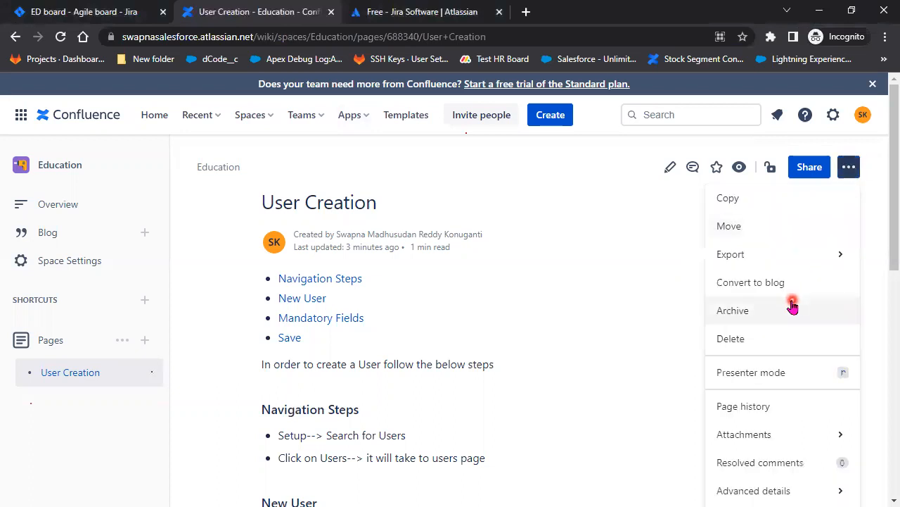
mouse_move(781, 262)
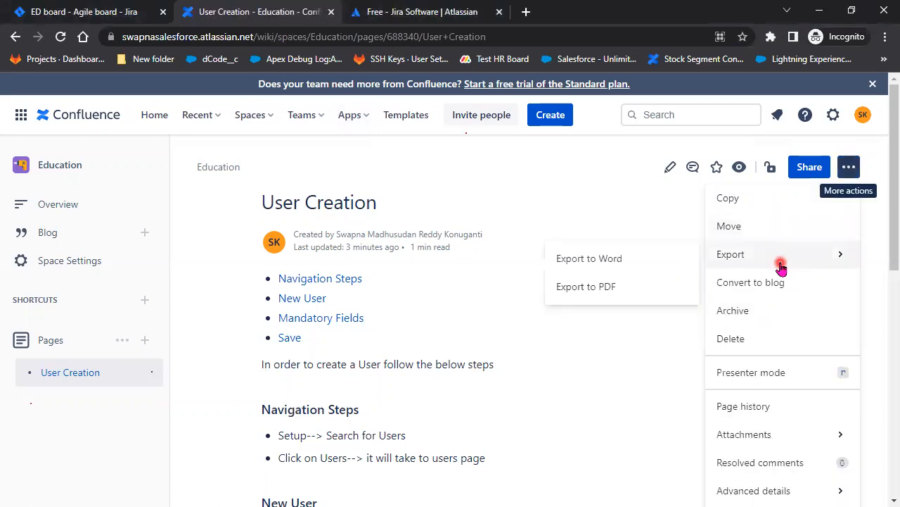
left_click(608, 297)
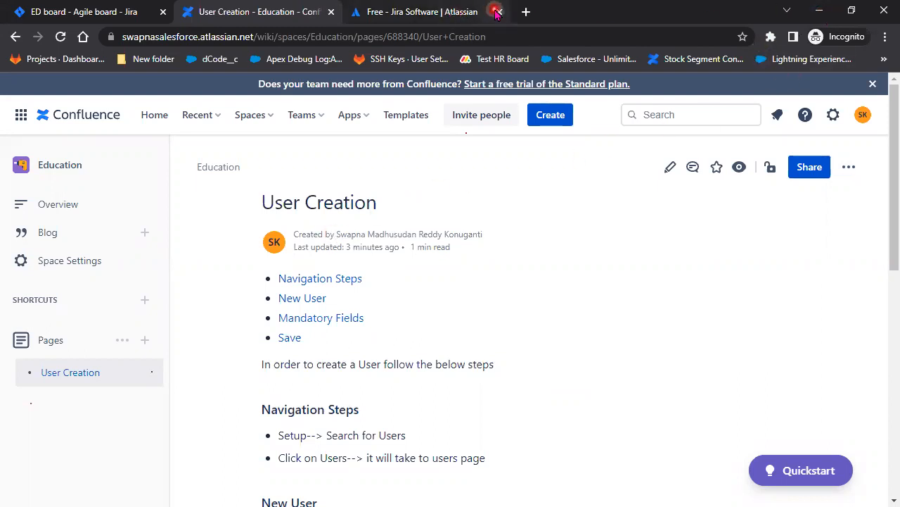
left_click(819, 10)
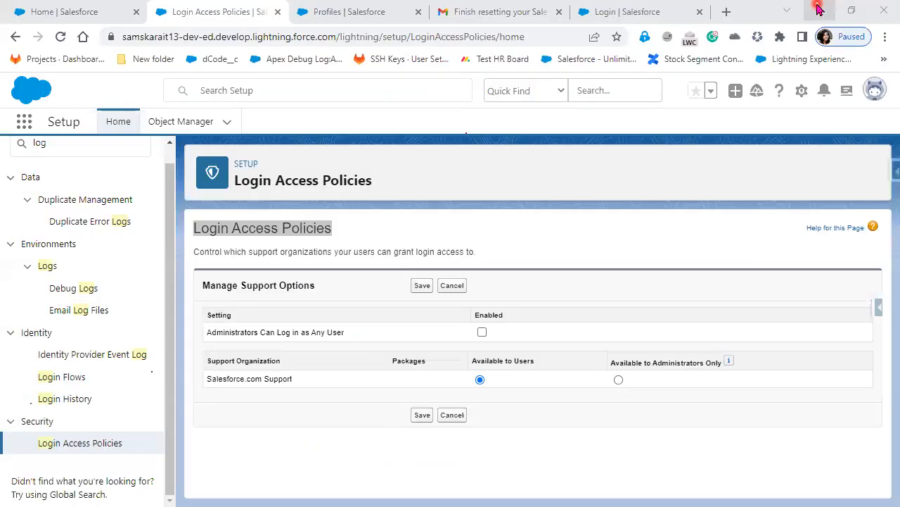